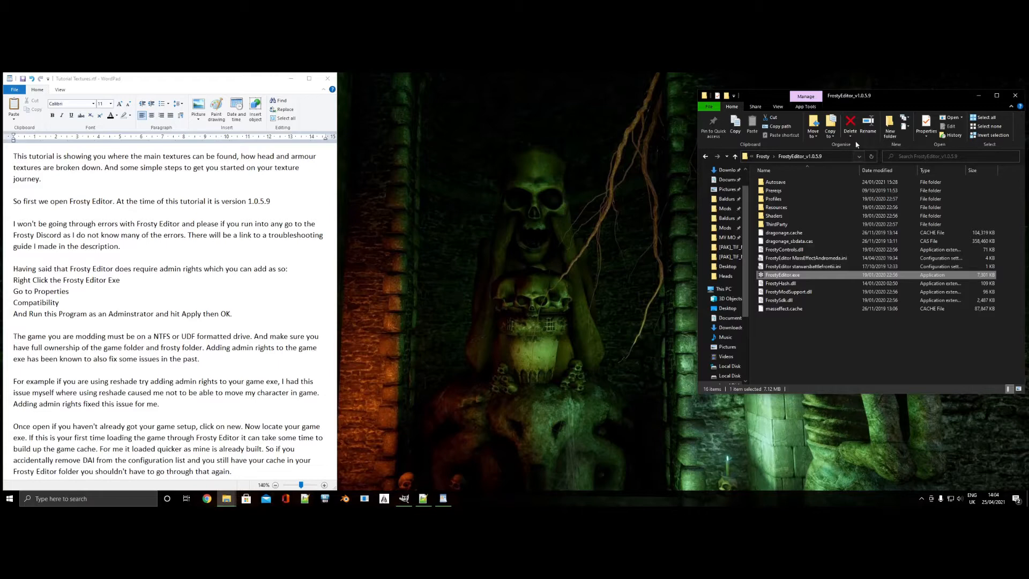
# Check the compatibility properties of FrostyEditor.exe for the option to run the program as an administrator.
pyautogui.moveTo(863, 98); pyautogui.dragTo(622, 113)
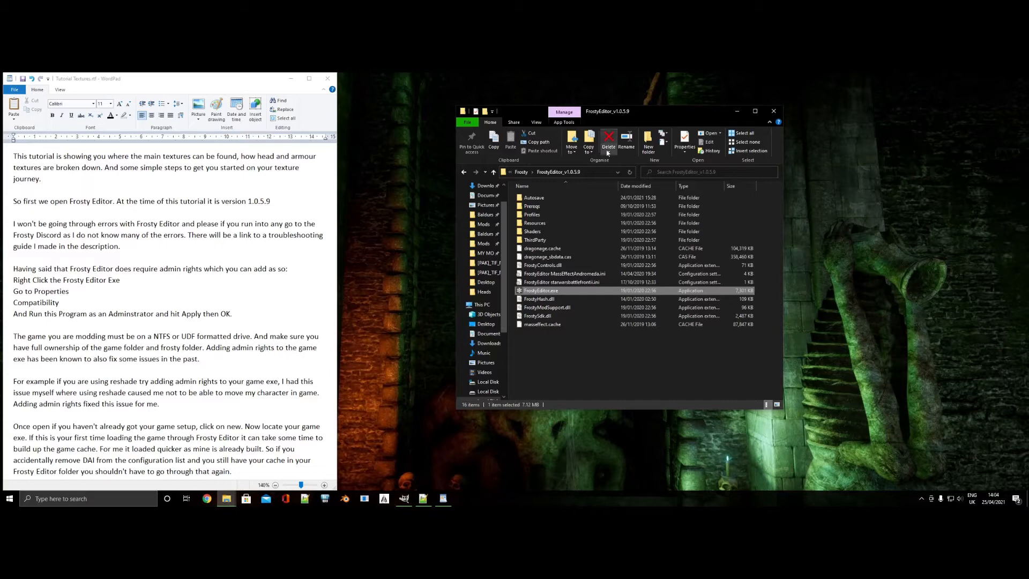
pyautogui.rightClick(553, 292)
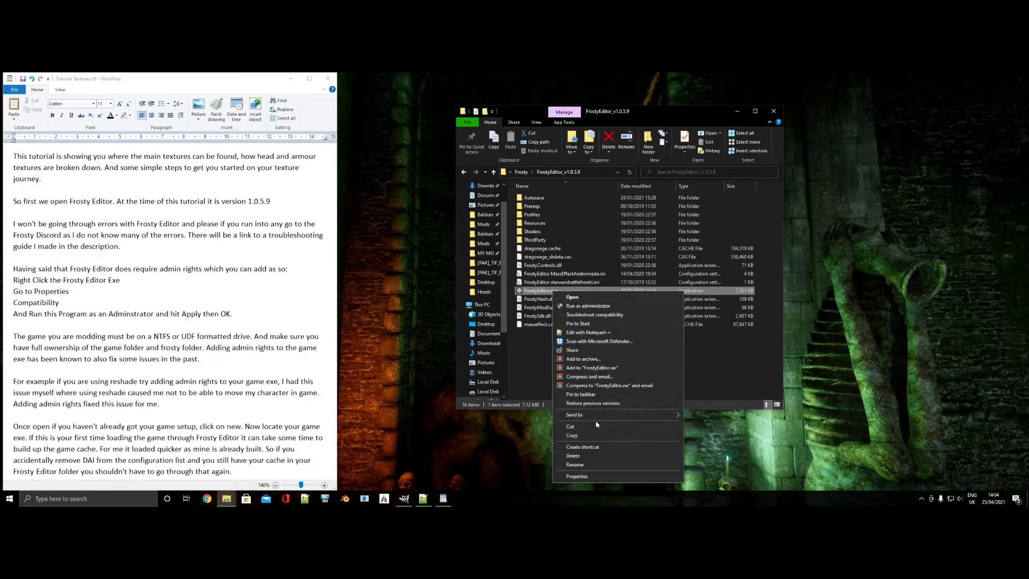
pyautogui.click(586, 477)
pyautogui.click(592, 295)
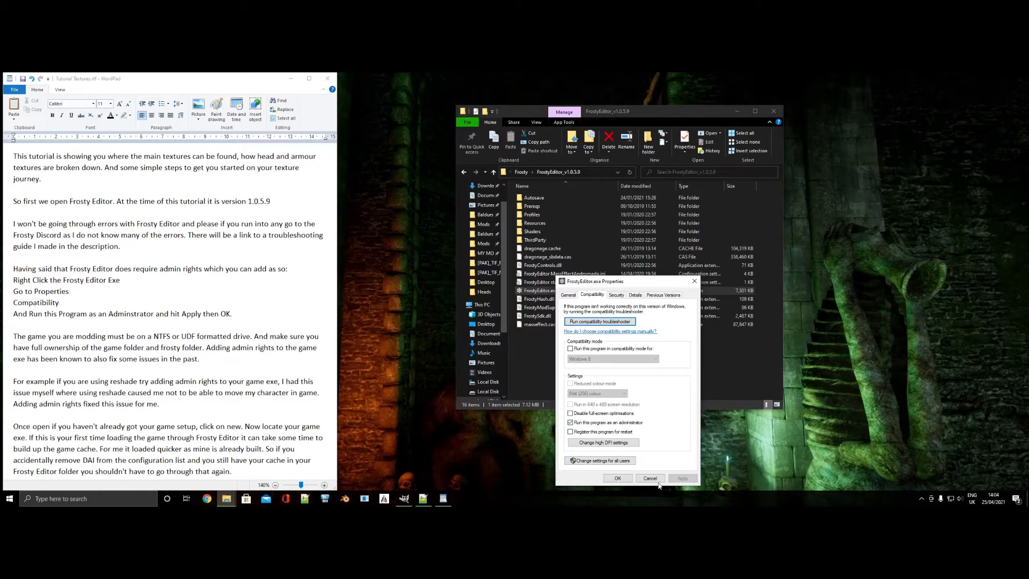
pyautogui.click(625, 479)
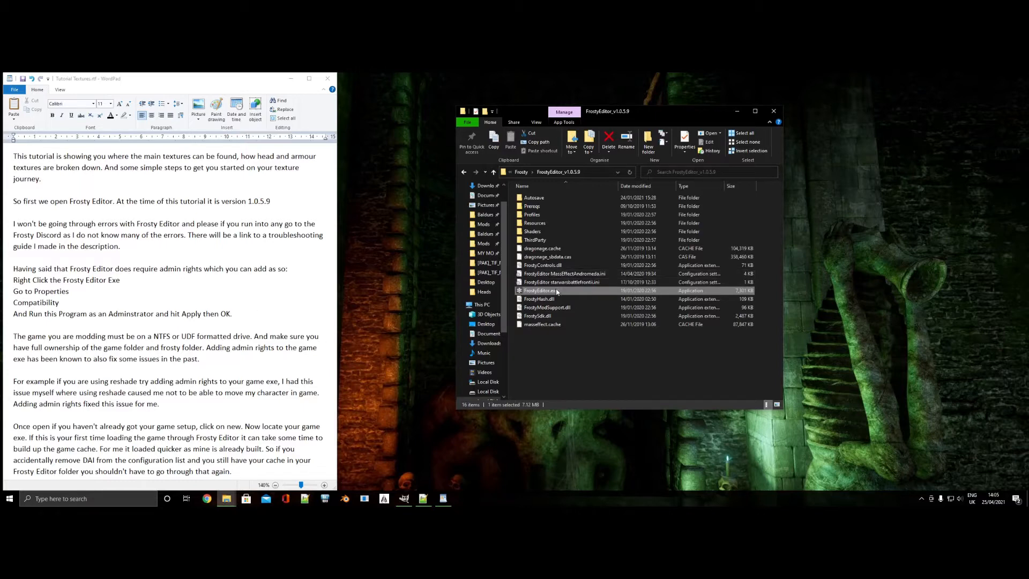
pyautogui.rightClick(545, 292)
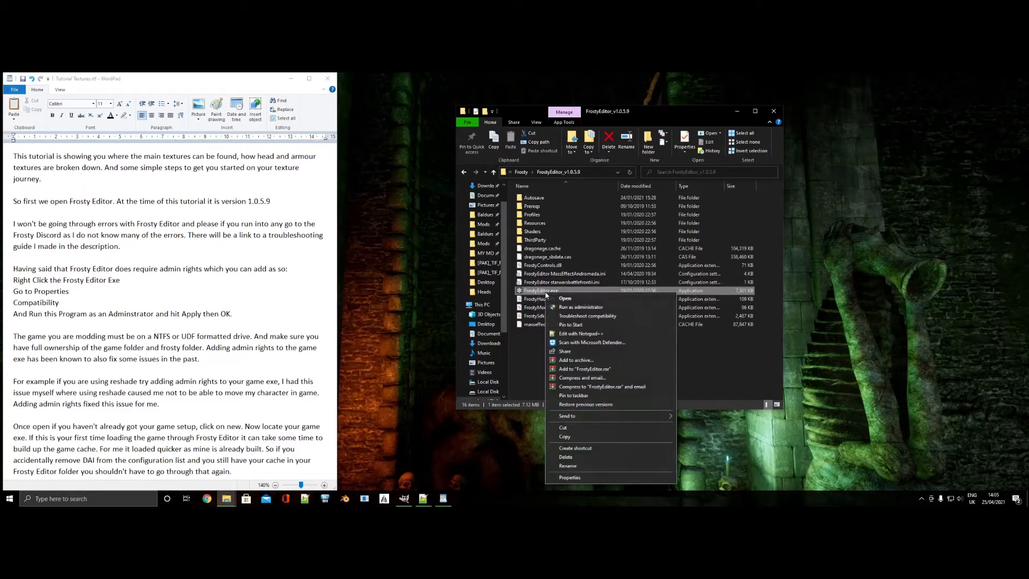
pyautogui.click(590, 477)
pyautogui.click(584, 295)
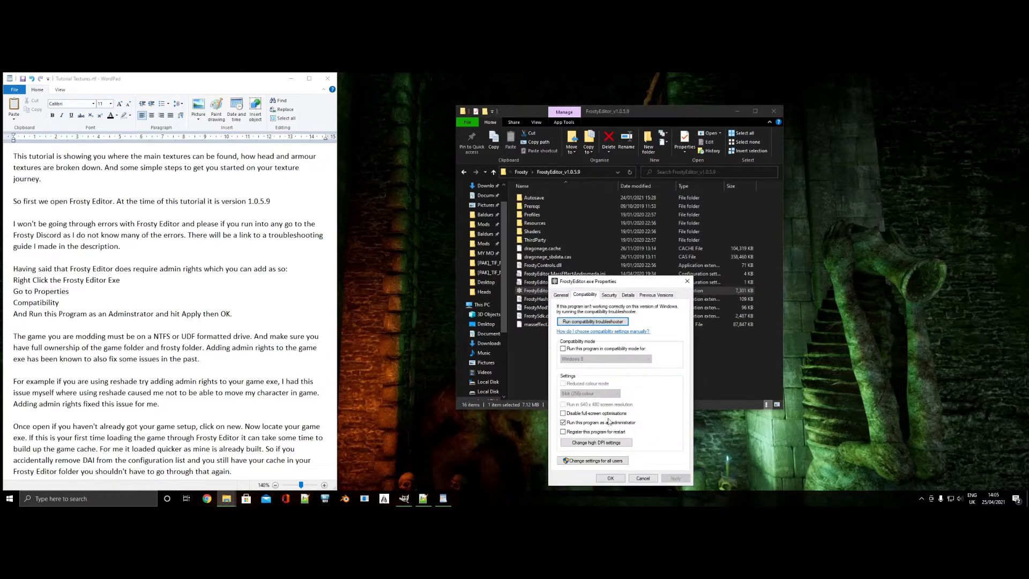
pyautogui.click(612, 478)
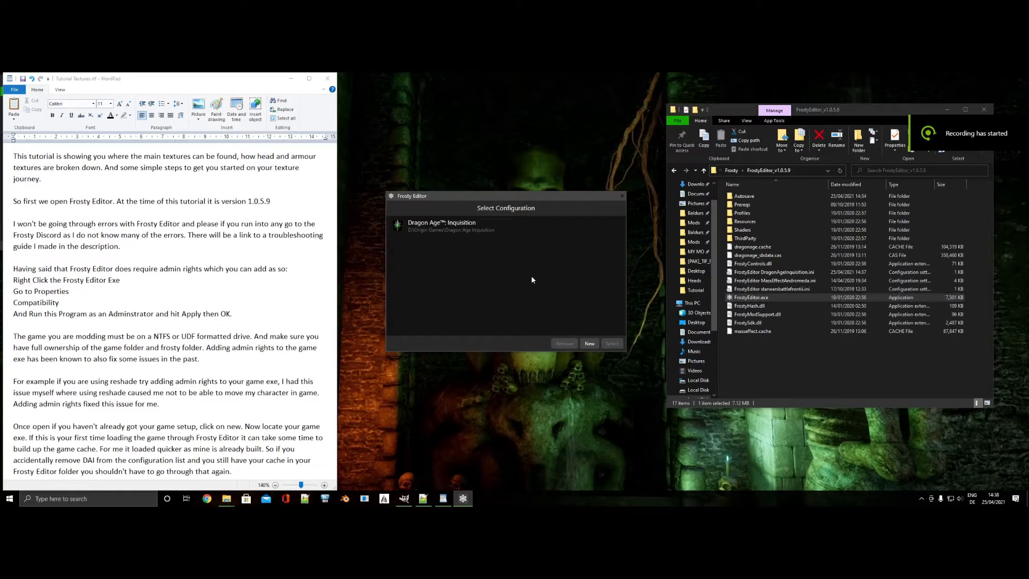
# Try to add a new game configuration using DragonAgeInquisition.exe from the Dragon Age Inquisition folder in D:\Origin Games.
pyautogui.click(589, 344)
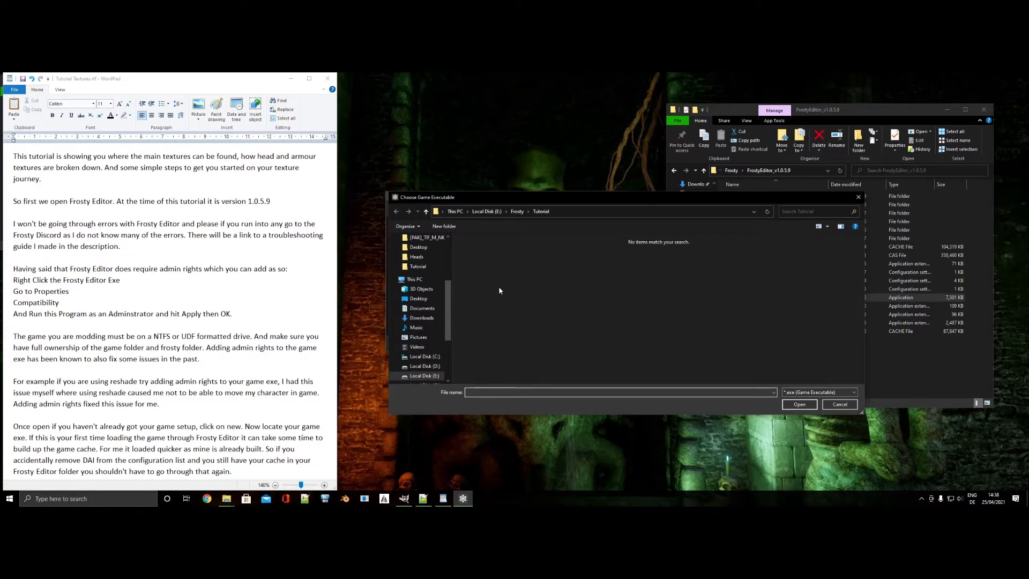
pyautogui.click(424, 366)
pyautogui.doubleClick(482, 249)
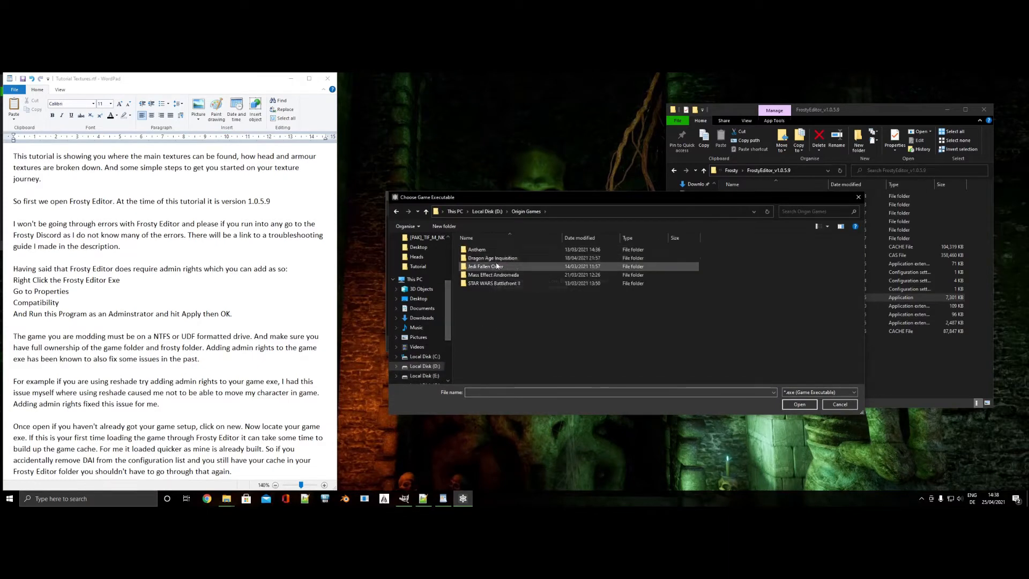
pyautogui.doubleClick(504, 258)
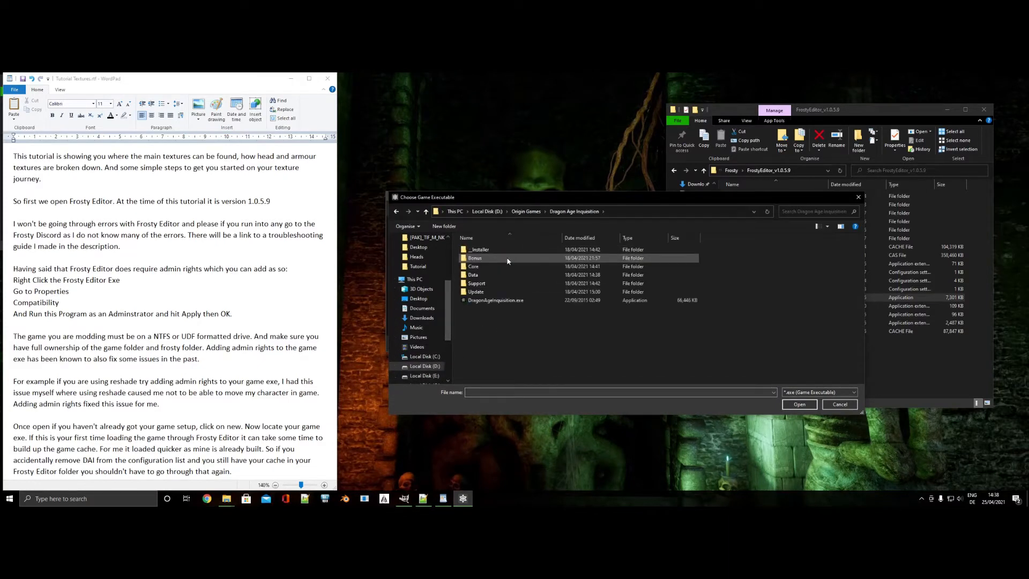
pyautogui.doubleClick(509, 300)
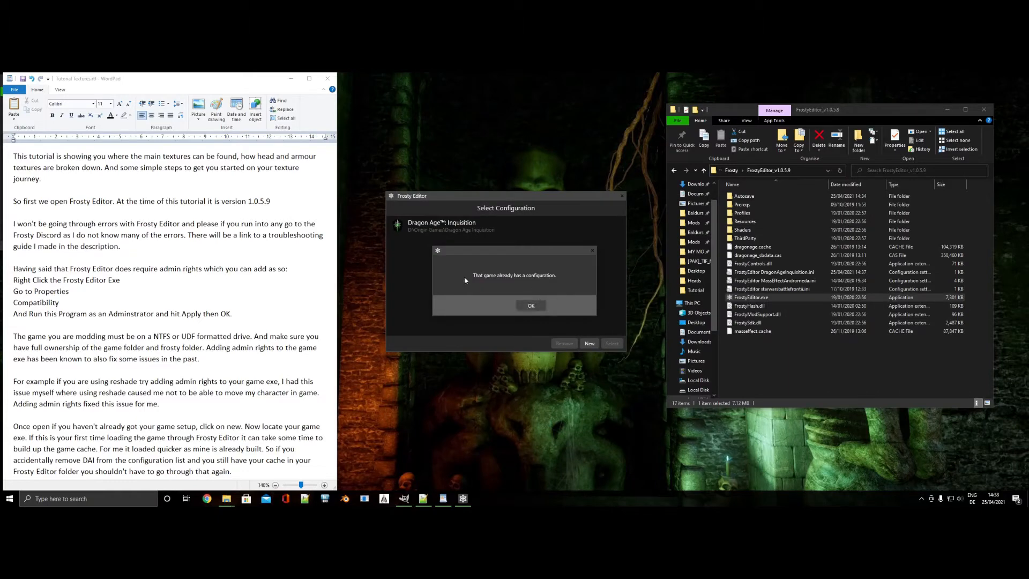
pyautogui.click(532, 305)
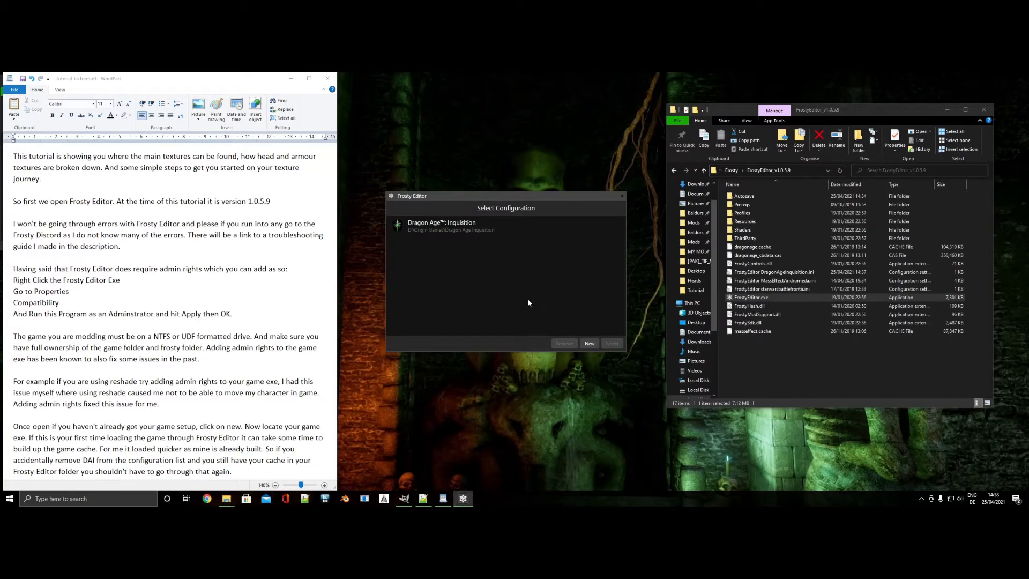
# Load the Dragon Age: Inquisition configuration and open the mesh bdy_hm_alistair01_model_mesh from DA3/Actors/Alistair/Appearances/Models.
pyautogui.click(450, 228)
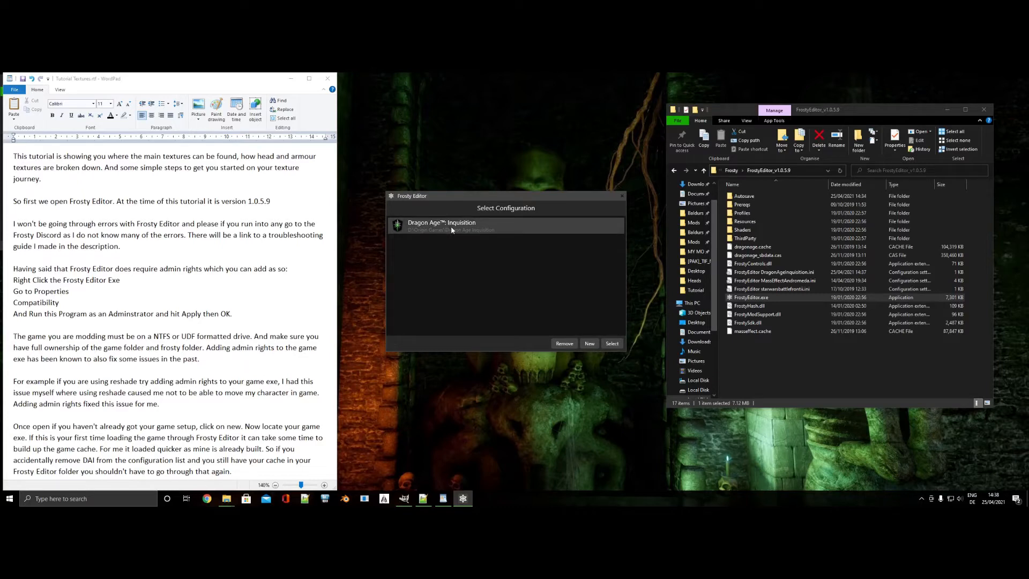
pyautogui.doubleClick(452, 227)
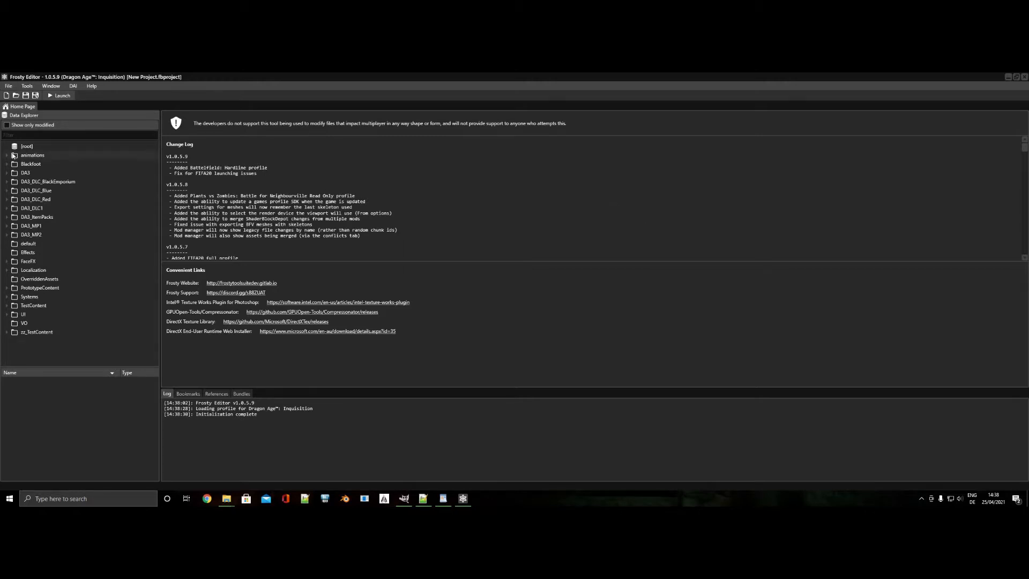
pyautogui.doubleClick(14, 174)
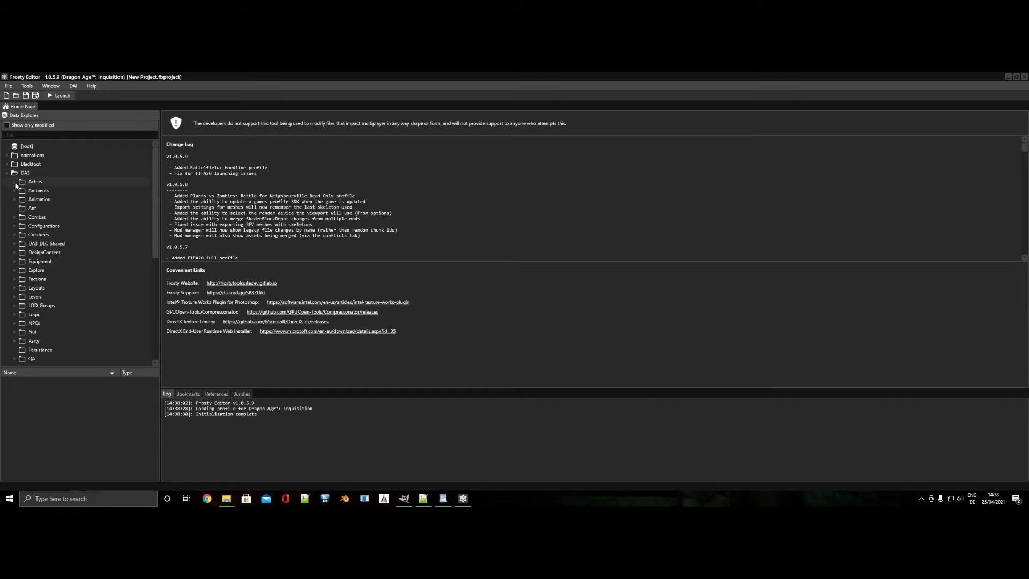
pyautogui.click(15, 182)
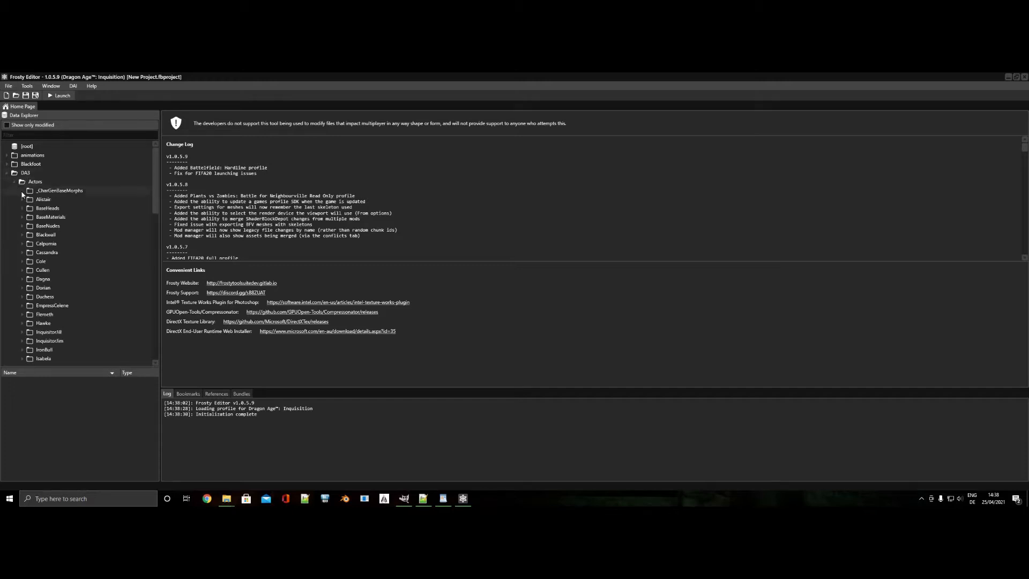
pyautogui.click(21, 200)
pyautogui.click(30, 208)
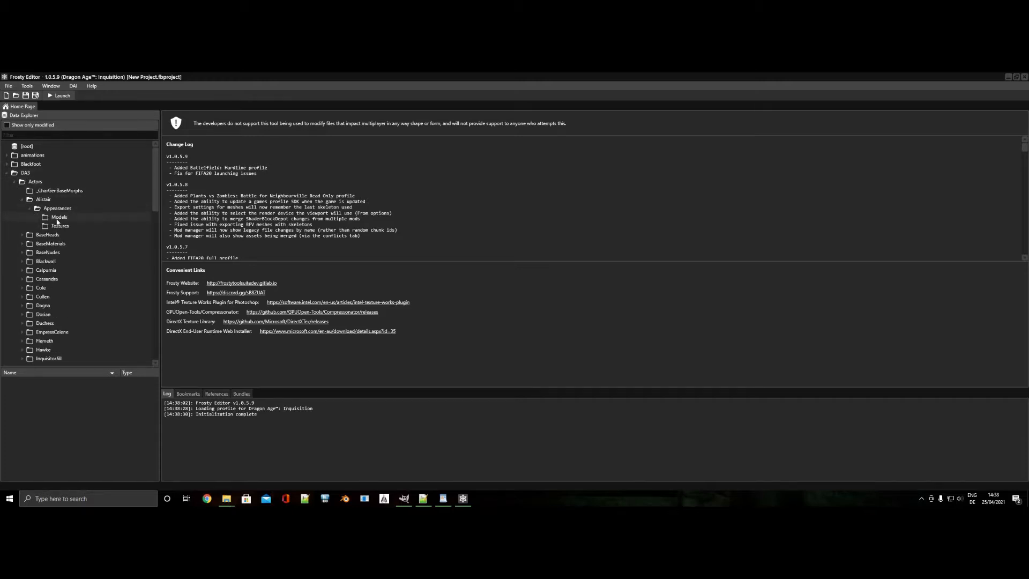
pyautogui.click(60, 226)
pyautogui.click(51, 217)
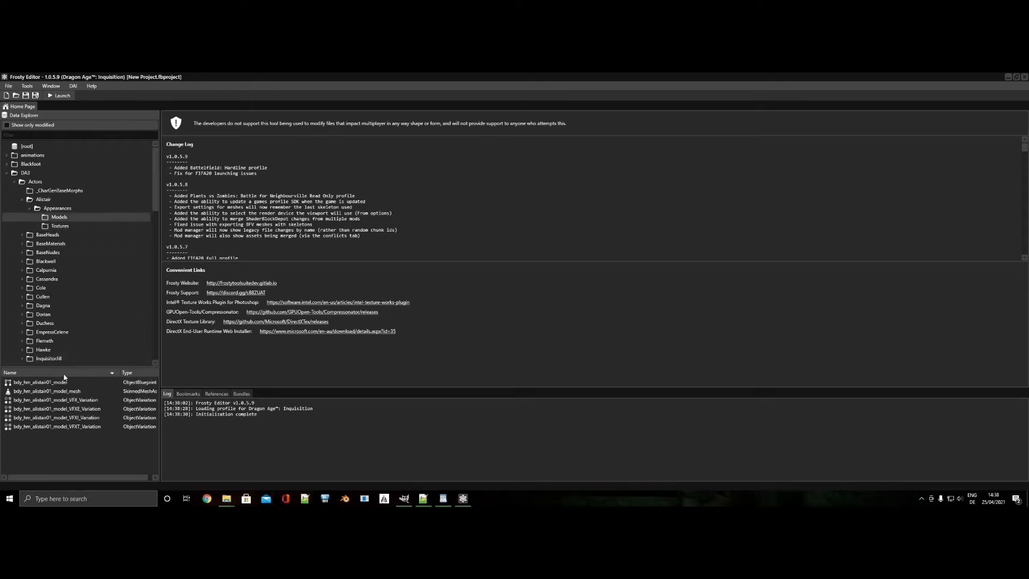
pyautogui.doubleClick(85, 393)
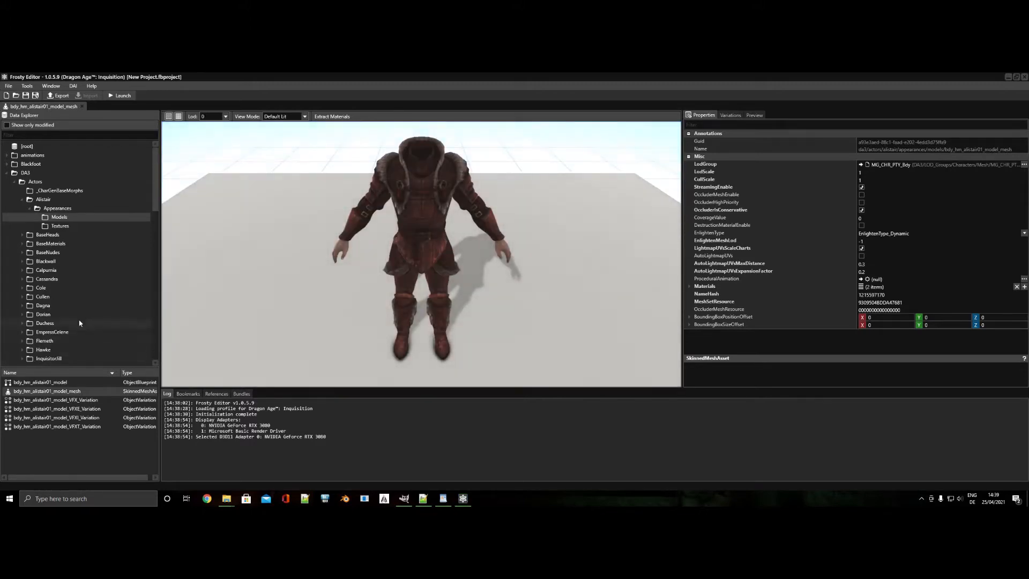
# Open Alistair's four body textures, bdy_hm_alistair01_d, _n, _s and _t, from the Textures folder.
pyautogui.click(60, 226)
pyautogui.doubleClick(78, 382)
pyautogui.doubleClick(76, 392)
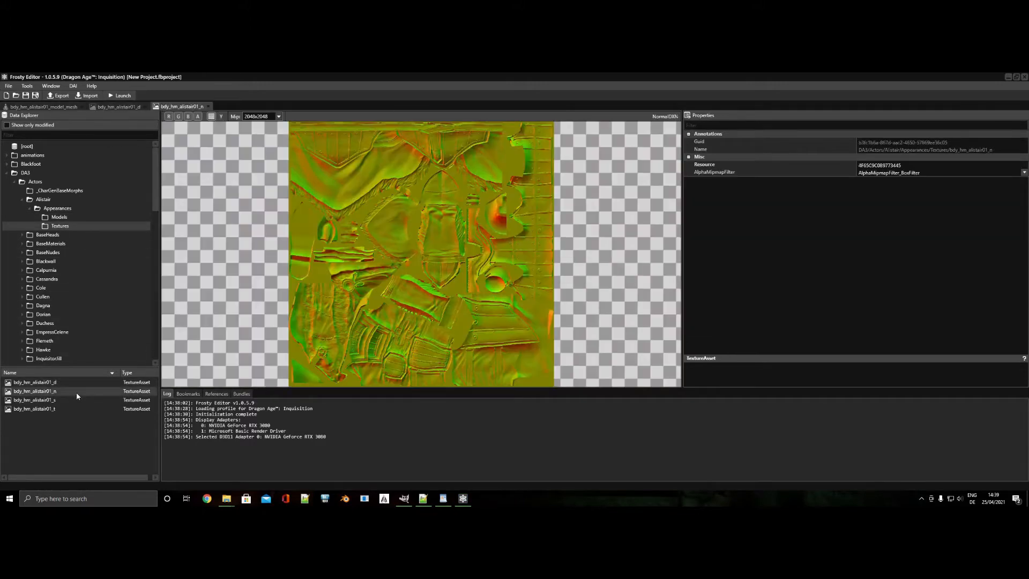
pyautogui.doubleClick(77, 400)
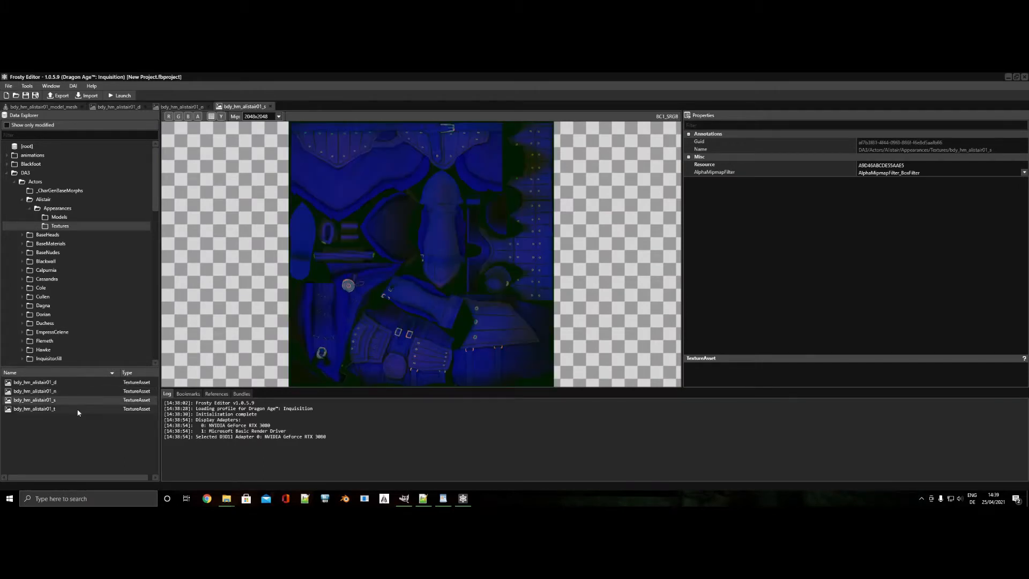
pyautogui.doubleClick(77, 410)
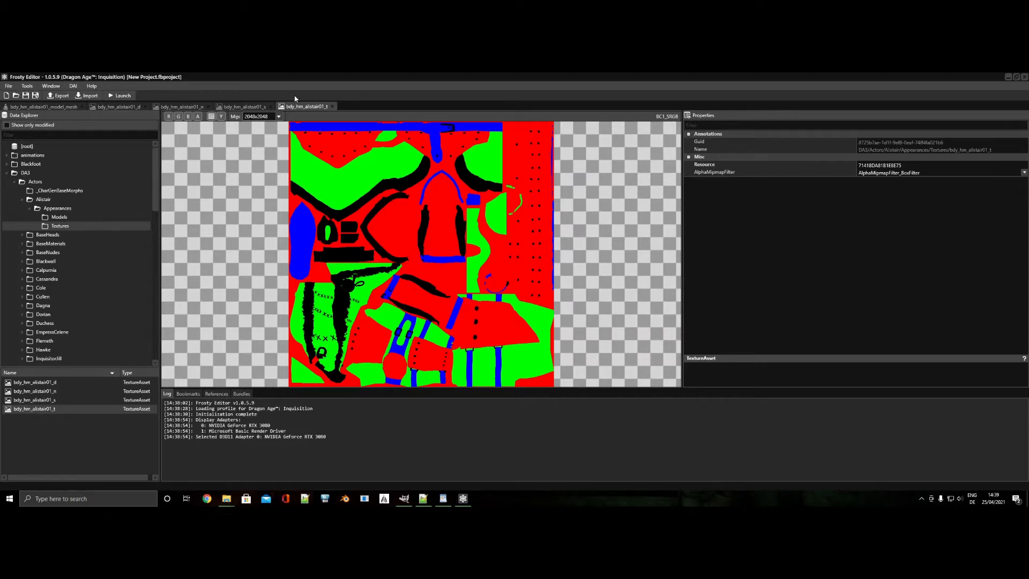
# Compare the colour areas of the bdy_hm_alistair01_t texture with the armour mesh, examining the model from the side and close up.
pyautogui.click(71, 108)
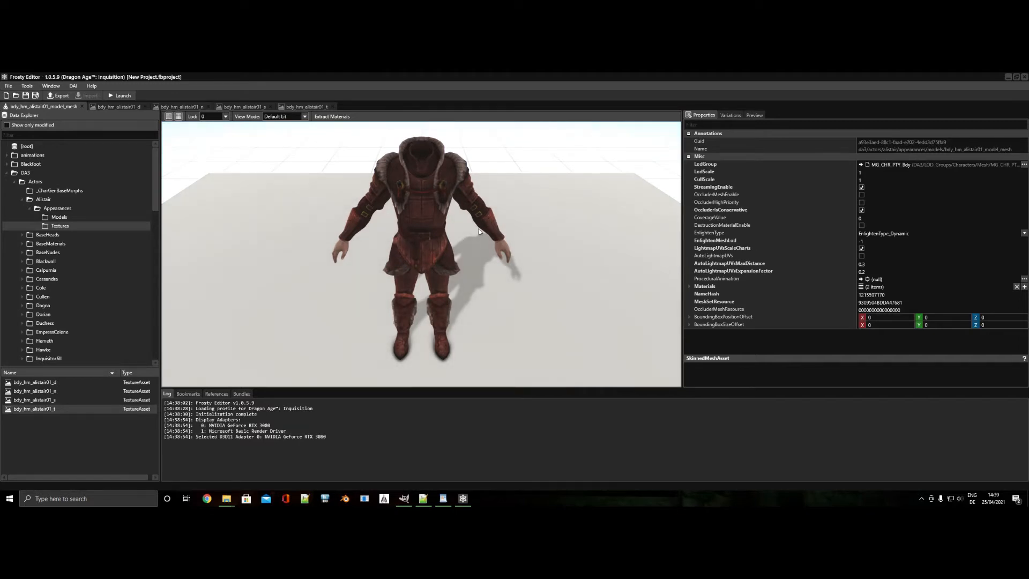
pyautogui.click(304, 107)
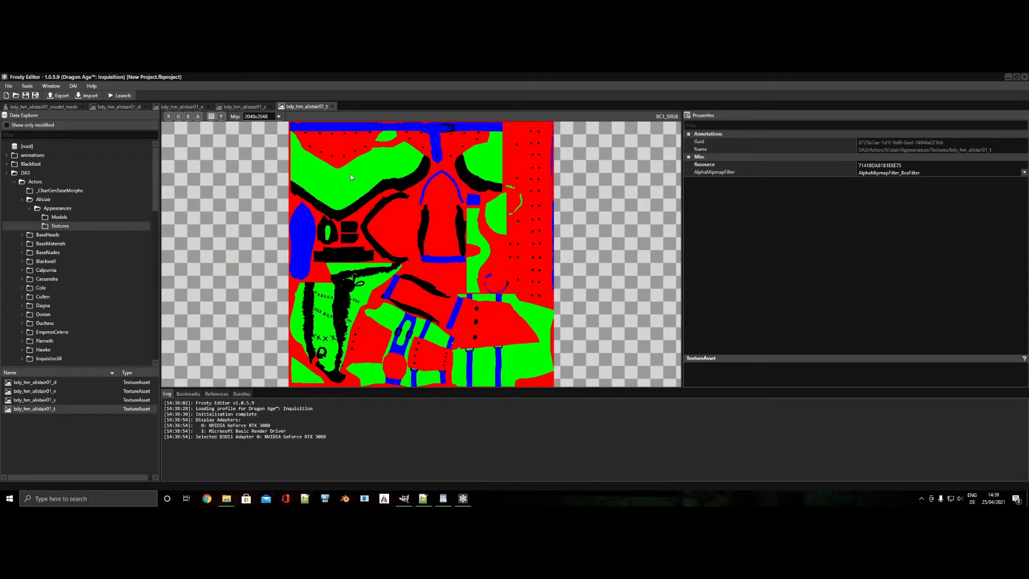
pyautogui.click(56, 107)
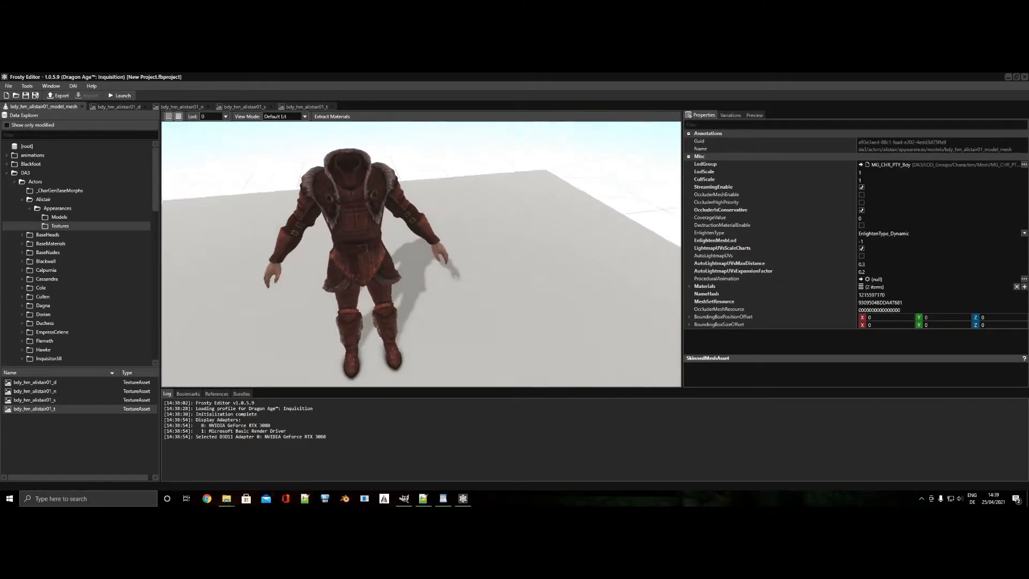
pyautogui.moveTo(343, 225); pyautogui.dragTo(562, 194)
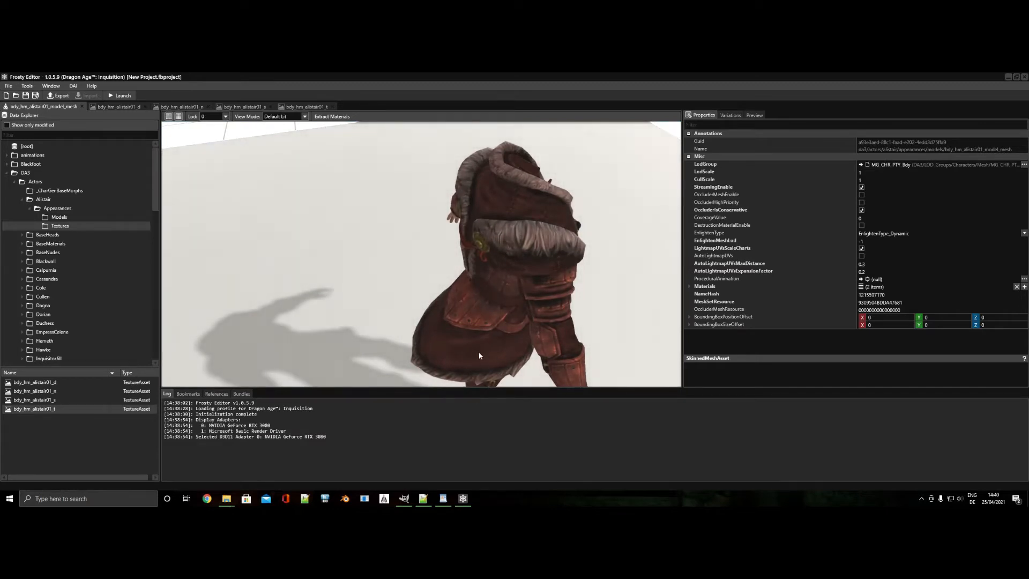
pyautogui.moveTo(622, 242); pyautogui.dragTo(564, 253)
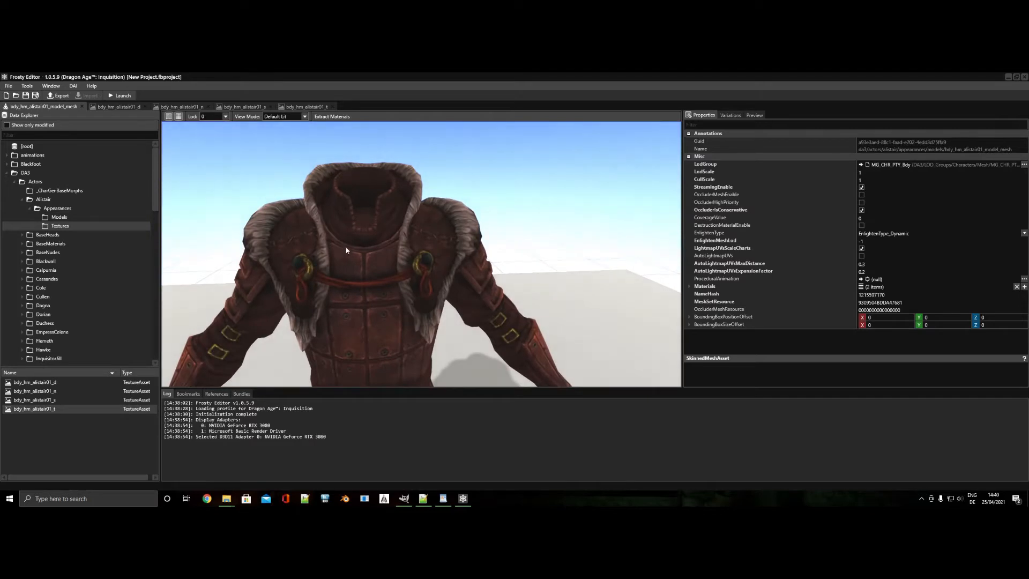
pyautogui.scroll(-3, 358, 246)
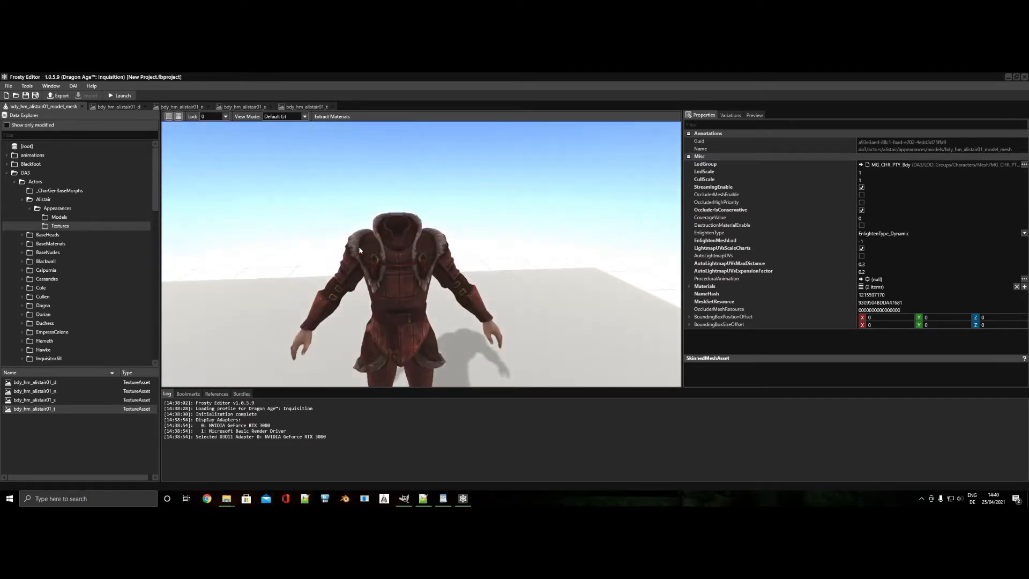
pyautogui.moveTo(359, 250); pyautogui.dragTo(463, 241)
pyautogui.scroll(3, 460, 242)
pyautogui.scroll(-3, 455, 244)
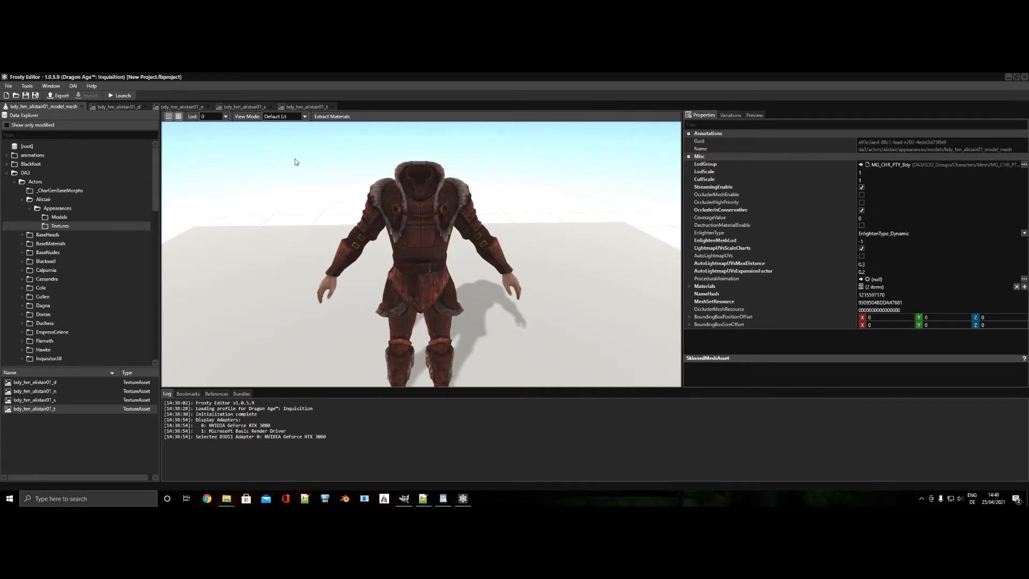
# Inspect the blue channel of the bdy_hm_alistair01_s texture on its own.
pyautogui.click(241, 107)
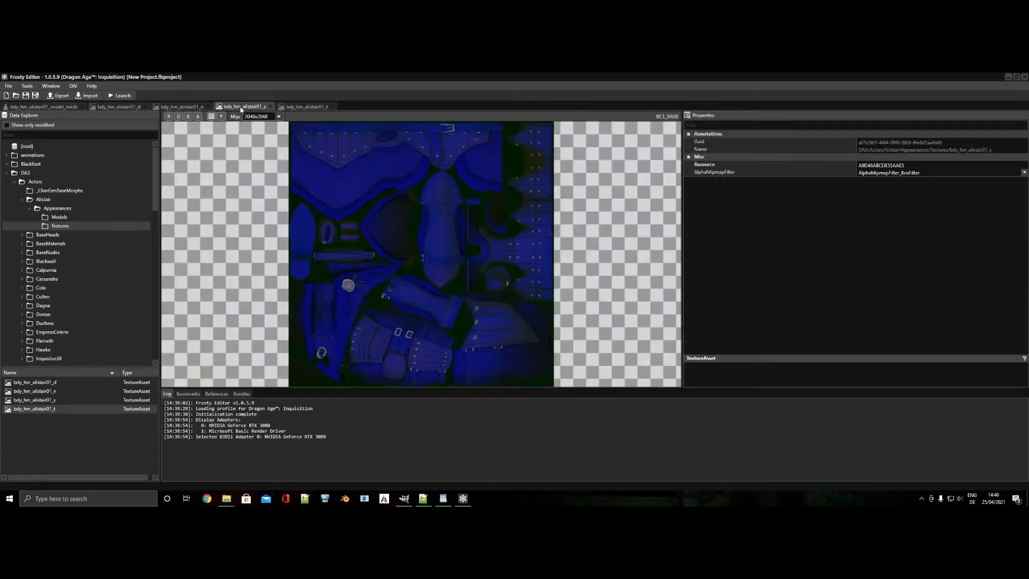
pyautogui.click(188, 116)
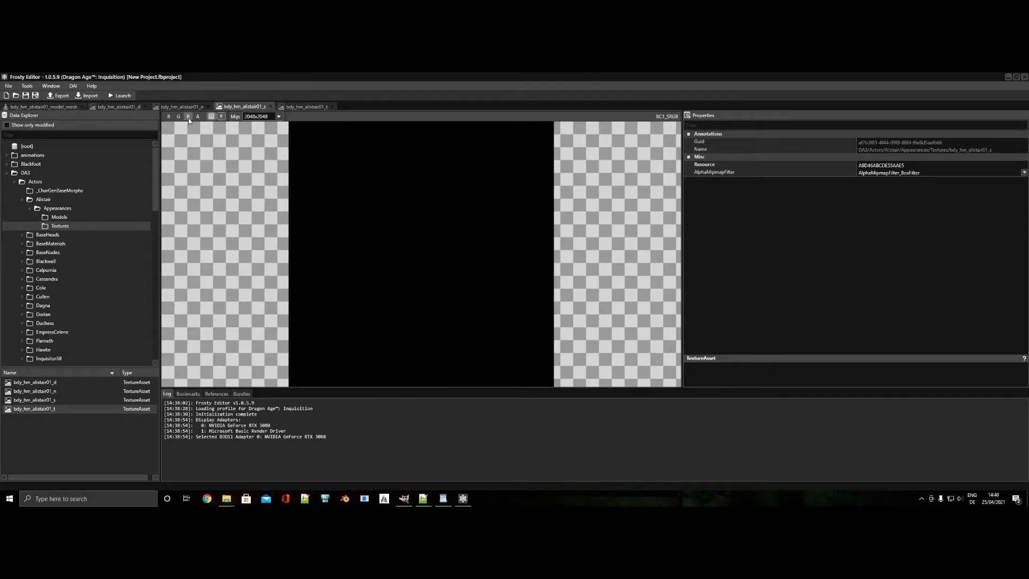
pyautogui.click(188, 117)
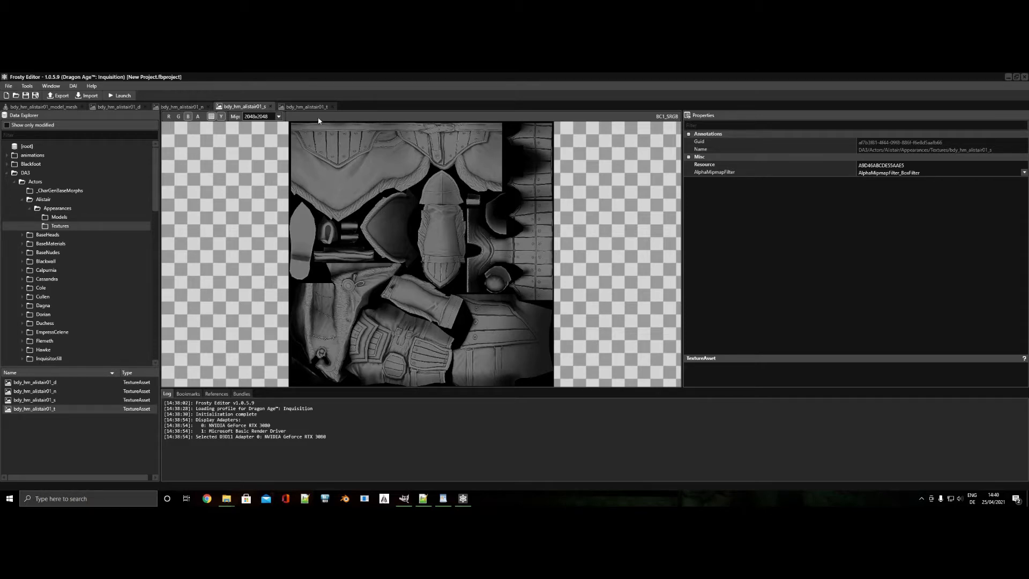
pyautogui.click(193, 120)
# Display the Alistair body mesh in the Wireframe view mode.
pyautogui.click(73, 107)
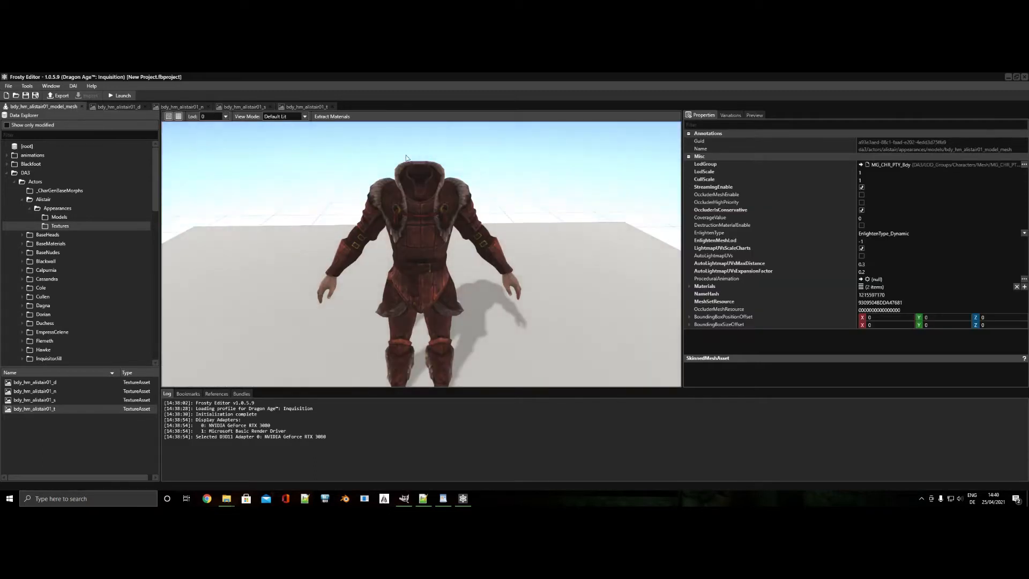
pyautogui.click(293, 118)
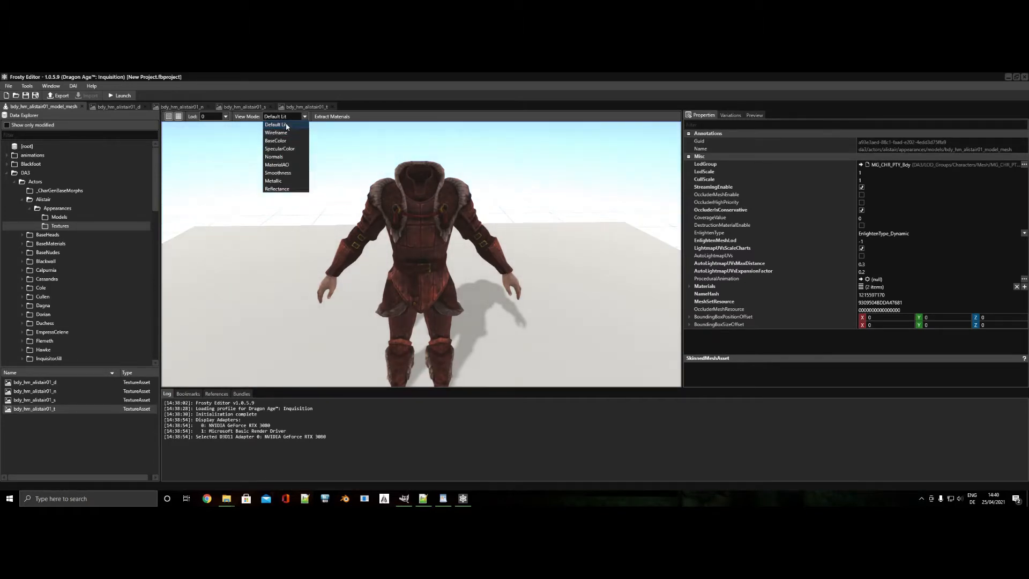
pyautogui.click(288, 133)
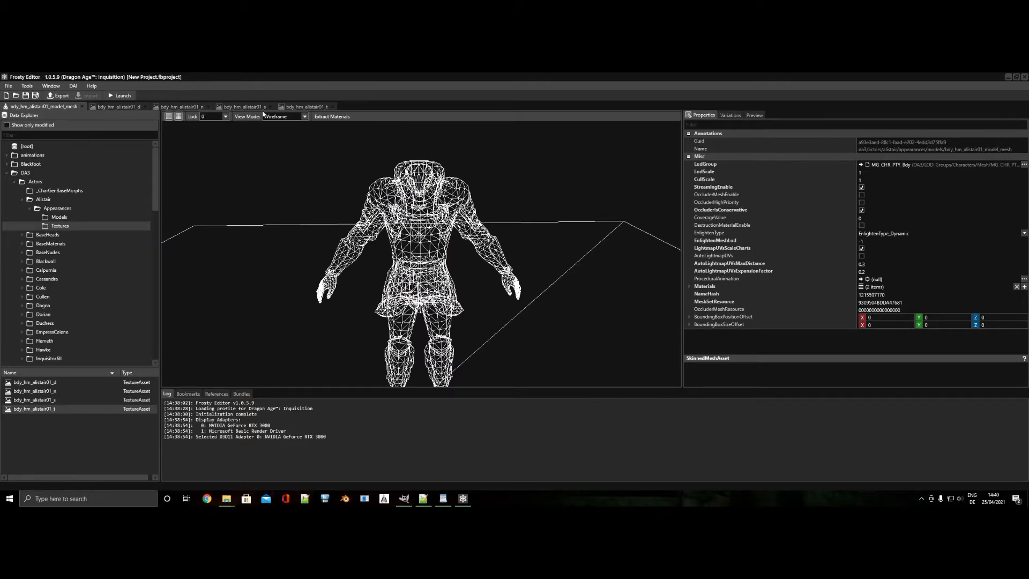
# Display the Alistair body mesh in the BaseColor view mode and compare it with the bdy_hm_alistair01_d texture.
pyautogui.click(284, 116)
pyautogui.click(283, 142)
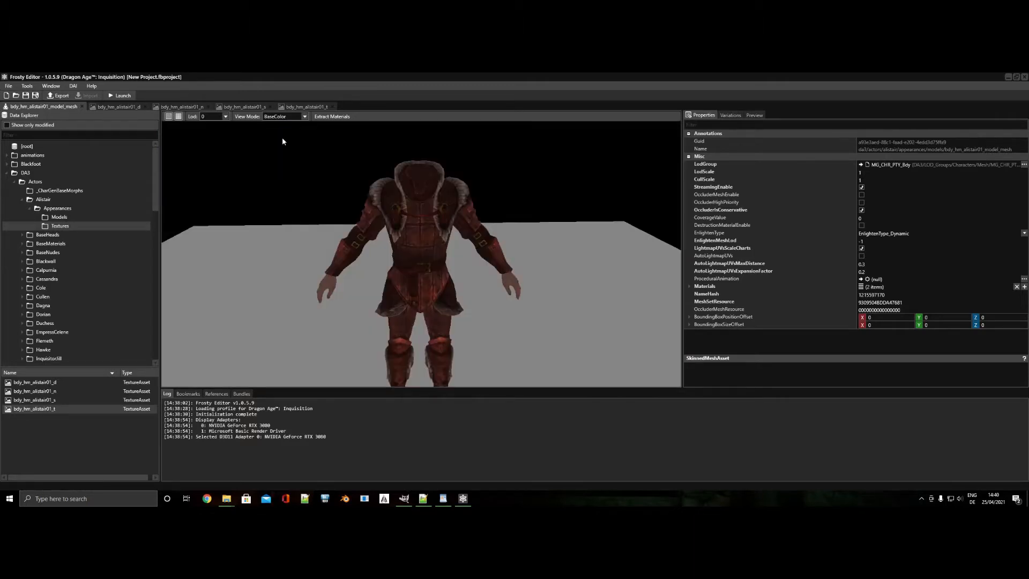
pyautogui.click(127, 106)
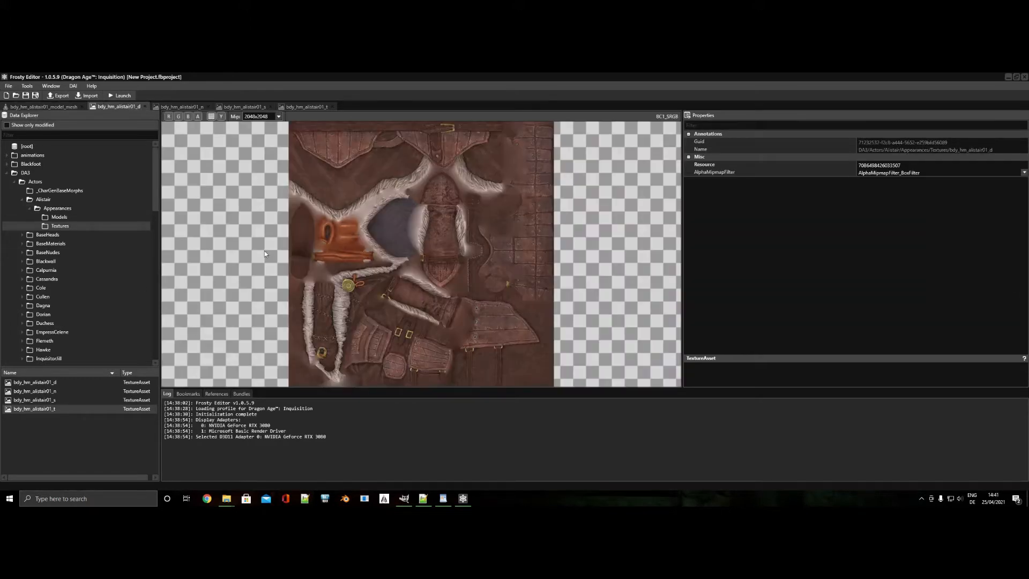
pyautogui.click(39, 107)
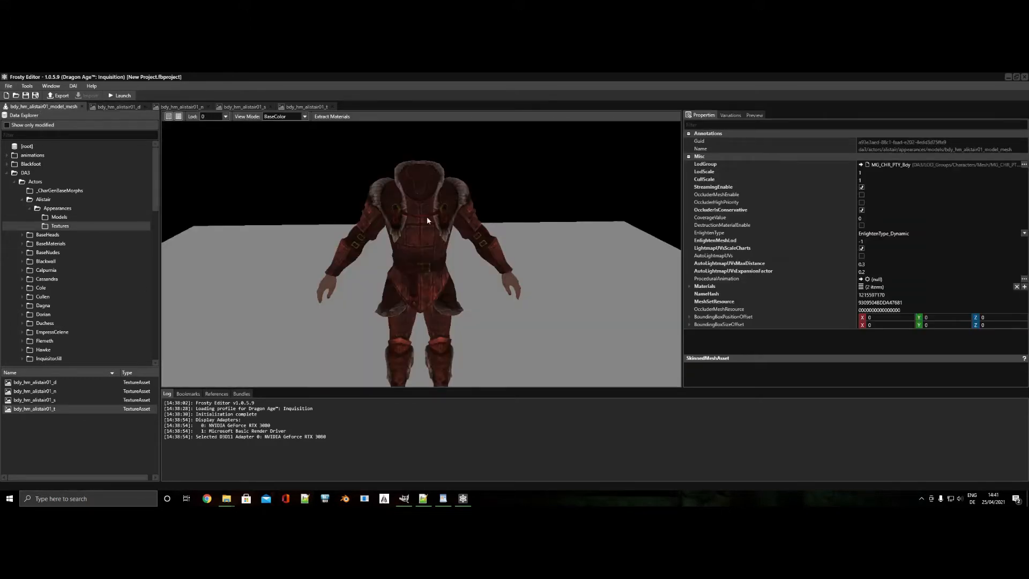
# Switch the mesh to the SpecularColor view mode and inspect the red channel of the bdy_hm_alistair01_s texture on its own.
pyautogui.click(276, 117)
pyautogui.click(292, 150)
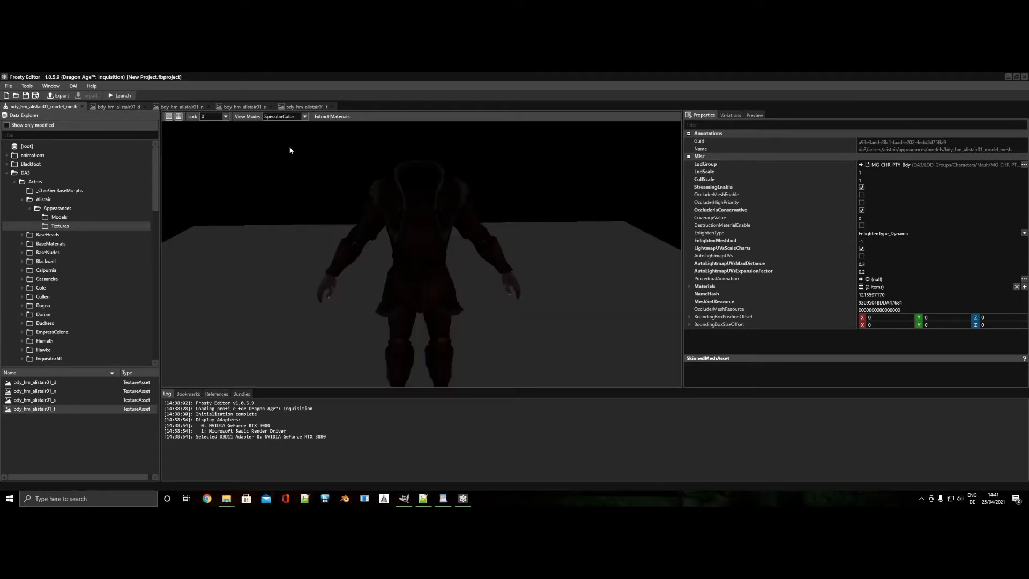
pyautogui.click(243, 107)
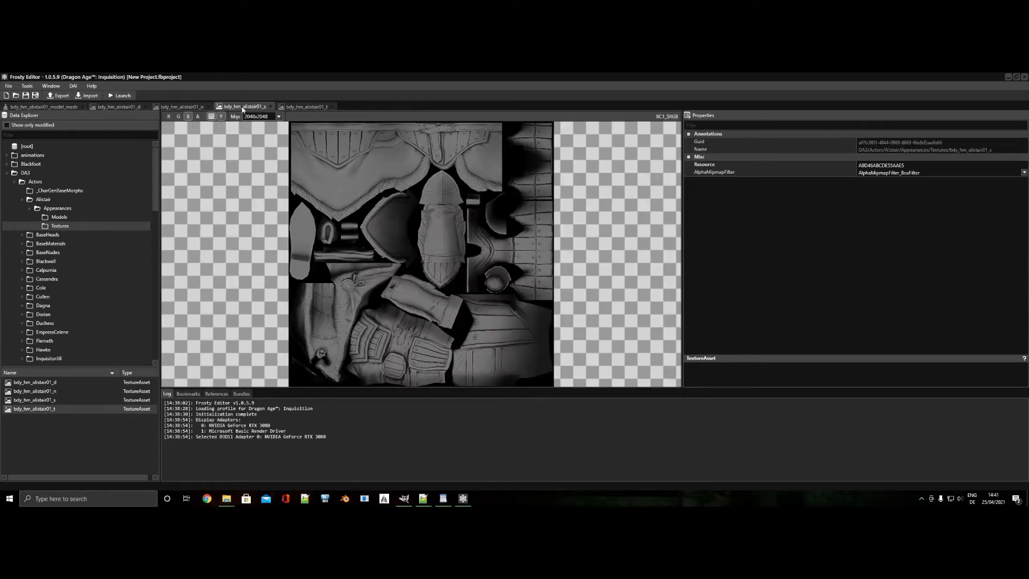
pyautogui.click(169, 117)
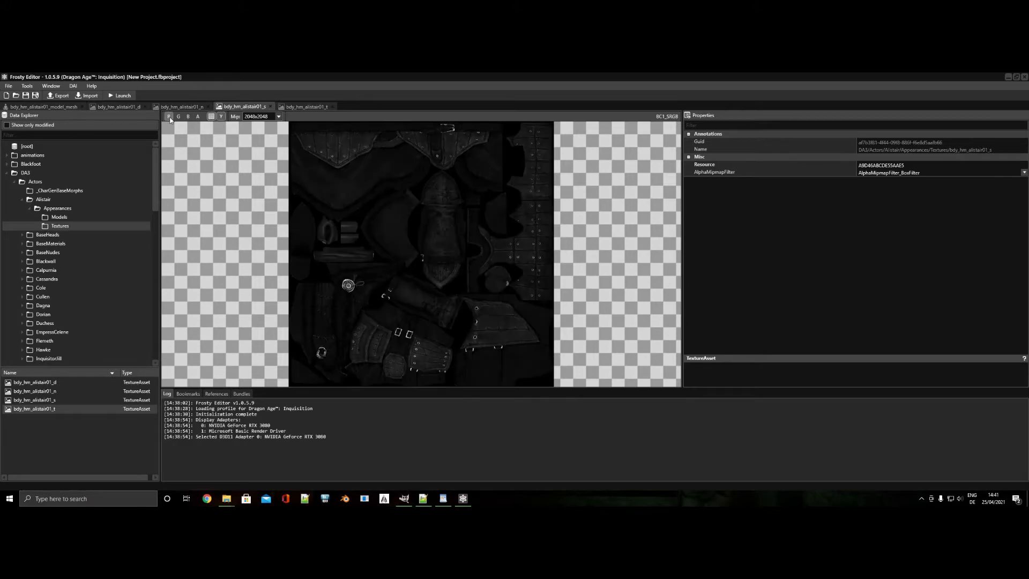
pyautogui.click(170, 118)
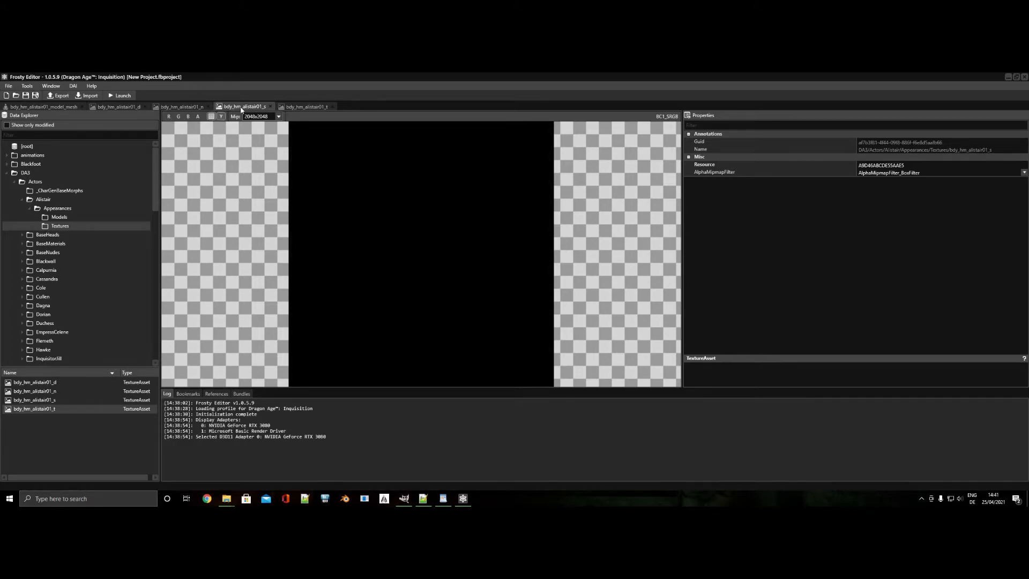
# Display the mesh in the Normals view mode, compare it with the bdy_hm_alistair01_n texture and examine the armour details close up.
pyautogui.click(71, 107)
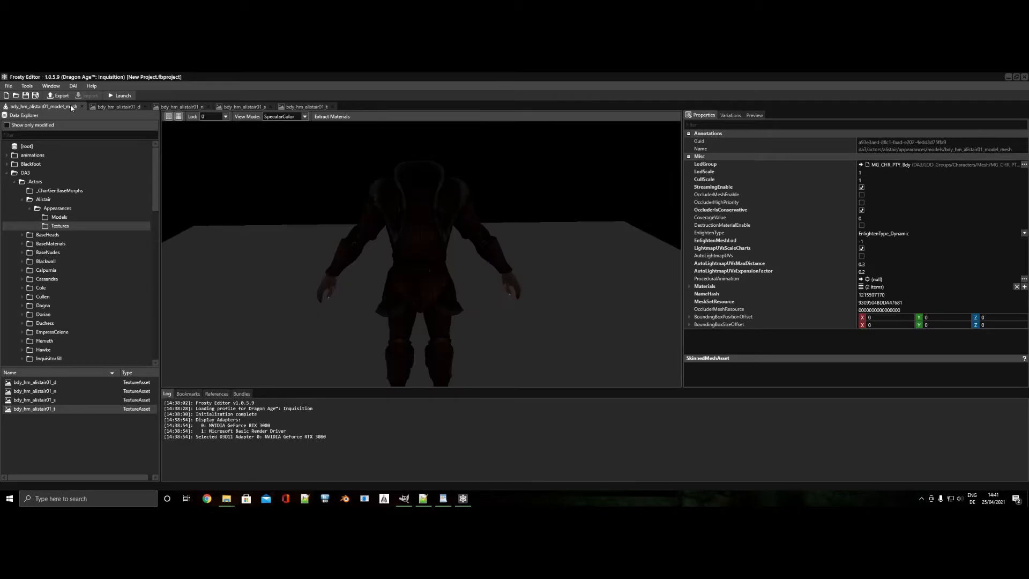
pyautogui.click(292, 117)
pyautogui.click(290, 157)
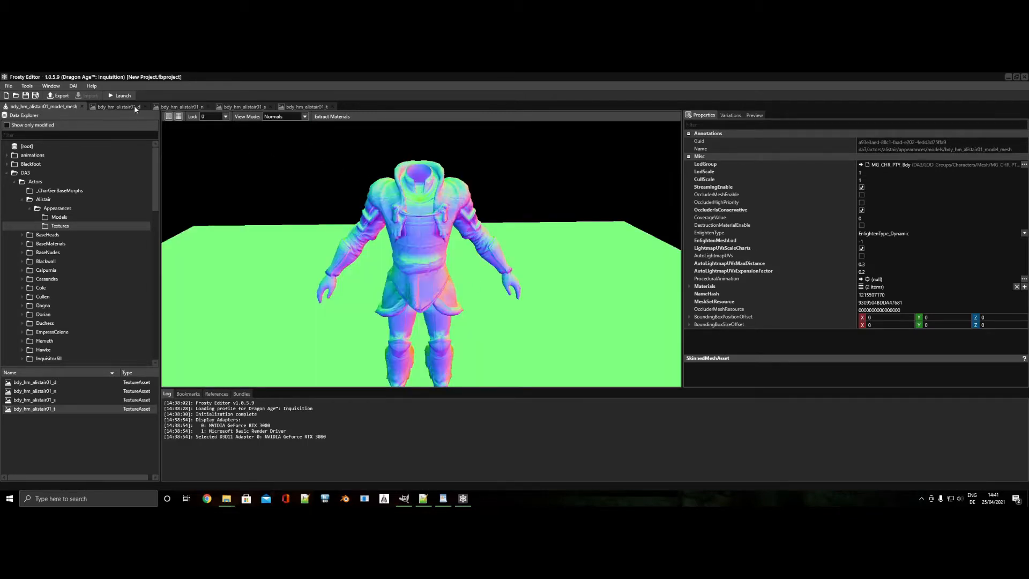
pyautogui.click(200, 108)
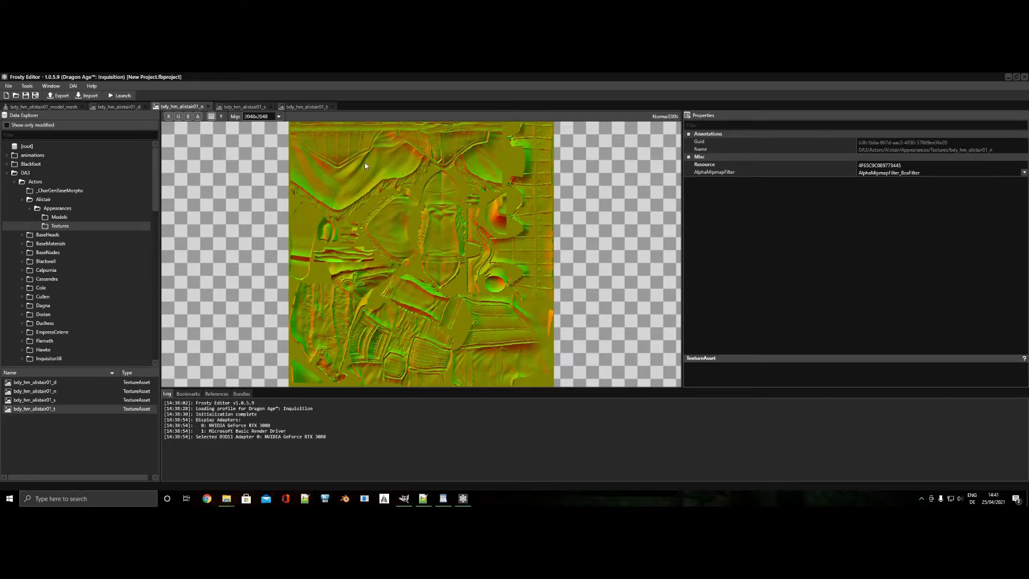
pyautogui.click(67, 107)
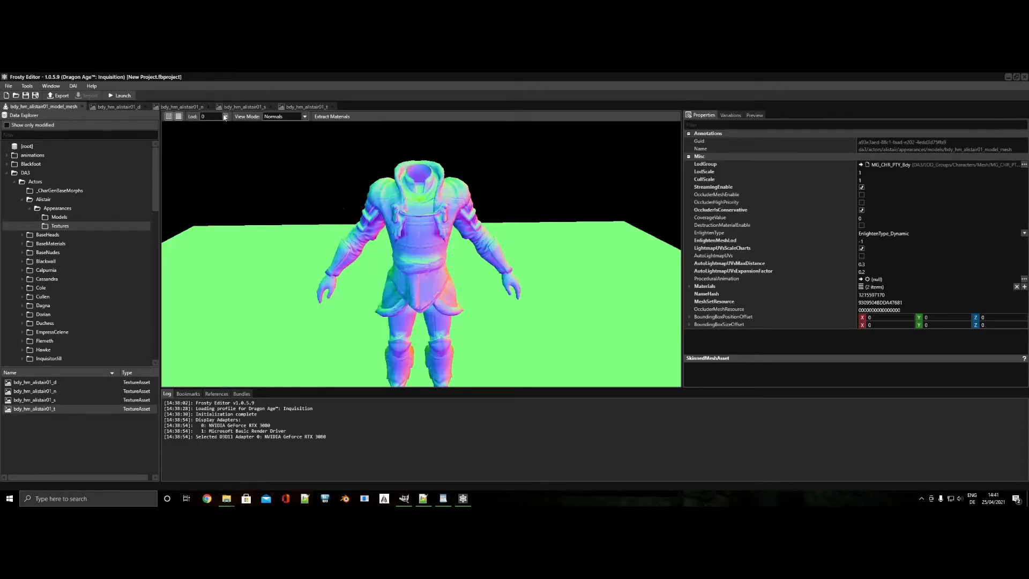
pyautogui.scroll(3, 397, 228)
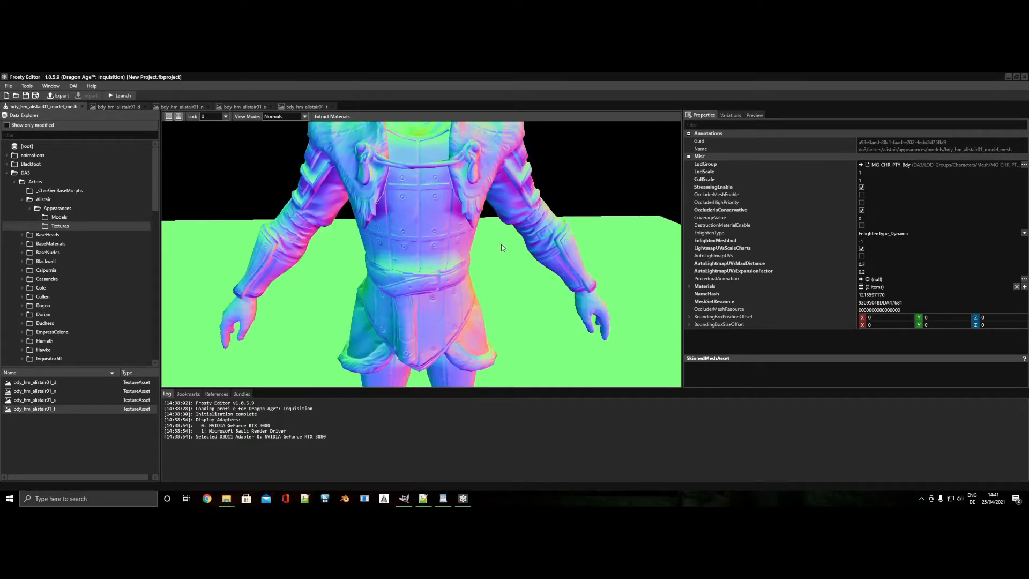
pyautogui.scroll(-3, 443, 225)
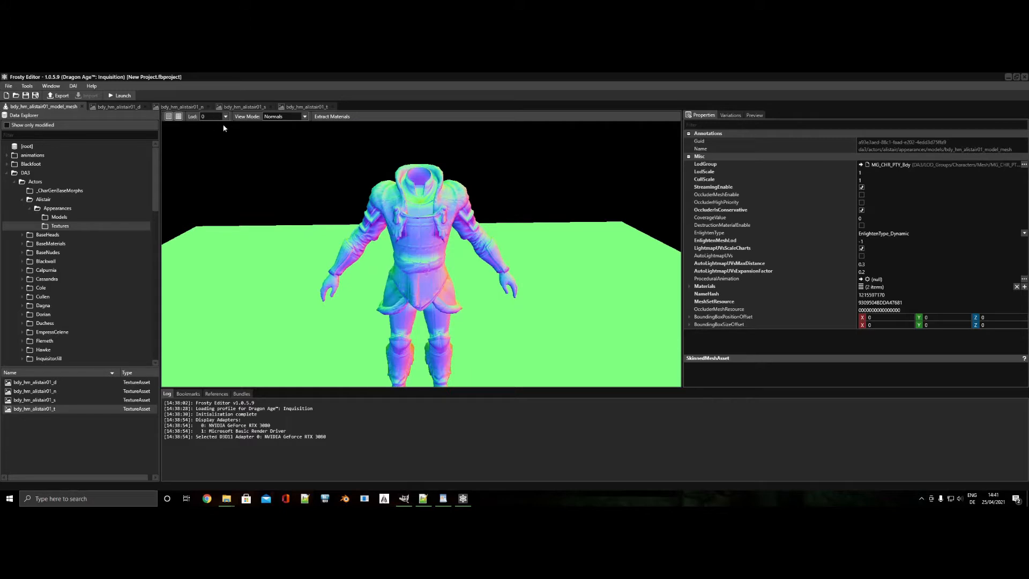
# Switch the mesh to the MaterialAO view mode and check it against the blue channel of bdy_hm_alistair01_s.
pyautogui.click(271, 117)
pyautogui.click(292, 166)
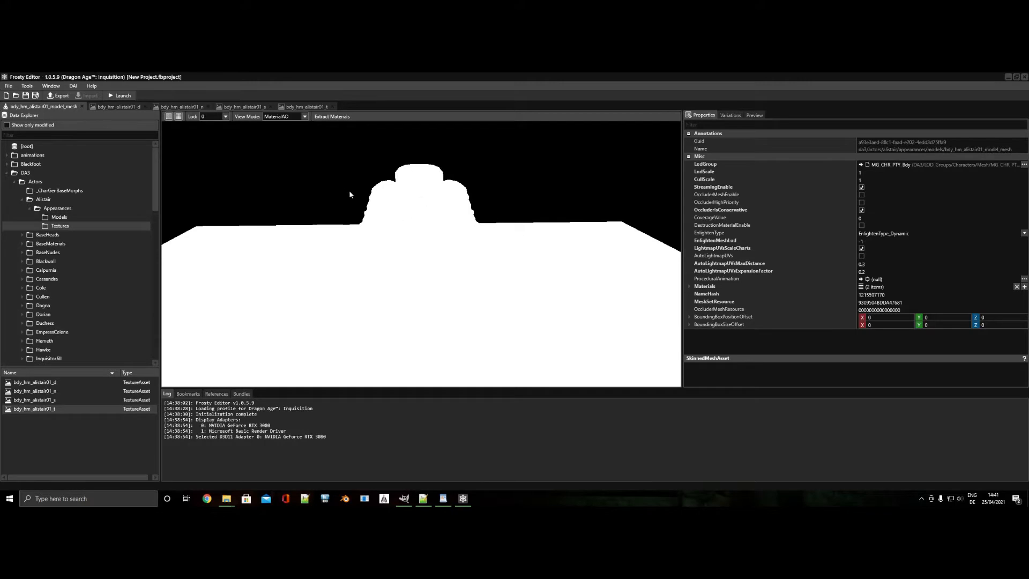
pyautogui.click(256, 107)
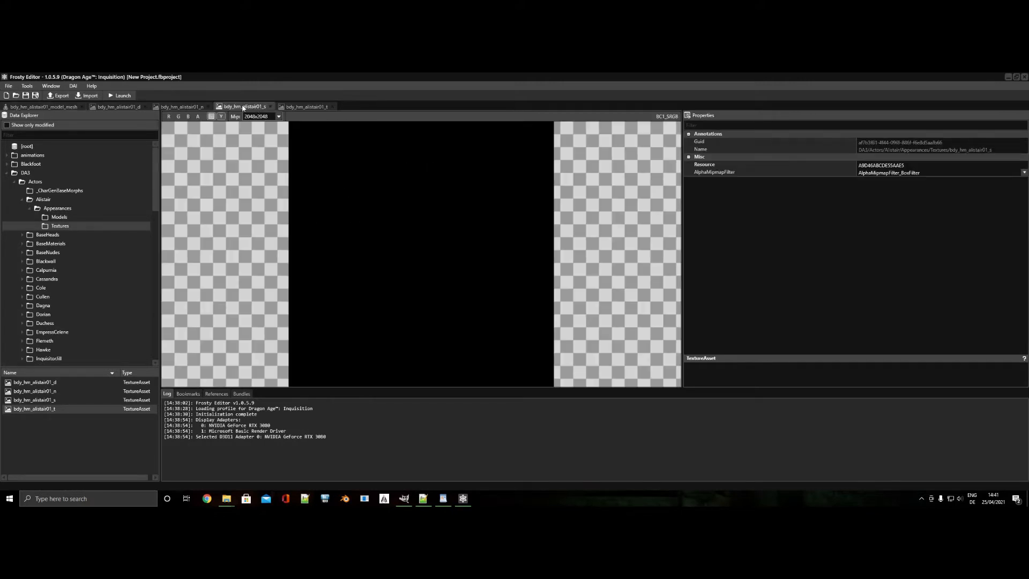
pyautogui.click(188, 116)
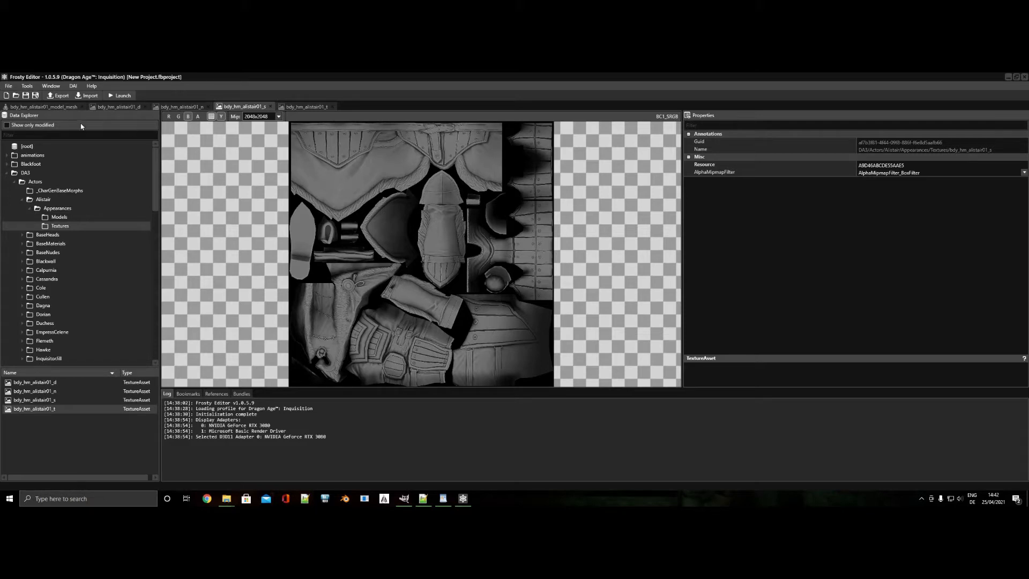
# Display the mesh in the Smoothness view mode and examine the buckles and studs on the torso close up.
pyautogui.click(70, 108)
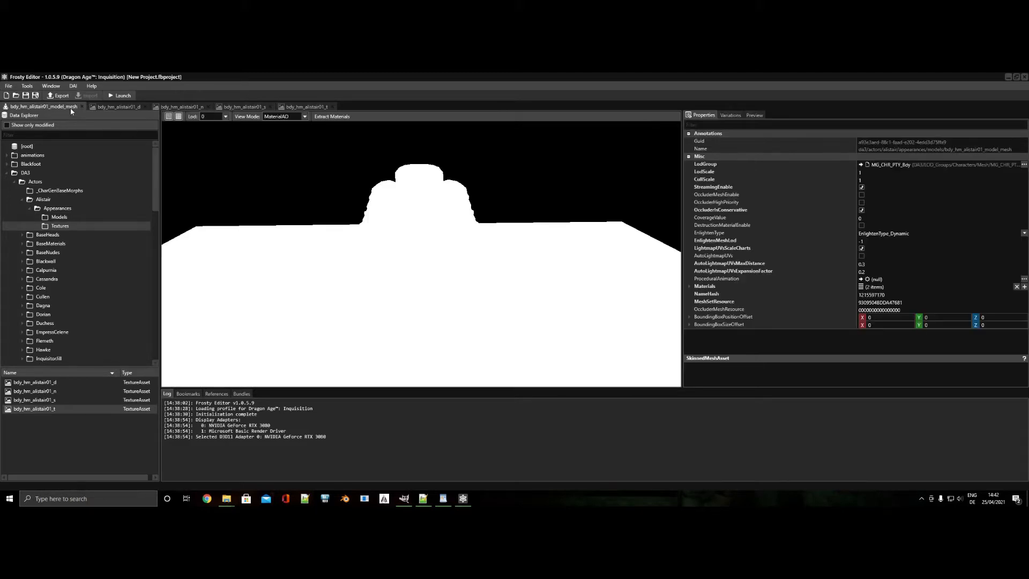
pyautogui.click(284, 116)
pyautogui.click(288, 173)
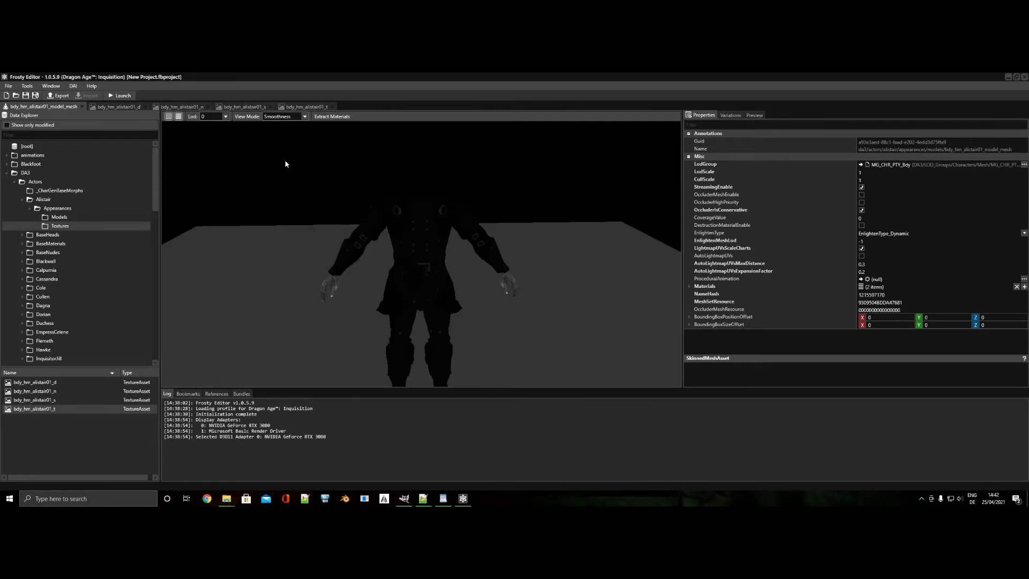
pyautogui.scroll(5, 420, 232)
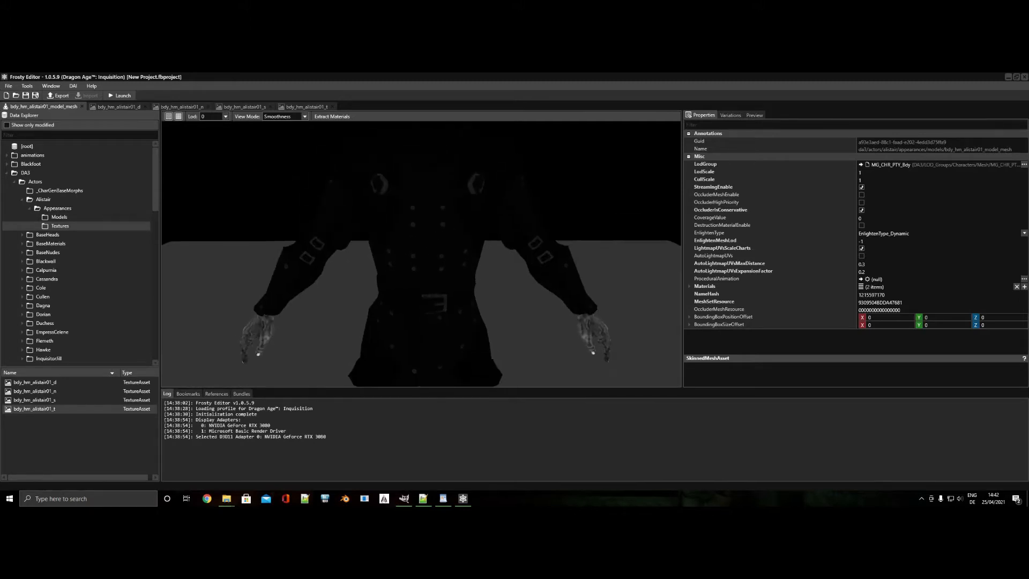
pyautogui.moveTo(397, 205); pyautogui.dragTo(393, 204)
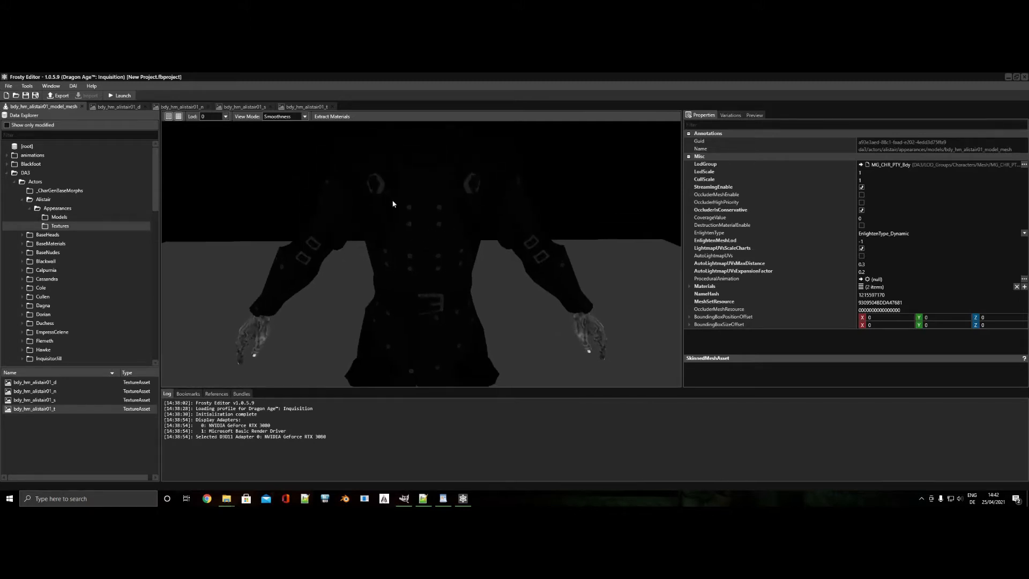
# Isolate the green channel of the bdy_hm_alistair01_s texture and compare it with the mesh's Smoothness view.
pyautogui.click(253, 107)
pyautogui.click(168, 116)
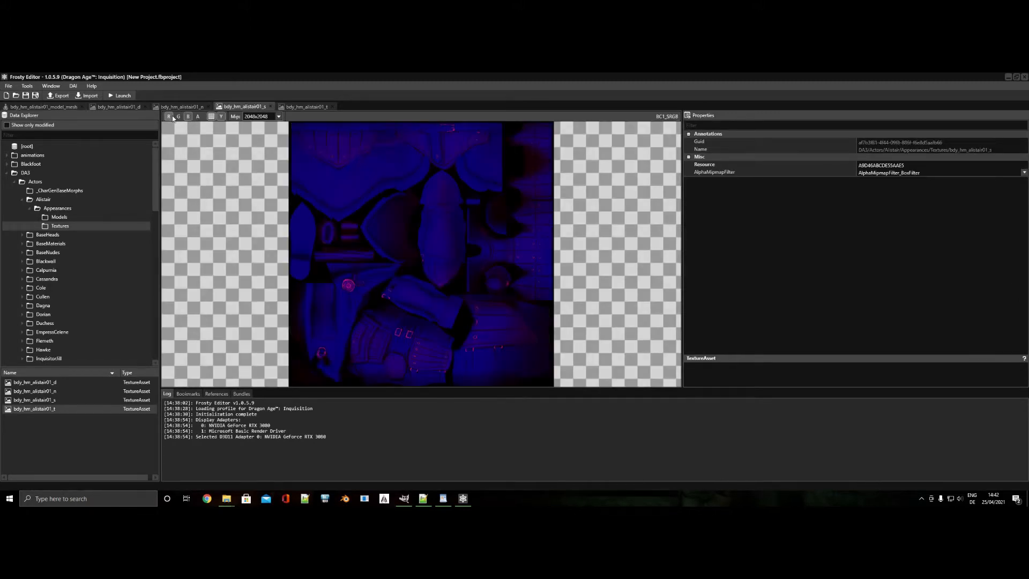
pyautogui.click(186, 117)
pyautogui.click(186, 116)
pyautogui.click(169, 116)
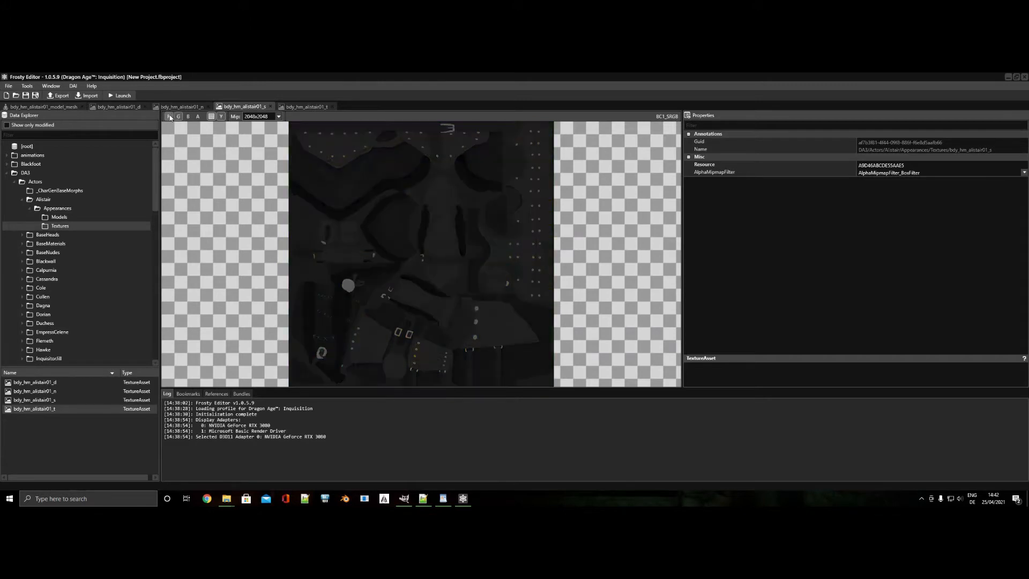
pyautogui.click(49, 107)
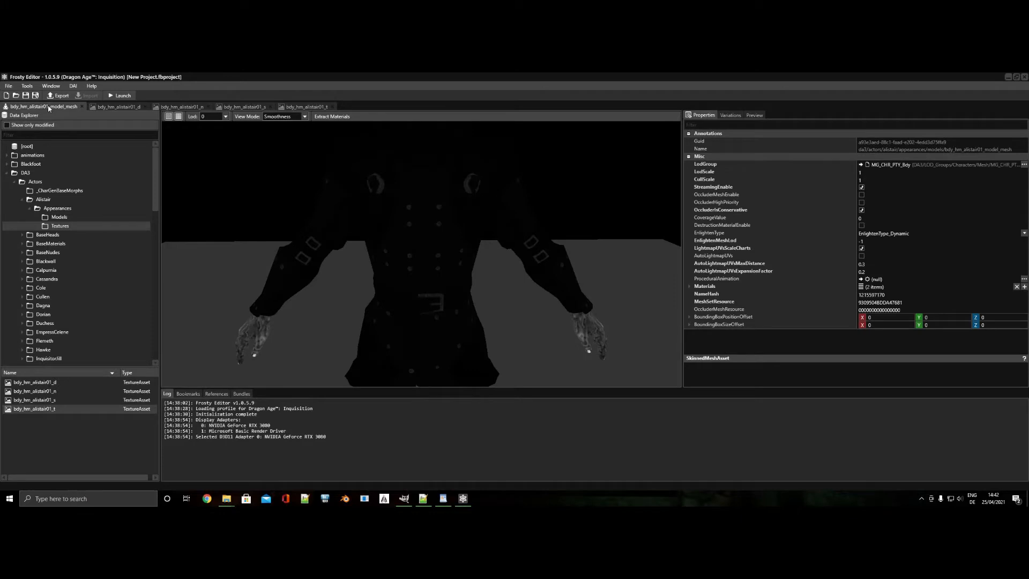
pyautogui.click(242, 107)
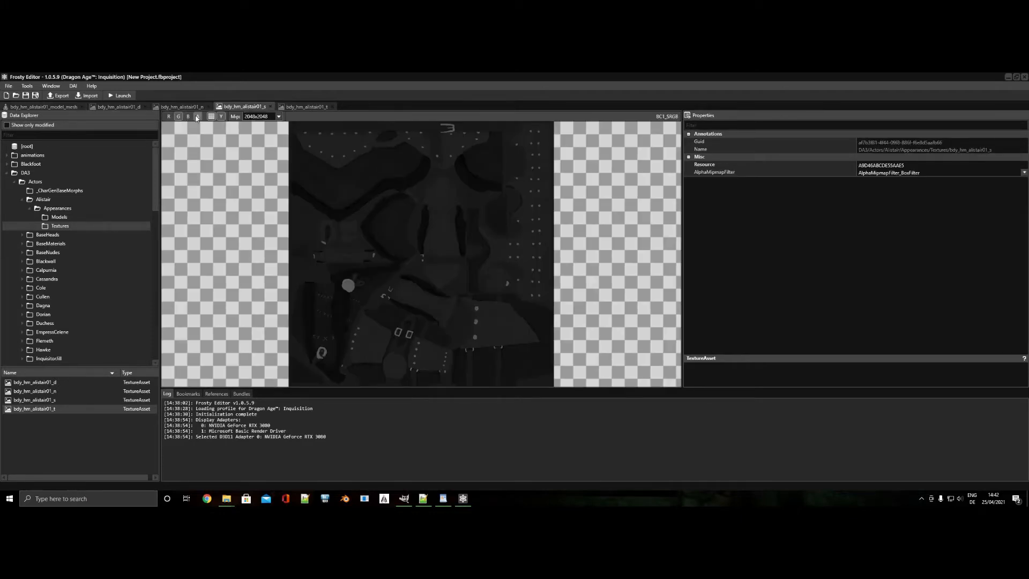
# View the armour mesh in the Metallic mode and then in the Reflectance mode, examining the torso and arms.
pyautogui.click(51, 106)
pyautogui.click(278, 117)
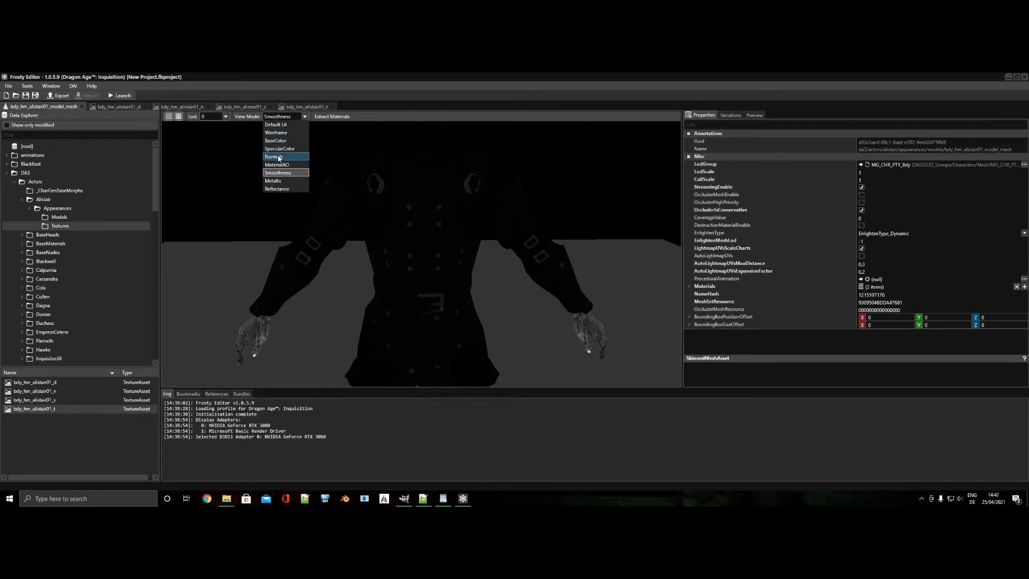
pyautogui.click(283, 181)
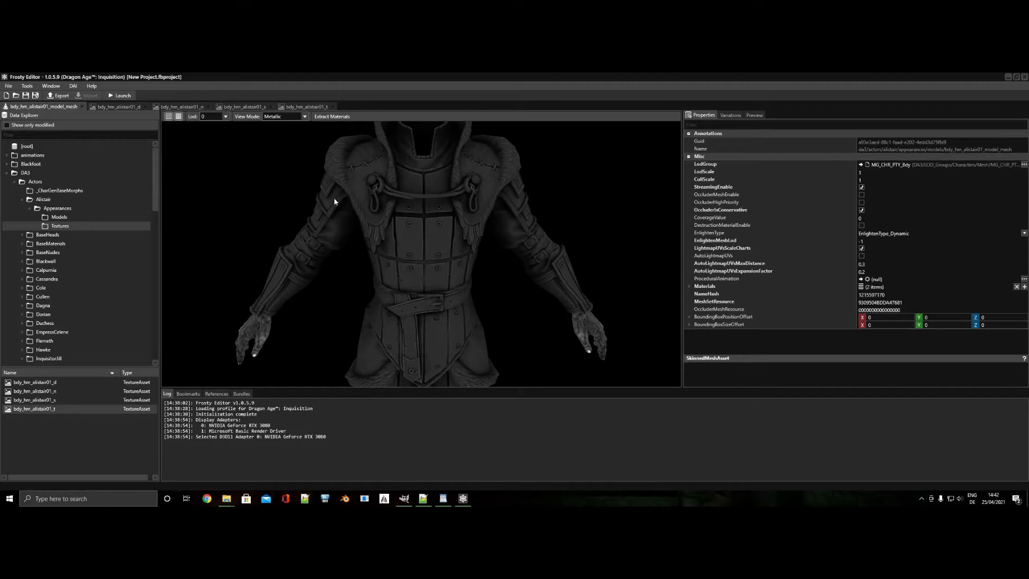
pyautogui.click(273, 118)
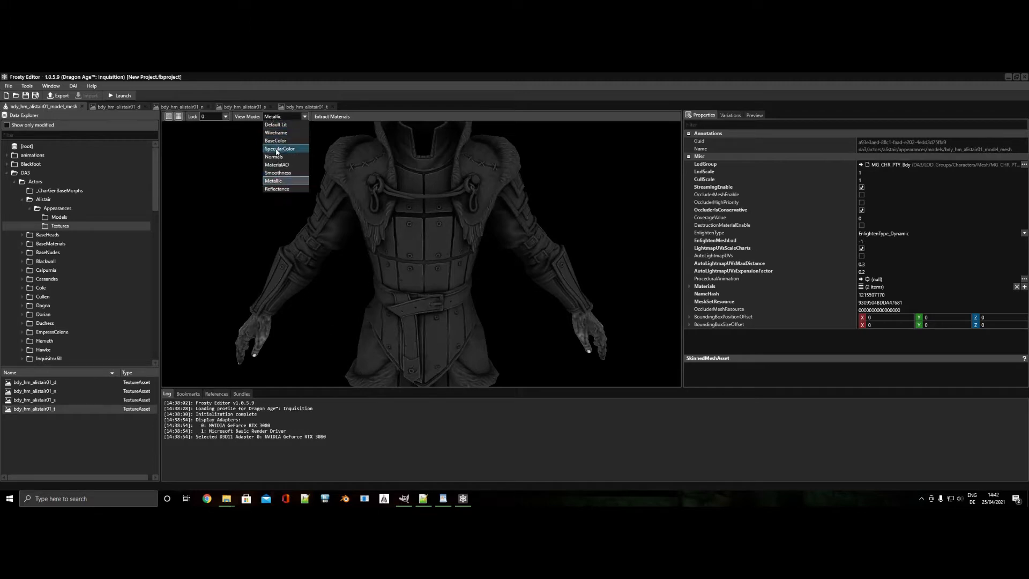
pyautogui.click(286, 190)
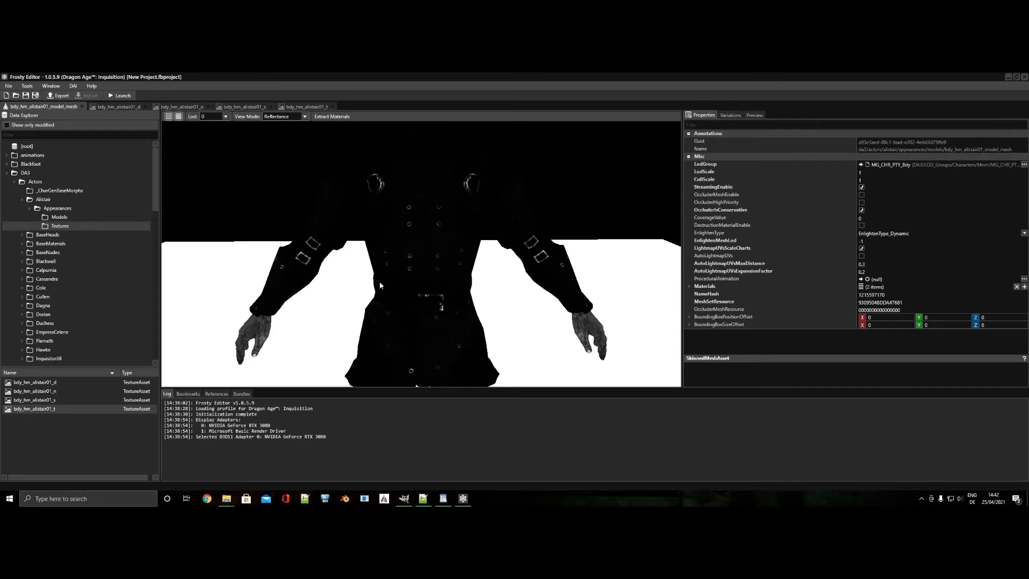
pyautogui.moveTo(380, 283); pyautogui.dragTo(383, 313, button='right')
# Compare the mesh's Smoothness and SpecularColor view modes with its Reflectance view, ending on Reflectance.
pyautogui.click(287, 117)
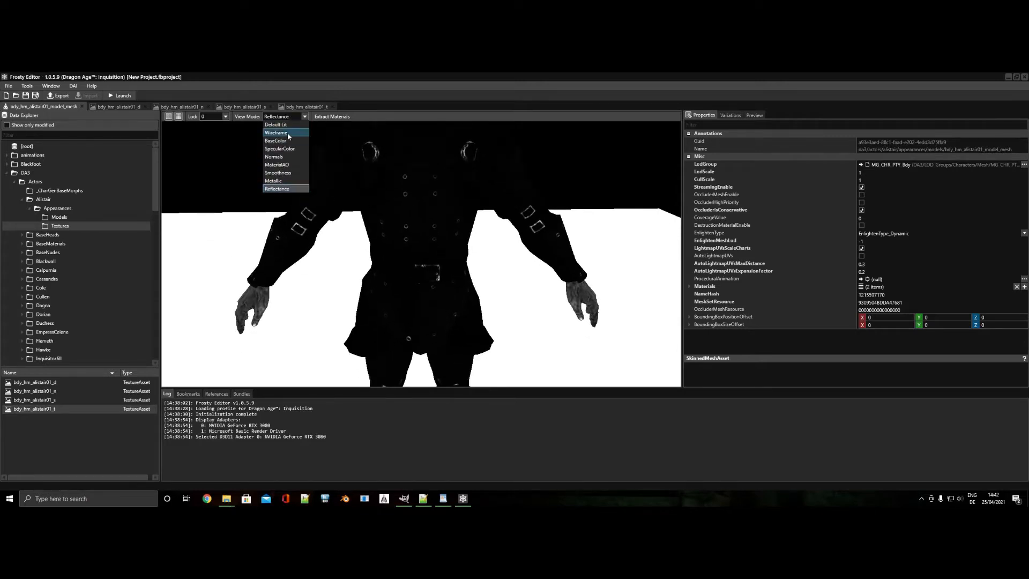
pyautogui.click(291, 171)
pyautogui.click(288, 117)
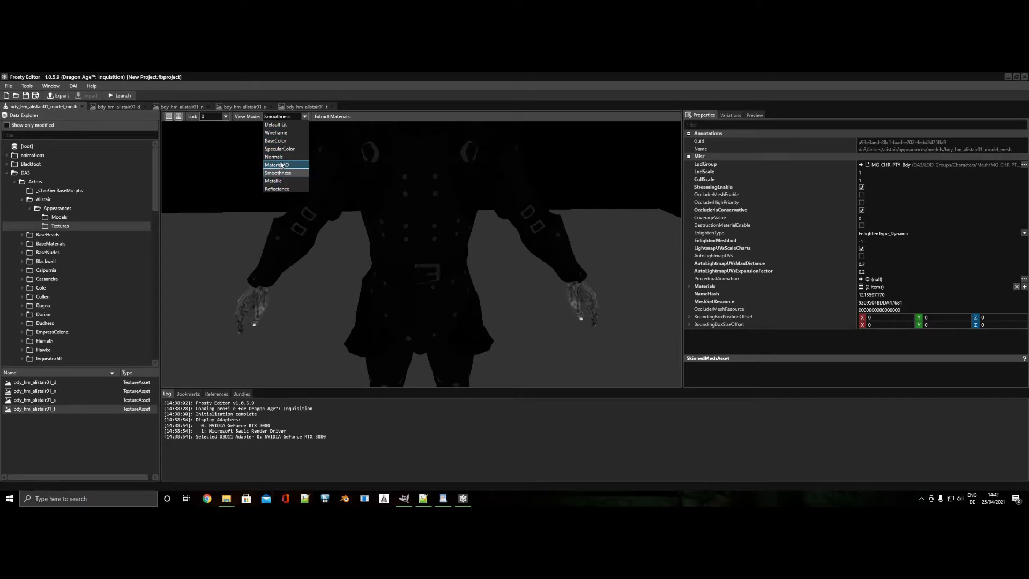
pyautogui.click(280, 149)
pyautogui.click(287, 116)
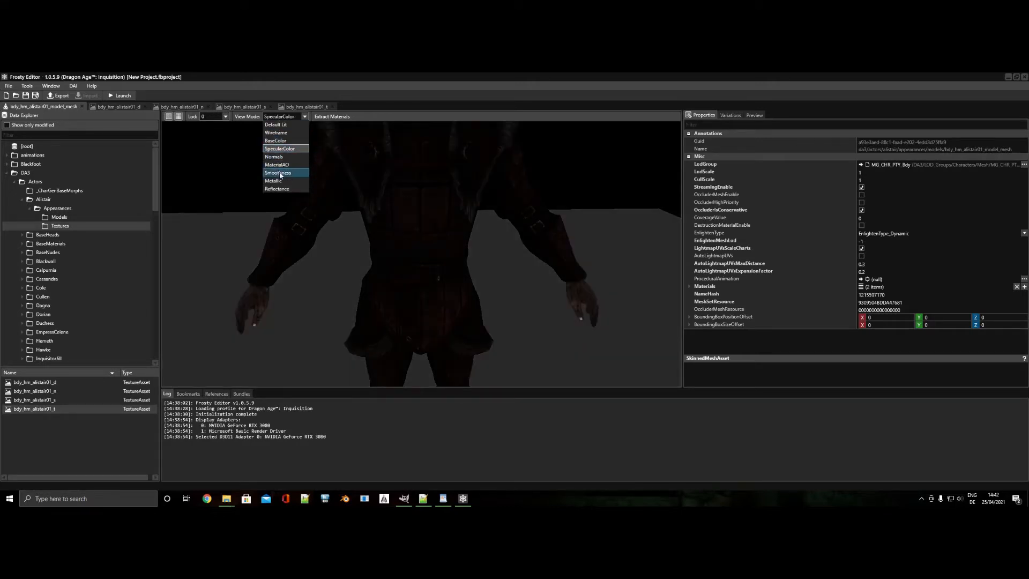
pyautogui.click(284, 188)
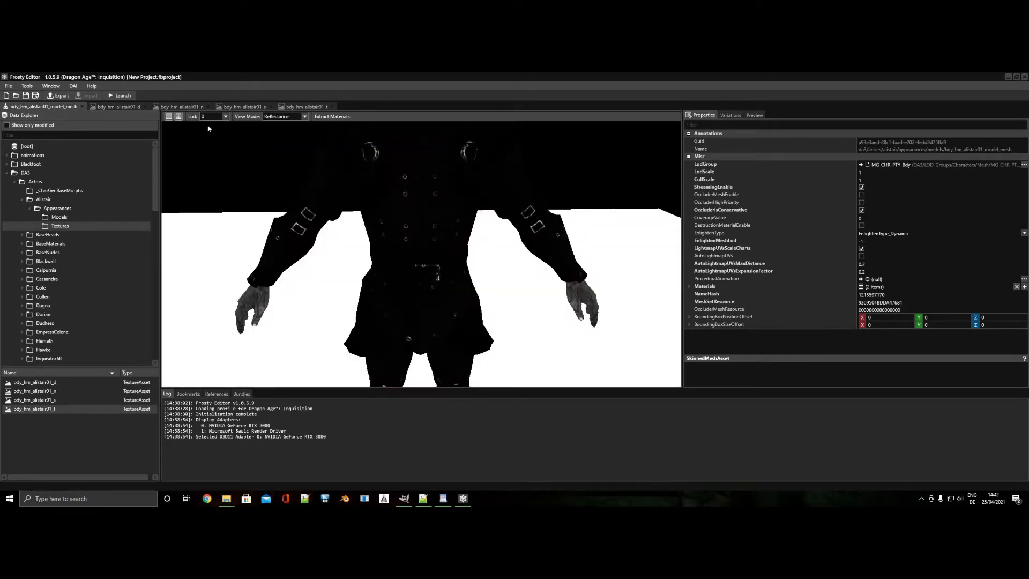
# Show only the red channel of bdy_hm_alistair01_s and compare it with the mesh's Reflectance view.
pyautogui.click(258, 107)
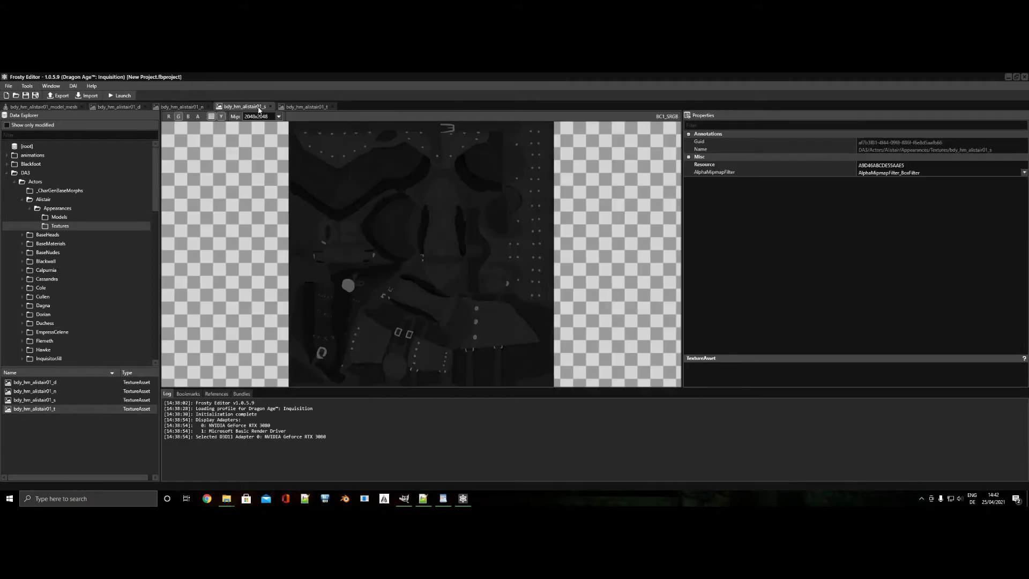
pyautogui.click(179, 116)
pyautogui.click(170, 117)
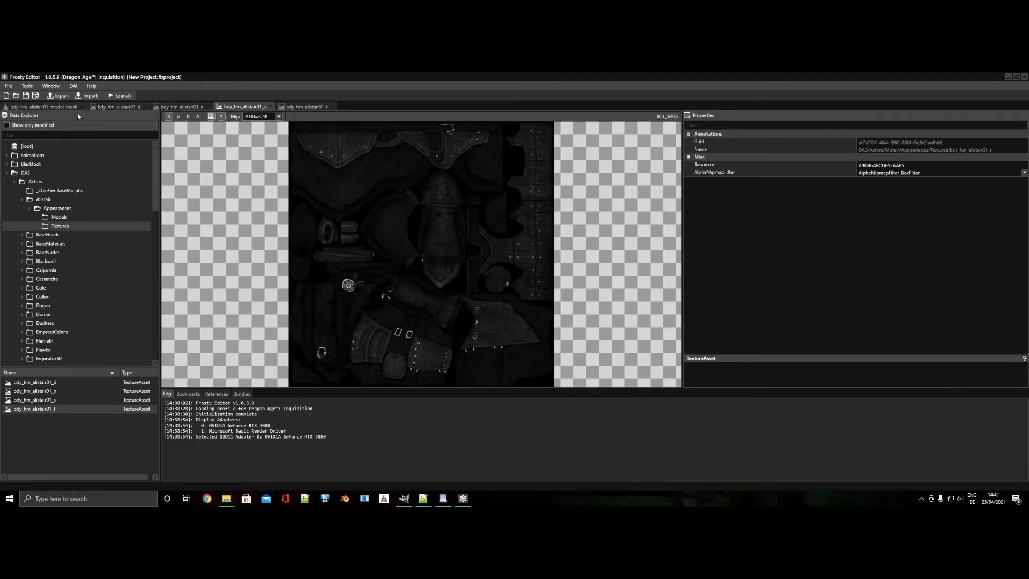
pyautogui.click(54, 108)
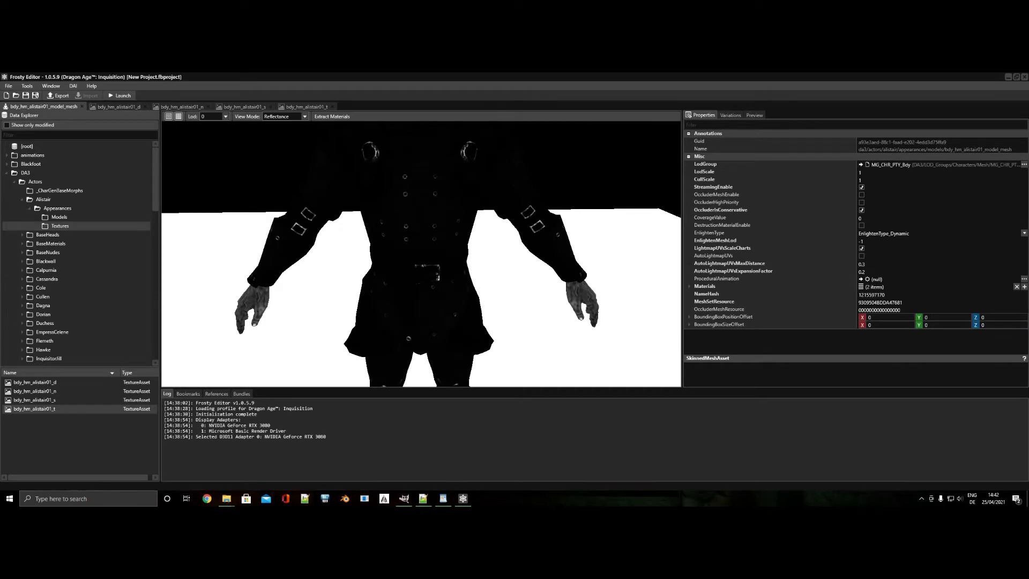
# Compare the mesh's Reflectance view with the red, green, blue and alpha channels of the bdy_hm_alistair01_s texture.
pyautogui.press('s')
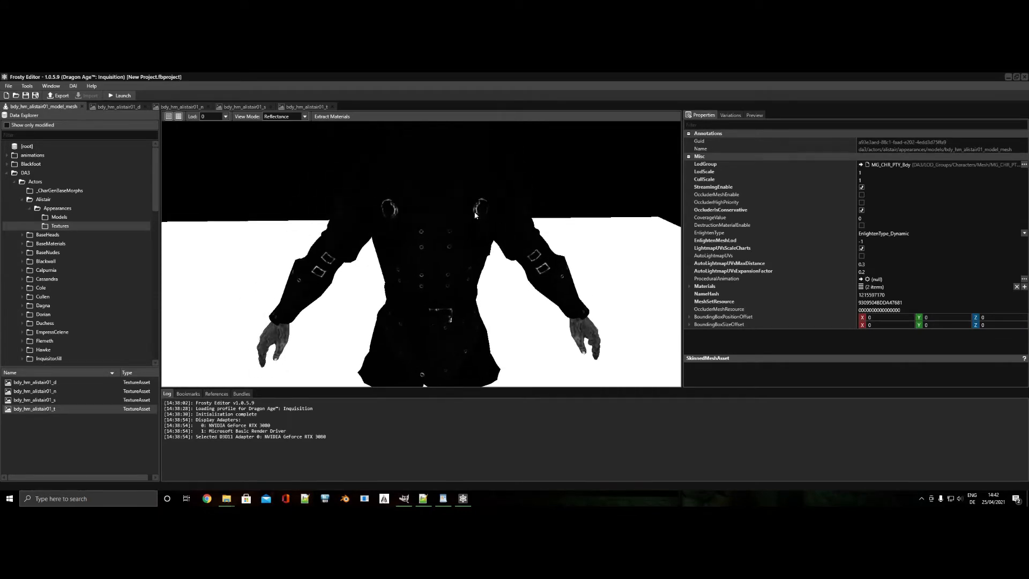
pyautogui.scroll(-3, 465, 285)
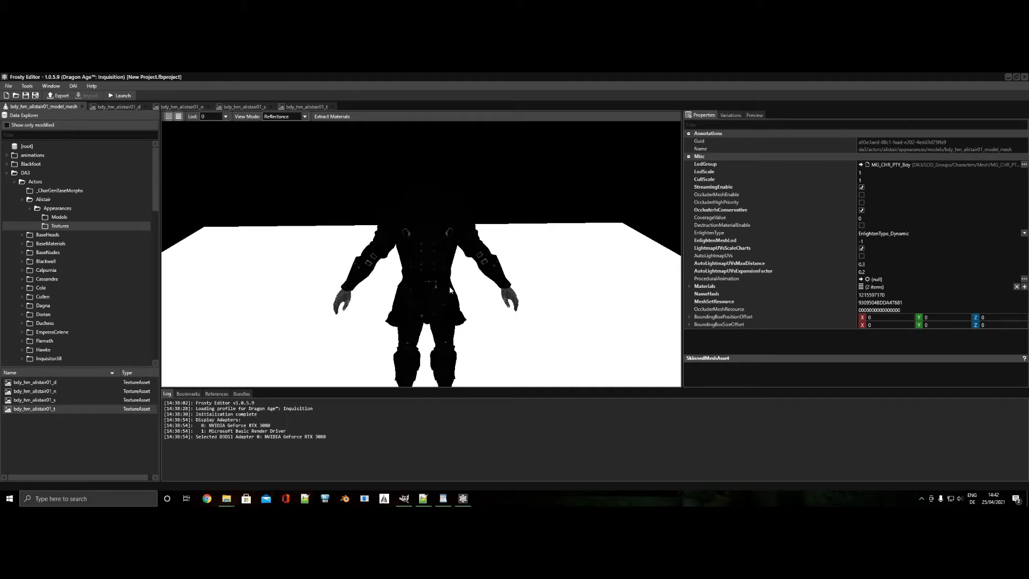
pyautogui.click(253, 107)
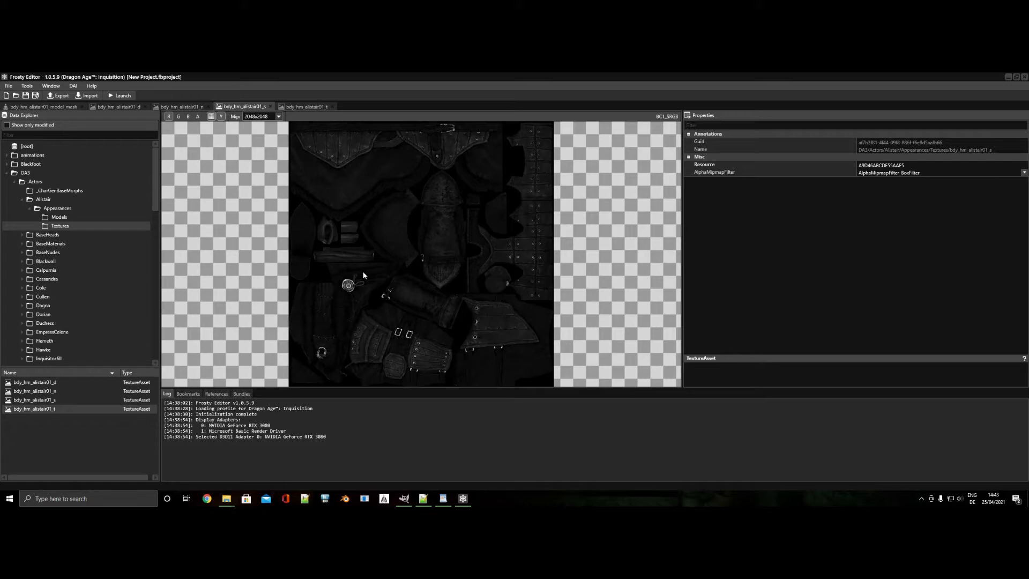
pyautogui.click(169, 117)
pyautogui.click(179, 117)
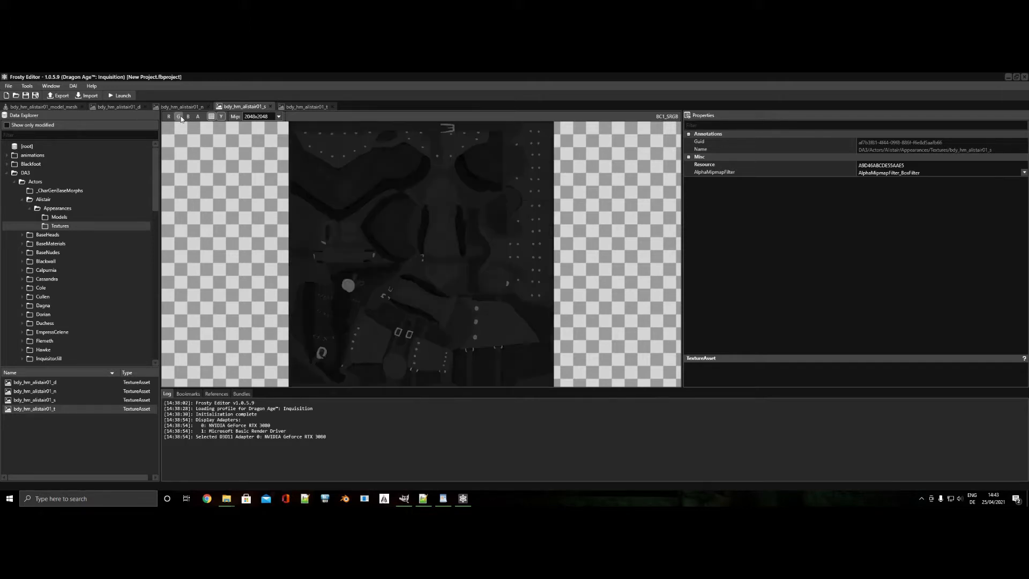
pyautogui.click(179, 117)
pyautogui.click(187, 117)
pyautogui.click(189, 118)
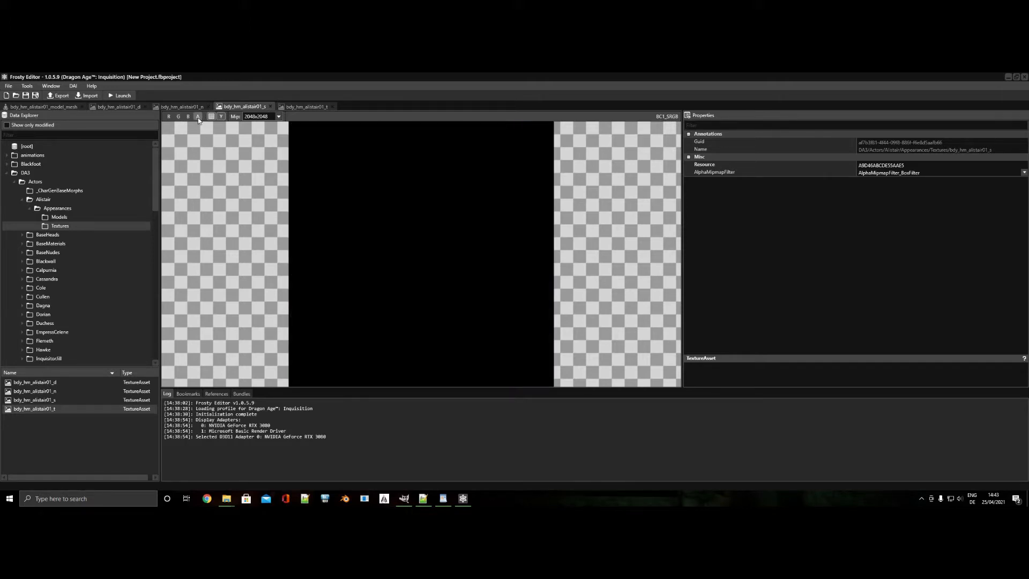
pyautogui.click(198, 117)
pyautogui.click(197, 117)
# Open hm_blackwall_var1_core_0001_model_mesh from Blackwall's Var1 models and show the whole legs mesh.
pyautogui.click(31, 262)
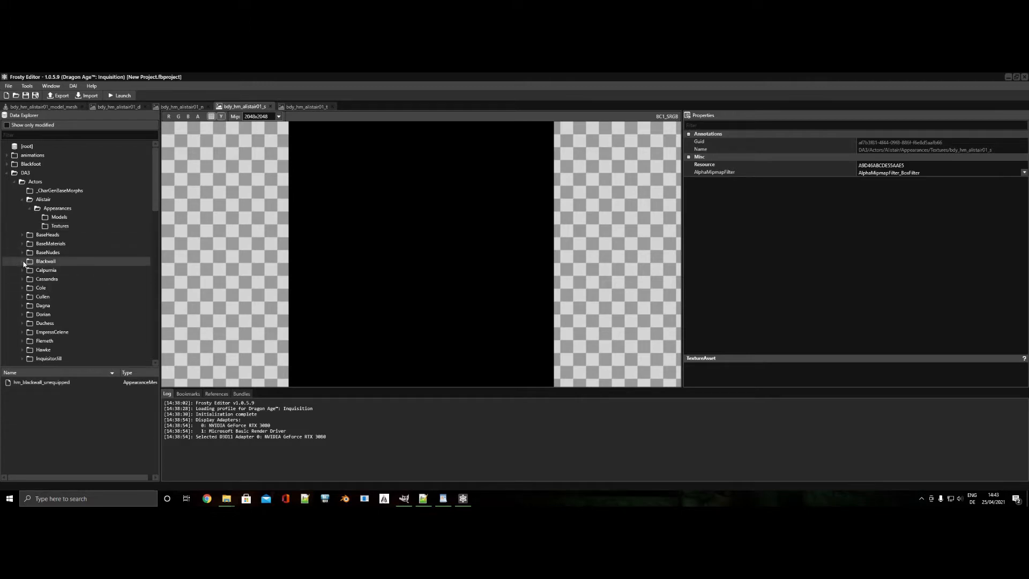
pyautogui.click(23, 261)
pyautogui.click(30, 270)
pyautogui.click(38, 278)
pyautogui.click(52, 298)
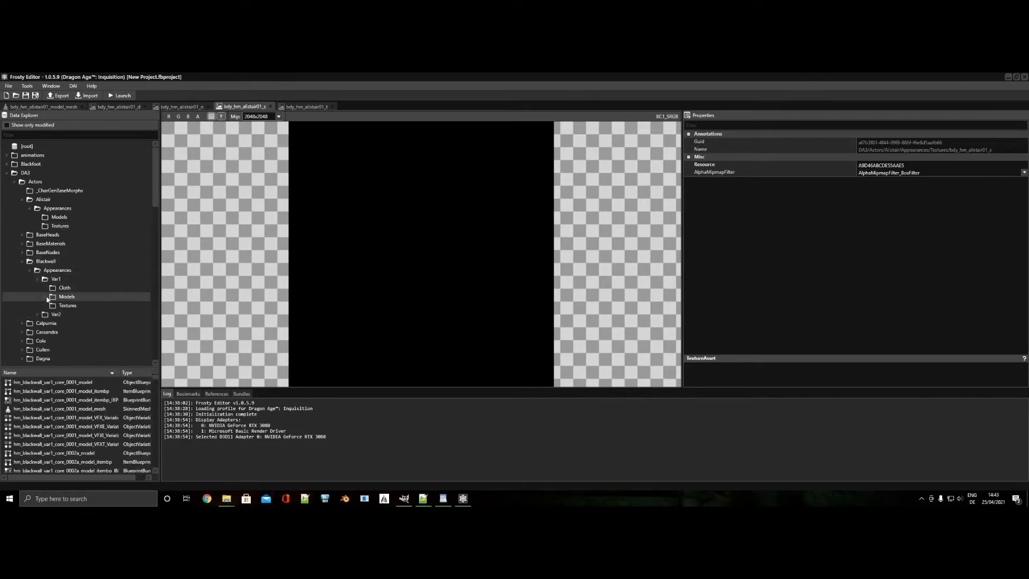
pyautogui.doubleClick(93, 409)
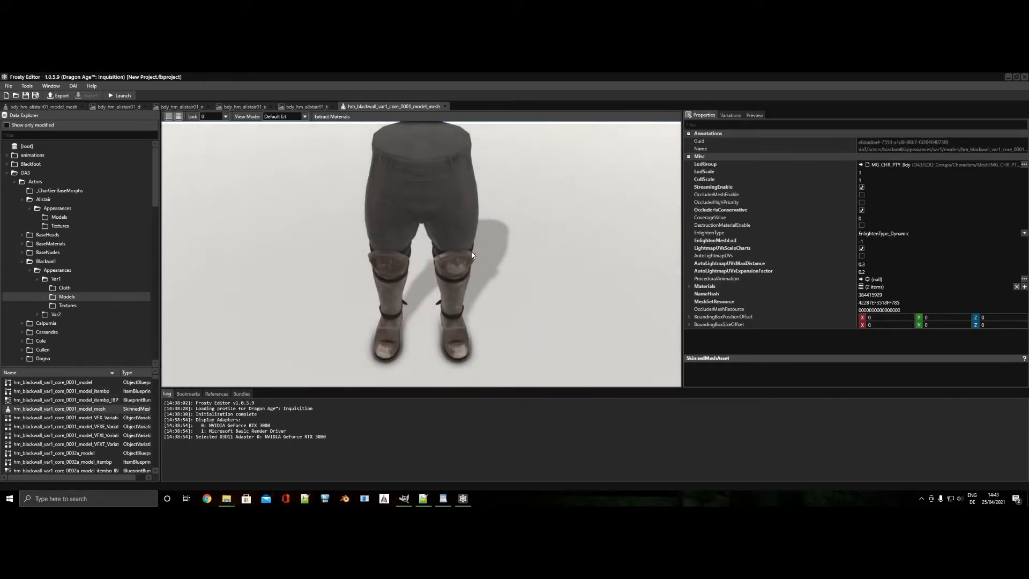
pyautogui.scroll(-5, 472, 254)
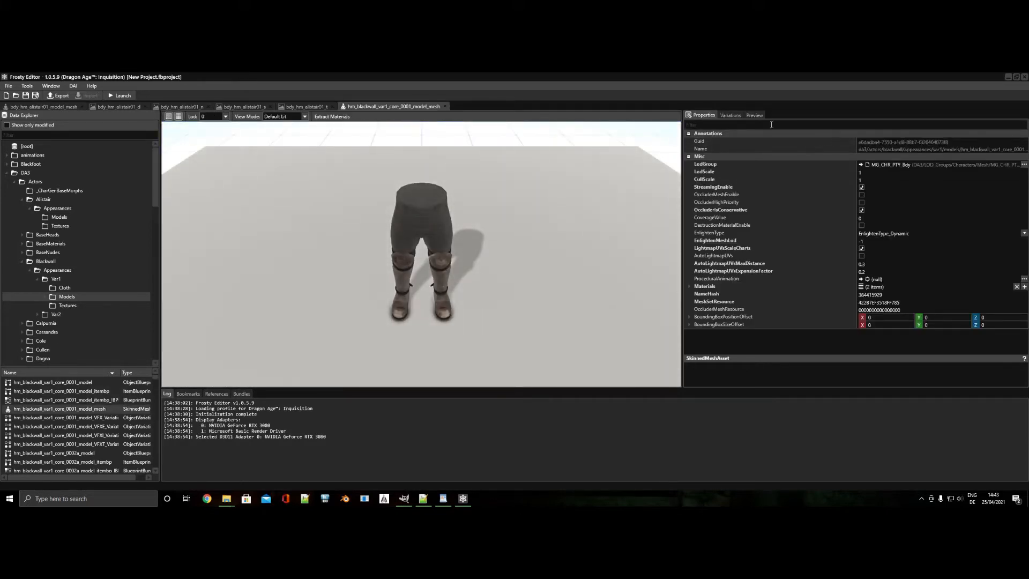
# Show the legs mesh's preview settings, and inspect hm_blackwall_var1_core_0010_model_mesh from Blackwall's Var1 models separately before closing it.
pyautogui.click(730, 115)
pyautogui.click(753, 115)
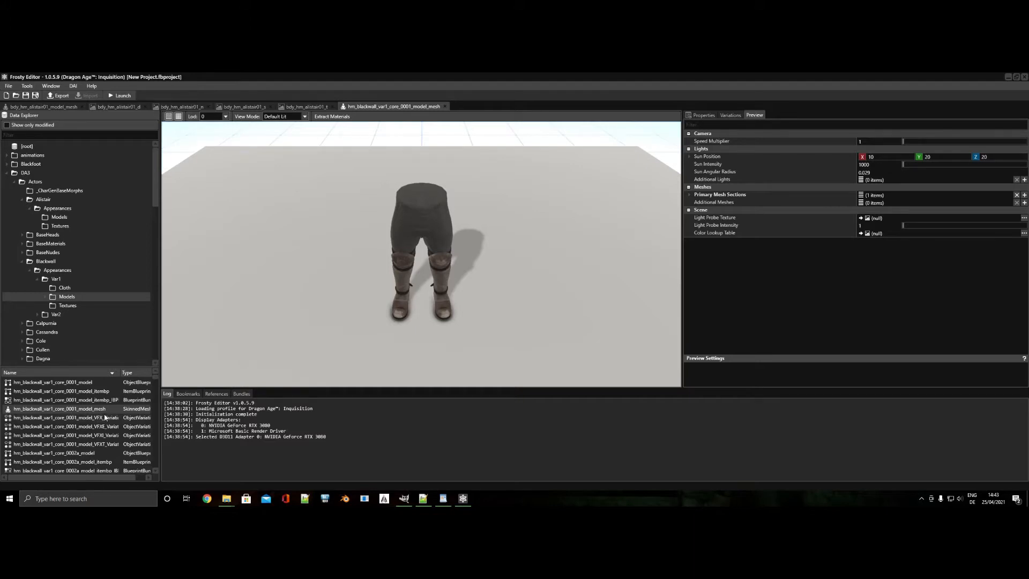
pyautogui.scroll(-10, 105, 416)
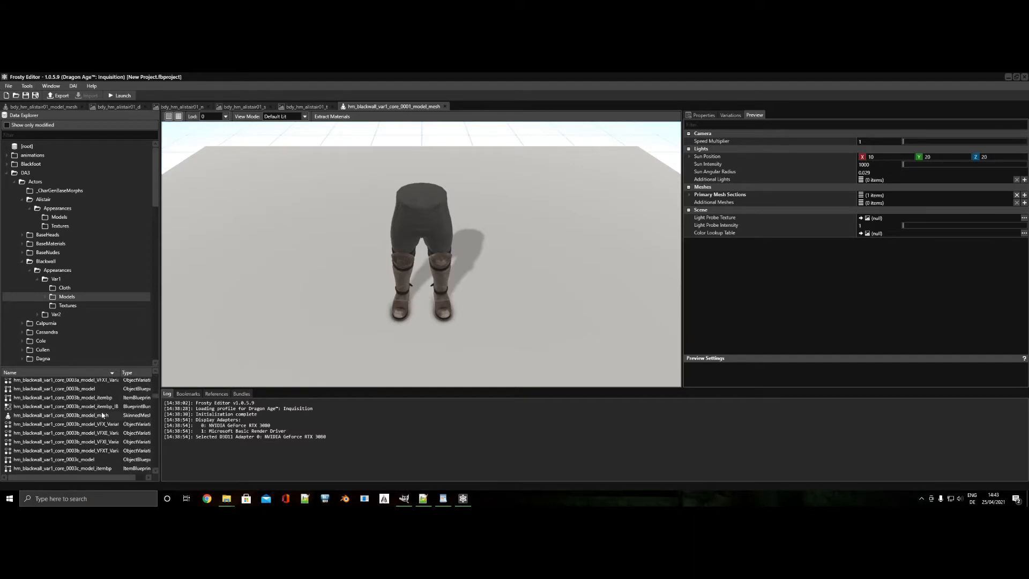
pyautogui.scroll(7, 97, 407)
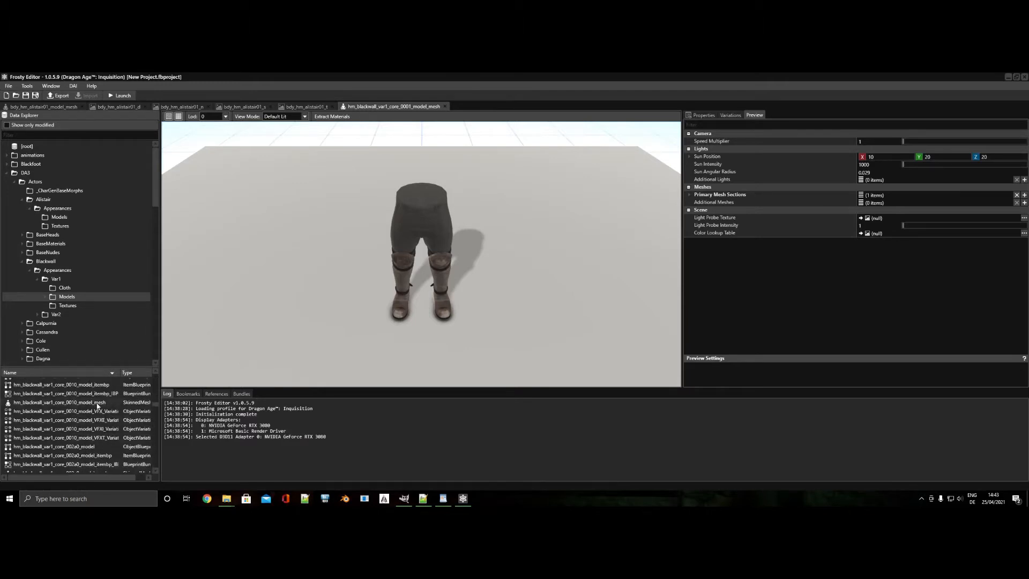
pyautogui.doubleClick(94, 405)
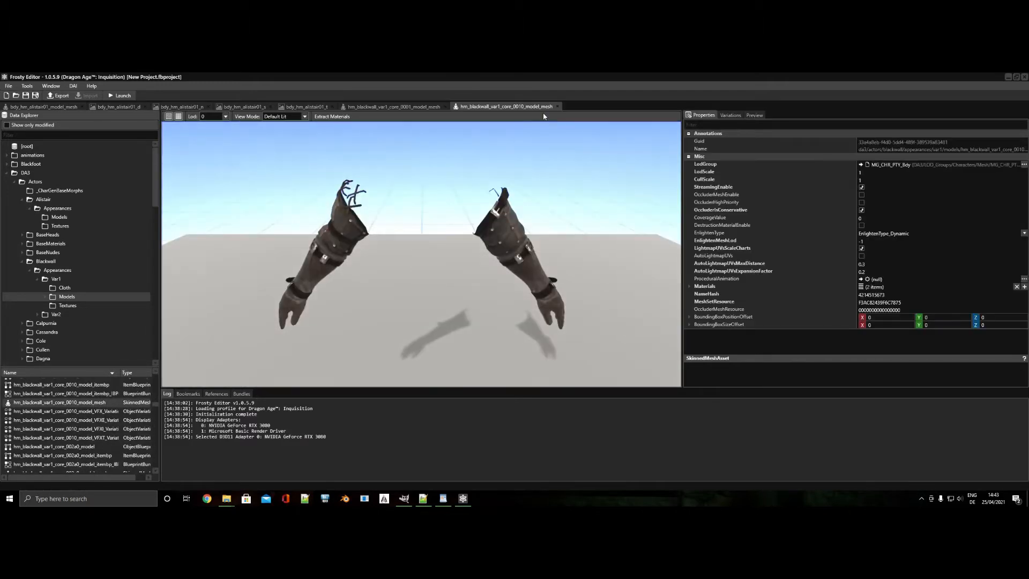
pyautogui.click(559, 107)
# Add an additional preview mesh to the legs and assign hm_blackwall_var1_core_0010_model_mesh to it.
pyautogui.click(1024, 202)
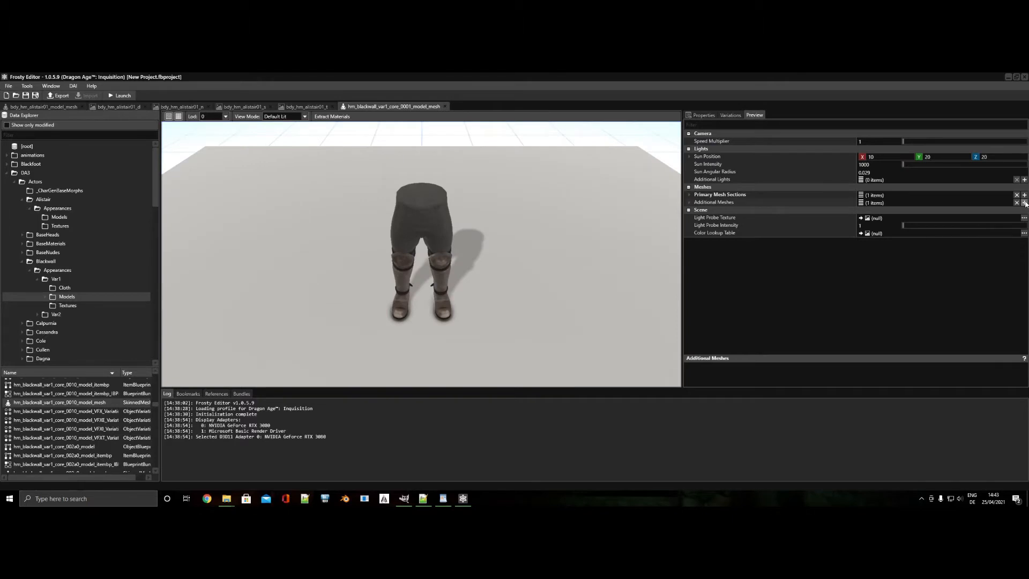
pyautogui.click(690, 202)
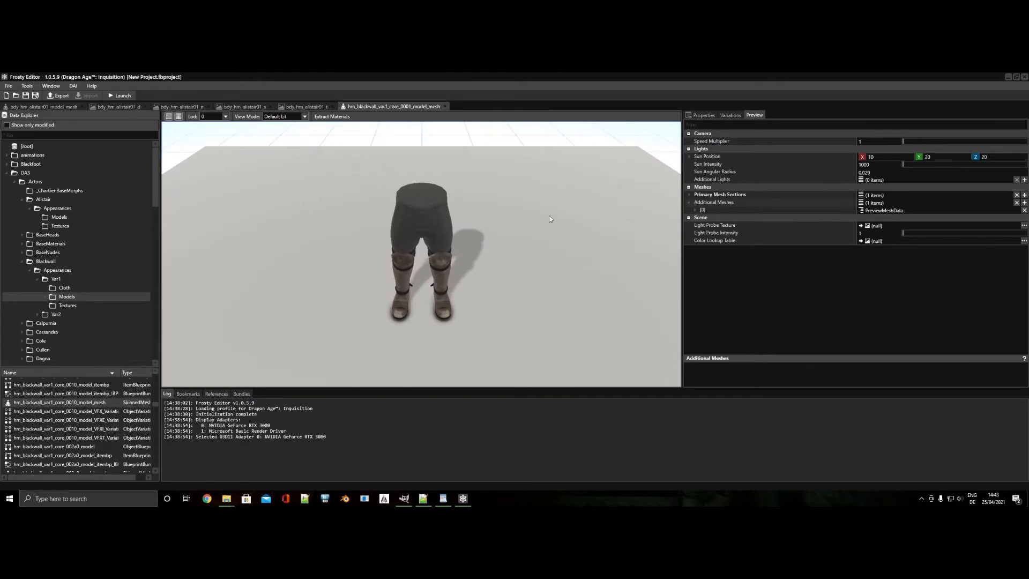
pyautogui.moveTo(550, 219); pyautogui.dragTo(550, 187, button='right')
pyautogui.moveTo(518, 251); pyautogui.dragTo(518, 235, button='right')
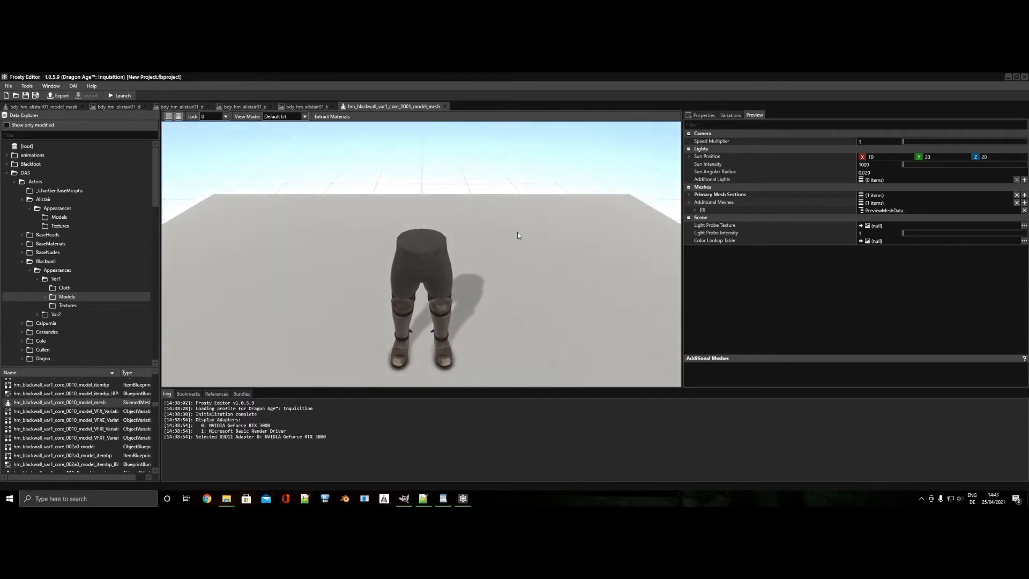
pyautogui.click(695, 210)
pyautogui.click(860, 218)
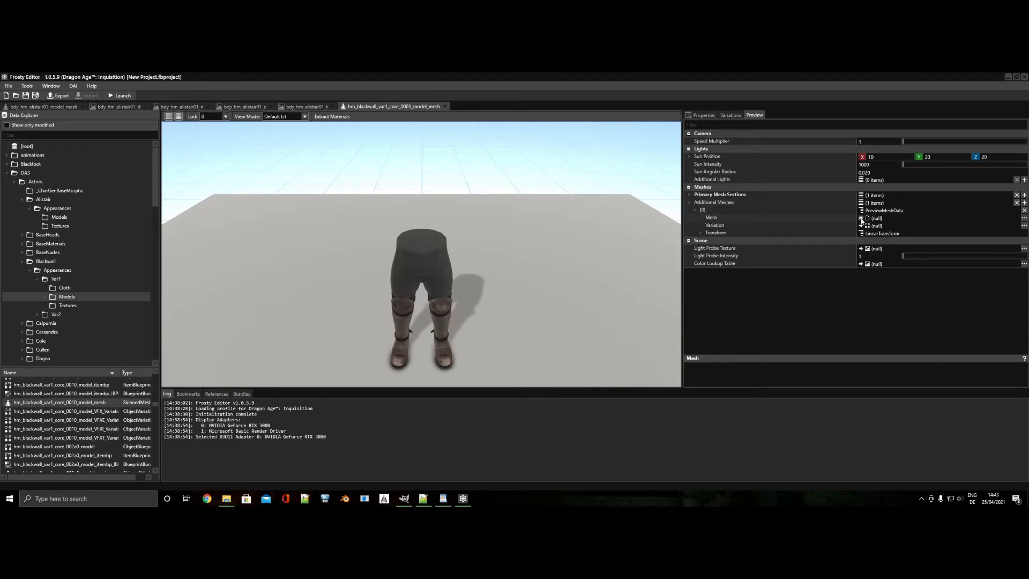
# Add a second additional preview mesh and assign hm_blackwall_var1_core_0100_model_mesh to it.
pyautogui.click(1024, 203)
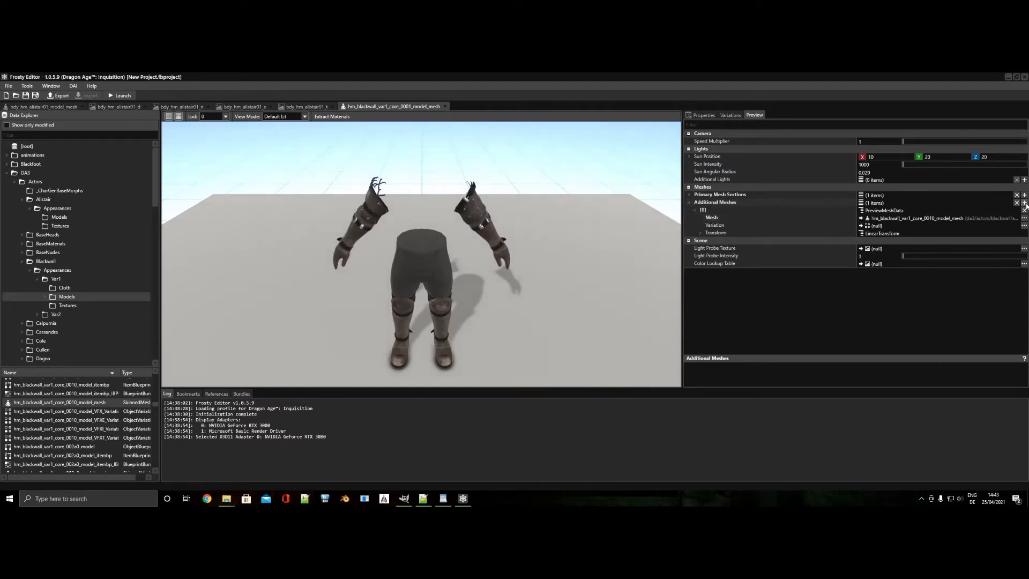
pyautogui.click(694, 240)
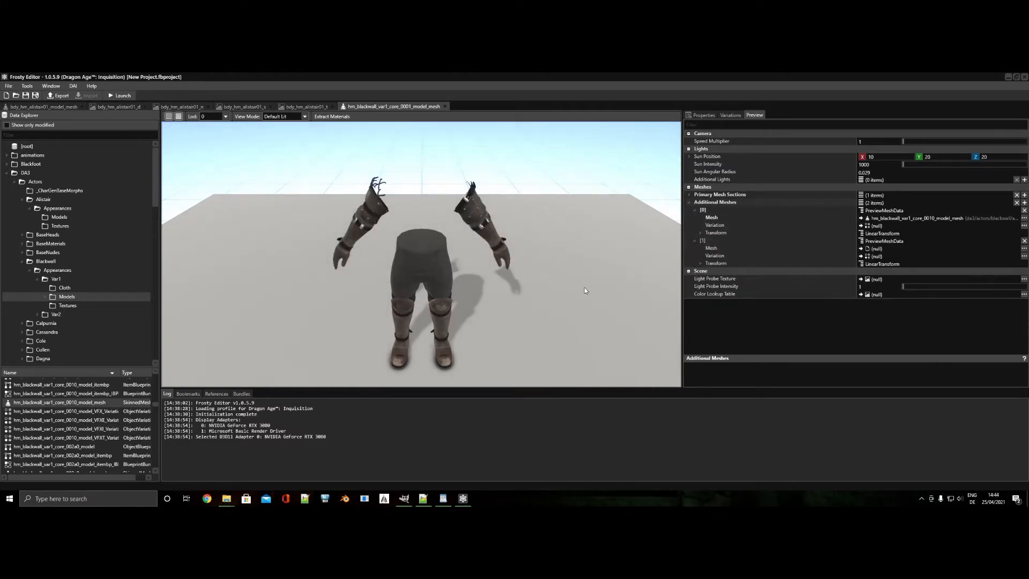
pyautogui.scroll(-10, 109, 411)
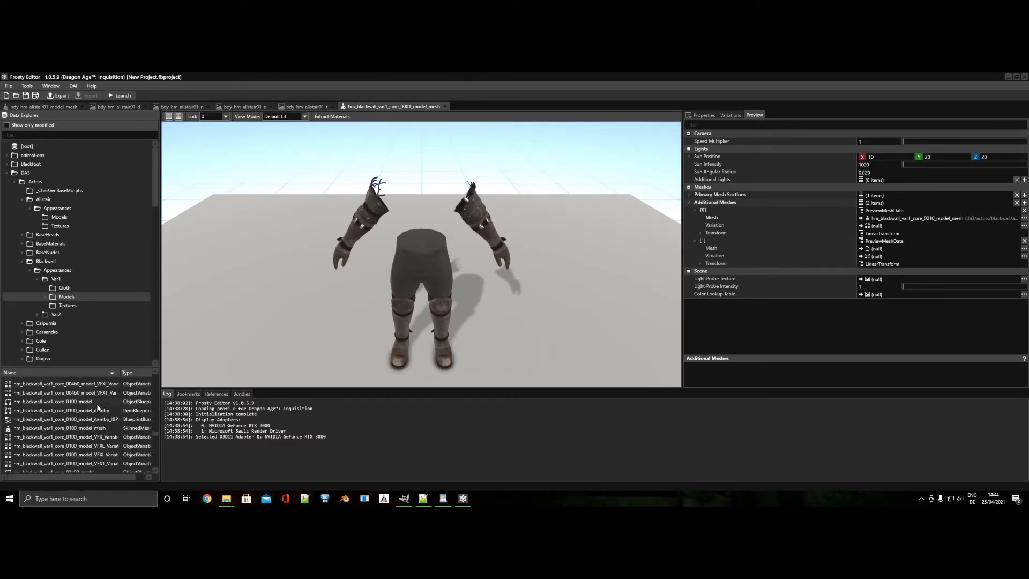
pyautogui.click(107, 428)
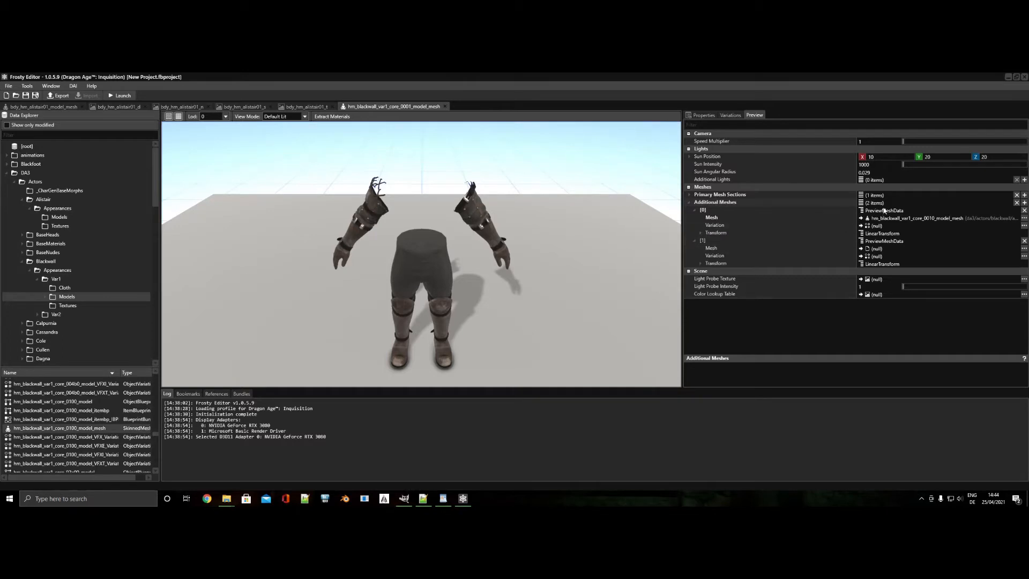
pyautogui.click(860, 248)
pyautogui.moveTo(470, 309); pyautogui.dragTo(468, 309)
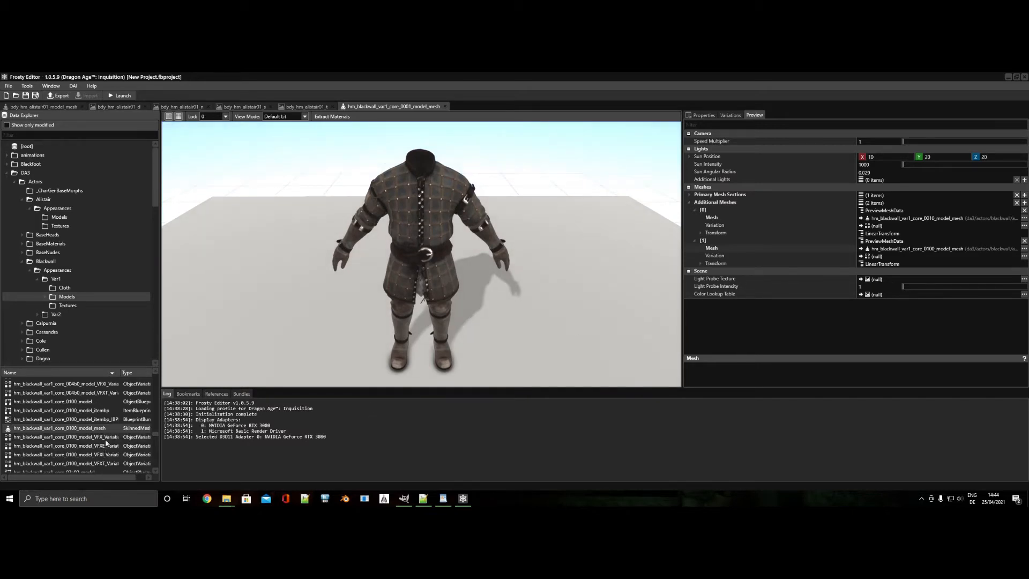
# Try the VFX, VFXE, VFXI and VFXT variations on the second additional mesh, and clear its variation.
pyautogui.click(105, 438)
pyautogui.click(860, 256)
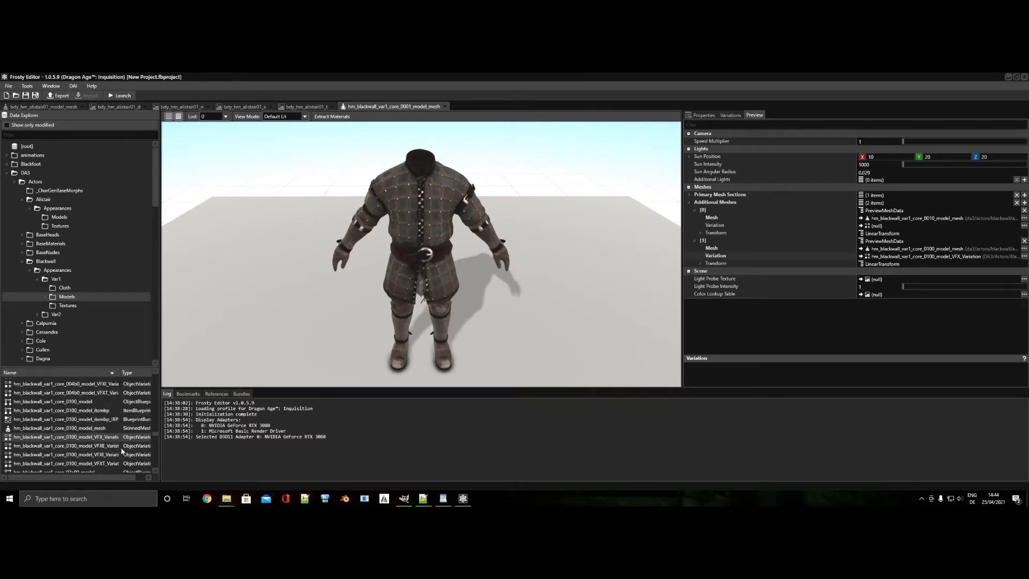
pyautogui.click(113, 445)
pyautogui.click(860, 256)
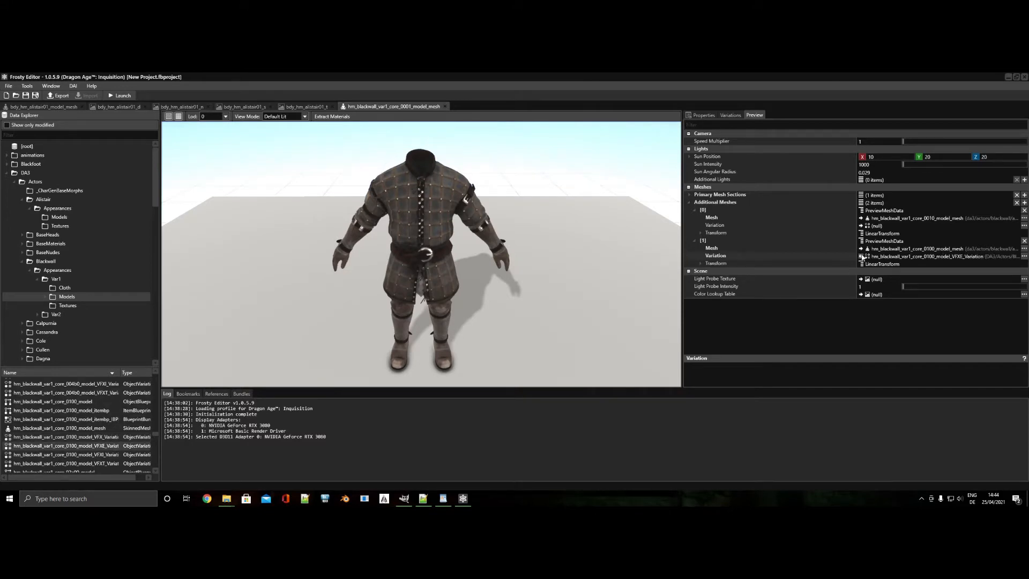
pyautogui.click(123, 454)
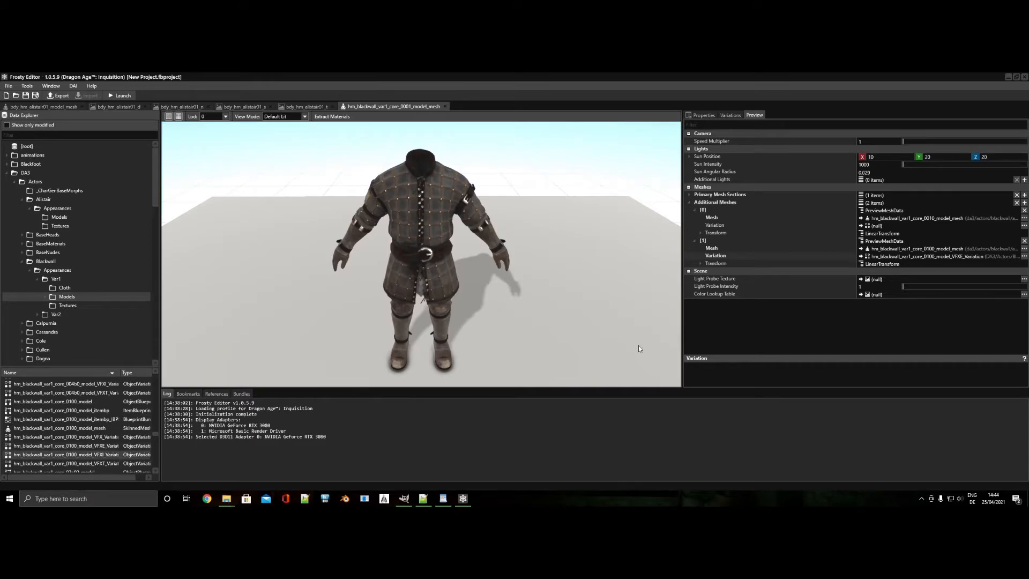
pyautogui.click(860, 256)
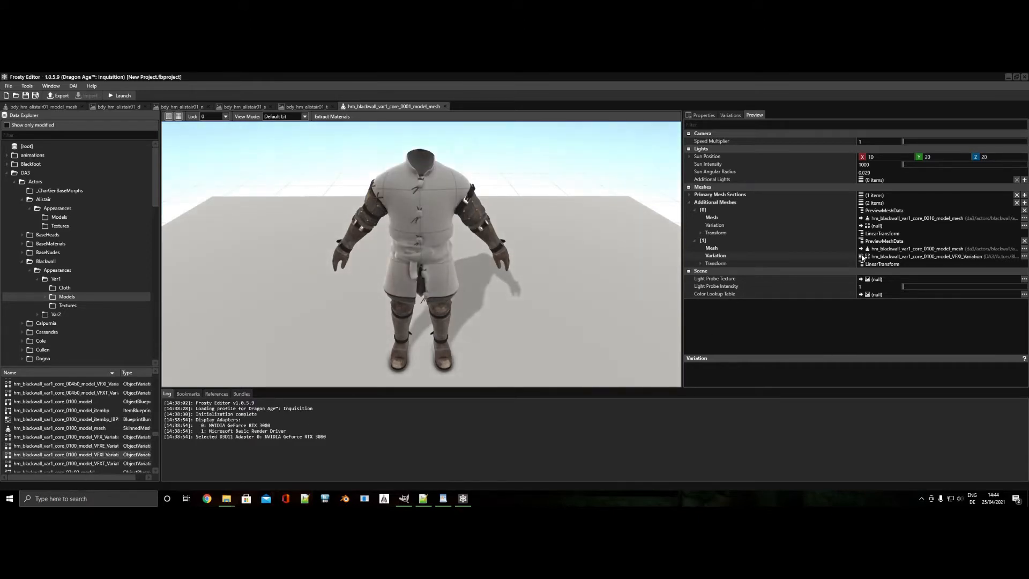
pyautogui.click(108, 464)
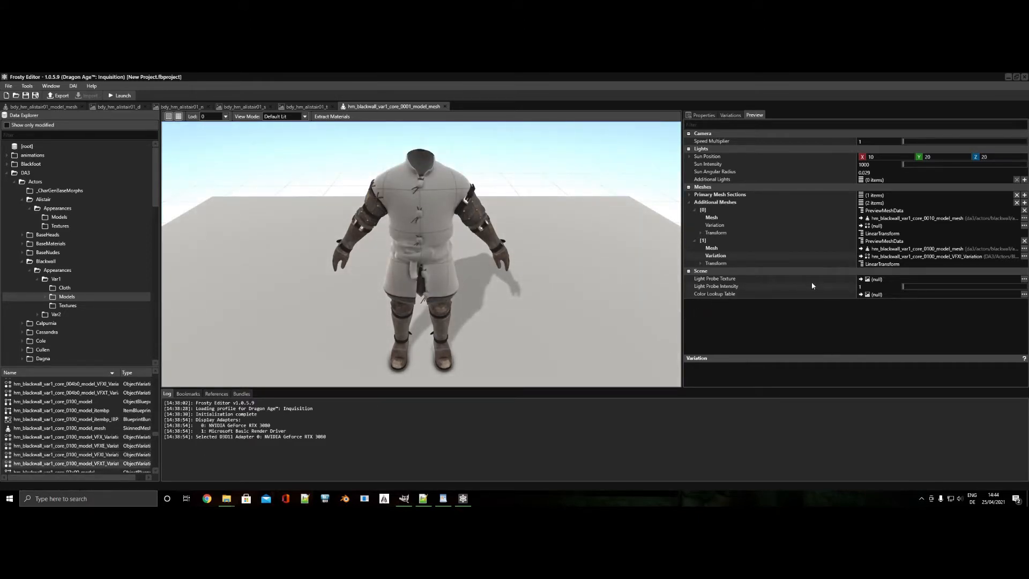
pyautogui.click(861, 257)
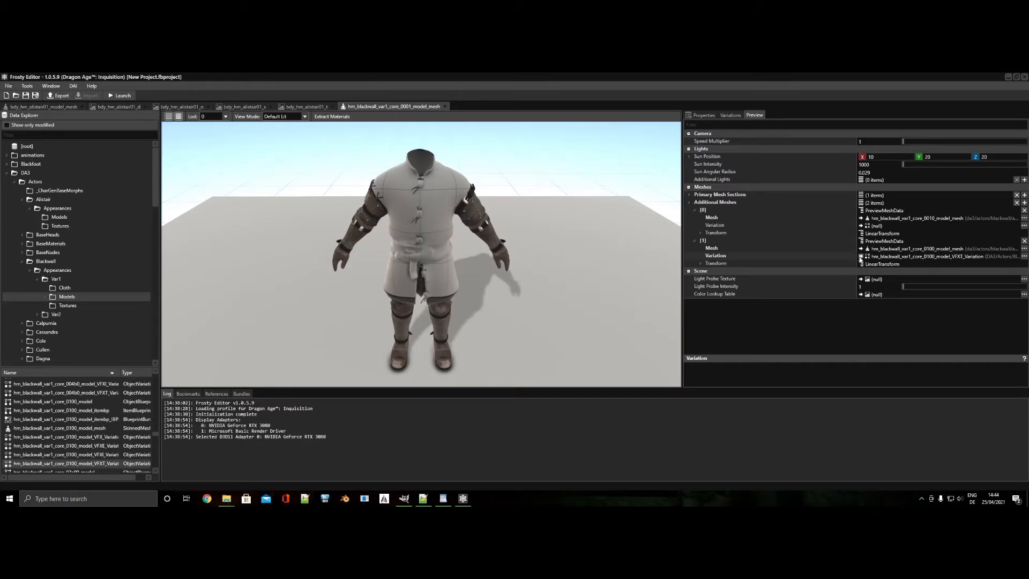
pyautogui.click(54, 437)
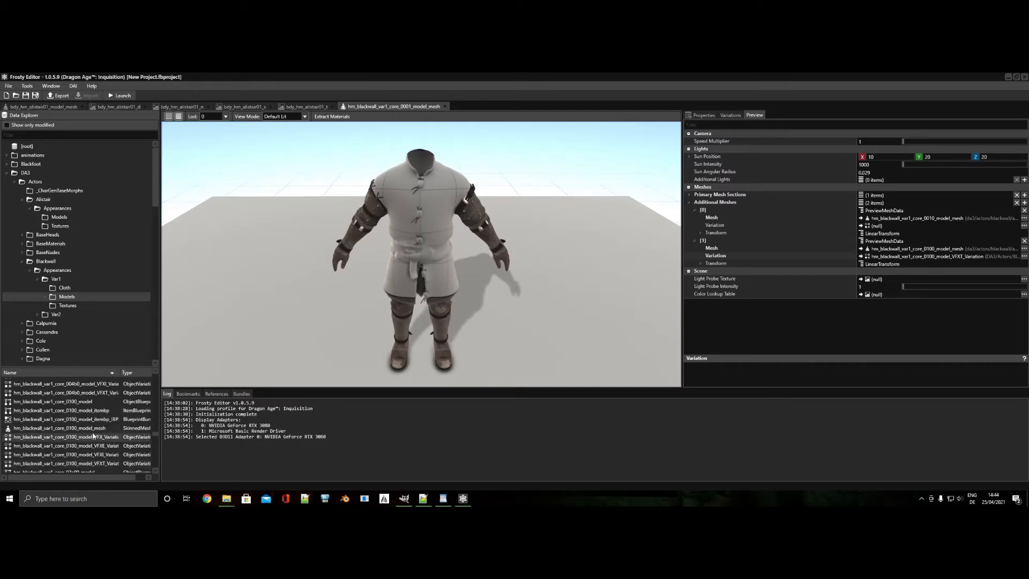
pyautogui.click(1024, 256)
pyautogui.click(1000, 268)
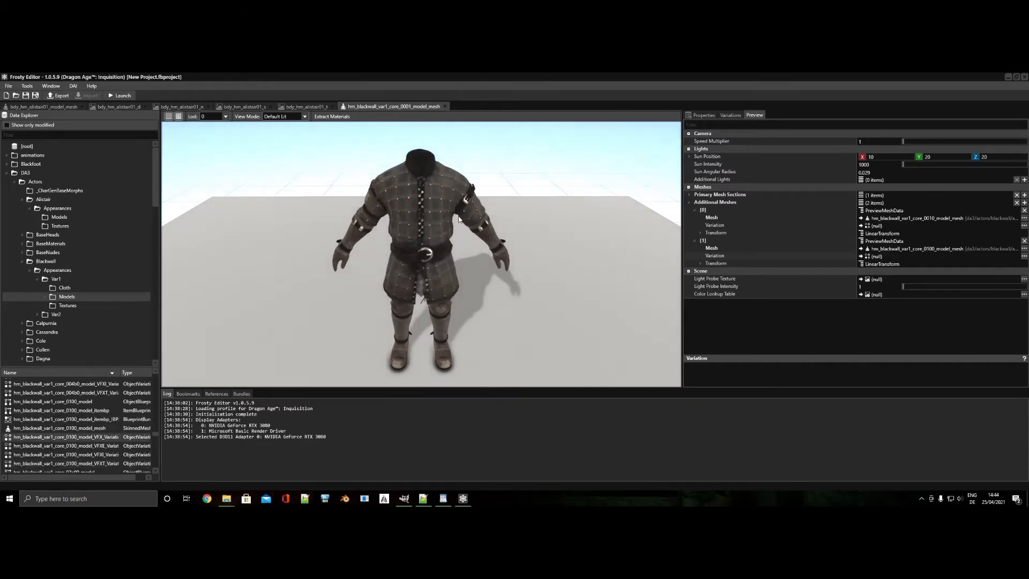
# View the assembled Blackwall armour in the Metallic view mode.
pyautogui.click(284, 116)
pyautogui.click(287, 183)
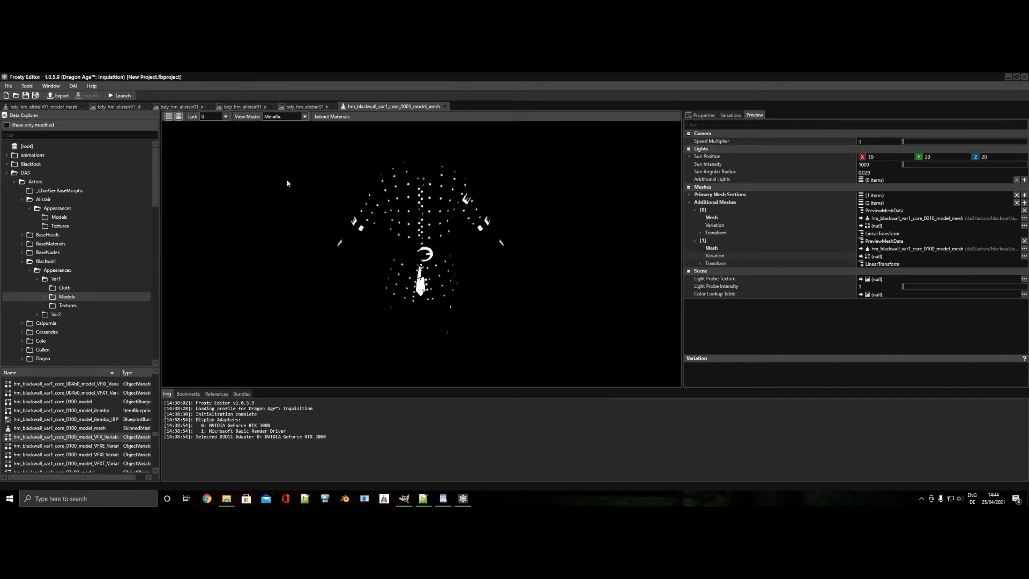
pyautogui.moveTo(379, 264); pyautogui.dragTo(377, 272, button='right')
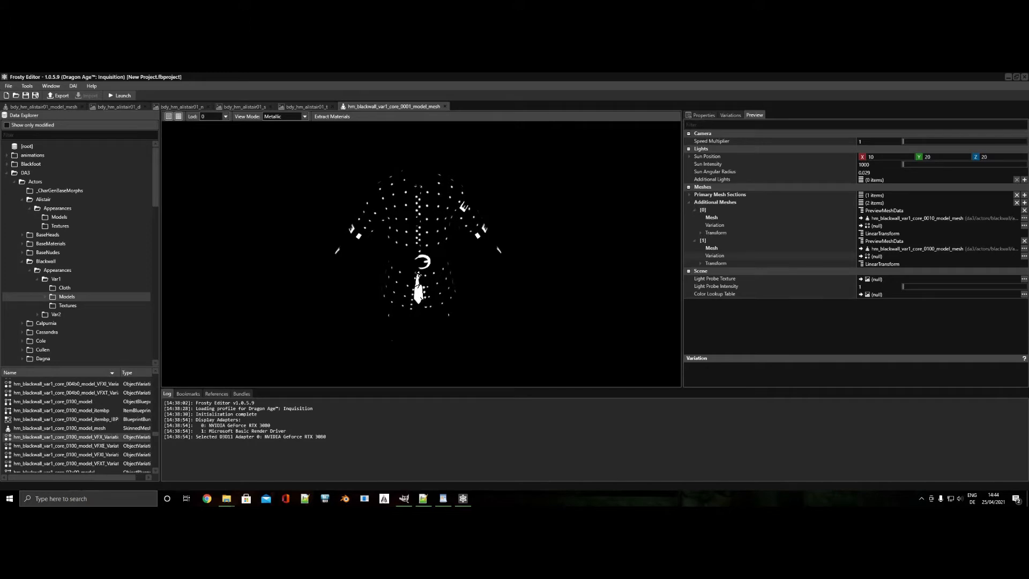
# Expand the first material's texture parameters in the default variation of the Blackwall mesh and find its Diffuse texture in the data explorer.
pyautogui.click(67, 305)
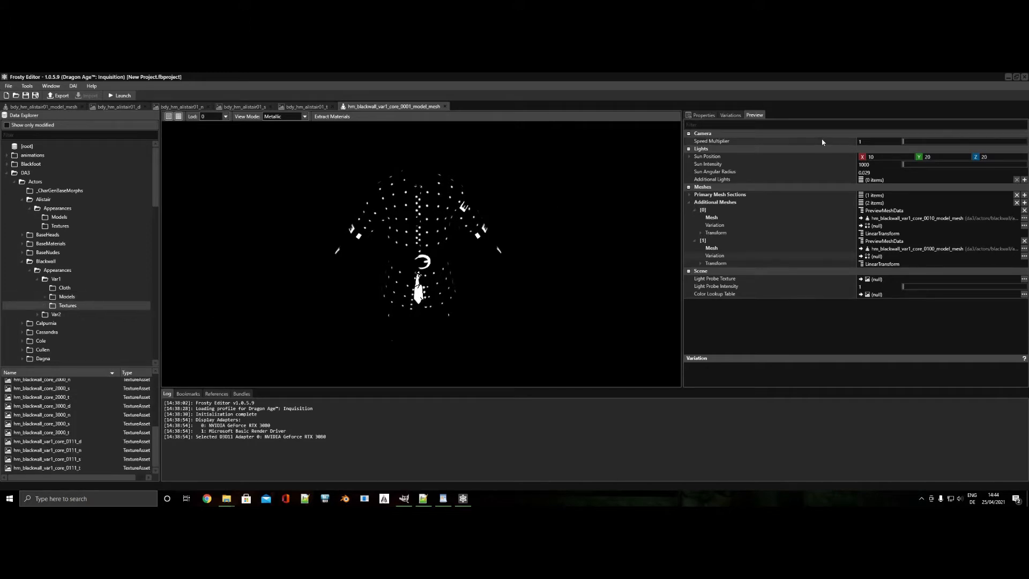
pyautogui.click(704, 115)
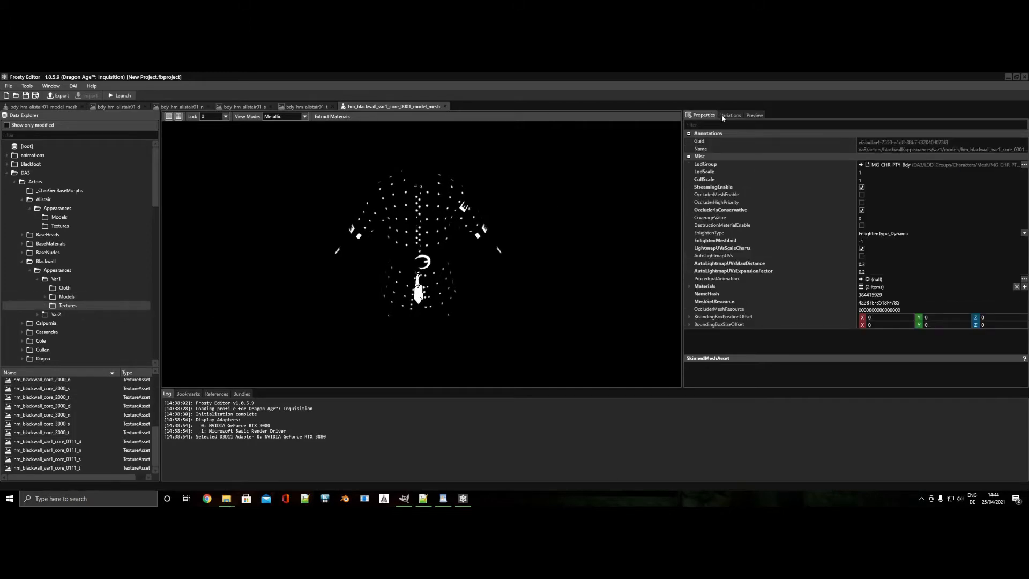
pyautogui.click(726, 118)
pyautogui.click(690, 166)
pyautogui.click(695, 174)
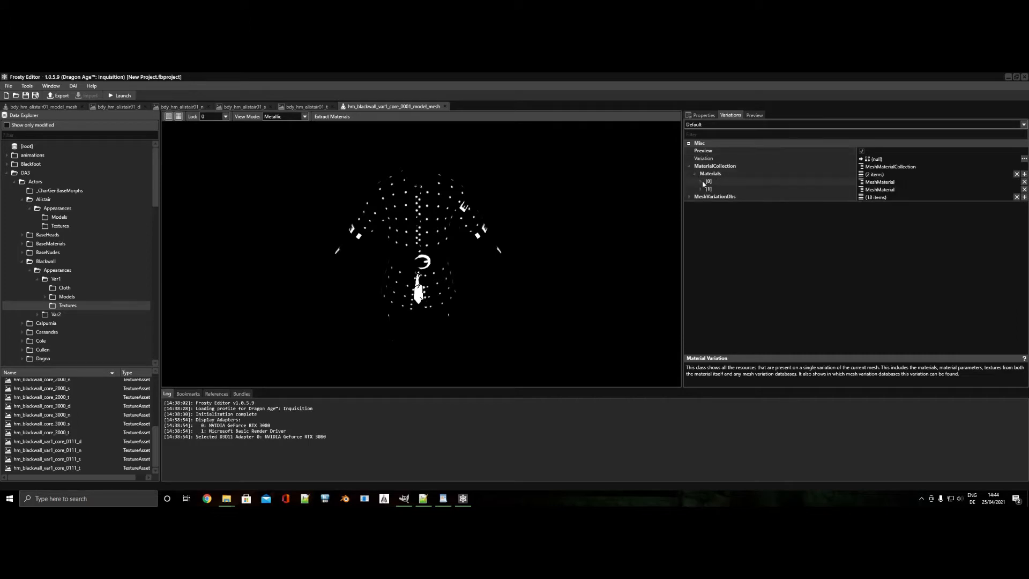
pyautogui.click(701, 182)
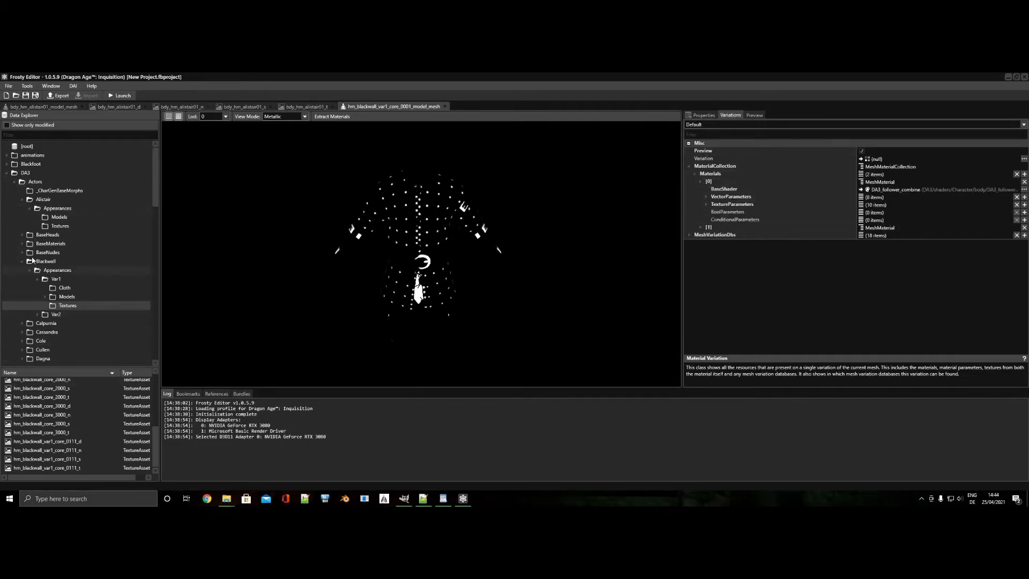
pyautogui.click(706, 204)
pyautogui.click(712, 212)
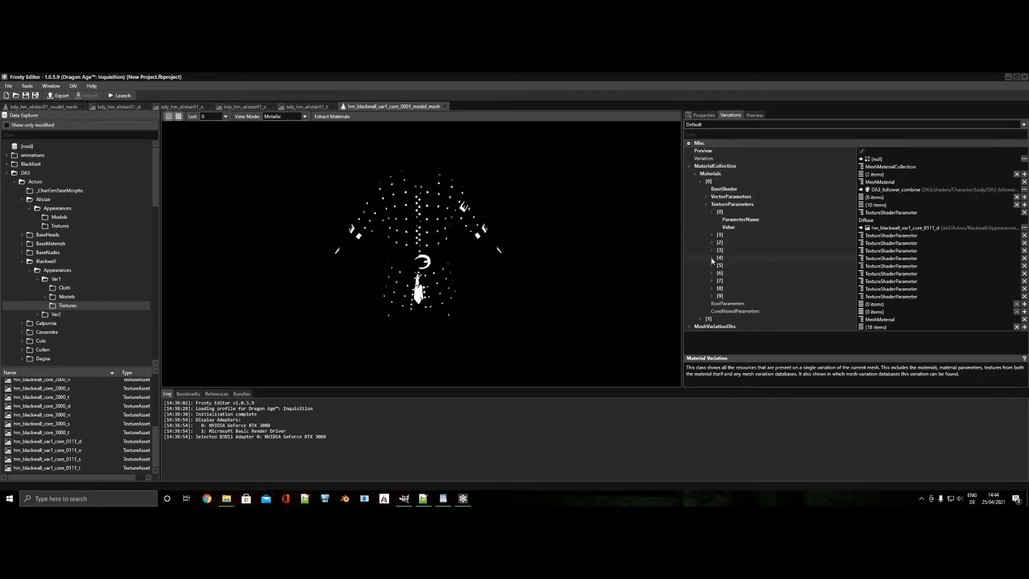
pyautogui.click(1023, 227)
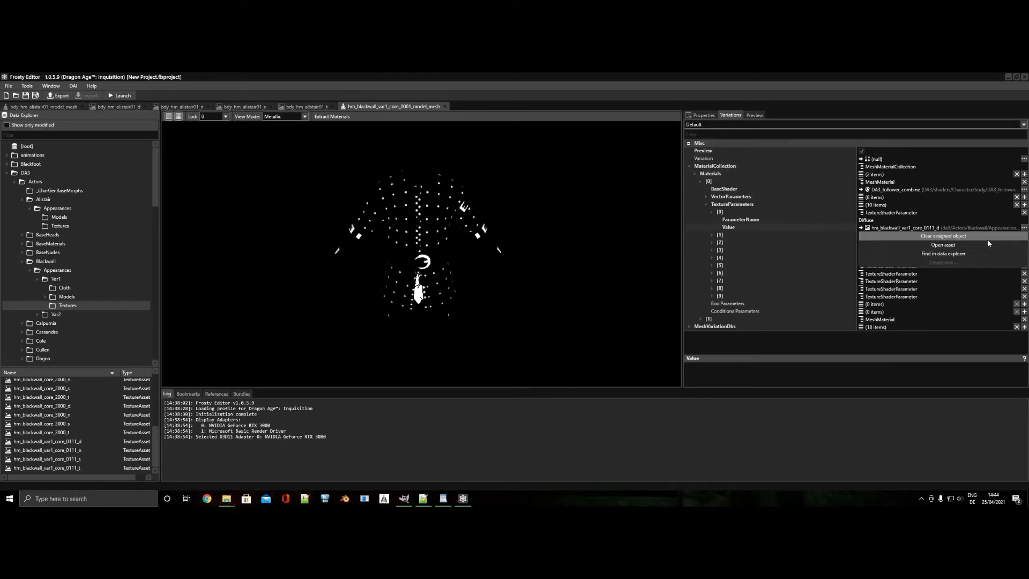
pyautogui.click(938, 257)
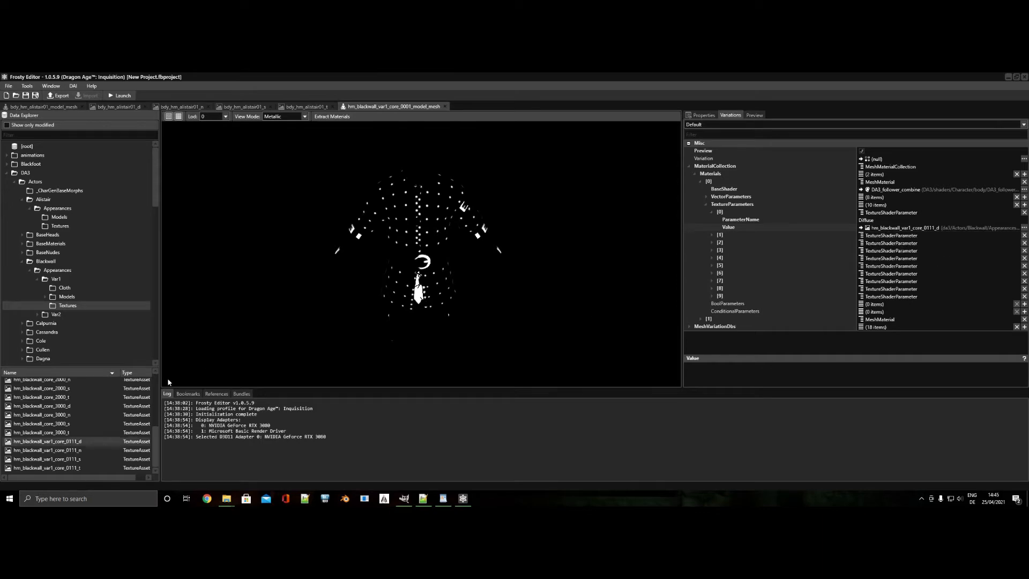
# Open the hm_blackwall_var1_core_0111 textures with the suffixes _d, _n, _s and _t.
pyautogui.doubleClick(89, 441)
pyautogui.doubleClick(89, 450)
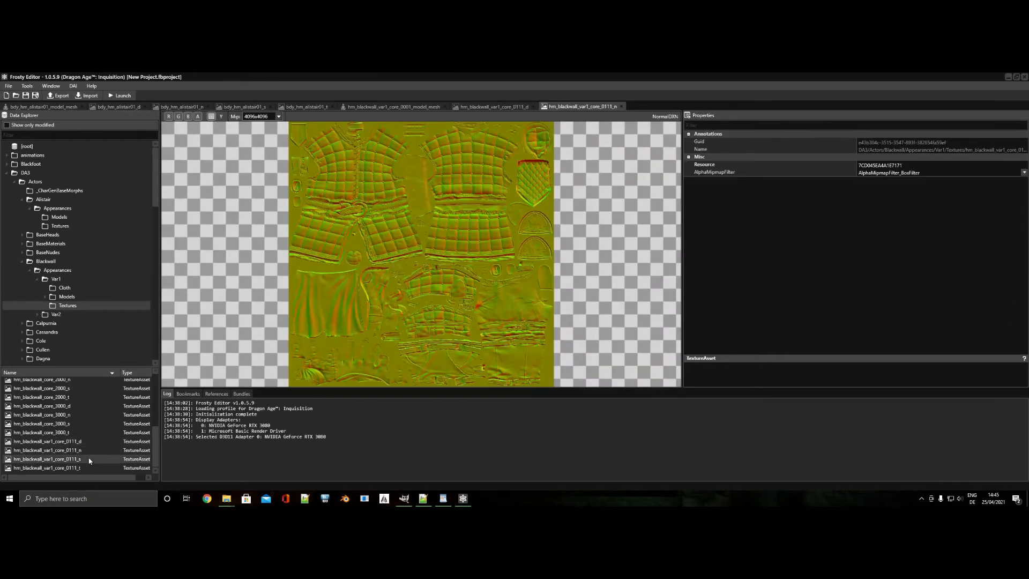
pyautogui.doubleClick(89, 459)
pyautogui.doubleClick(89, 468)
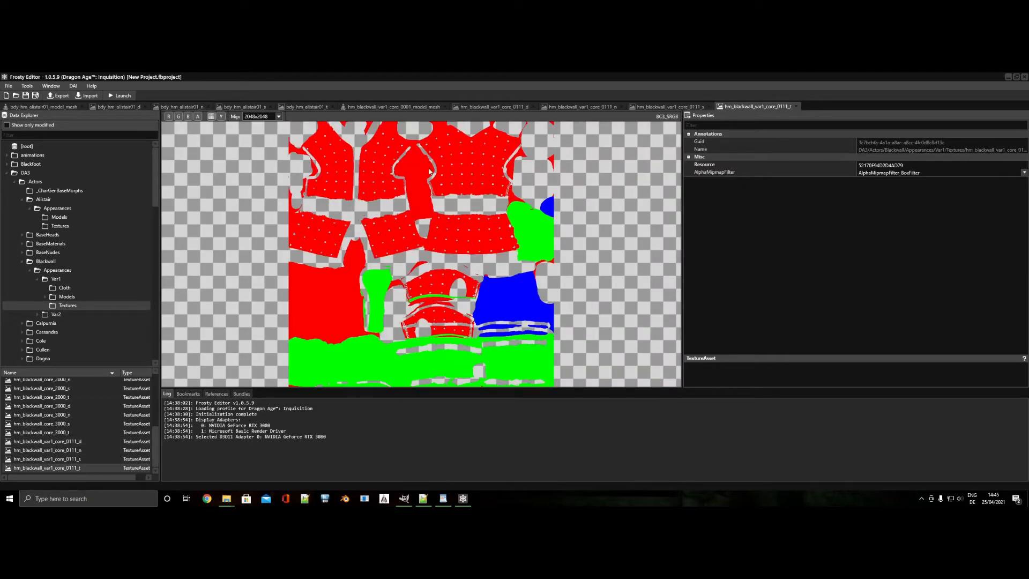
# Isolate the blue channel of hm_blackwall_var1_core_0111_s and compare it with the mesh's Metallic view.
pyautogui.click(678, 106)
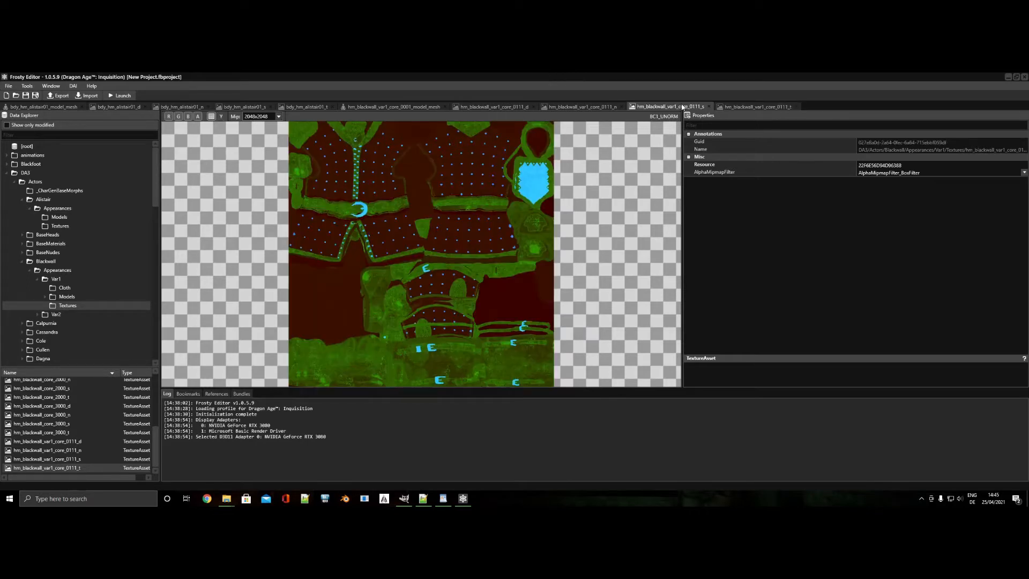
pyautogui.click(169, 116)
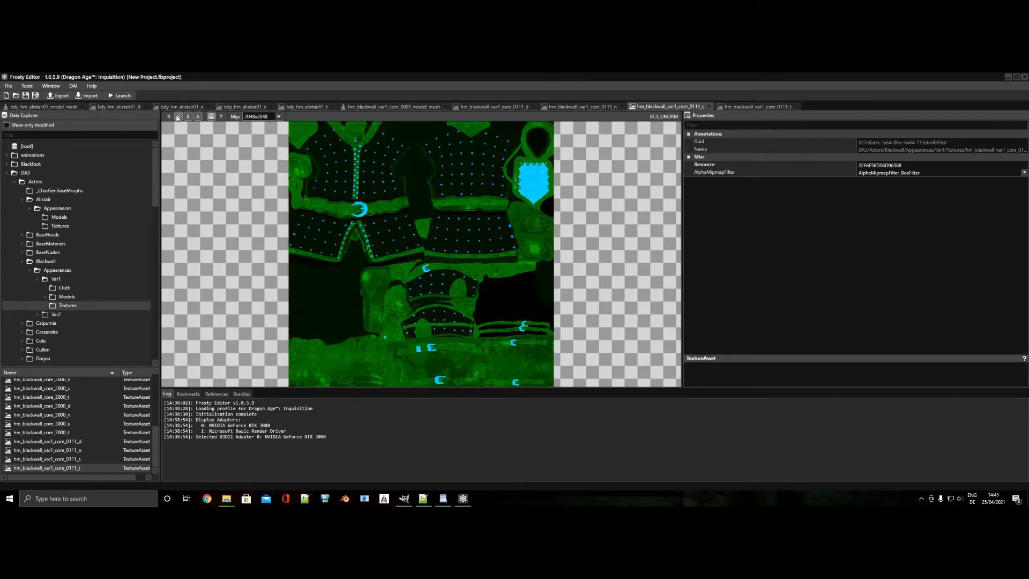
pyautogui.click(178, 116)
pyautogui.click(197, 118)
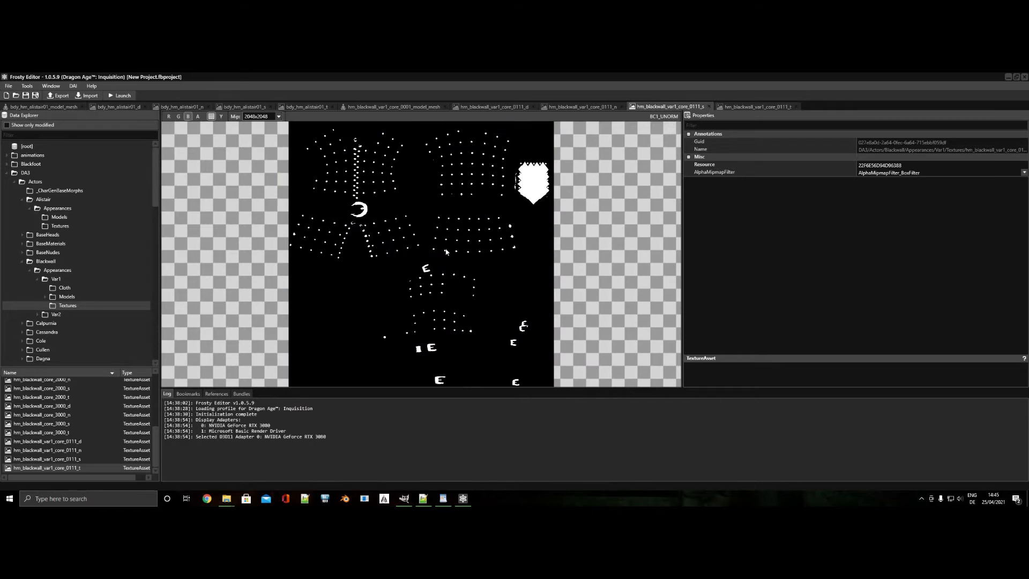
pyautogui.click(410, 109)
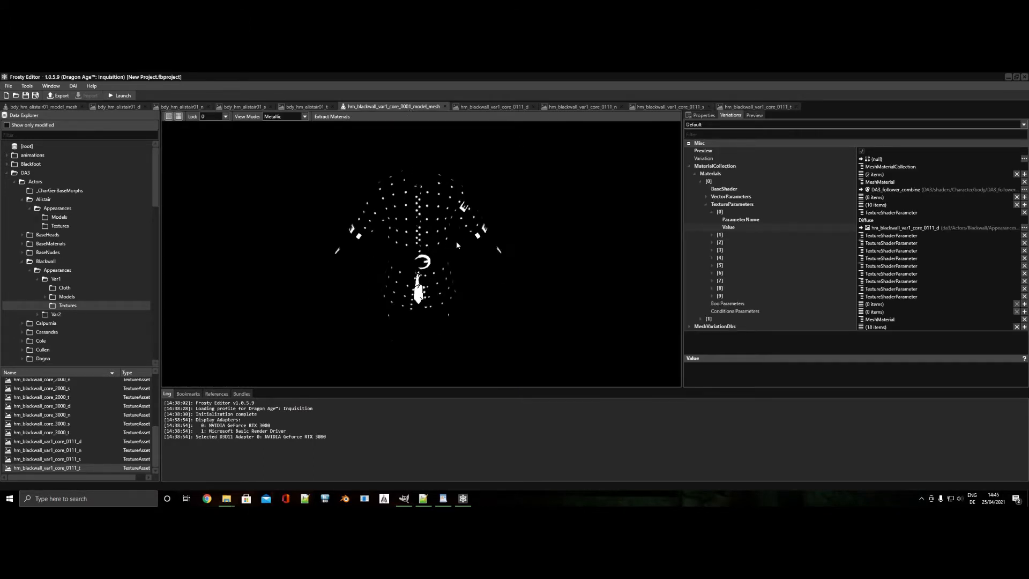
pyautogui.scroll(3, 456, 245)
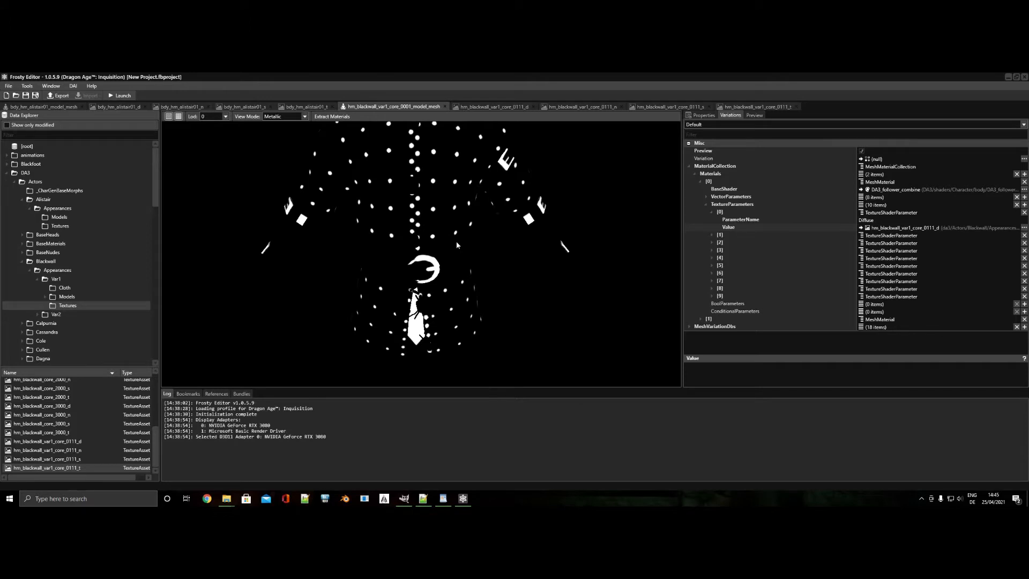
pyautogui.scroll(-1, 456, 245)
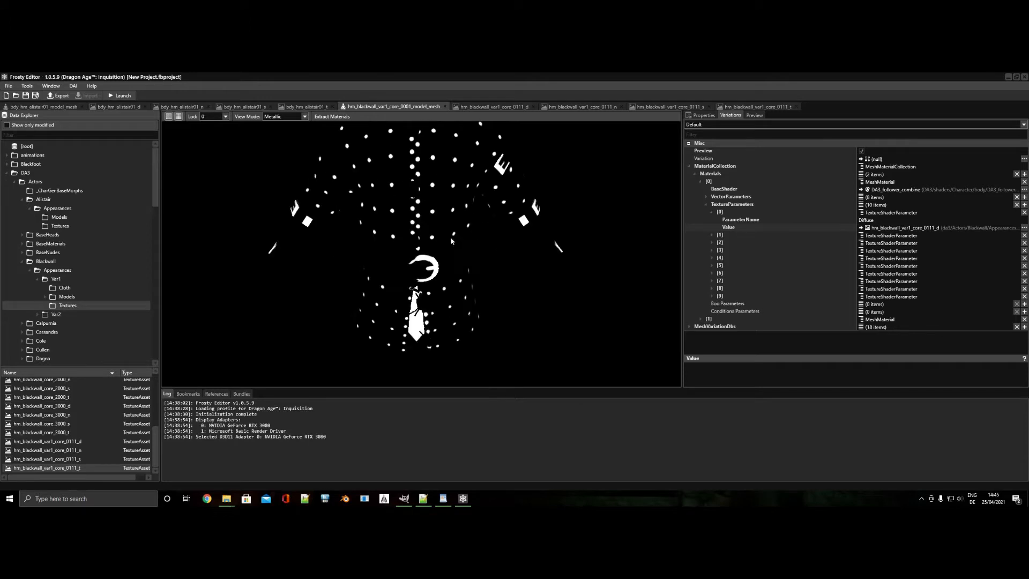
# View the mesh in Reflectance mode and compare it with the isolated red channel of hm_blackwall_var1_core_0111_s.
pyautogui.click(300, 116)
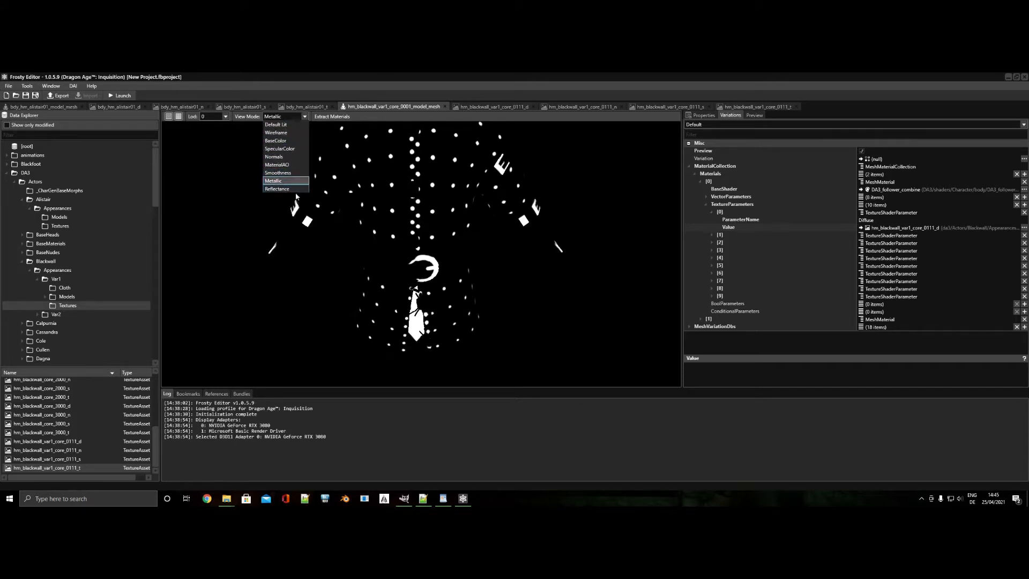
pyautogui.click(295, 189)
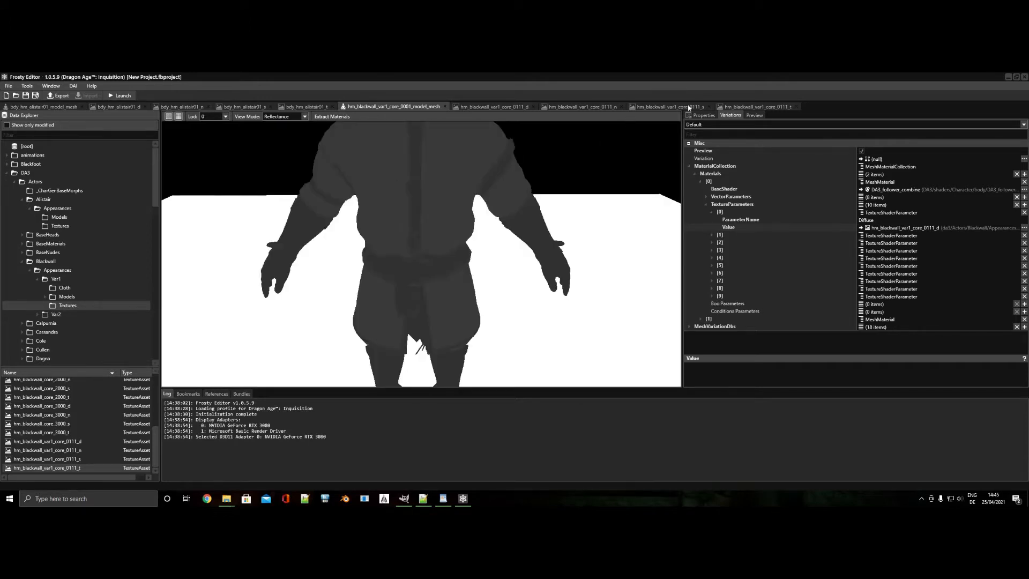
pyautogui.click(671, 105)
pyautogui.click(185, 118)
pyautogui.click(168, 116)
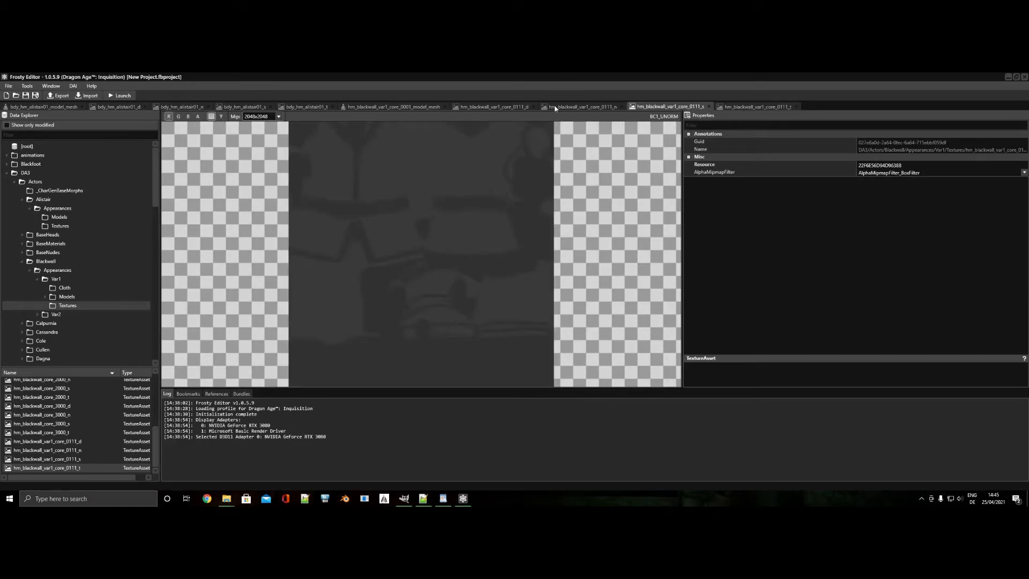
# Isolate the green channel of hm_blackwall_var1_core_0111_s and compare it with the mesh in Smoothness view mode.
pyautogui.click(179, 116)
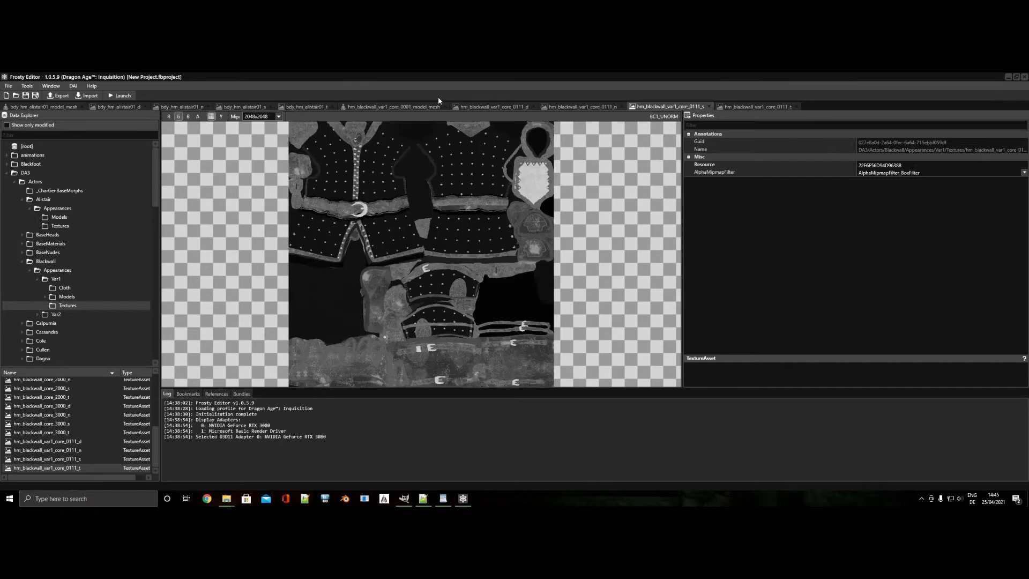
pyautogui.click(418, 108)
pyautogui.click(289, 117)
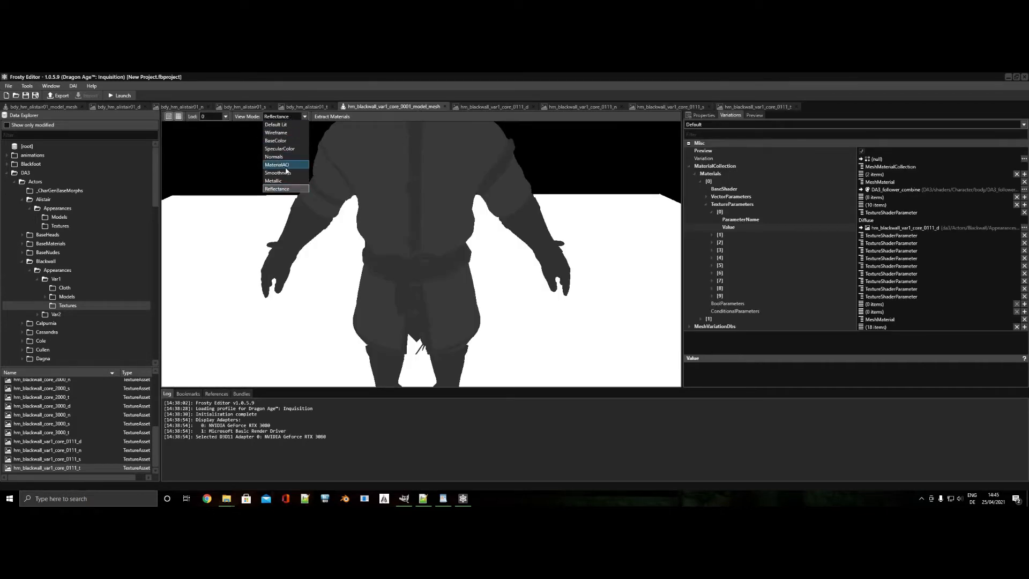
pyautogui.click(288, 179)
pyautogui.scroll(-5, 417, 280)
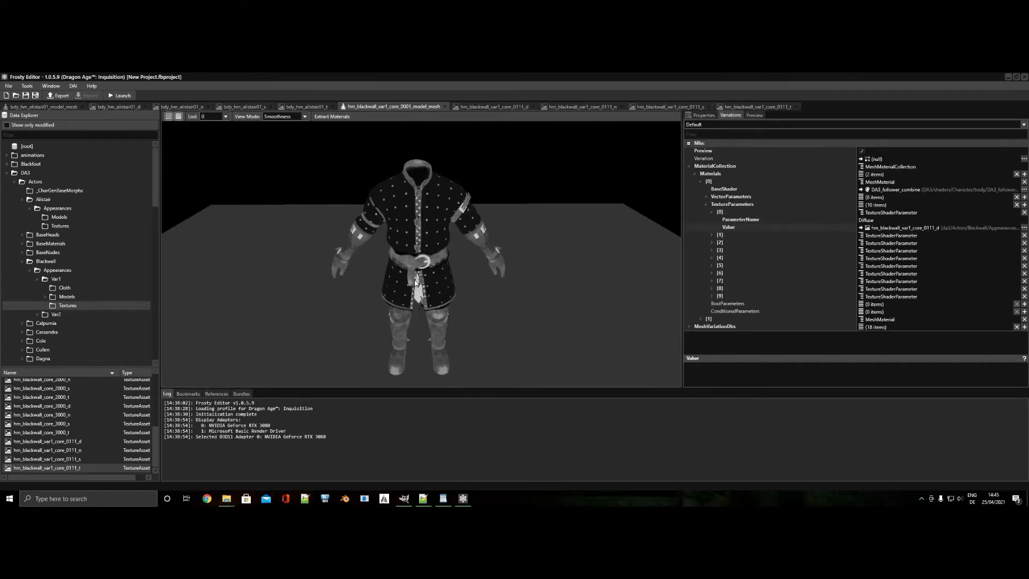
pyautogui.scroll(5, 416, 281)
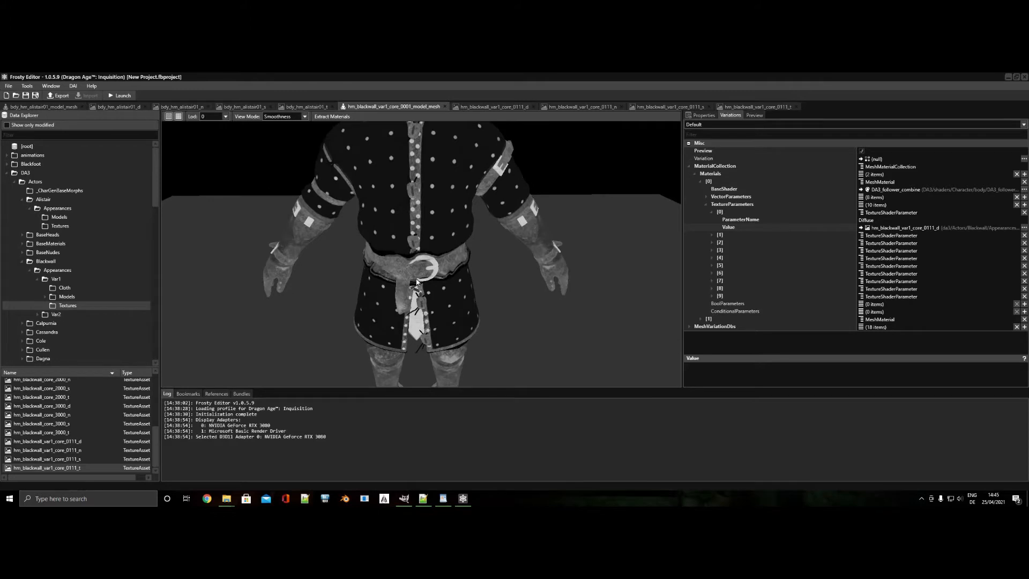
# Check the alpha channel of the hm_blackwall_var1_core_0111_s texture.
pyautogui.click(638, 106)
pyautogui.click(197, 118)
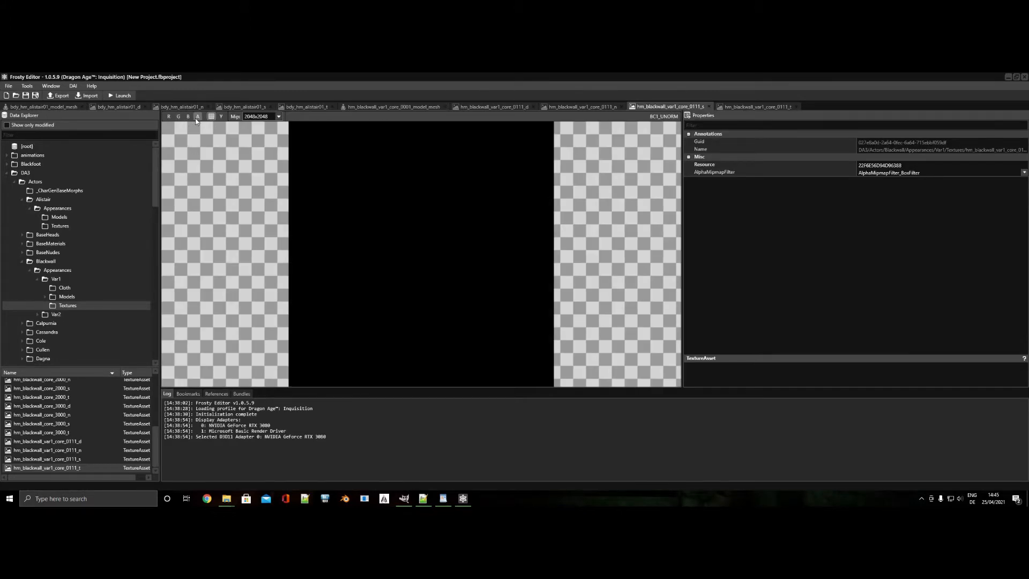
pyautogui.click(197, 118)
pyautogui.click(196, 118)
# Switch off the alpha, blue and green channels of hm_blackwall_var1_core_0111_t to inspect its red channel alone.
pyautogui.click(763, 108)
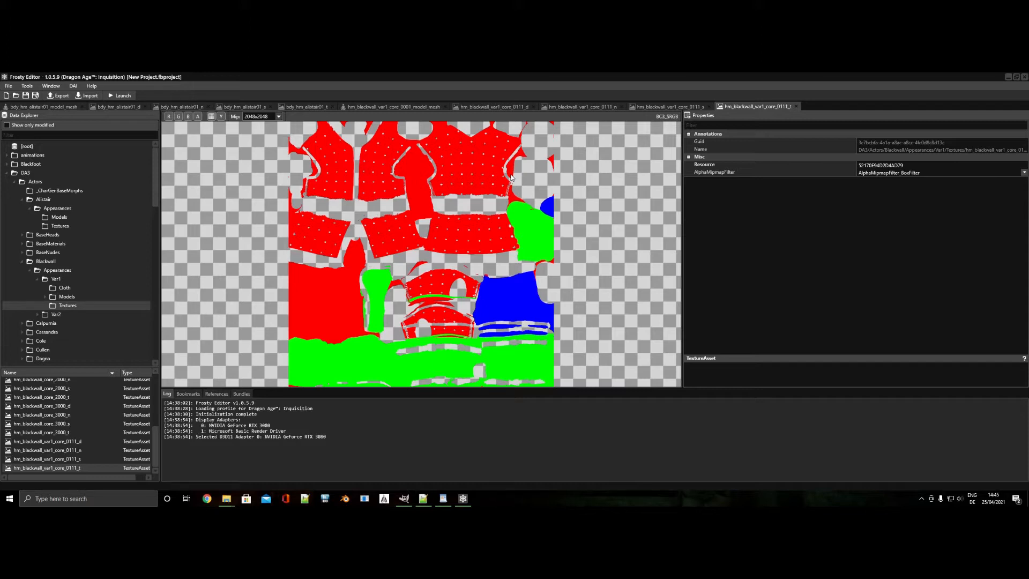
pyautogui.click(197, 117)
pyautogui.click(188, 117)
pyautogui.click(179, 117)
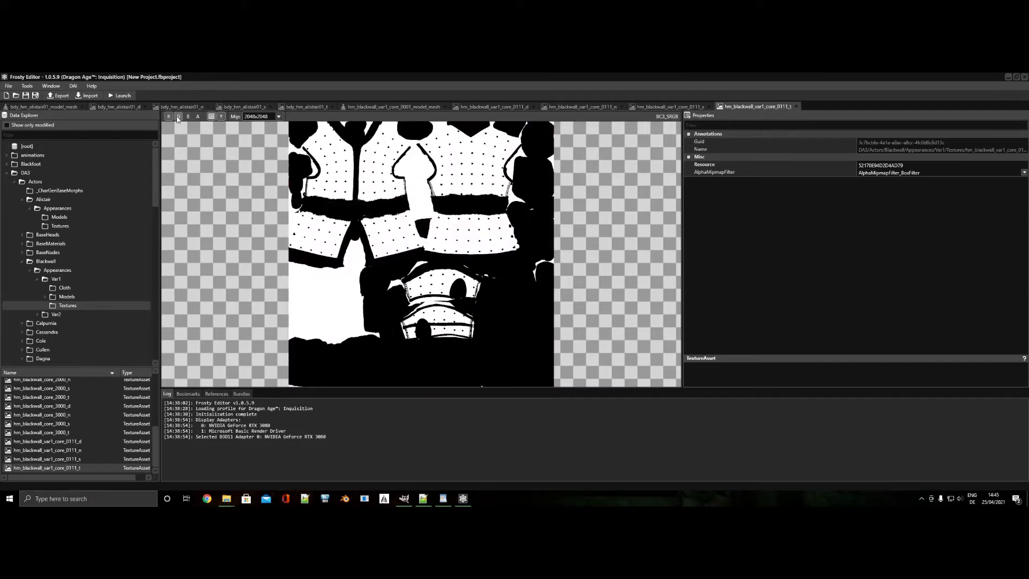
# View the Blackwall mesh in the BaseColor, SpecularColor and Normals view modes.
pyautogui.click(421, 106)
pyautogui.click(291, 116)
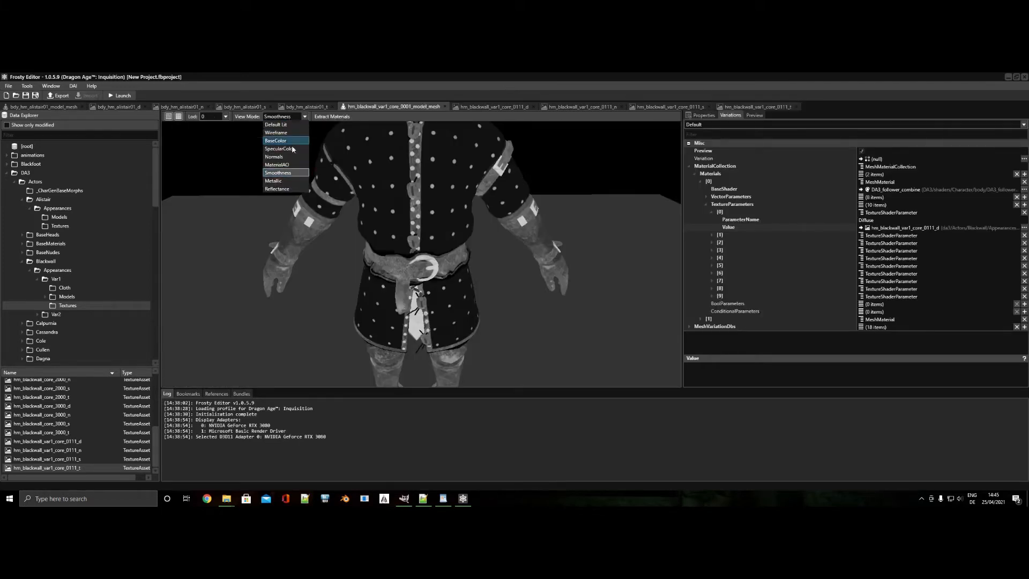
pyautogui.click(287, 140)
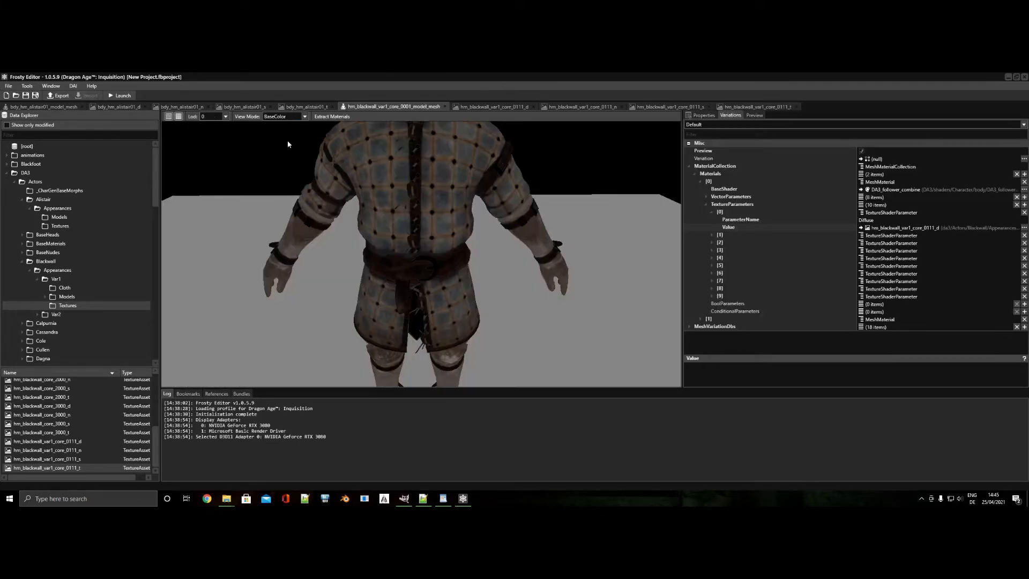
pyautogui.click(285, 118)
pyautogui.click(292, 150)
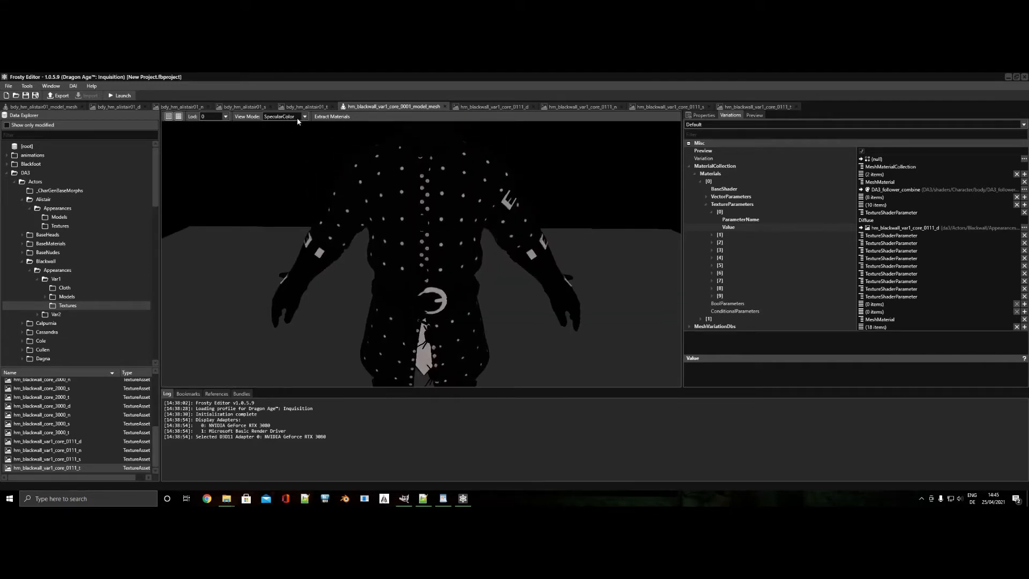
pyautogui.click(285, 117)
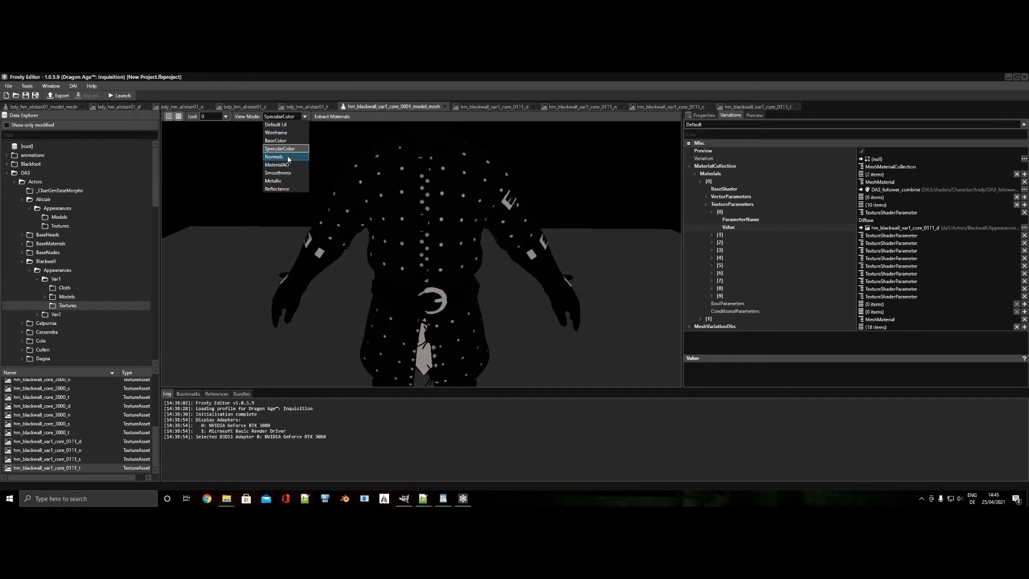
pyautogui.click(289, 157)
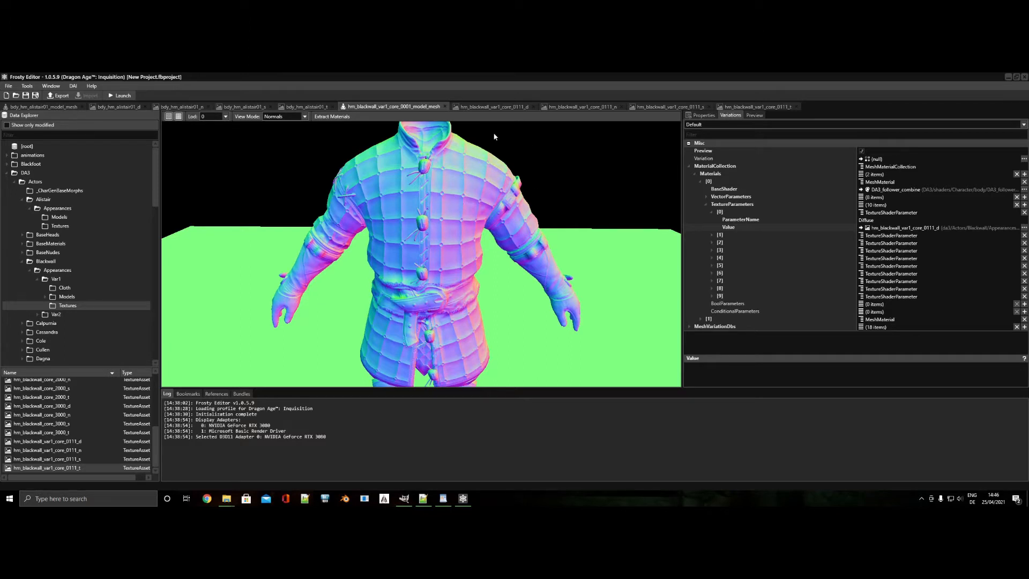
# Check the mesh in the MaterialAO view mode and return it to Default Lit.
pyautogui.click(277, 117)
pyautogui.click(282, 168)
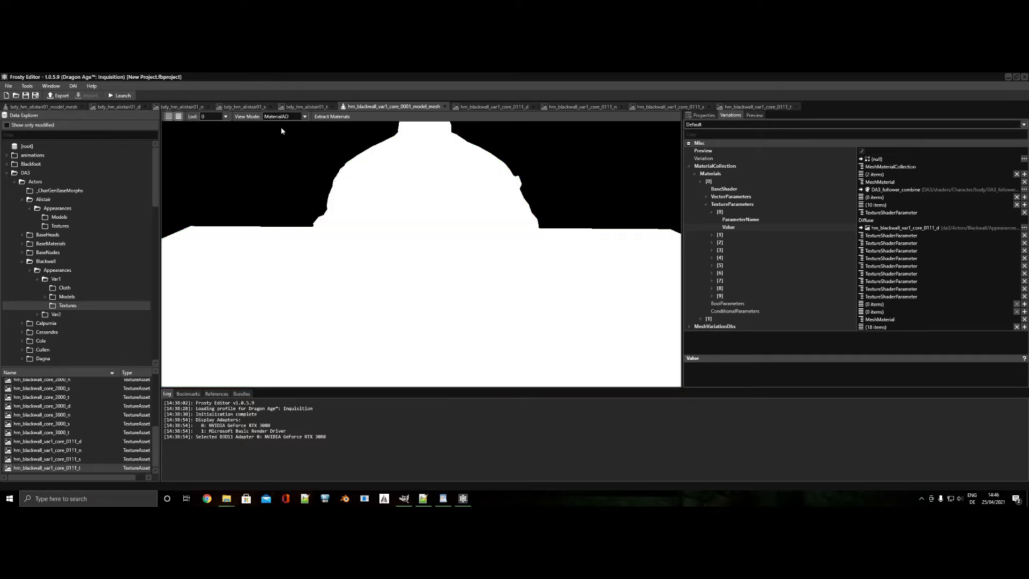
pyautogui.click(281, 117)
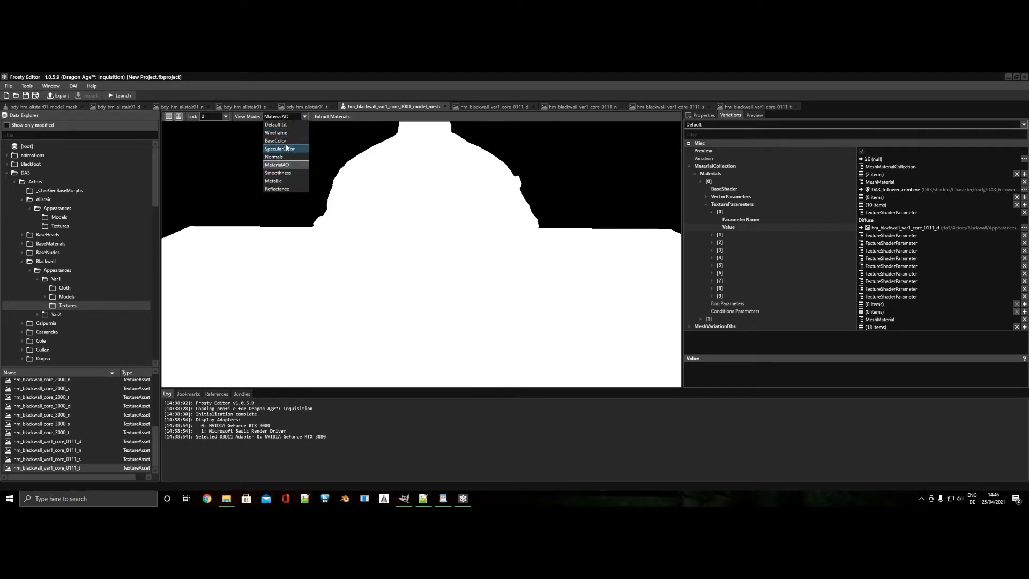
pyautogui.click(285, 124)
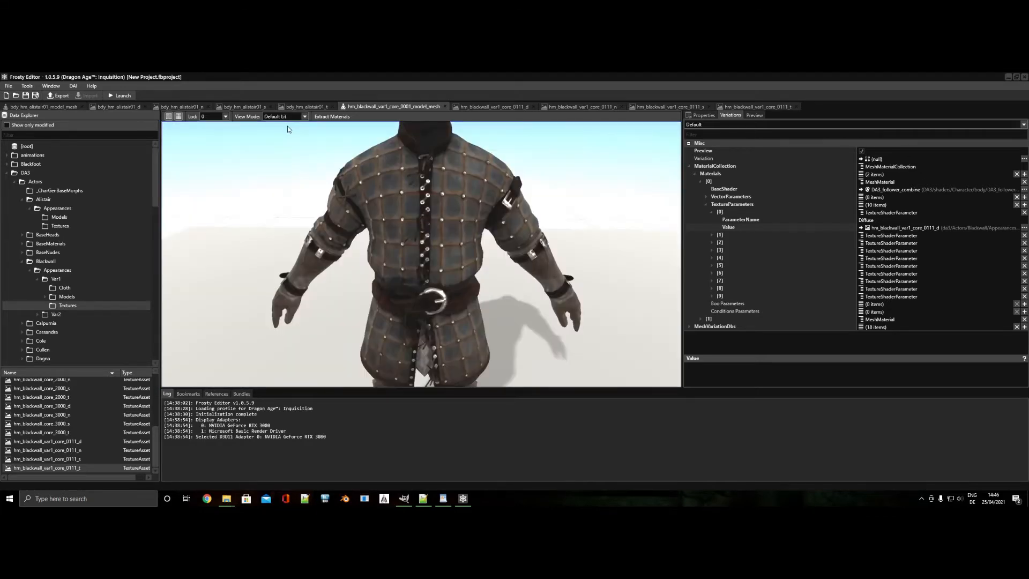
pyautogui.scroll(-5, 397, 196)
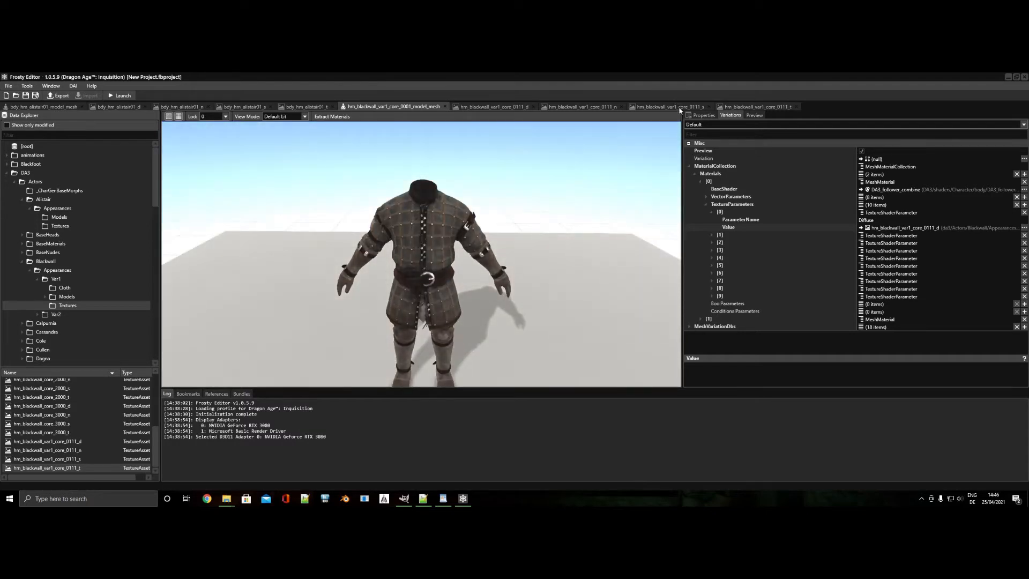
# Inspect the blue and red channels of hm_blackwall_var1_core_0111_s against the diffuse texture, leaving only the blue channel switched on.
pyautogui.click(678, 107)
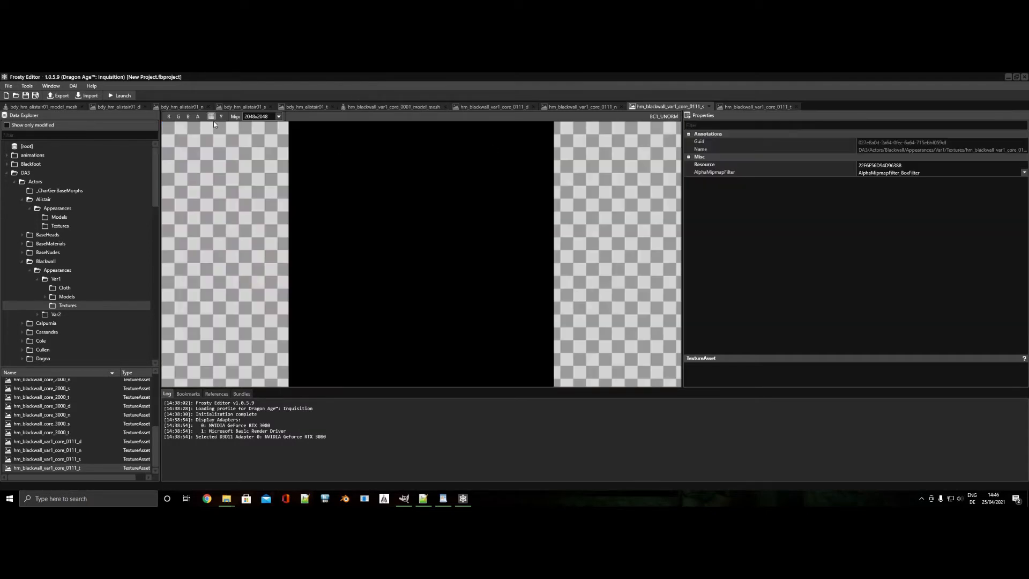
pyautogui.click(188, 117)
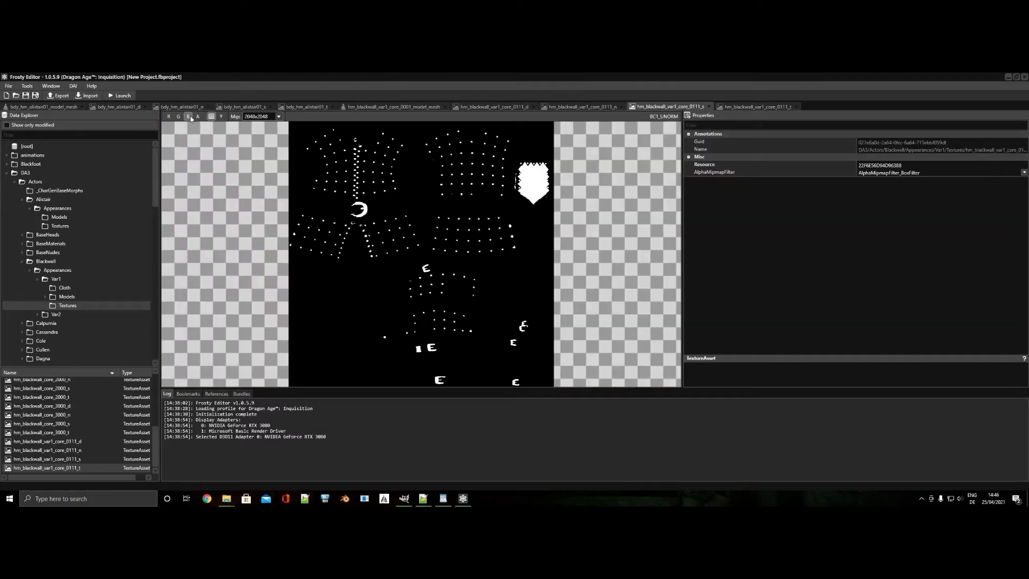
pyautogui.click(169, 117)
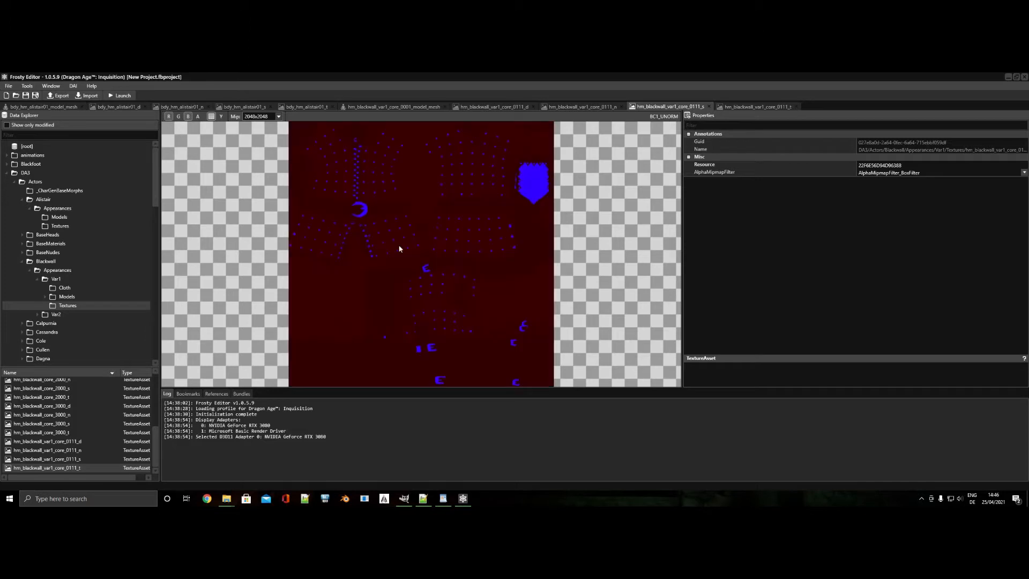
pyautogui.click(494, 107)
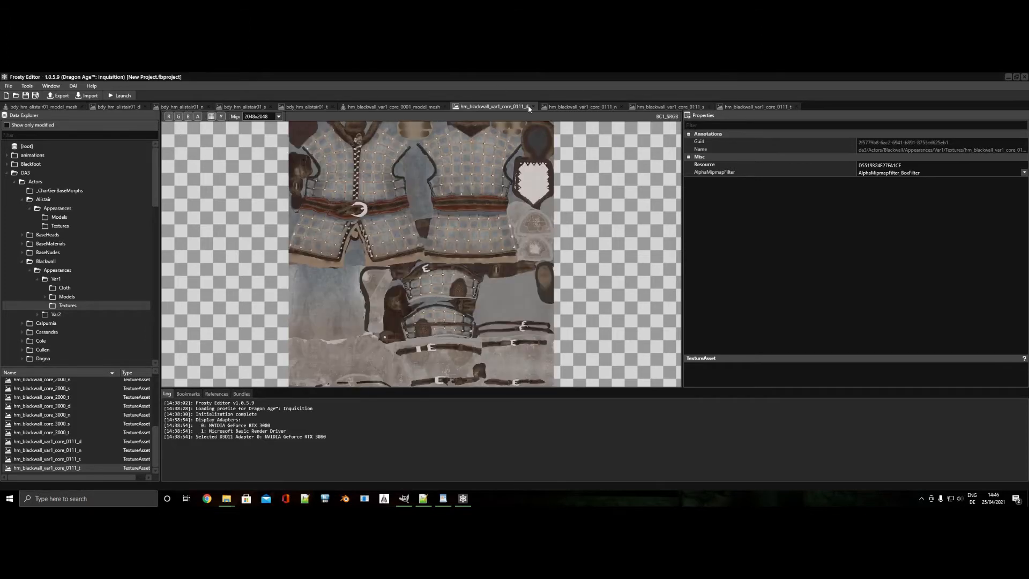
pyautogui.click(679, 107)
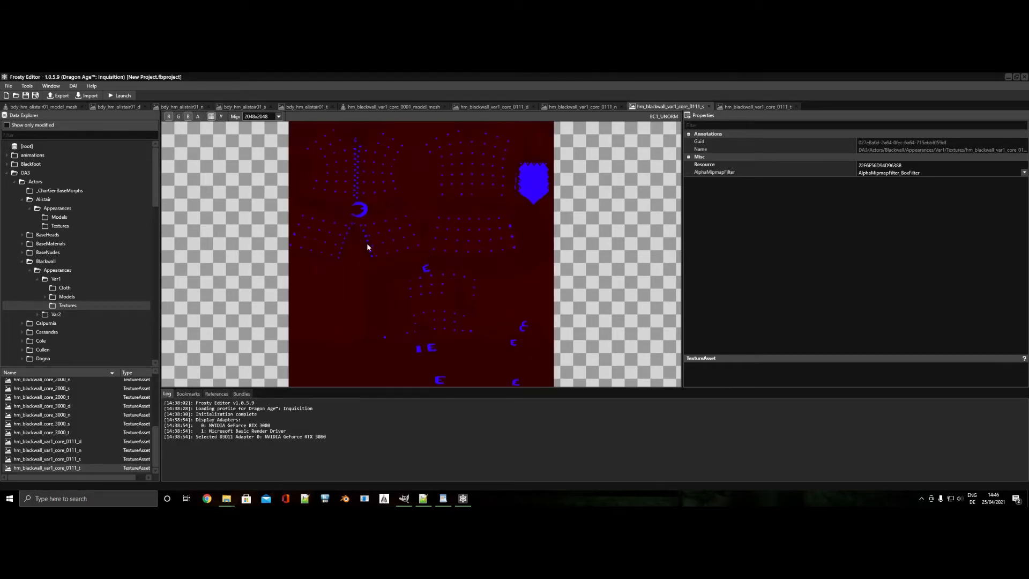
pyautogui.click(170, 117)
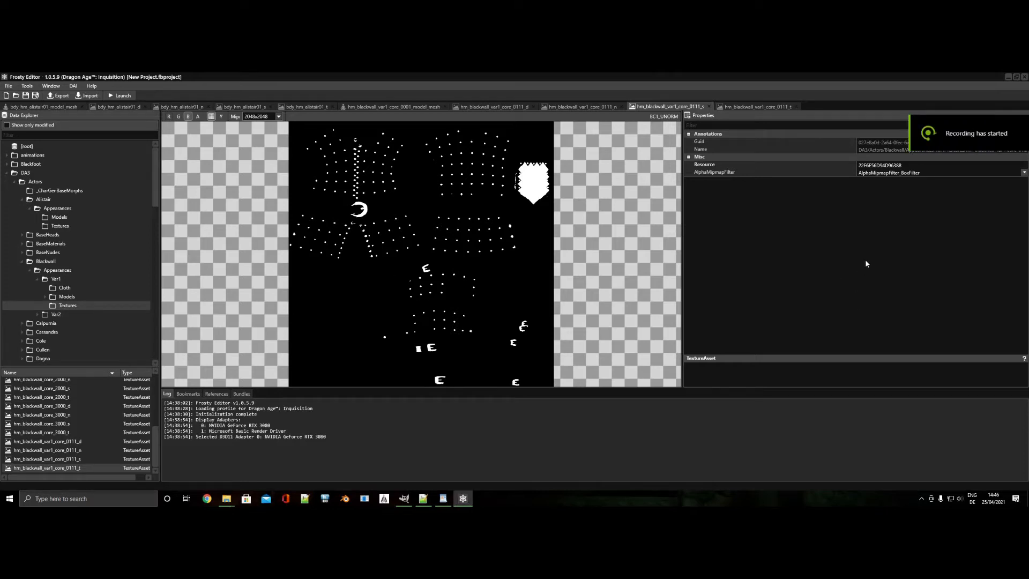
# Export the hm_blackwall_var1_core_0111_d and hm_blackwall_var1_core_0111_n textures as PNG files into the Tutorial folder.
pyautogui.click(490, 108)
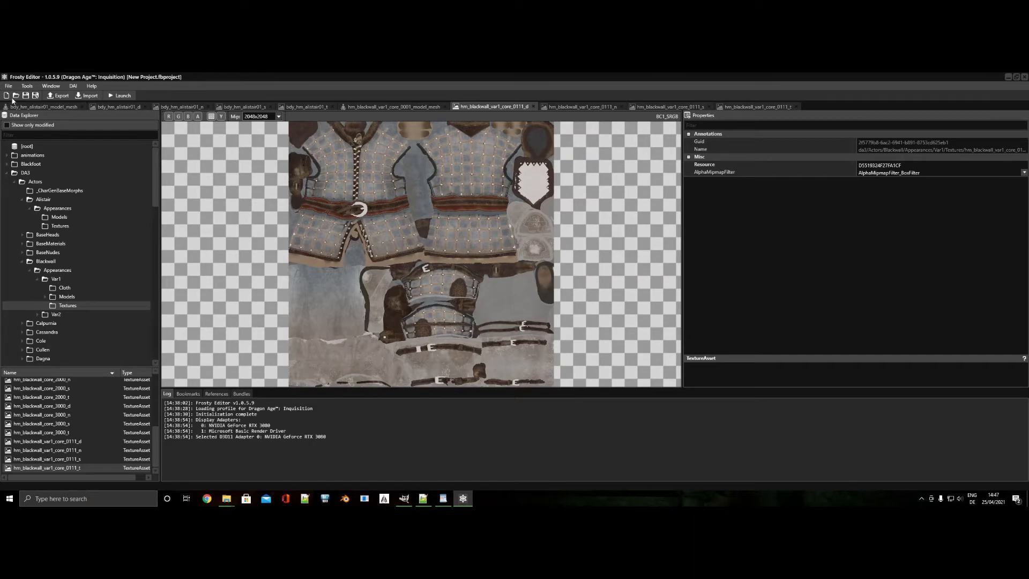
pyautogui.click(59, 95)
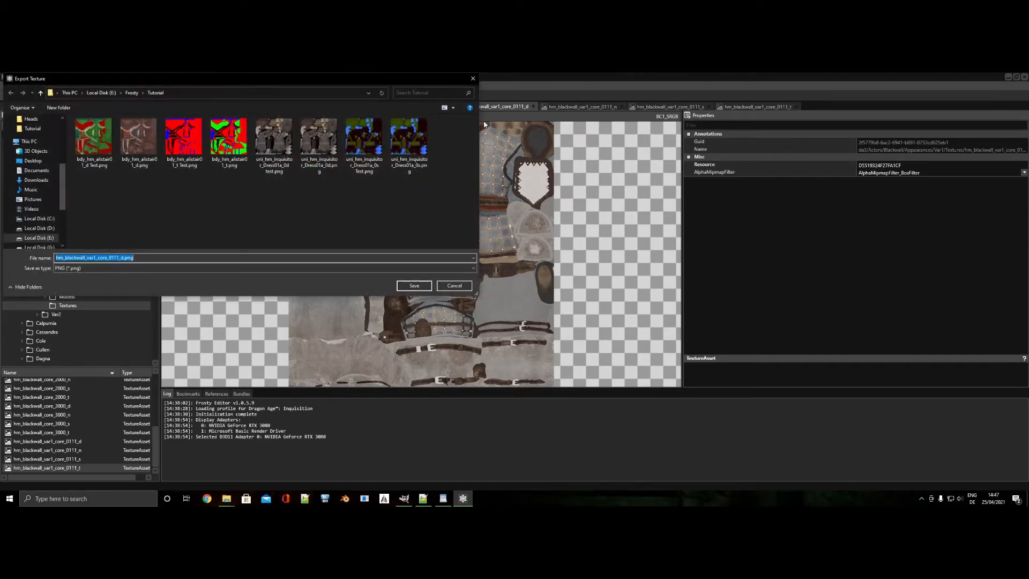
pyautogui.click(414, 285)
pyautogui.click(573, 108)
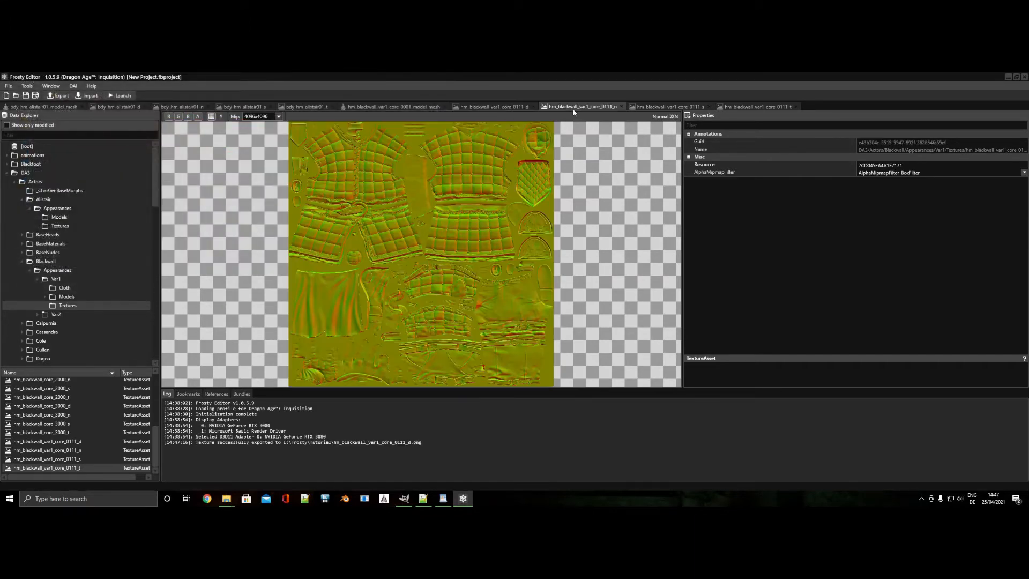
pyautogui.click(59, 95)
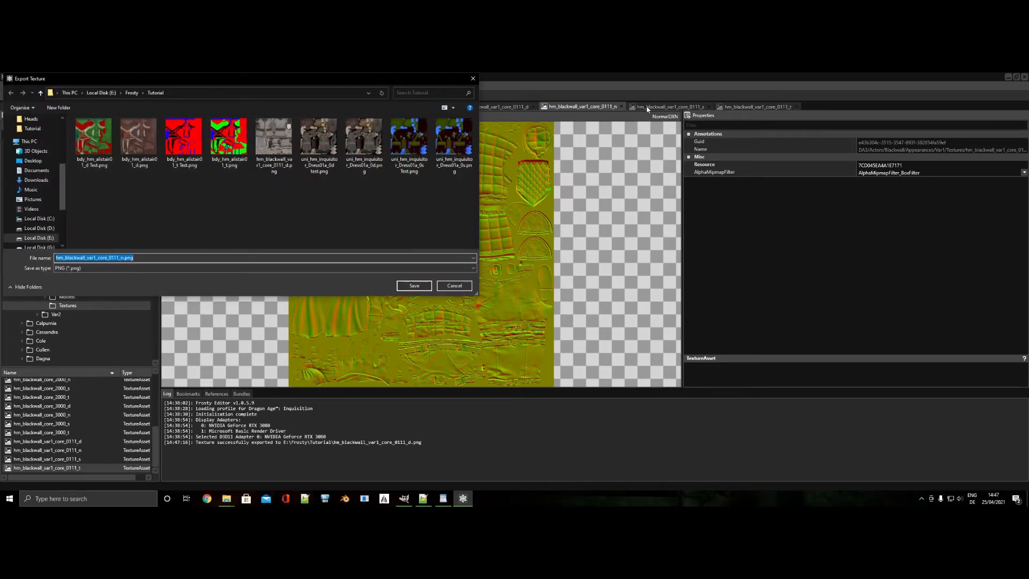
pyautogui.click(427, 285)
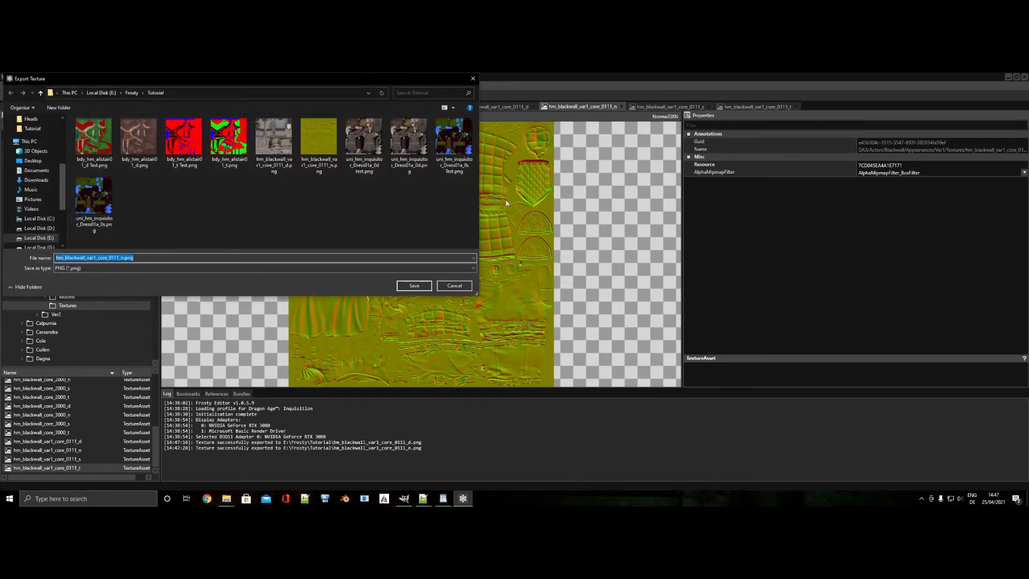
pyautogui.click(414, 285)
pyautogui.click(538, 299)
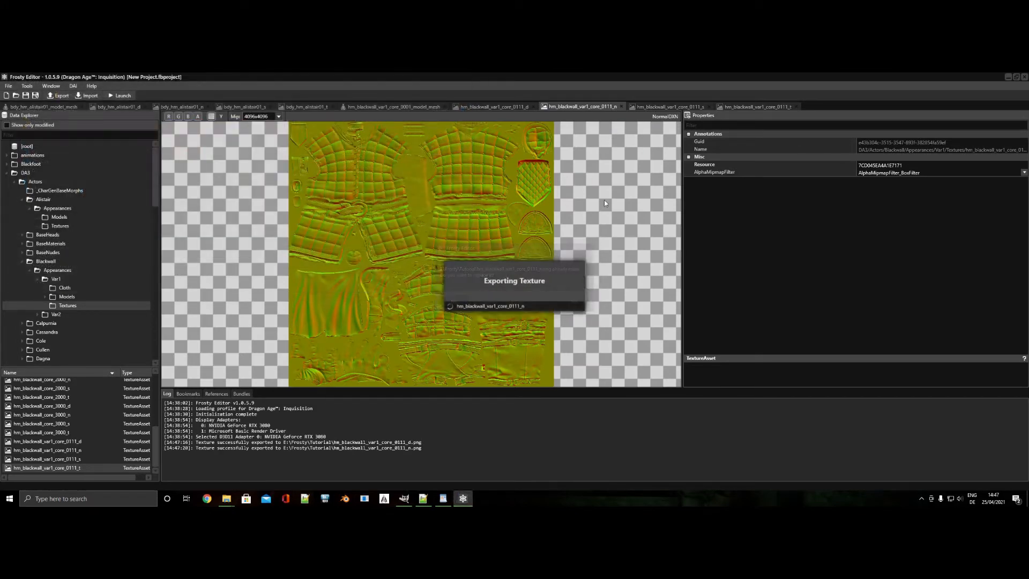
# Export the hm_blackwall_var1_core_0111_s and hm_blackwall_var1_core_0111_t textures as PNG files into the Tutorial folder.
pyautogui.click(670, 106)
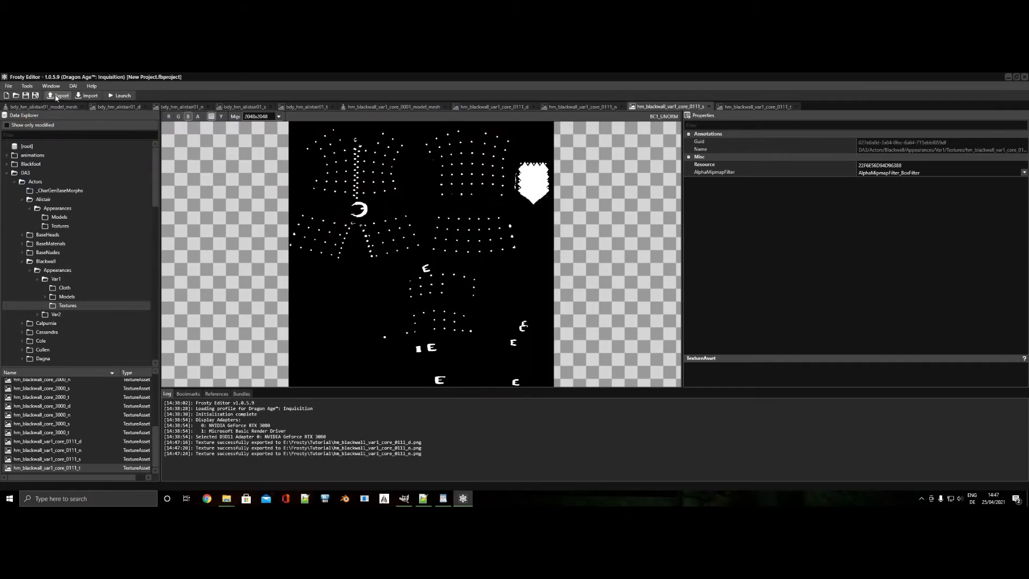
pyautogui.click(56, 97)
pyautogui.click(414, 285)
pyautogui.click(715, 107)
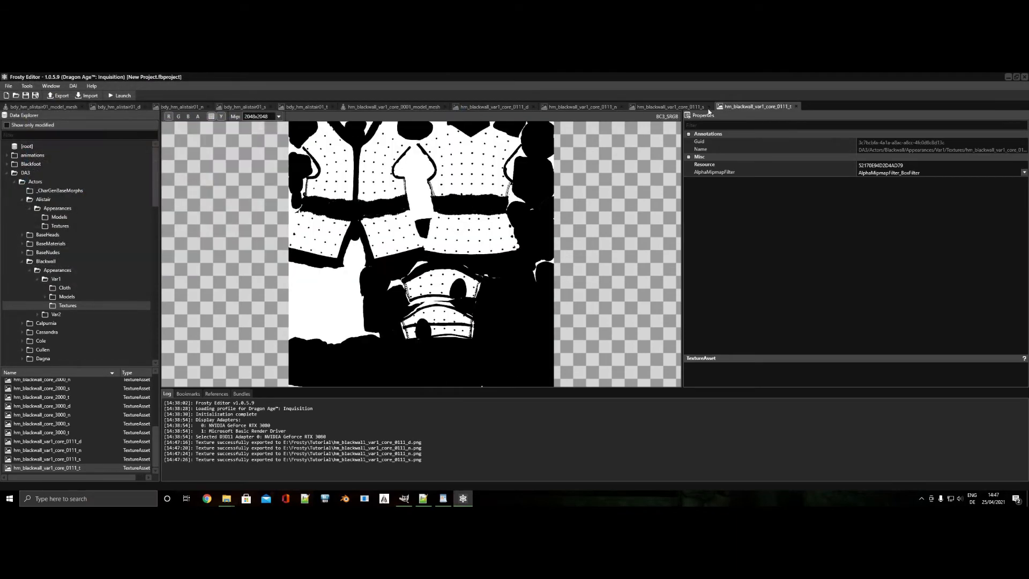
pyautogui.click(58, 96)
pyautogui.click(415, 285)
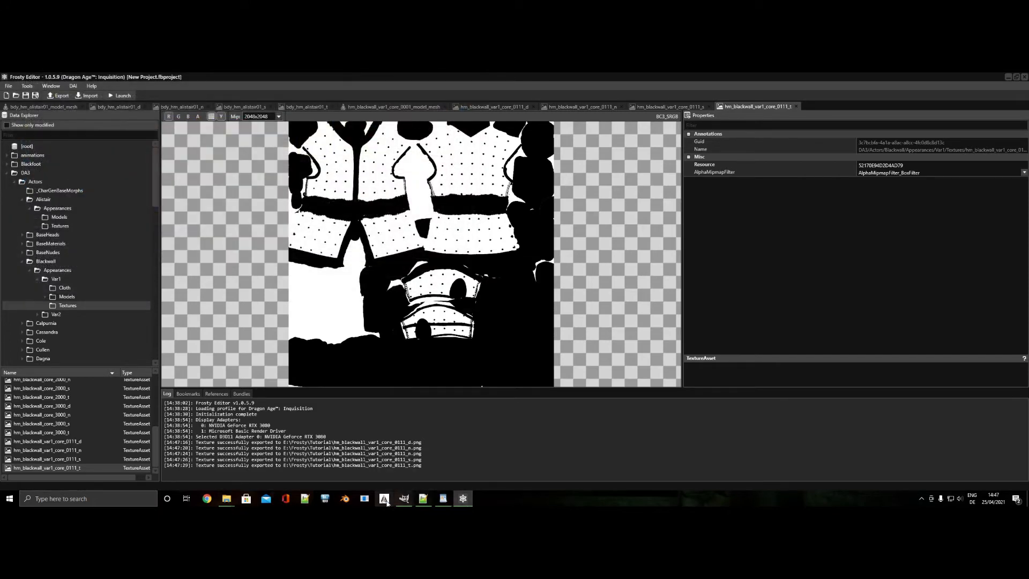
# Switch to GIMP and open the four exported hm_blackwall_var1_core_0111 PNG files from the Tutorial folder as separate images.
pyautogui.click(404, 498)
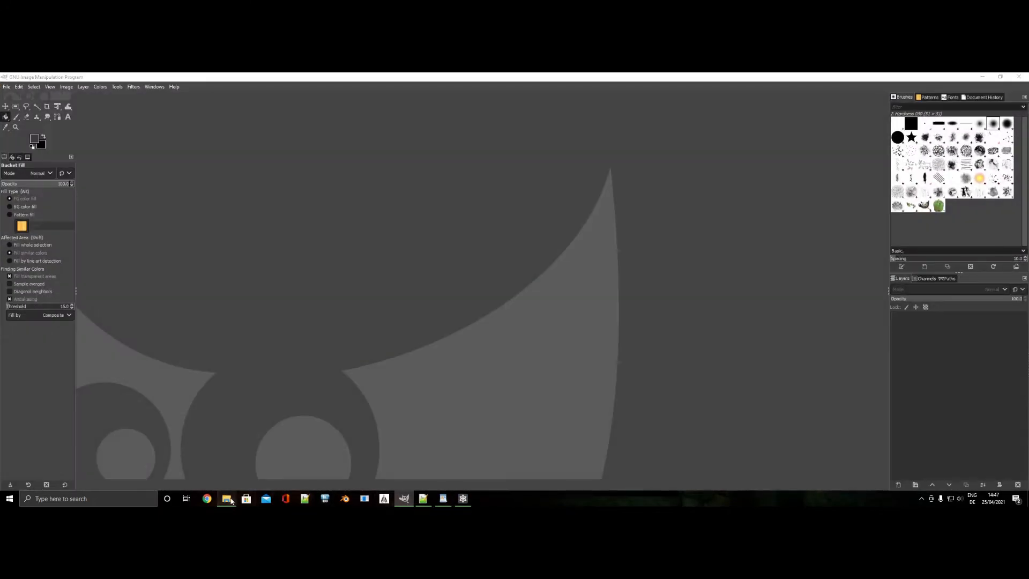
pyautogui.moveTo(226, 499)
pyautogui.click(243, 475)
pyautogui.click(137, 202)
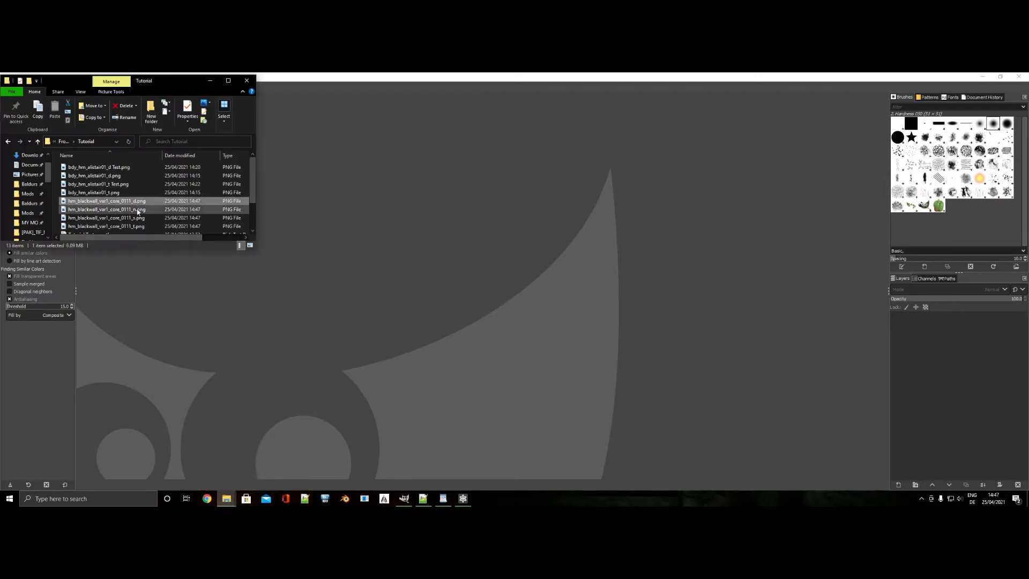
pyautogui.keyDown('shift'); pyautogui.click(141, 225); pyautogui.keyUp('shift')
pyautogui.moveTo(141, 213); pyautogui.dragTo(367, 260)
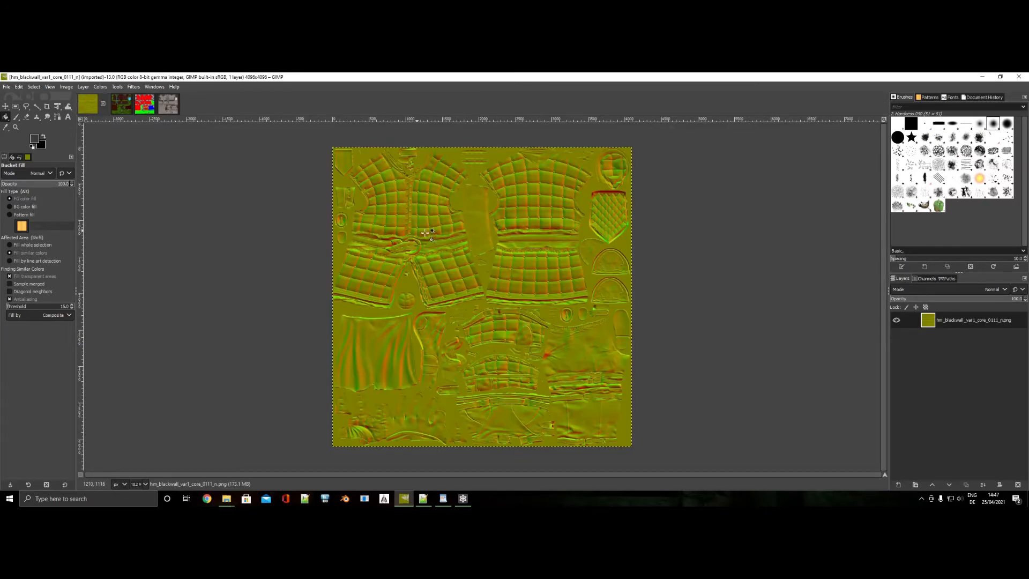
# Decompose the hm_blackwall_var1_core_0111_t image into separate layers using the RGBA color model.
pyautogui.click(159, 107)
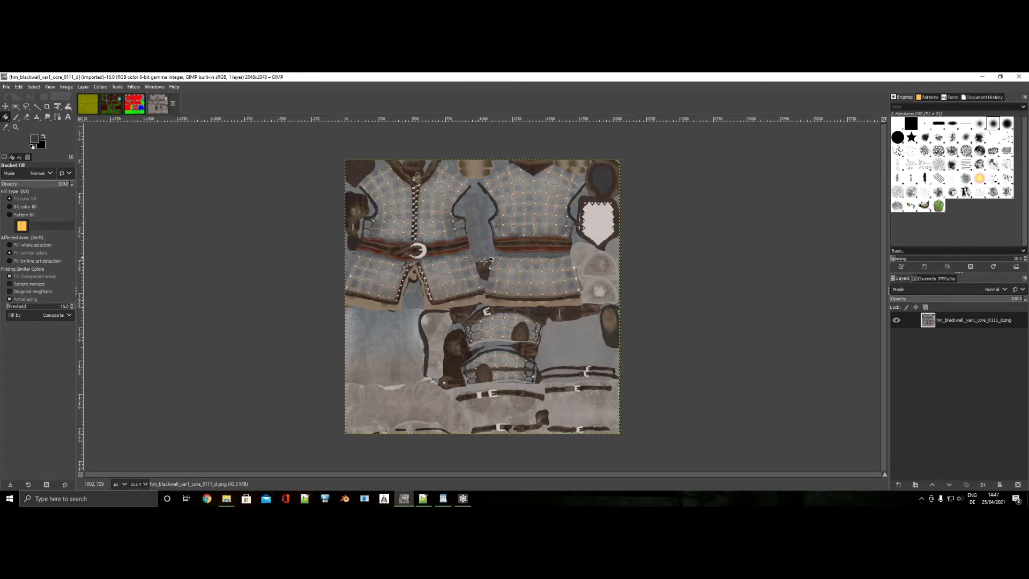
pyautogui.click(139, 108)
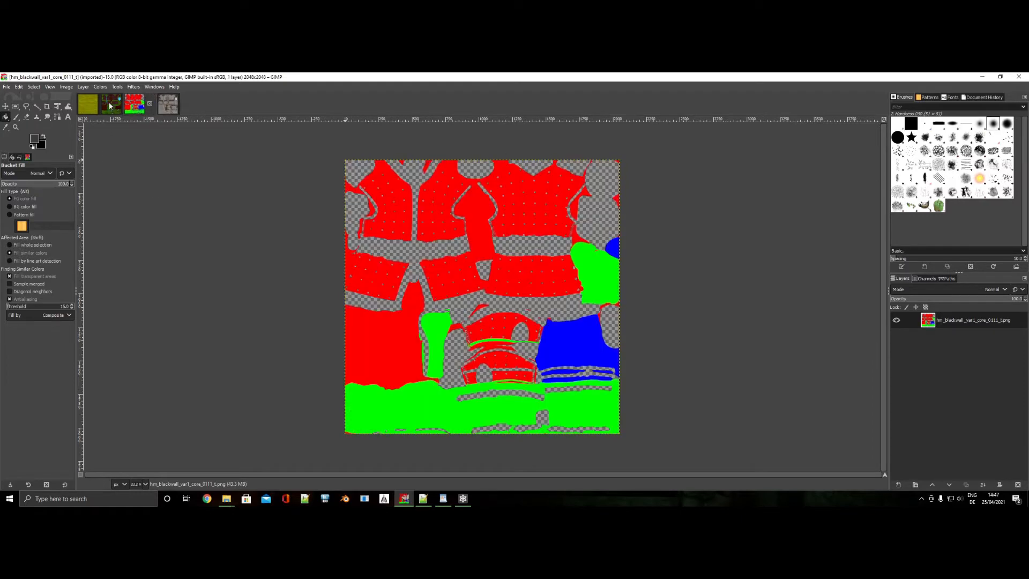
pyautogui.click(101, 86)
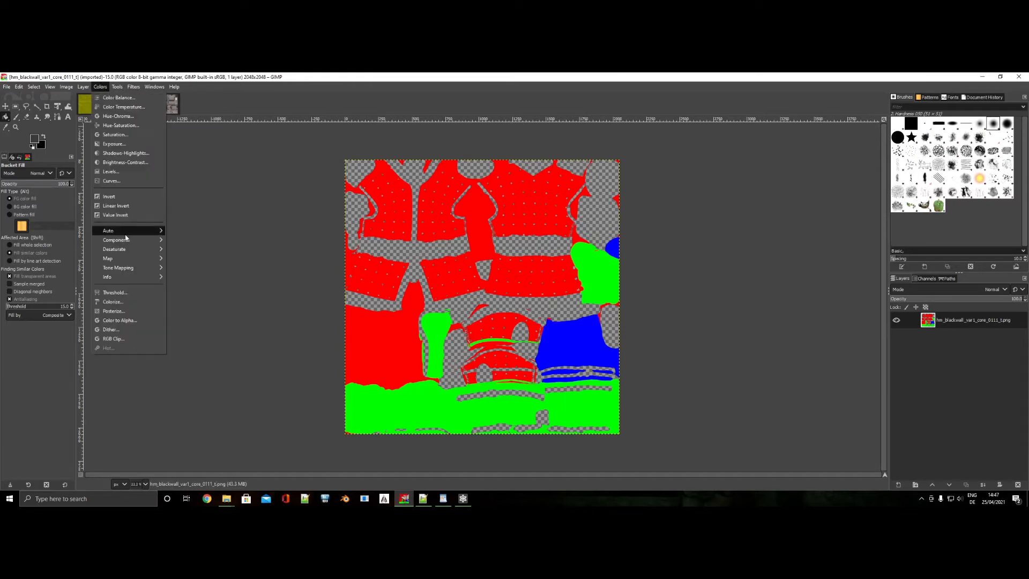
pyautogui.moveTo(155, 239)
pyautogui.click(198, 278)
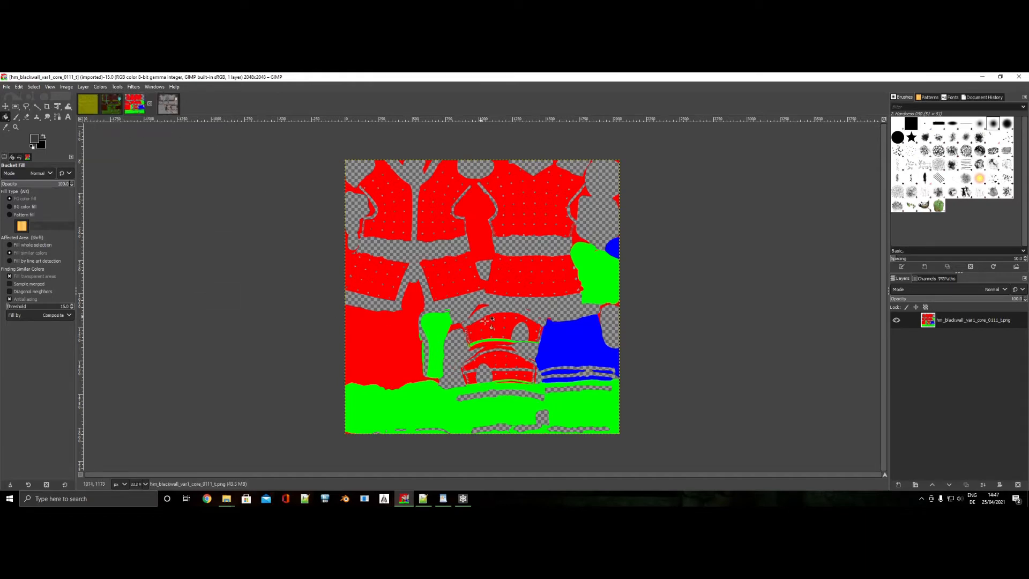
pyautogui.click(532, 281)
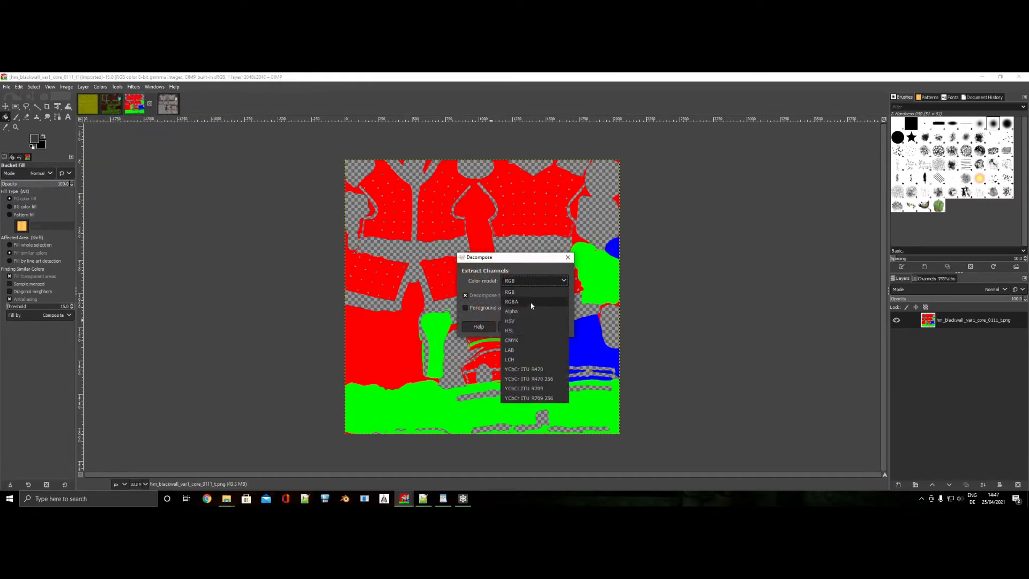
pyautogui.click(530, 301)
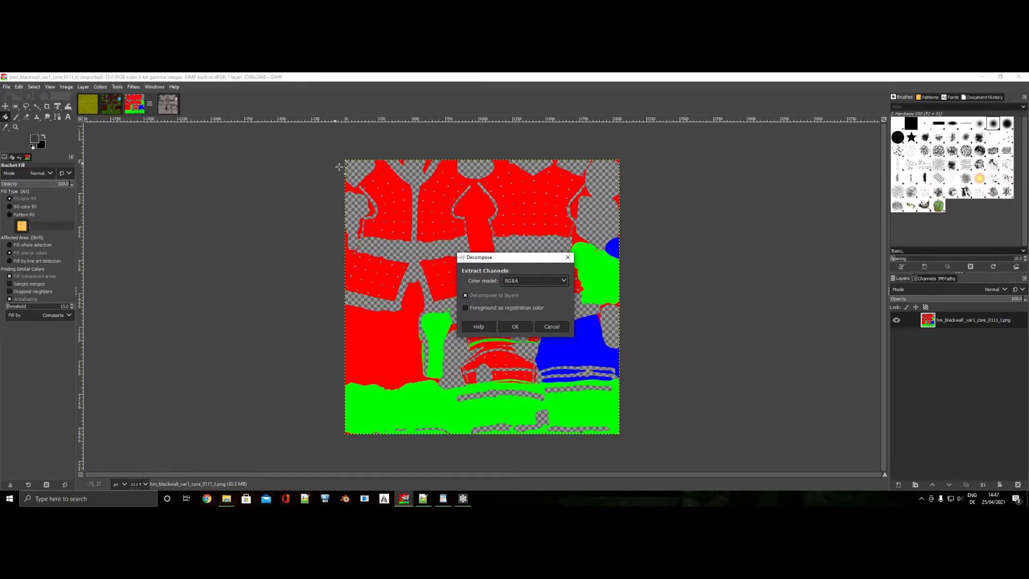
pyautogui.click(528, 329)
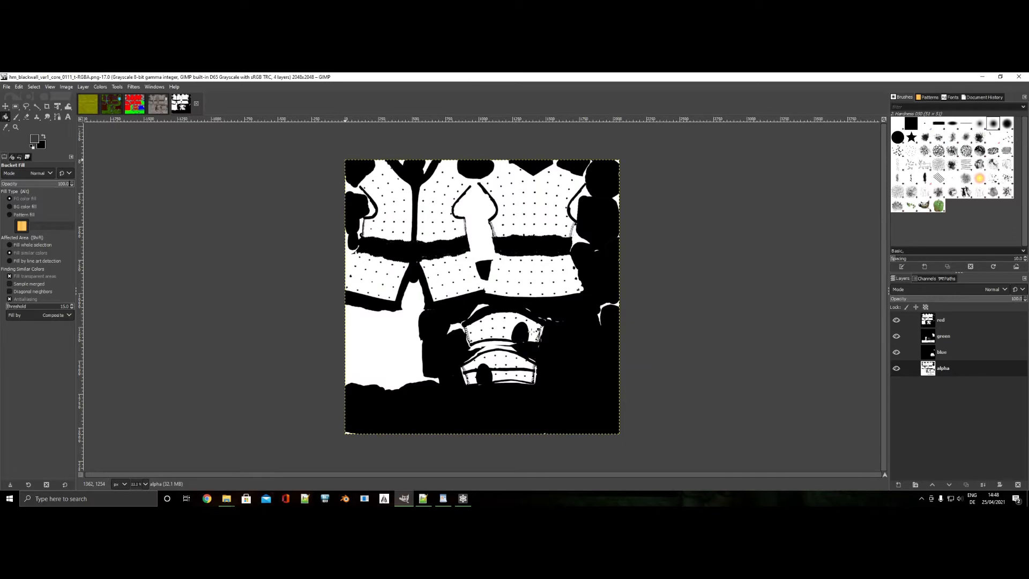
# Copy the red layer of the decomposed tint texture into the hm_blackwall_var1_core_0111_d image as a new layer.
pyautogui.click(962, 319)
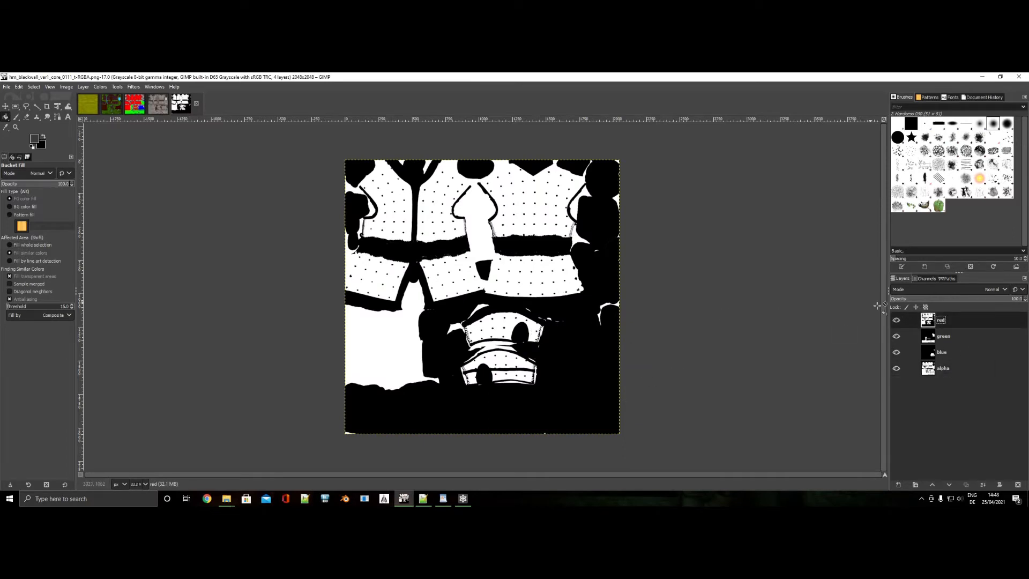
pyautogui.hotkey('ctrl', 'a')
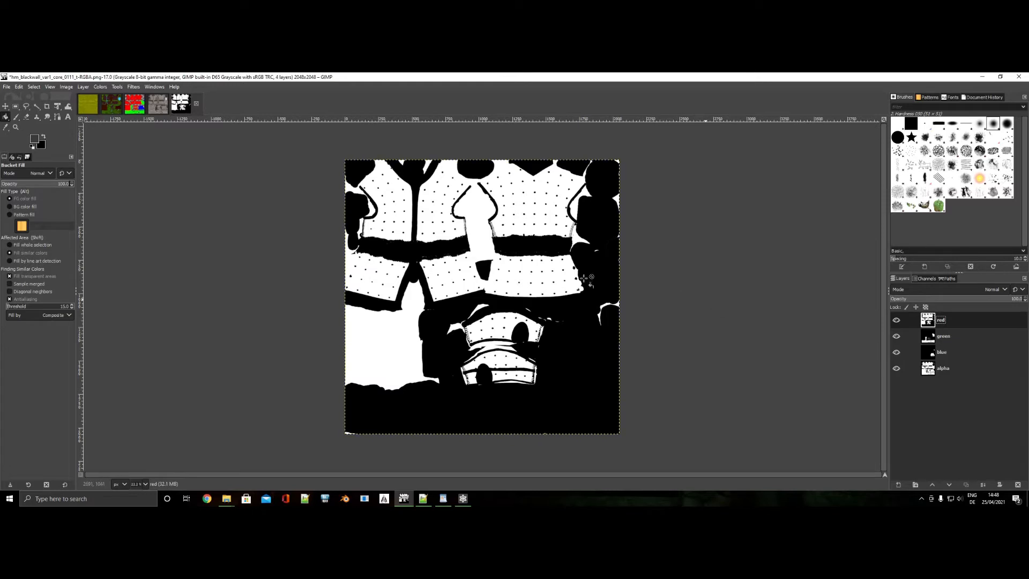
pyautogui.hotkey('ctrl', 'c')
pyautogui.click(155, 106)
pyautogui.hotkey('ctrl', 'v')
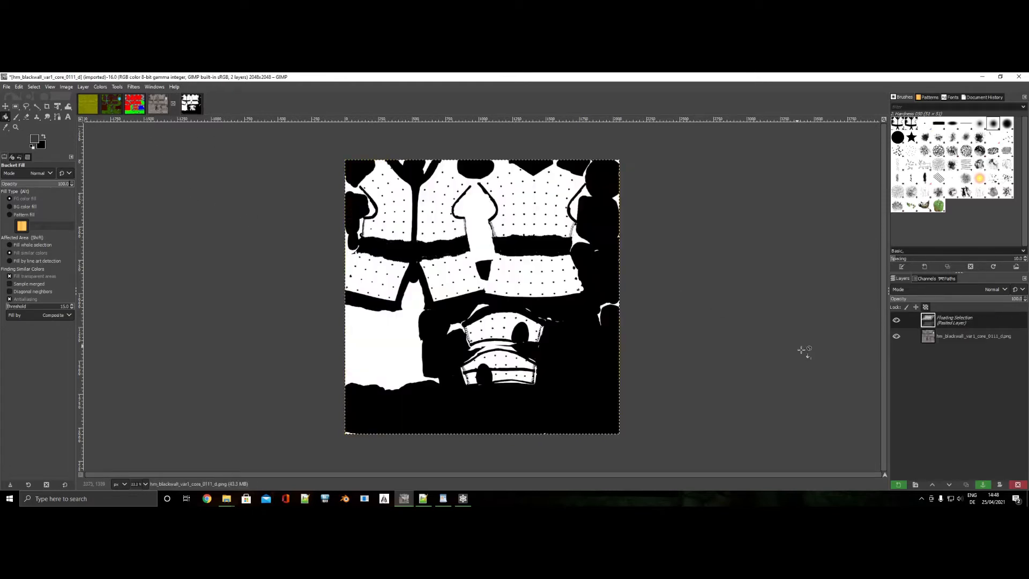
pyautogui.rightClick(970, 323)
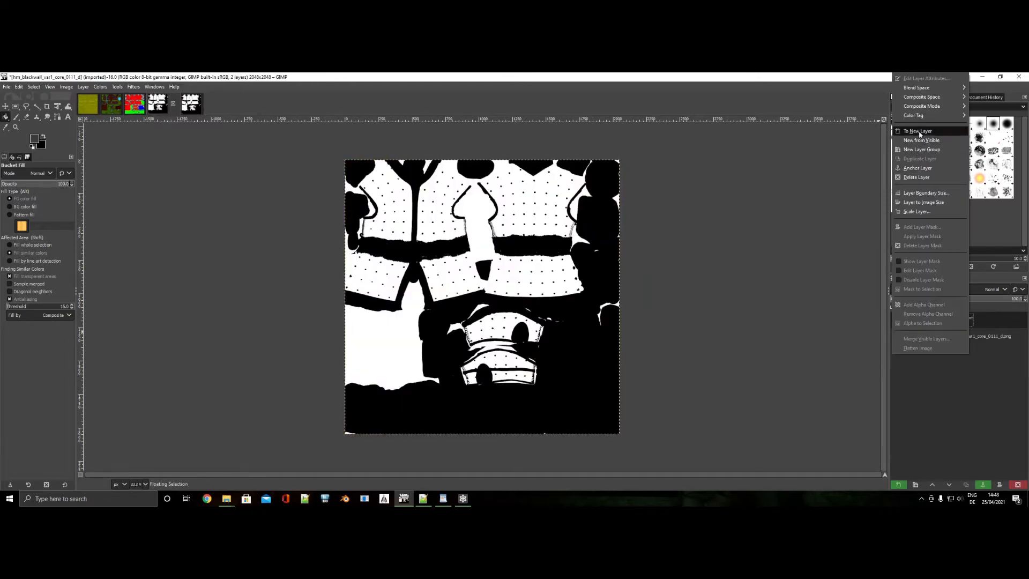
pyautogui.click(919, 134)
# Copy the green layer of the decomposed image into hm_blackwall_var1_core_0111_d as a new layer.
pyautogui.click(191, 103)
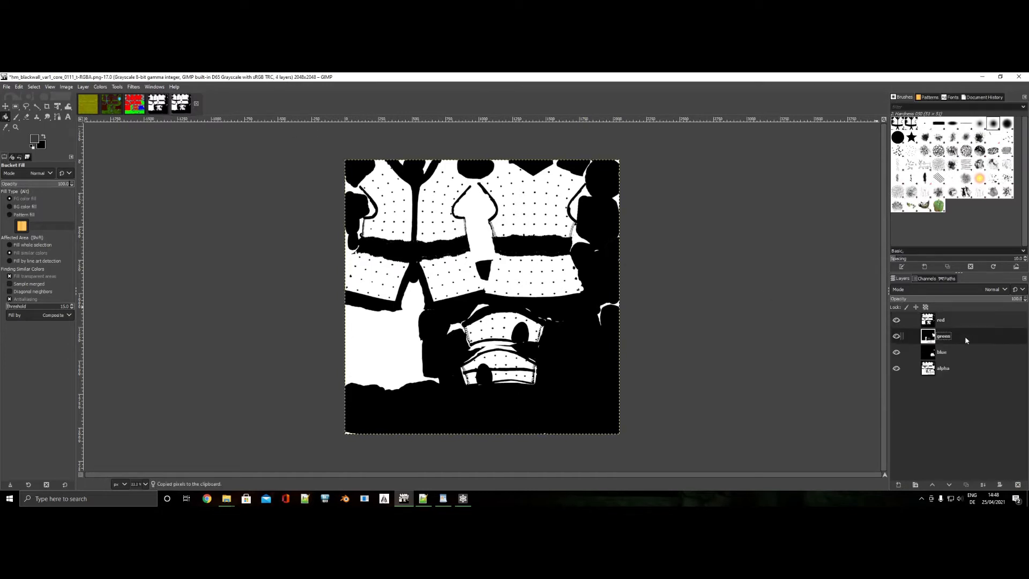
pyautogui.click(156, 107)
pyautogui.hotkey('ctrl', 'v')
pyautogui.rightClick(970, 323)
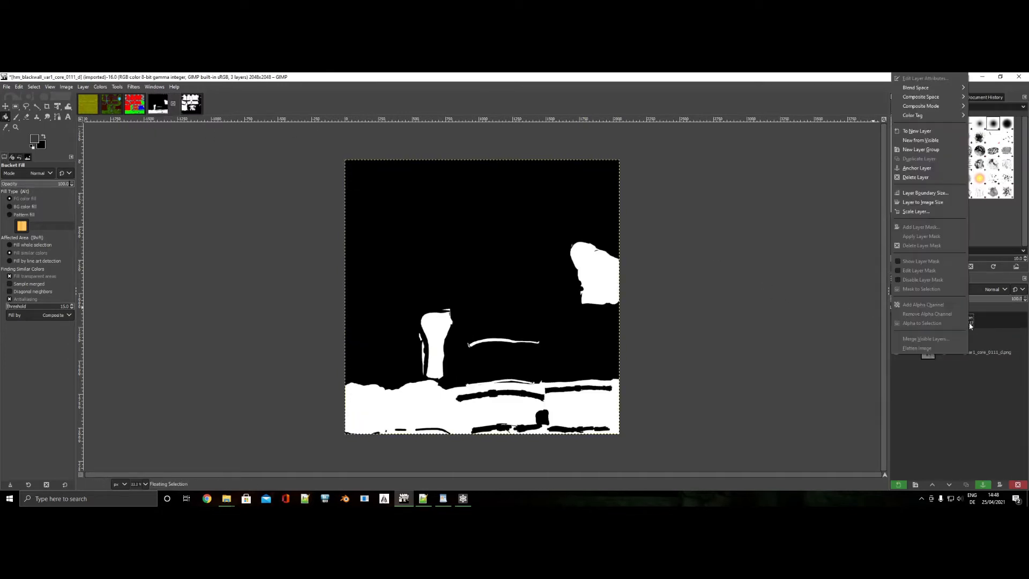
pyautogui.click(918, 134)
# Copy the blue layer of the decomposed image into hm_blackwall_var1_core_0111_d as a new layer.
pyautogui.click(191, 103)
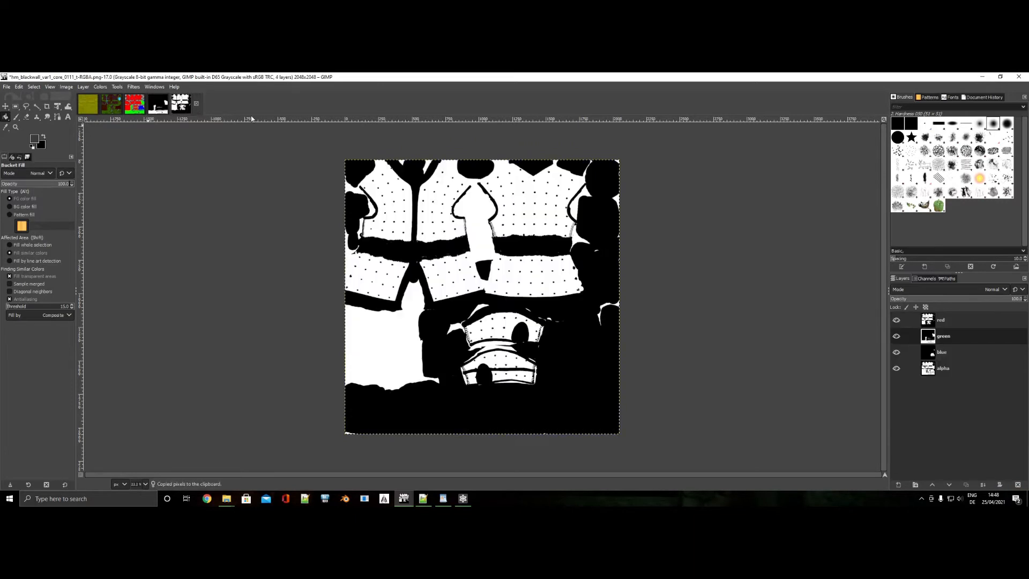
pyautogui.click(962, 352)
pyautogui.hotkey('ctrl', 'c')
pyautogui.click(156, 107)
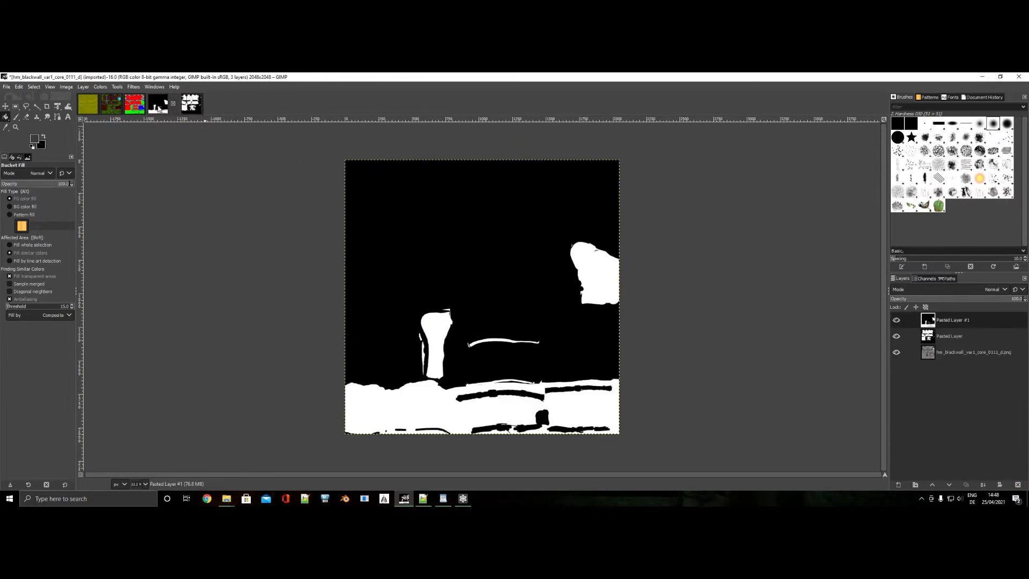
pyautogui.hotkey('ctrl', 'v')
pyautogui.rightClick(964, 321)
pyautogui.click(914, 134)
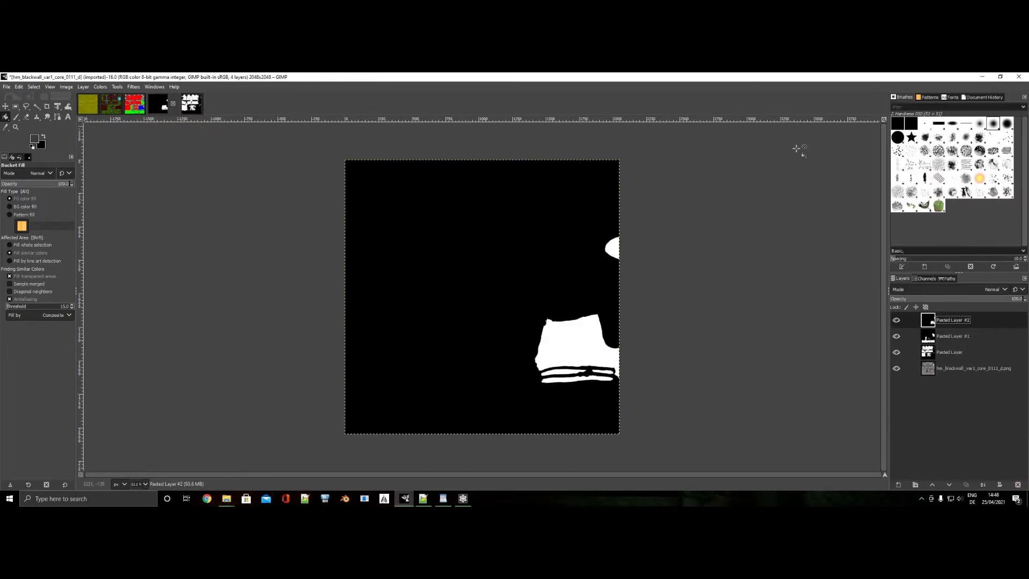
# Copy the alpha layer of the decomposed tint image into hm_blackwall_var1_core_0111_d as a new layer.
pyautogui.click(191, 103)
pyautogui.click(951, 368)
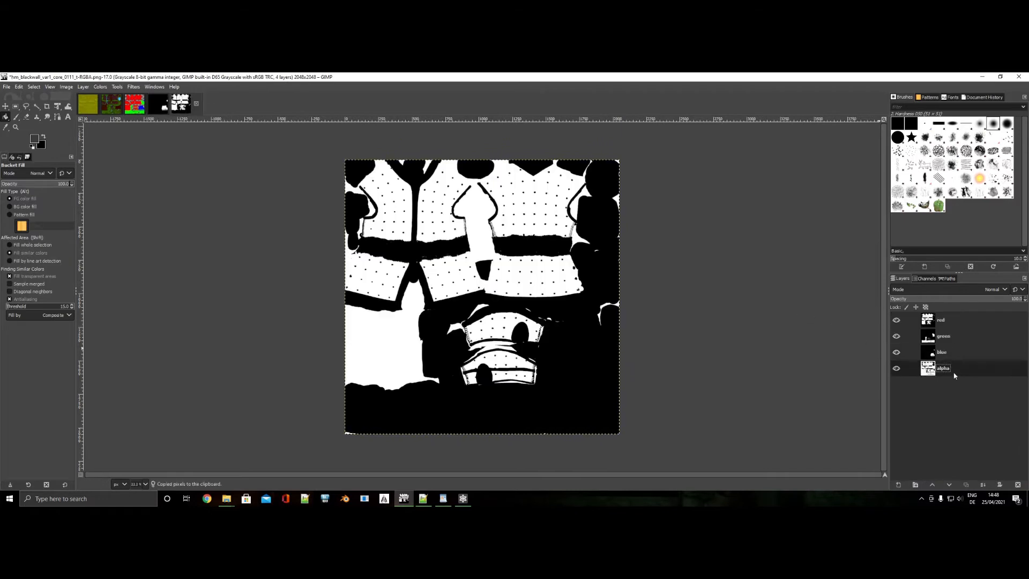
pyautogui.click(158, 104)
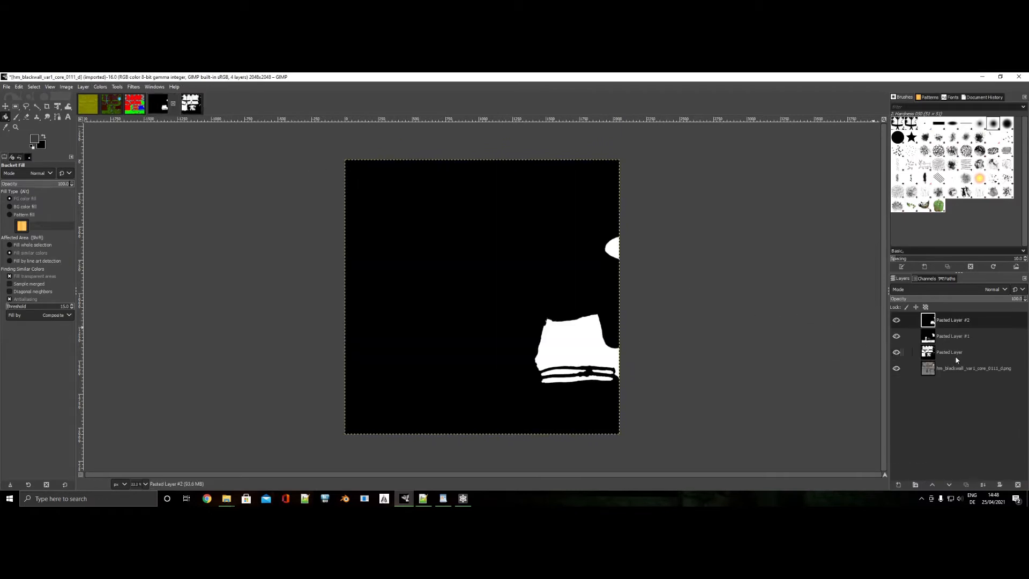
pyautogui.hotkey('ctrl', 'v')
pyautogui.rightClick(950, 351)
pyautogui.click(906, 131)
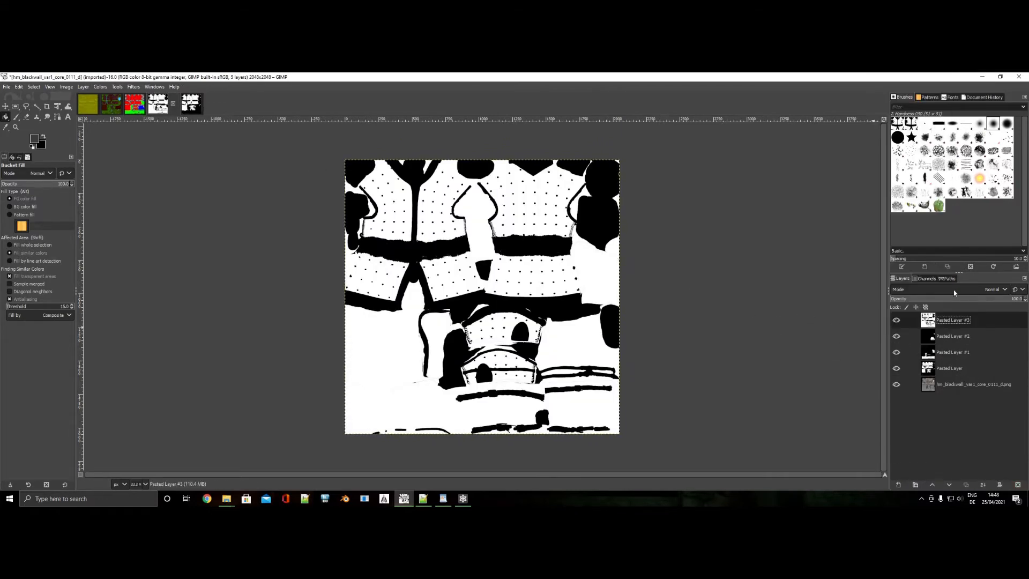
# Rename the four pasted channel layers r, g, b and a, from the red layer up to the alpha layer.
pyautogui.doubleClick(951, 368)
pyautogui.write('red')
pyautogui.doubleClick(953, 352)
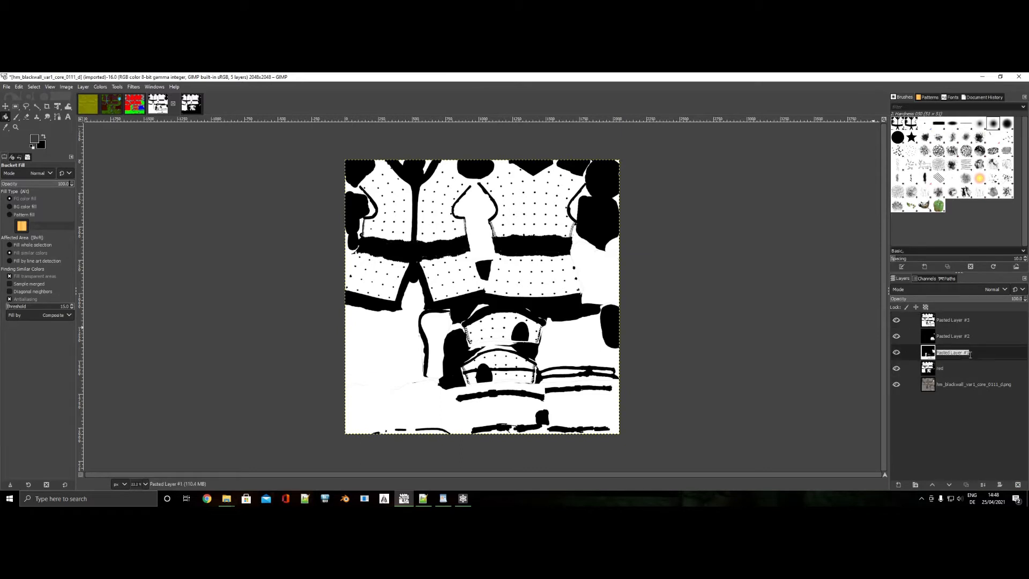
pyautogui.write('g')
pyautogui.doubleClick(959, 336)
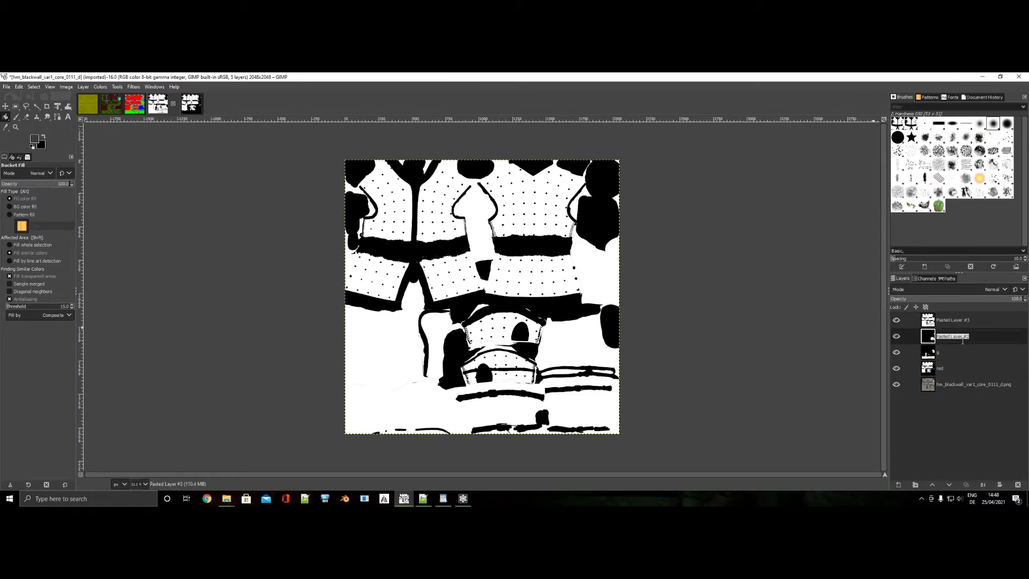
pyautogui.write('b')
pyautogui.doubleClick(956, 320)
pyautogui.write('a')
pyautogui.doubleClick(964, 369)
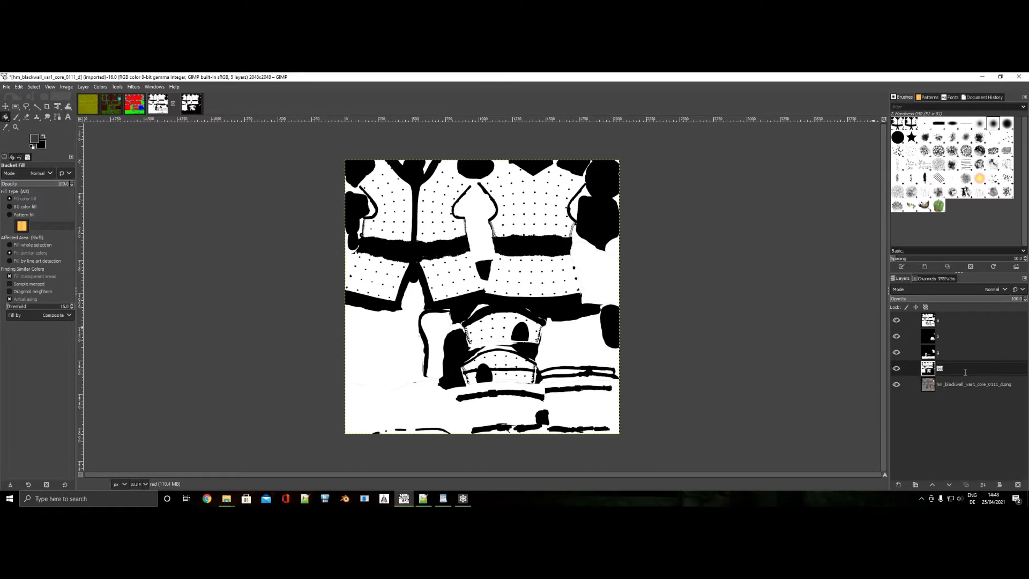
pyautogui.write('r')
# Decompose the hm_blackwall_var1_core_0111_s image into separate RGBA layers.
pyautogui.click(118, 106)
pyautogui.press('ctrl')
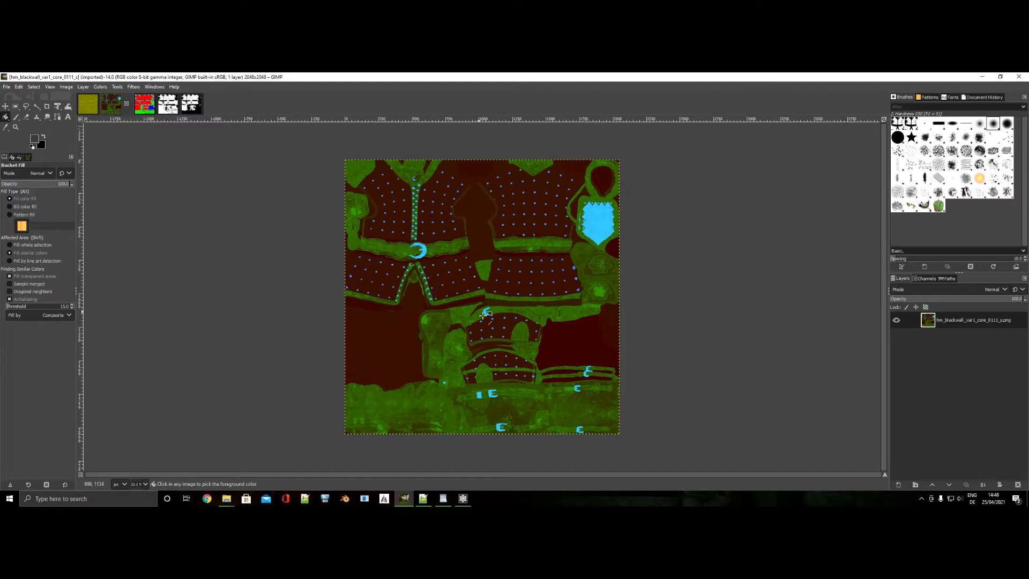
pyautogui.hotkey('ctrl', 'f')
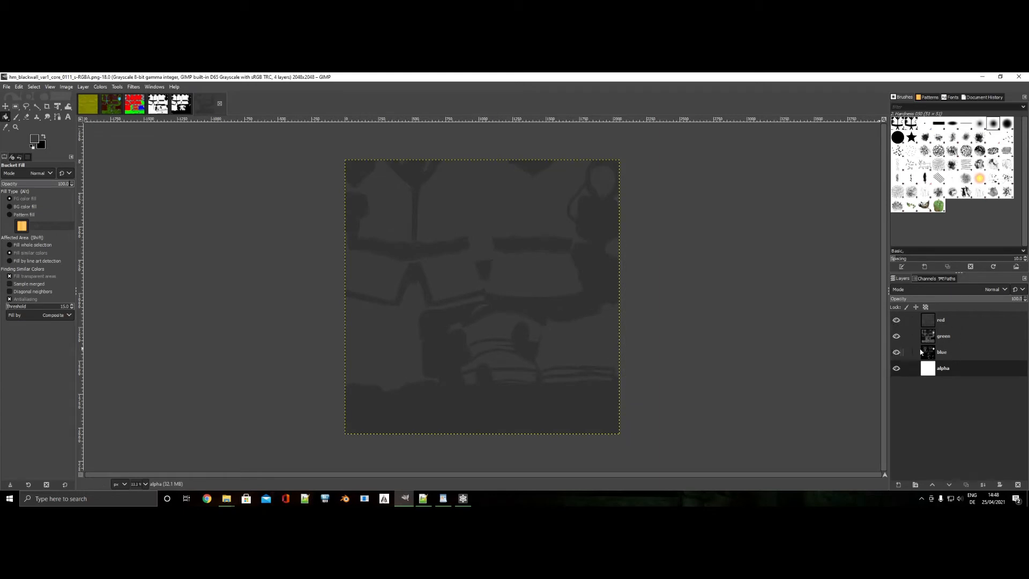
# Add a new layer filled with black to the hm_blackwall_var1_core_0111_t image and merge it down.
pyautogui.click(134, 110)
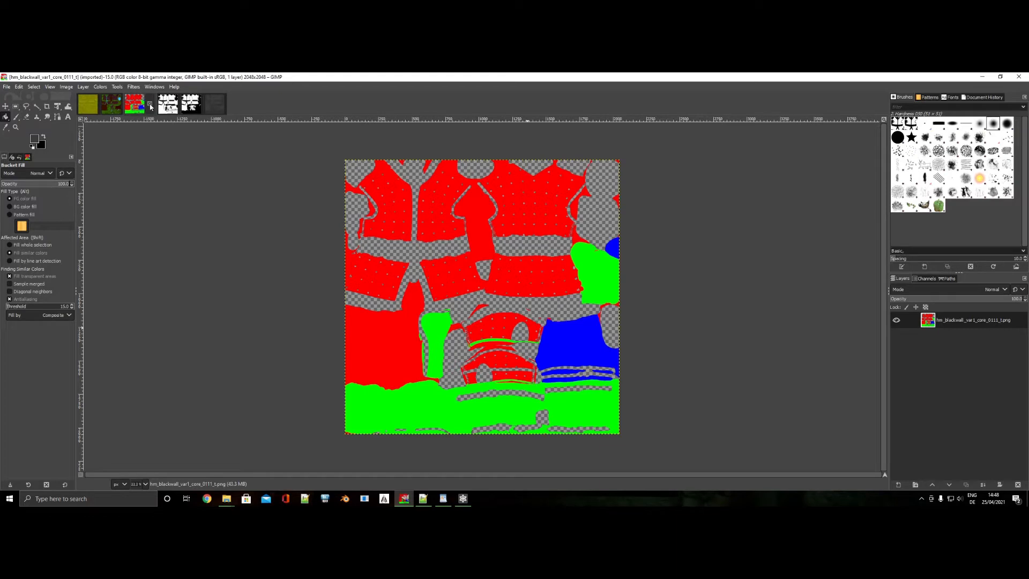
pyautogui.click(44, 138)
pyautogui.click(914, 484)
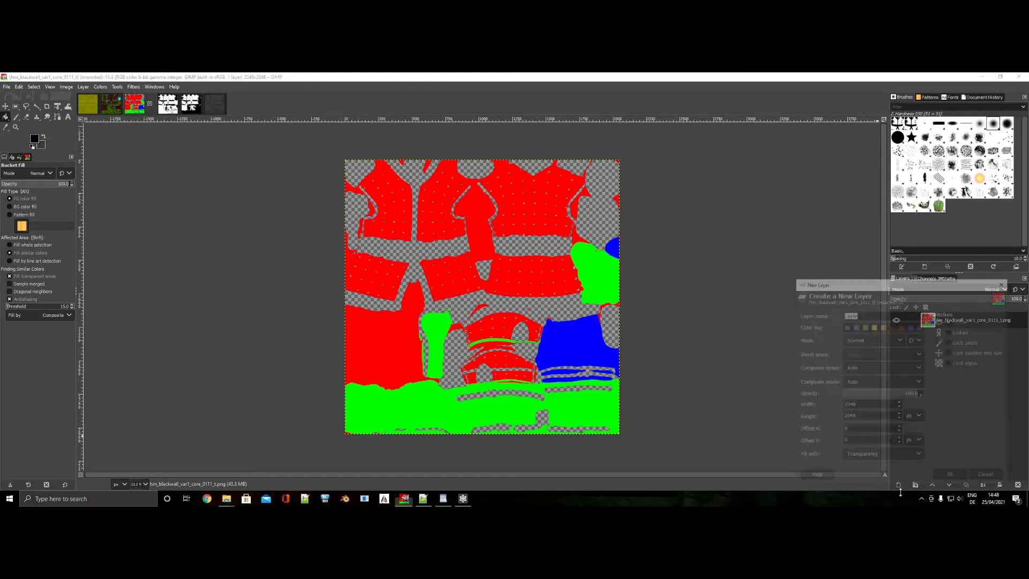
pyautogui.click(951, 477)
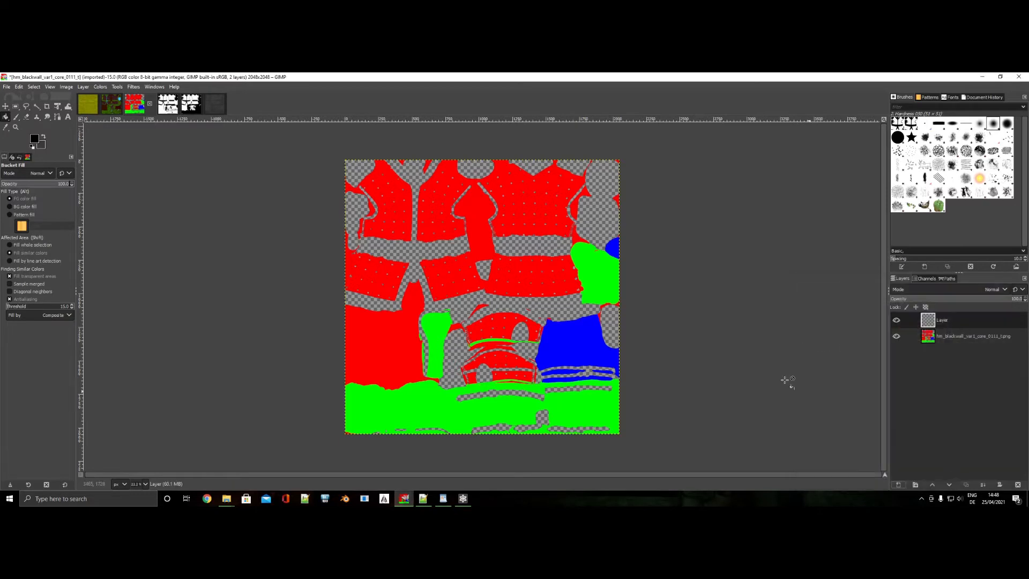
pyautogui.click(482, 295)
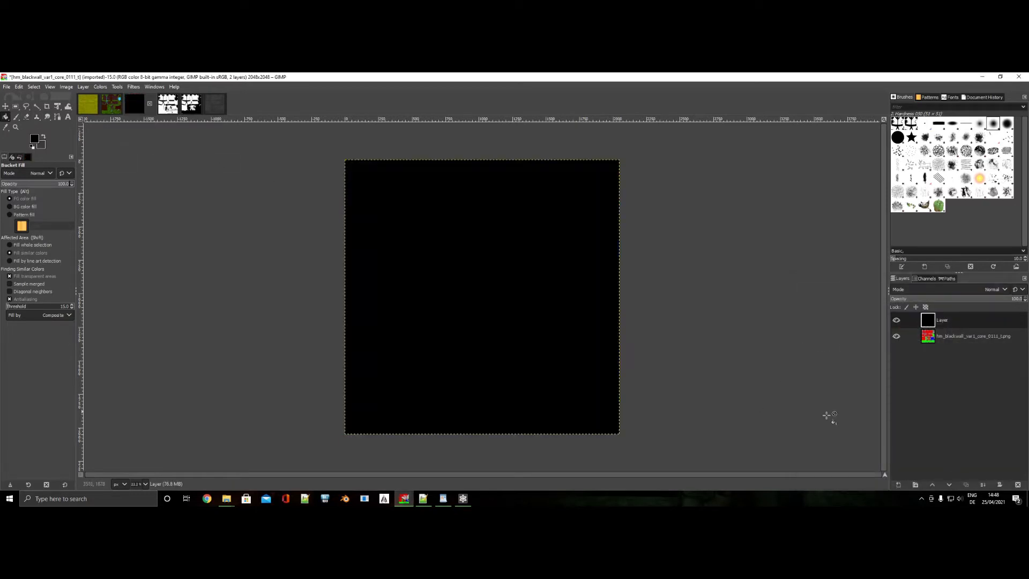
pyautogui.rightClick(941, 320)
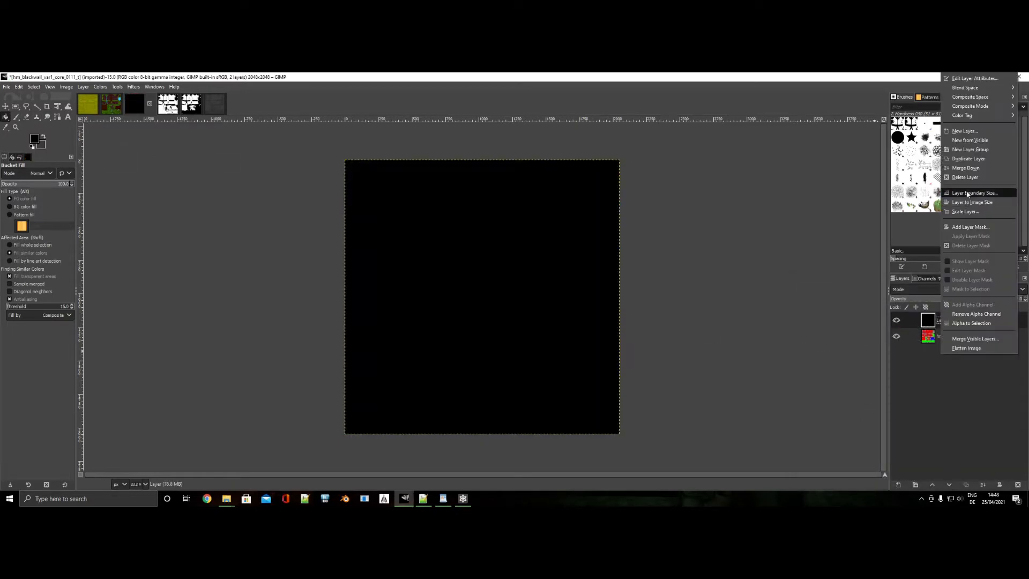
pyautogui.click(970, 169)
# Export the black tint image as "hm_blackwall_var1_core_0111_t black.png" and close it, discarding the changes.
pyautogui.hotkey('ctrl', 'shift', 'e')
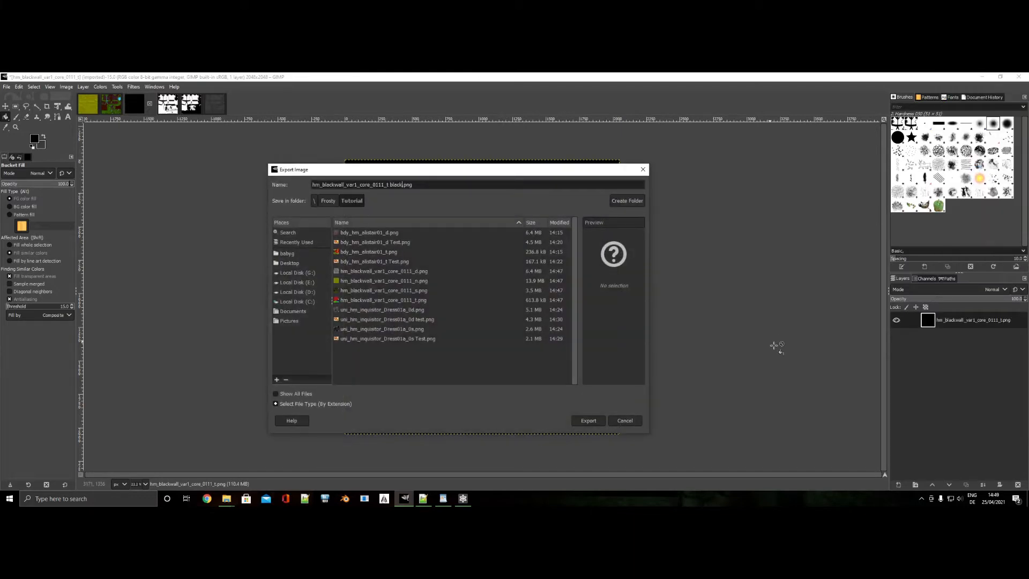
pyautogui.press('Return')
pyautogui.press('Return')
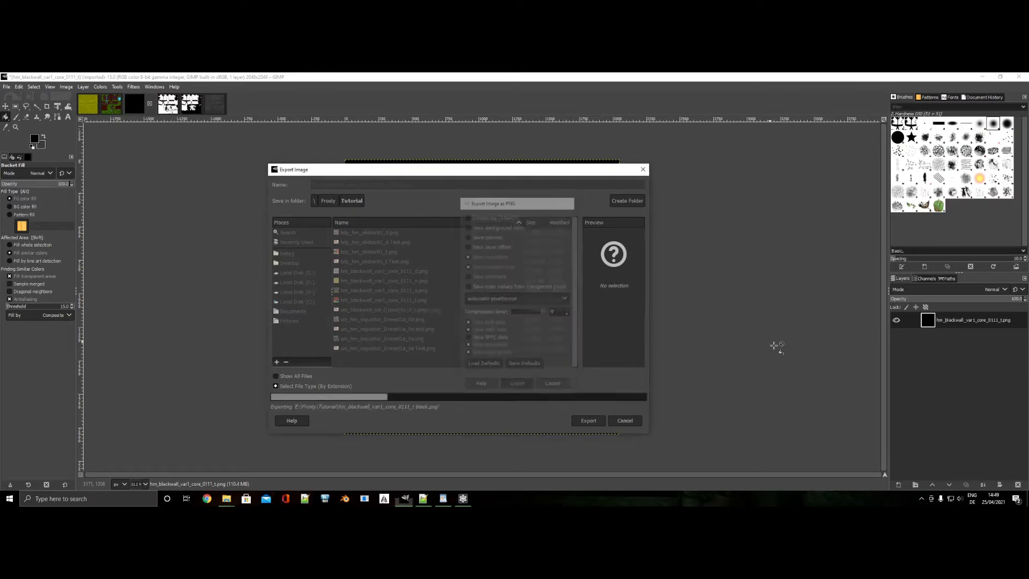
pyautogui.click(149, 104)
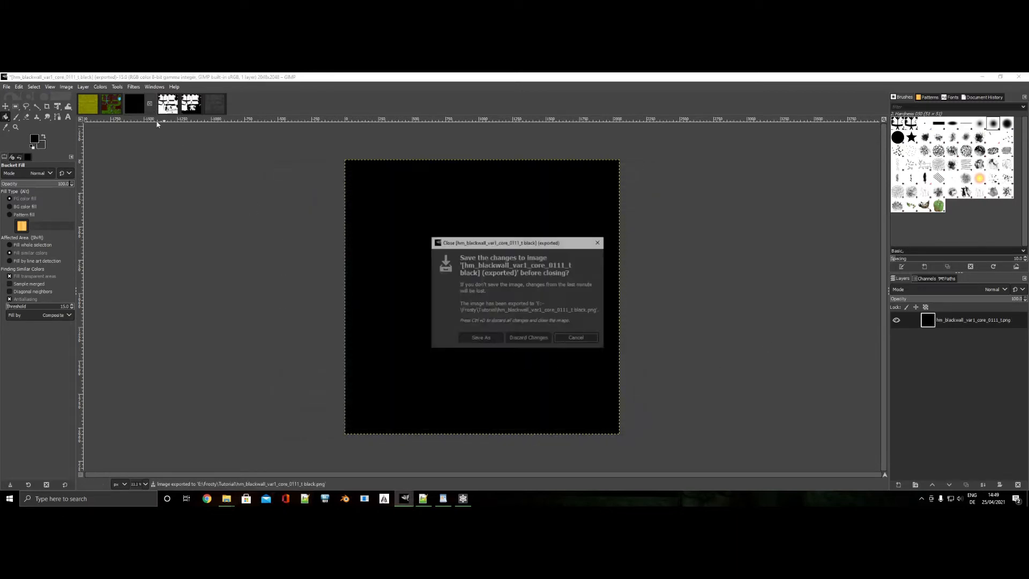
pyautogui.click(528, 342)
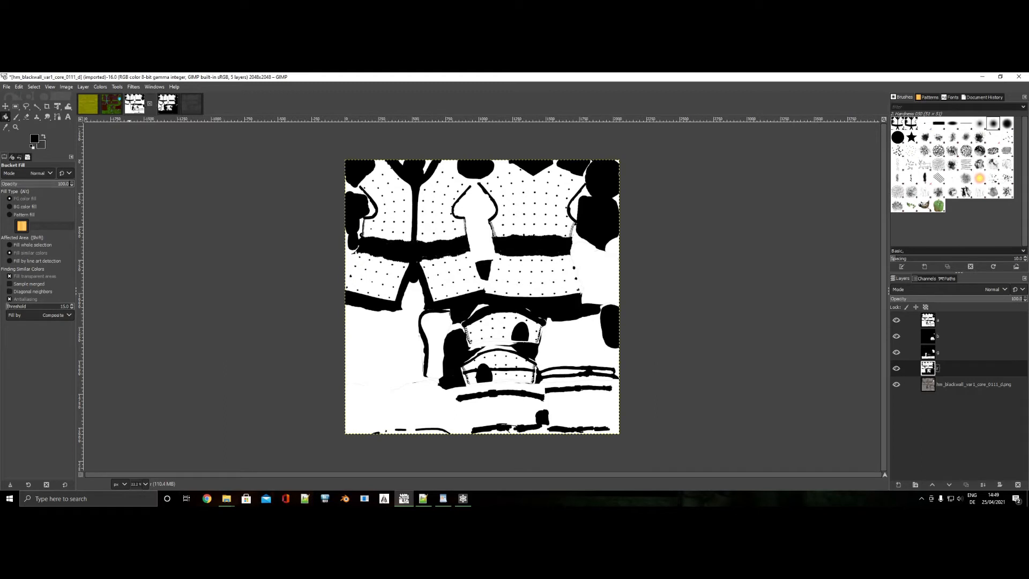
# Close the decomposed tint image without saving, and close the hm_blackwall_var1_core_0111_s image.
pyautogui.click(182, 106)
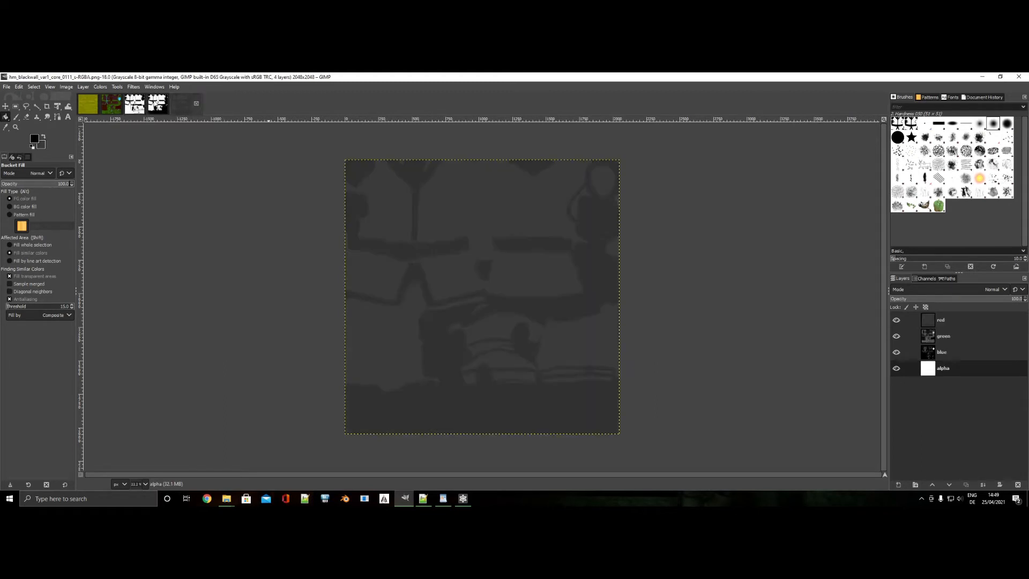
pyautogui.click(196, 105)
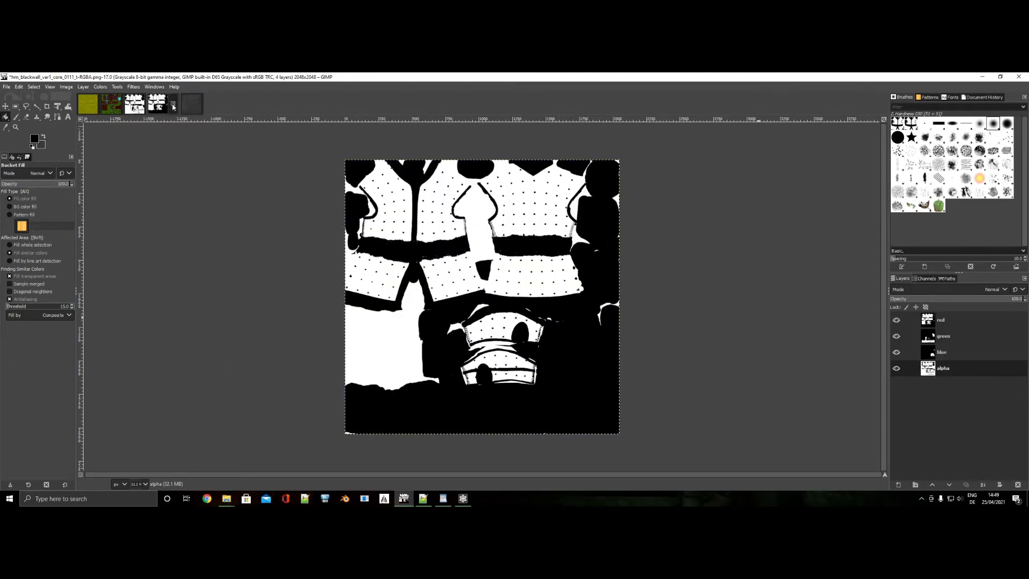
pyautogui.click(173, 107)
pyautogui.click(517, 328)
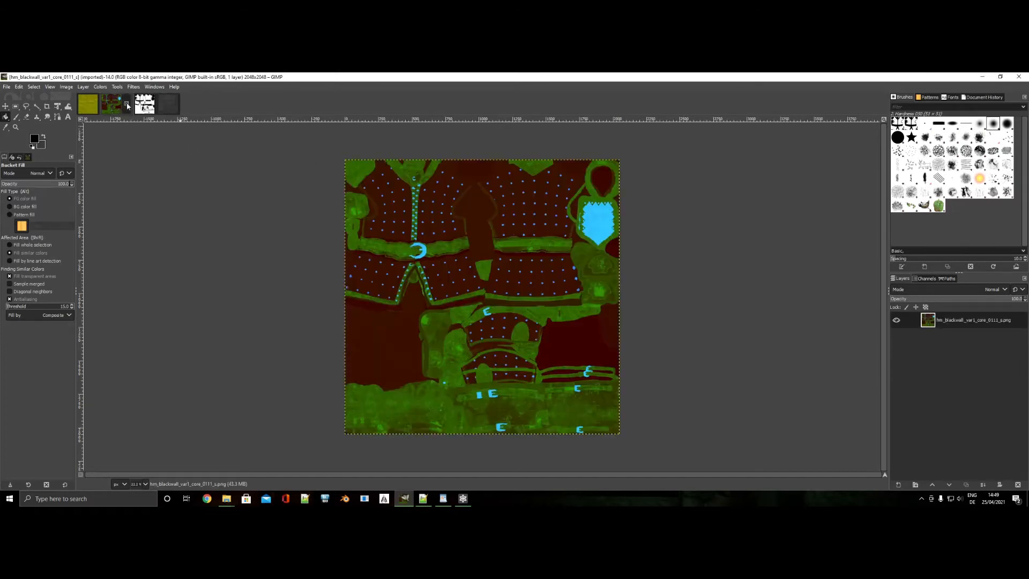
pyautogui.click(125, 104)
# Hide the red and green layers in the decomposed hm_blackwall_var1_core_0111_s image.
pyautogui.click(143, 109)
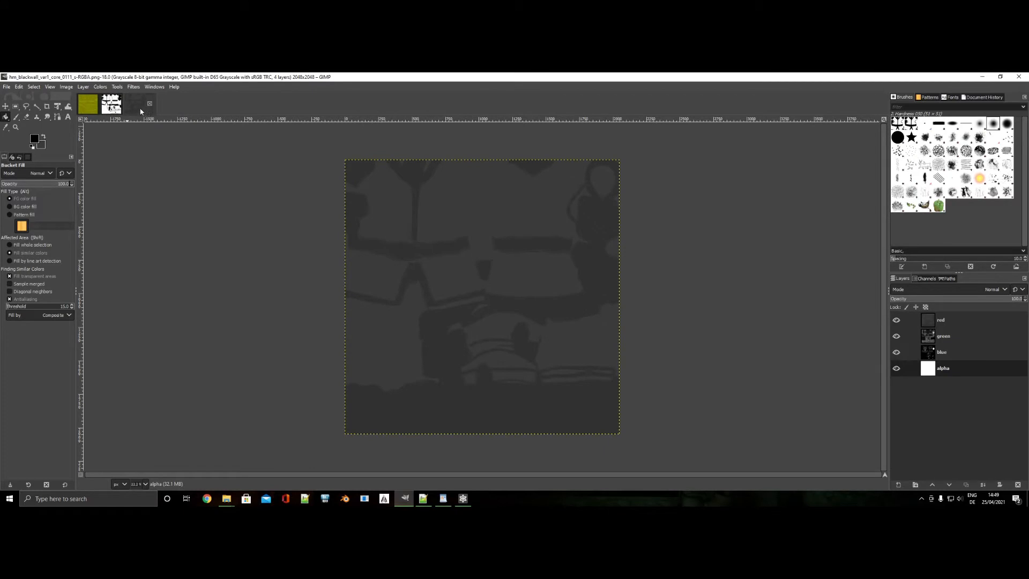
pyautogui.click(150, 104)
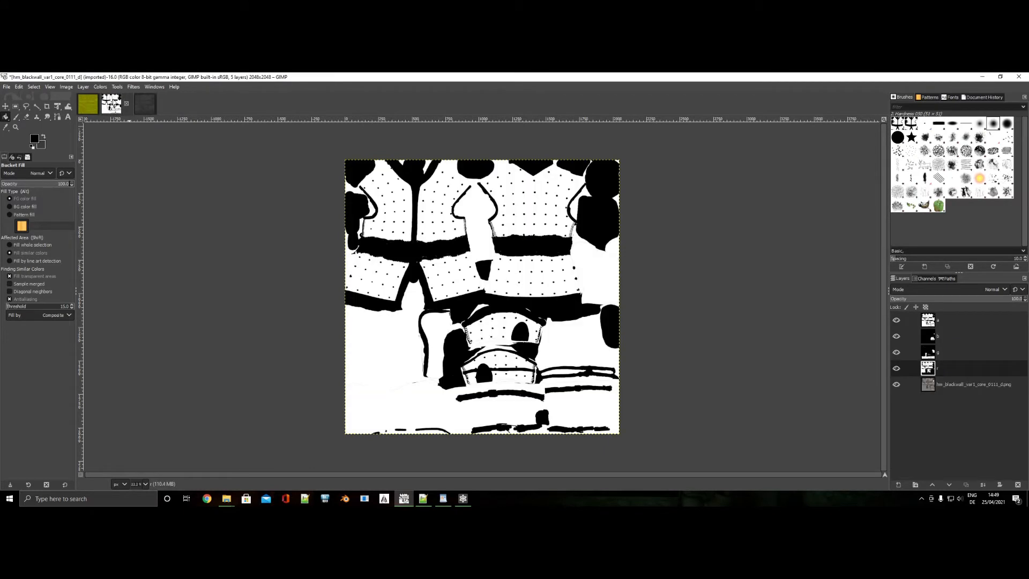
pyautogui.click(139, 111)
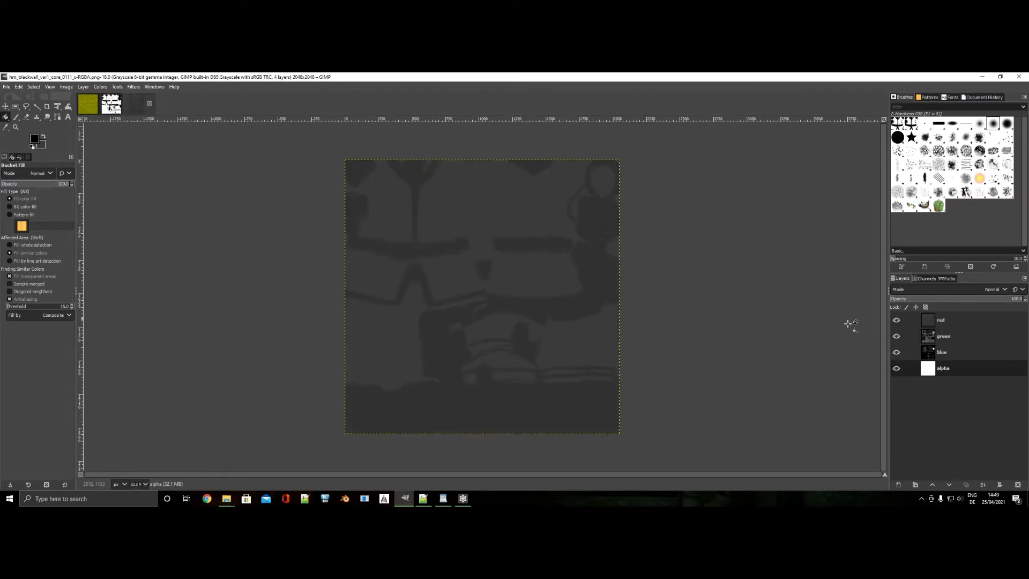
pyautogui.click(898, 321)
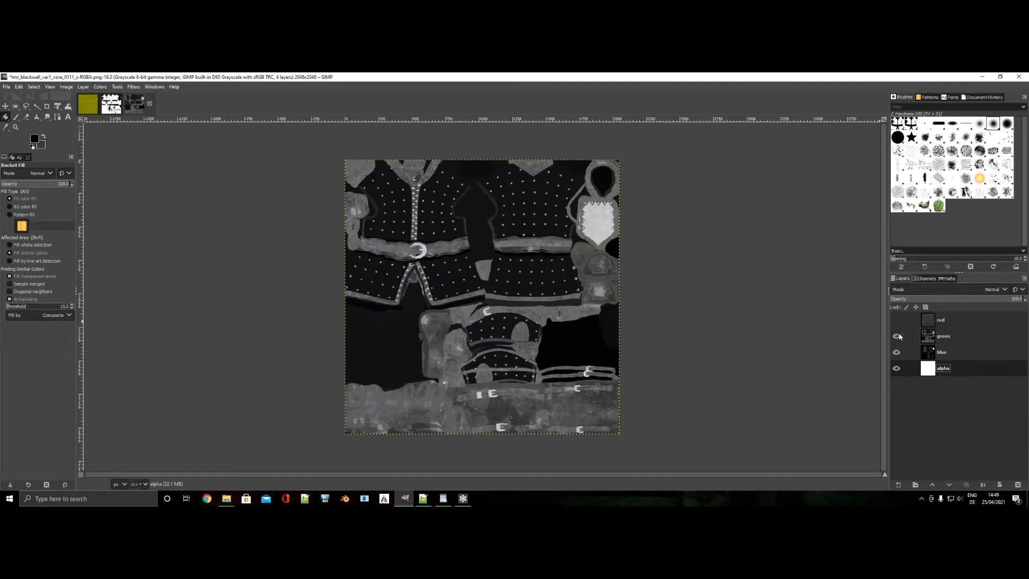
# Copy the blue layer of the decomposed hm_blackwall_var1_core_0111_s image into hm_blackwall_var1_core_0111_d as a new layer.
pyautogui.click(960, 355)
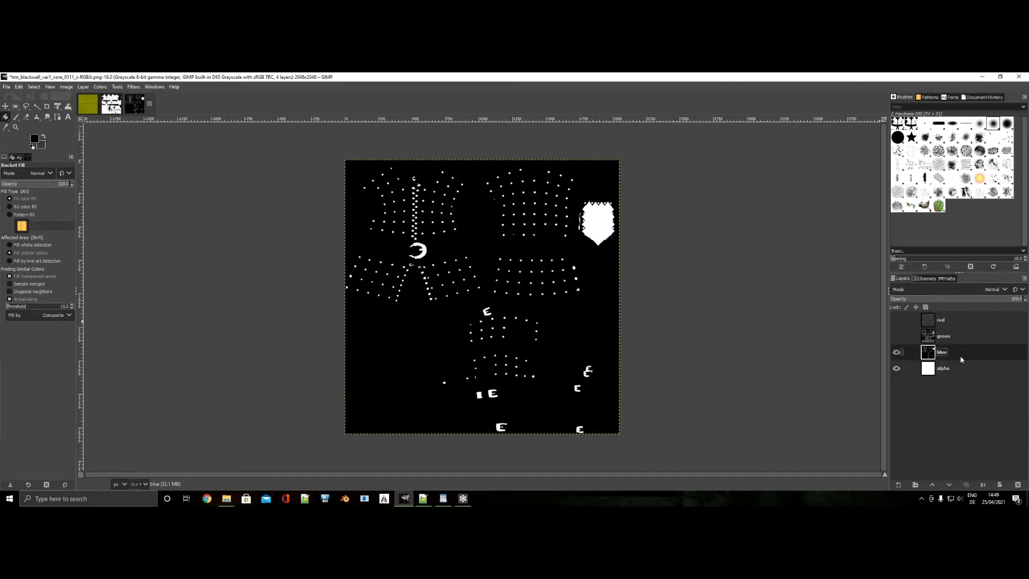
pyautogui.hotkey('ctrl', 'a')
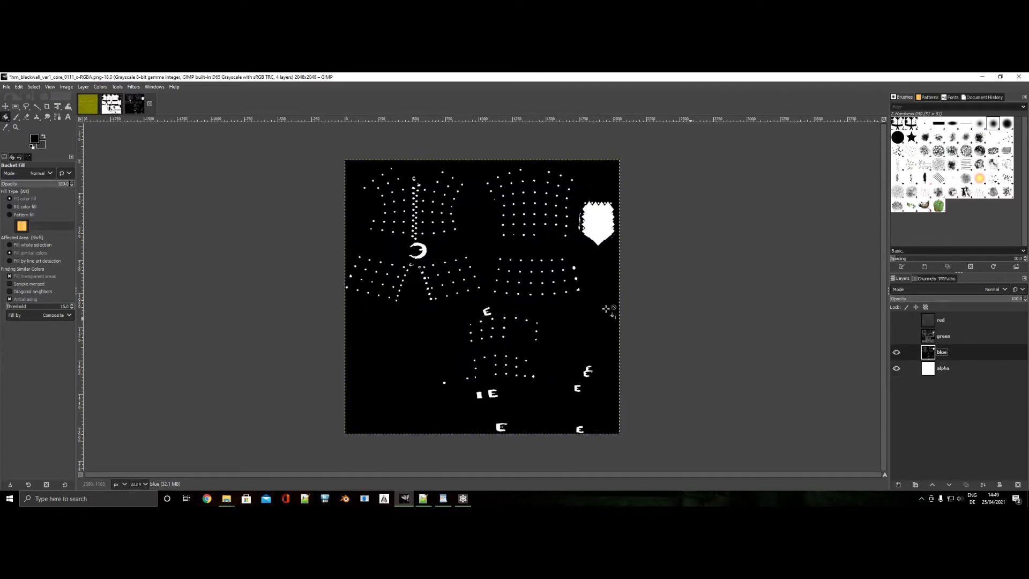
pyautogui.hotkey('ctrl', 'c')
pyautogui.click(112, 104)
pyautogui.hotkey('ctrl', 'v')
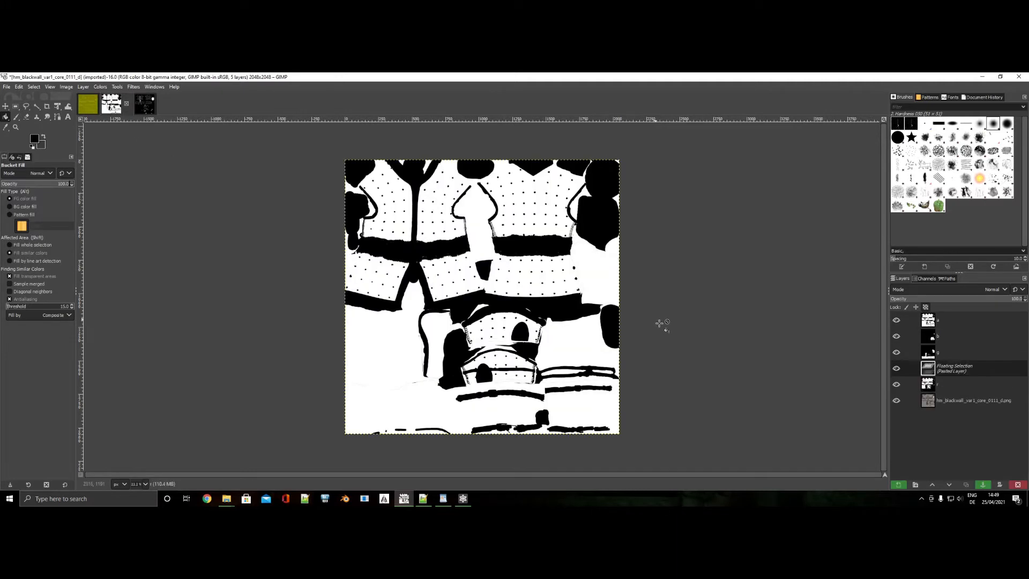
pyautogui.rightClick(938, 369)
pyautogui.click(964, 153)
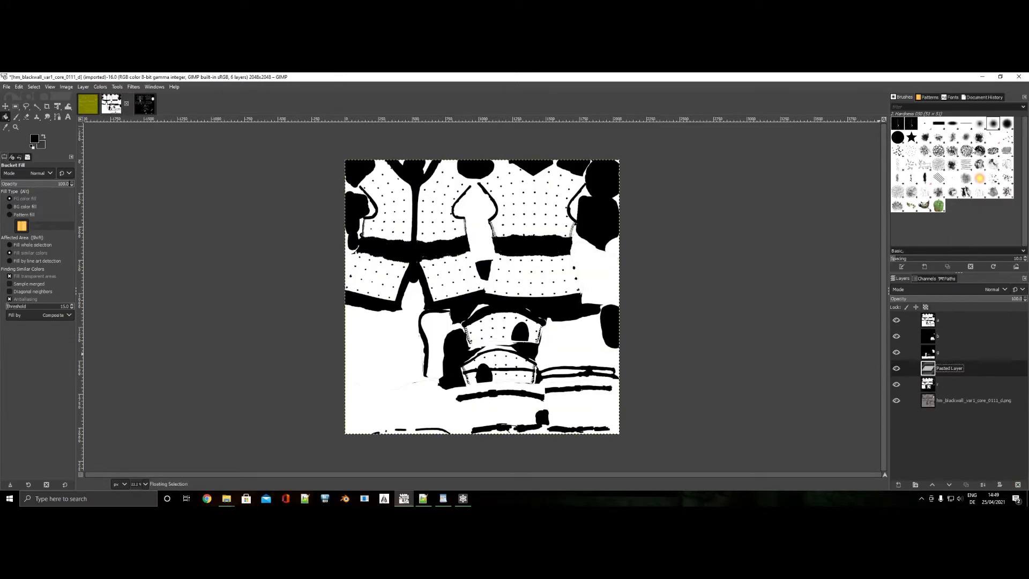
# Move the pasted layer to the top of the layer stack and rename it metal.
pyautogui.moveTo(958, 369); pyautogui.dragTo(949, 320)
pyautogui.doubleClick(948, 320)
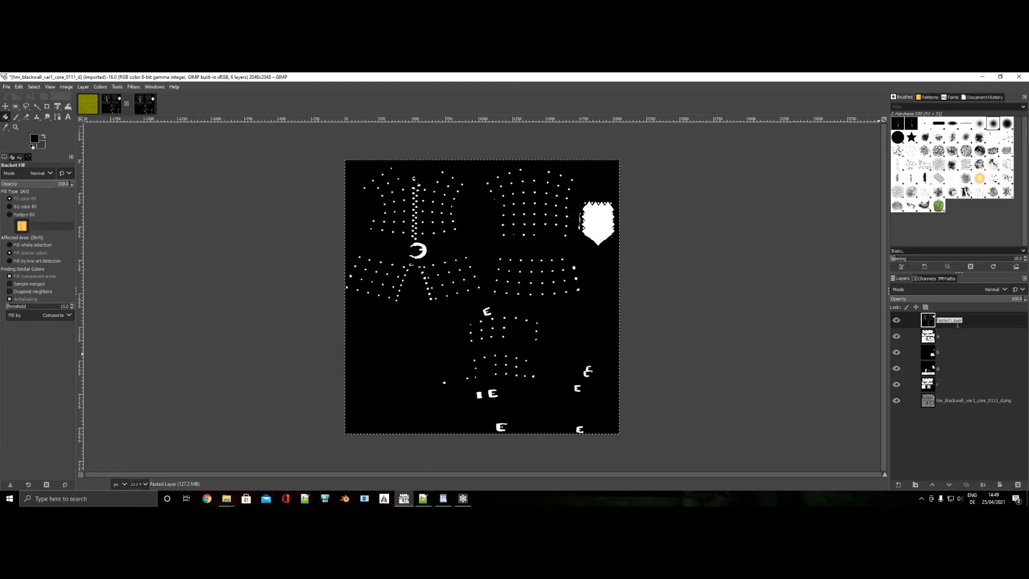
pyautogui.write('metal')
pyautogui.press('Return')
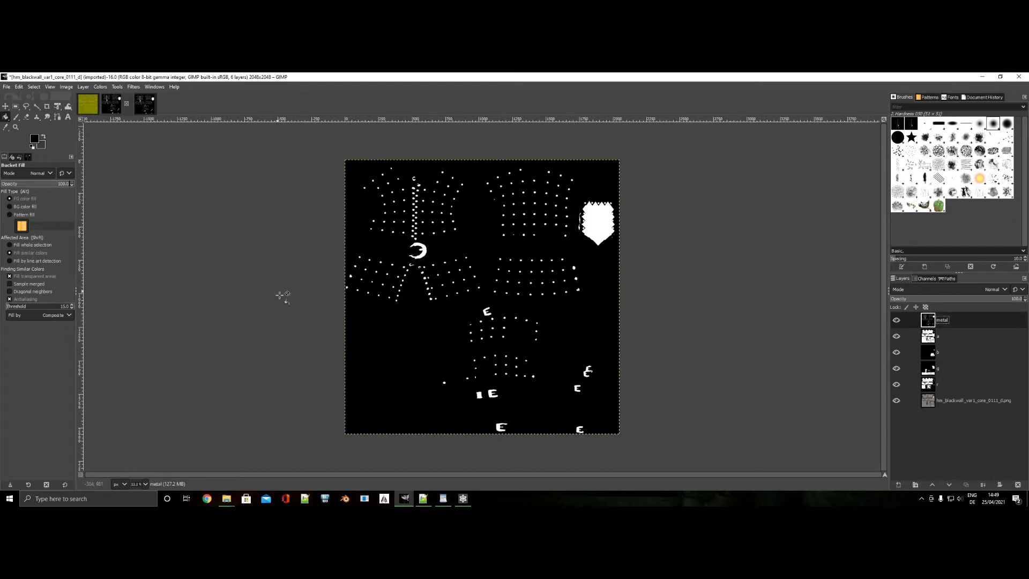
# Apply Color to Alpha to the metal layer with black (000000) as the color made transparent.
pyautogui.click(101, 87)
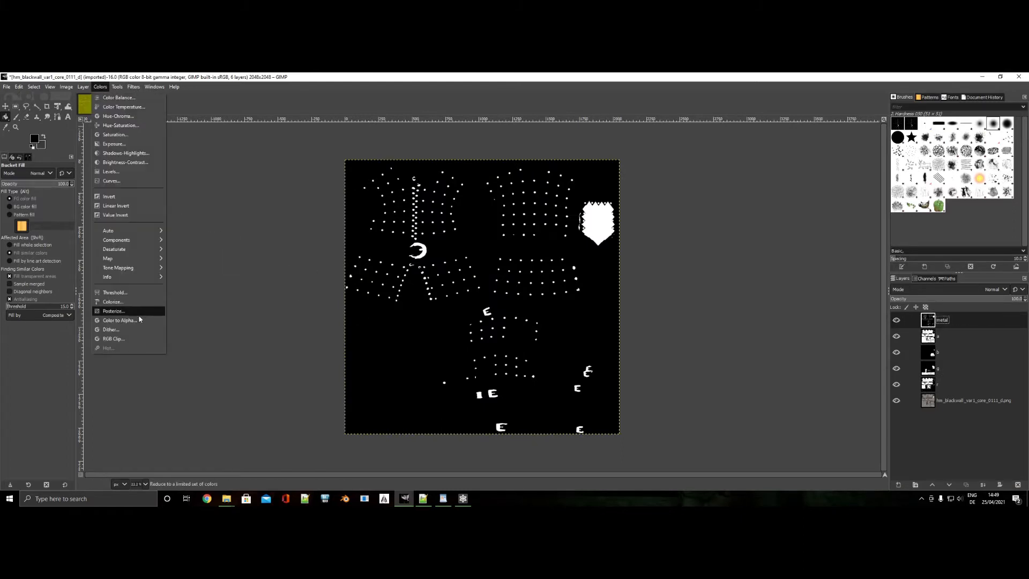
pyautogui.click(129, 317)
pyautogui.click(153, 324)
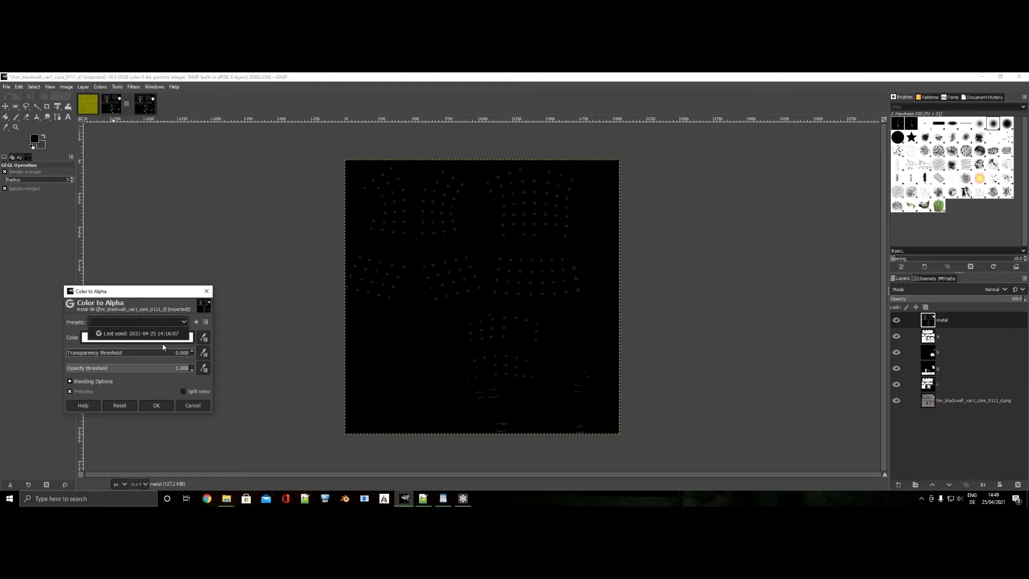
pyautogui.click(167, 343)
pyautogui.click(166, 341)
pyautogui.click(184, 386)
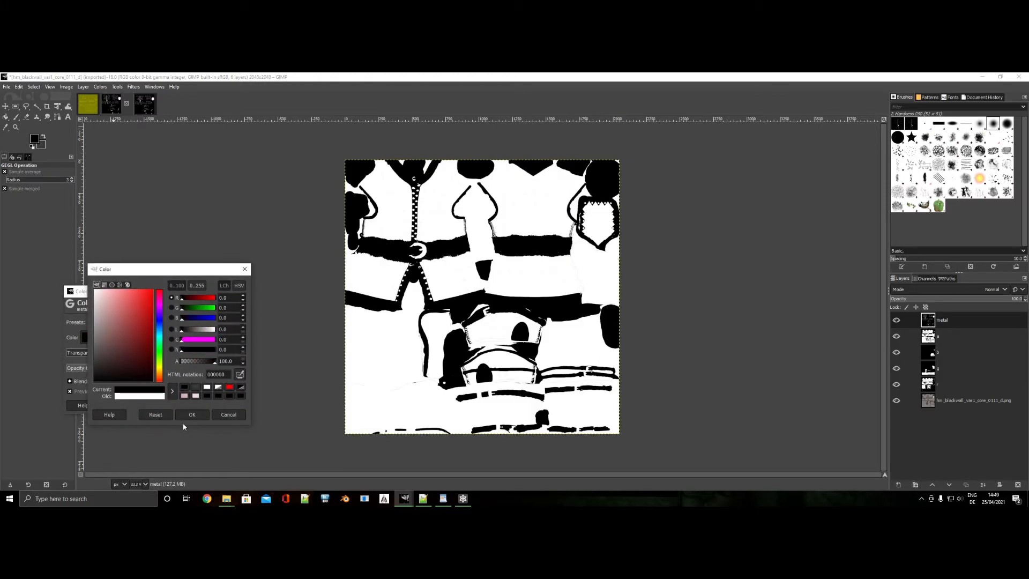
pyautogui.click(189, 416)
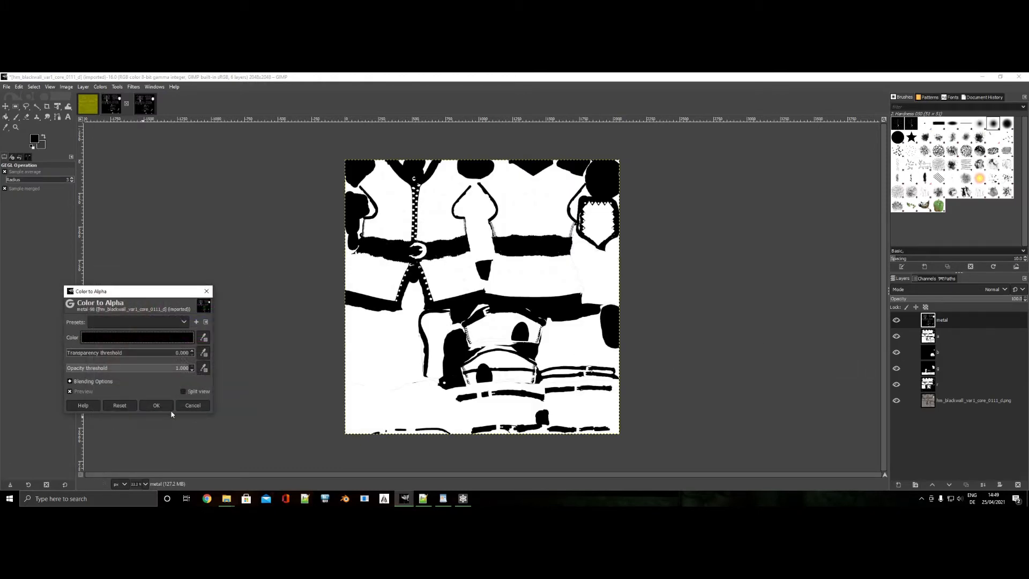
pyautogui.click(170, 410)
# Reapply Color to Alpha with the same black-removal settings to the b, g and r layers.
pyautogui.click(947, 352)
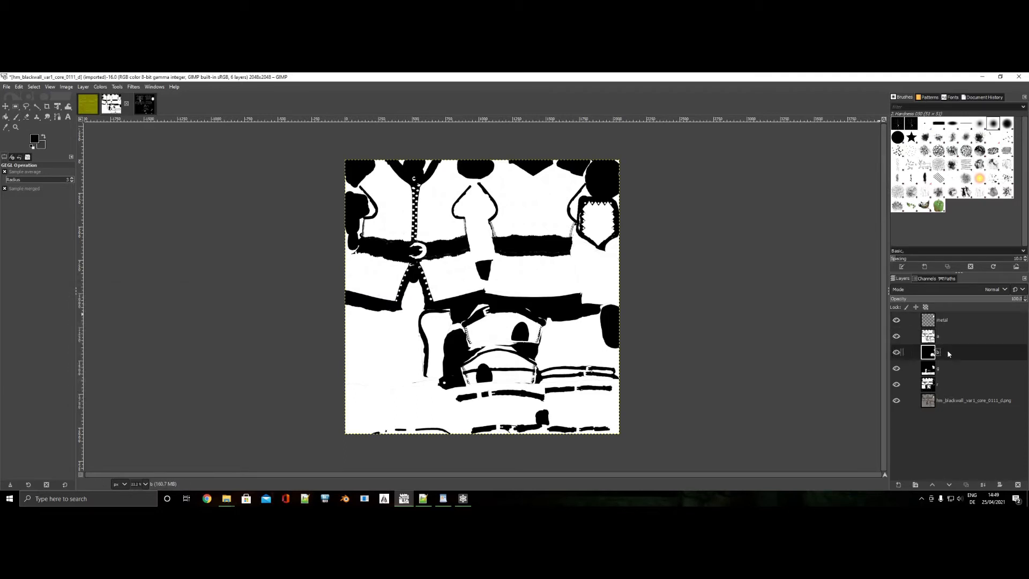
pyautogui.hotkey('ctrl', 'f')
pyautogui.click(946, 368)
pyautogui.hotkey('ctrl', 'f')
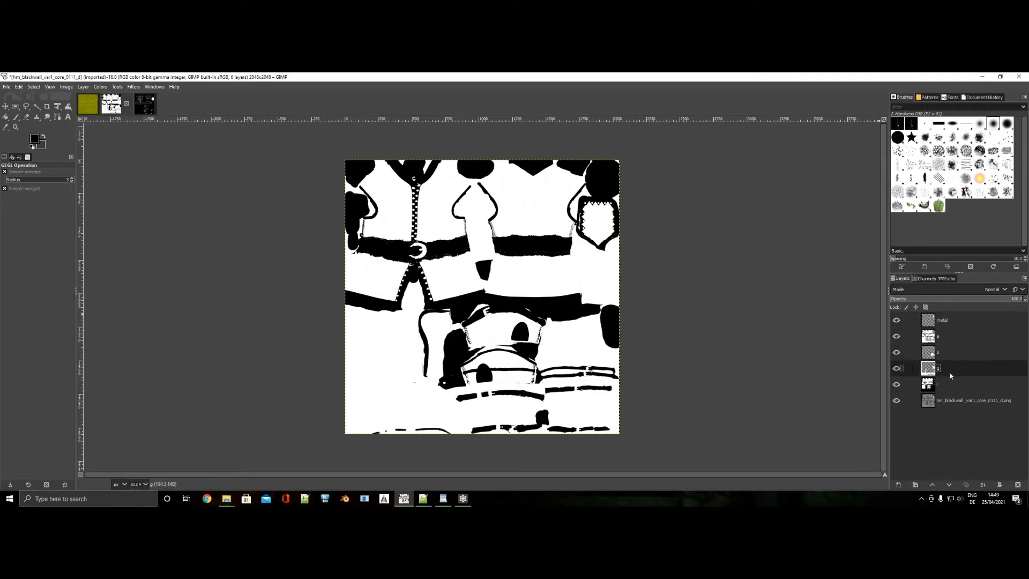
pyautogui.click(954, 385)
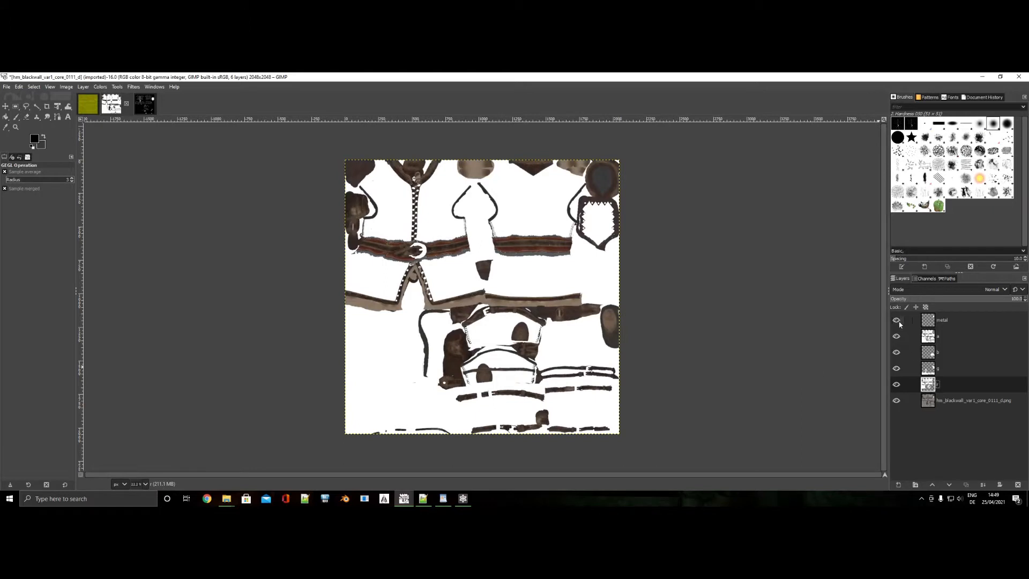
# Hide the metal, a, b, g and r mask layers so only the diffuse texture is displayed.
pyautogui.click(896, 352)
pyautogui.click(896, 368)
pyautogui.click(938, 322)
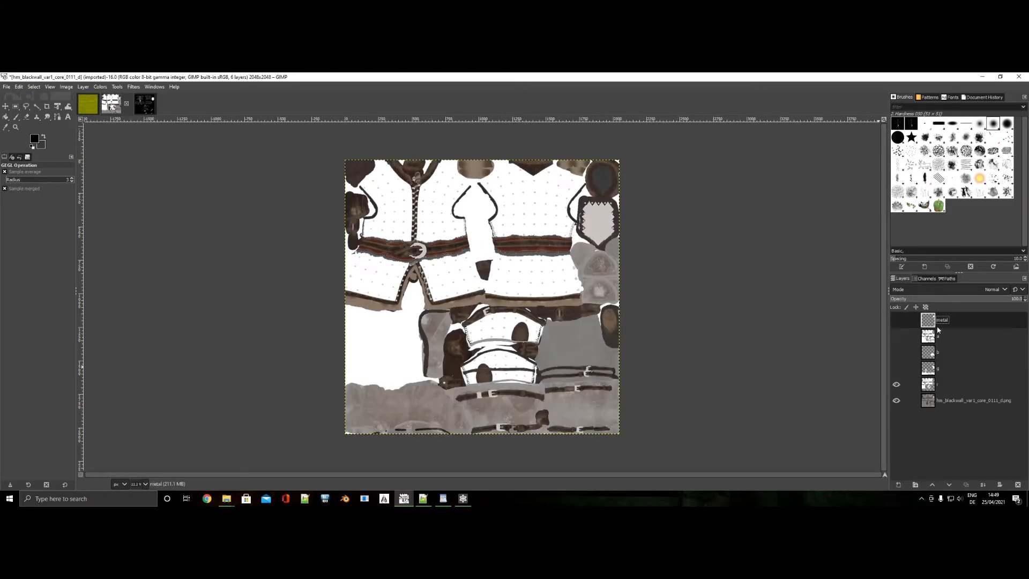
pyautogui.click(896, 385)
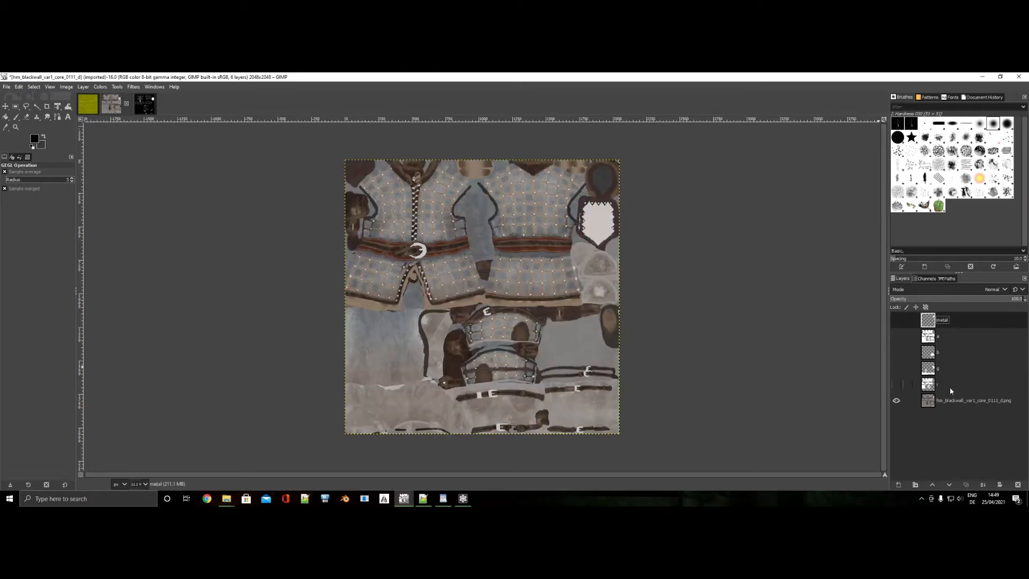
# Create a selection from the metal layer's alpha.
pyautogui.rightClick(940, 322)
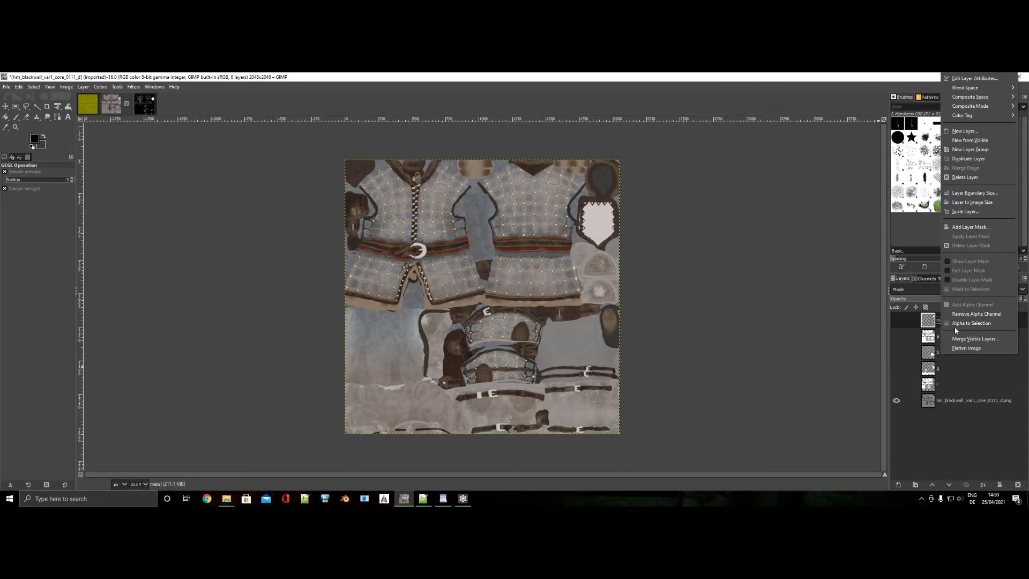
pyautogui.click(955, 323)
pyautogui.hotkey('ctrl', 'c')
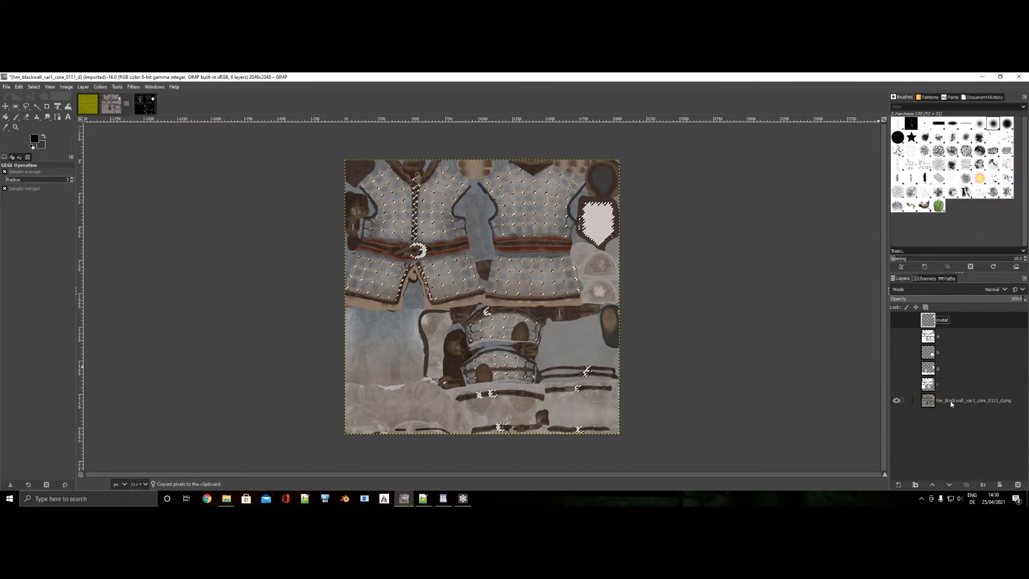
pyautogui.click(950, 403)
pyautogui.hotkey('ctrl', 'v')
pyautogui.rightClick(951, 403)
pyautogui.click(935, 370)
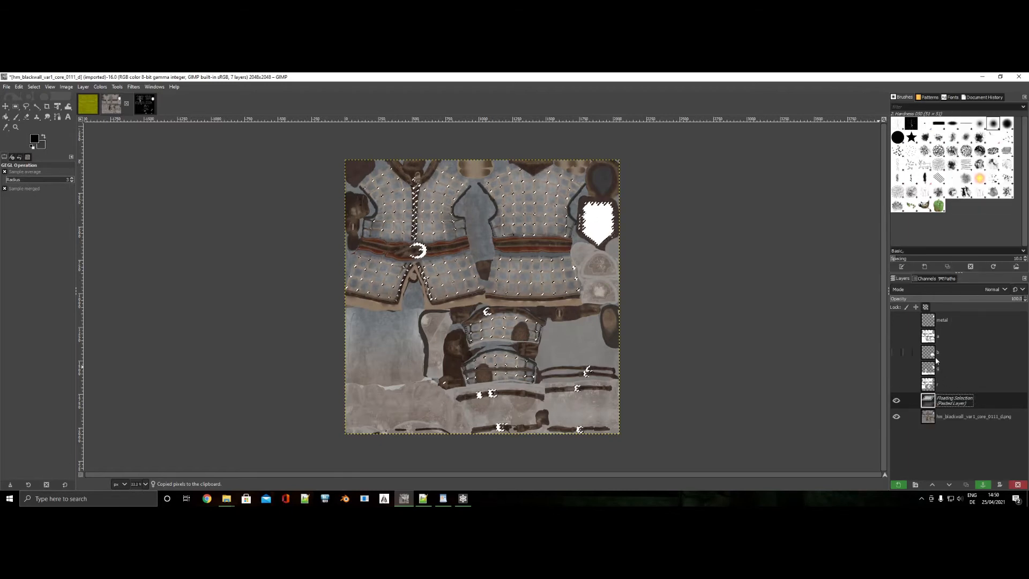
pyautogui.hotkey('ctrl', 'h')
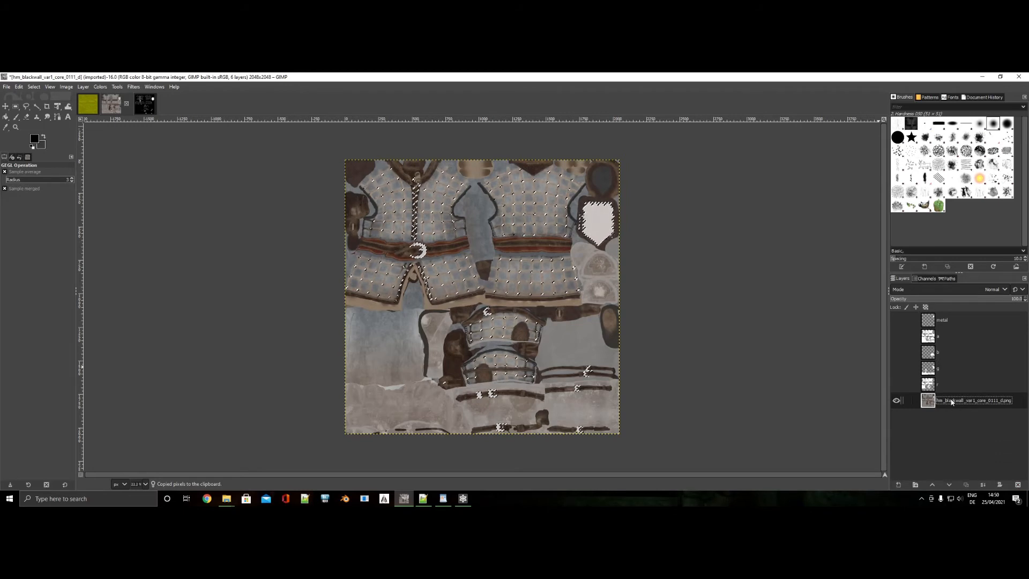
# Copy the selected metal areas of the hm_blackwall_var1_core_0111_d.png layer into a new layer directly above it.
pyautogui.hotkey('ctrl', 'v')
pyautogui.rightClick(952, 401)
pyautogui.click(902, 186)
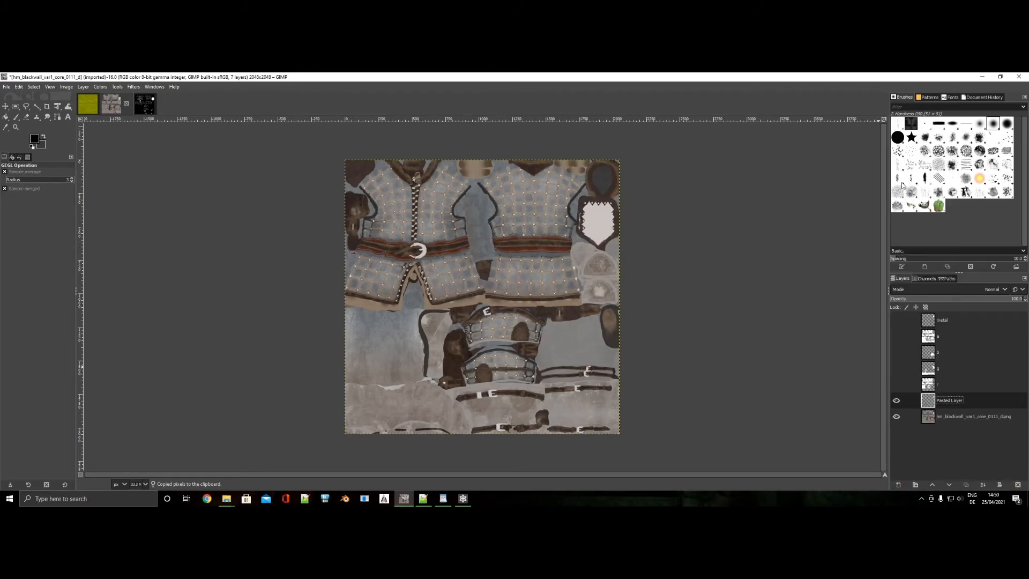
# Colorize the pasted metal-area layer with pure cyan (00ffff) and reduce its lightness.
pyautogui.click(102, 88)
pyautogui.click(129, 298)
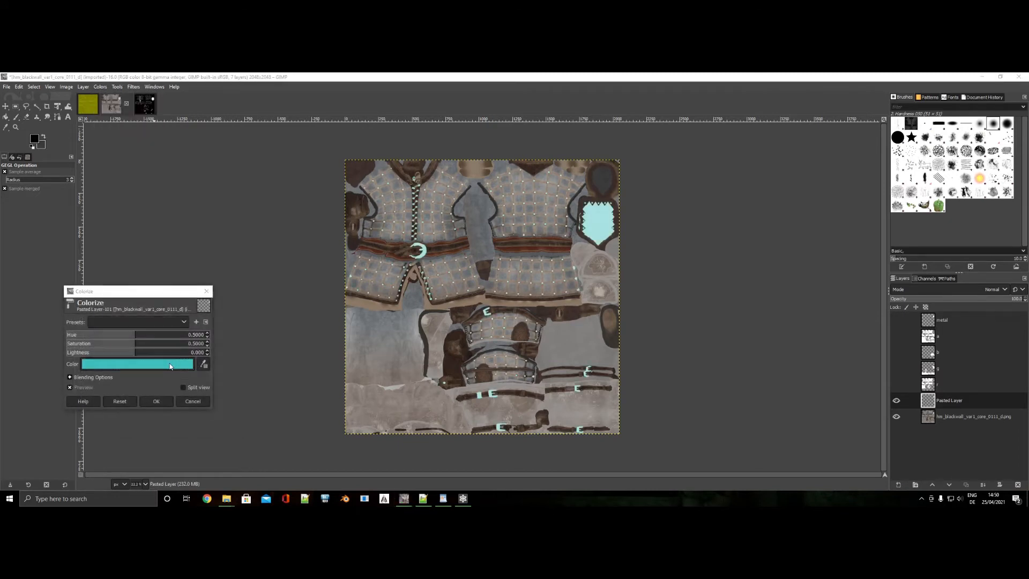
pyautogui.click(137, 364)
pyautogui.moveTo(140, 338); pyautogui.dragTo(164, 301)
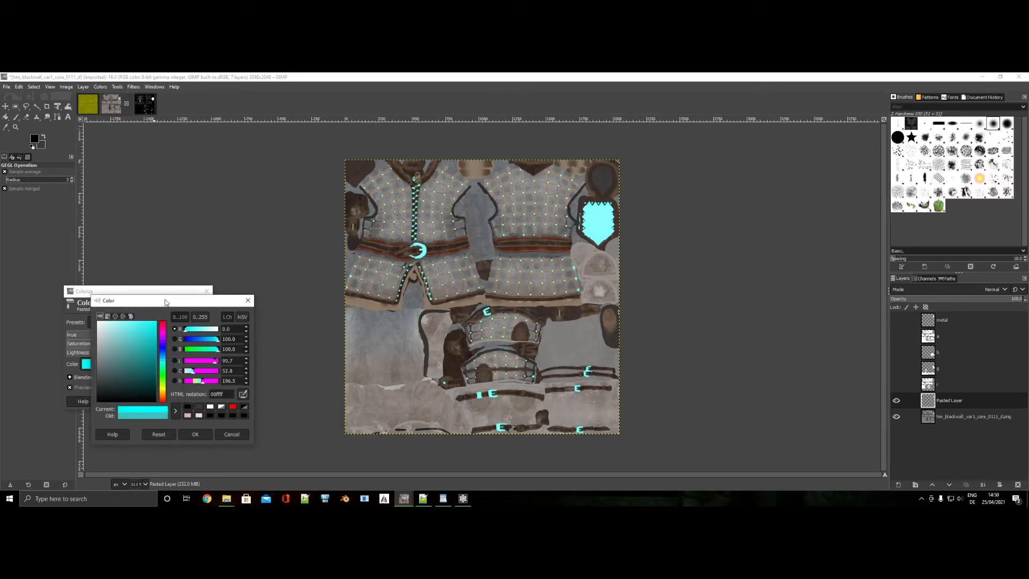
pyautogui.click(194, 438)
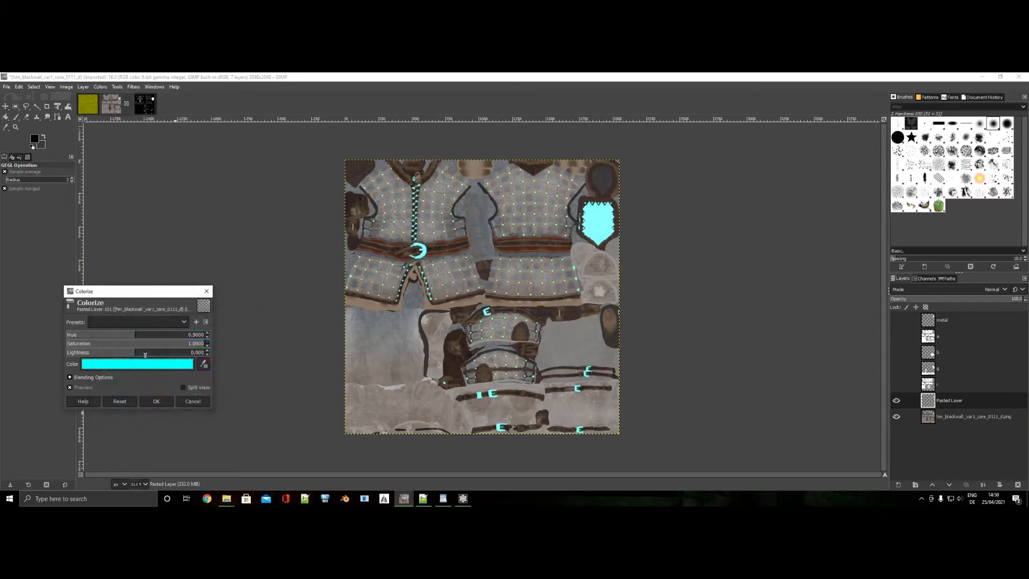
pyautogui.moveTo(137, 353); pyautogui.dragTo(115, 351)
pyautogui.click(152, 403)
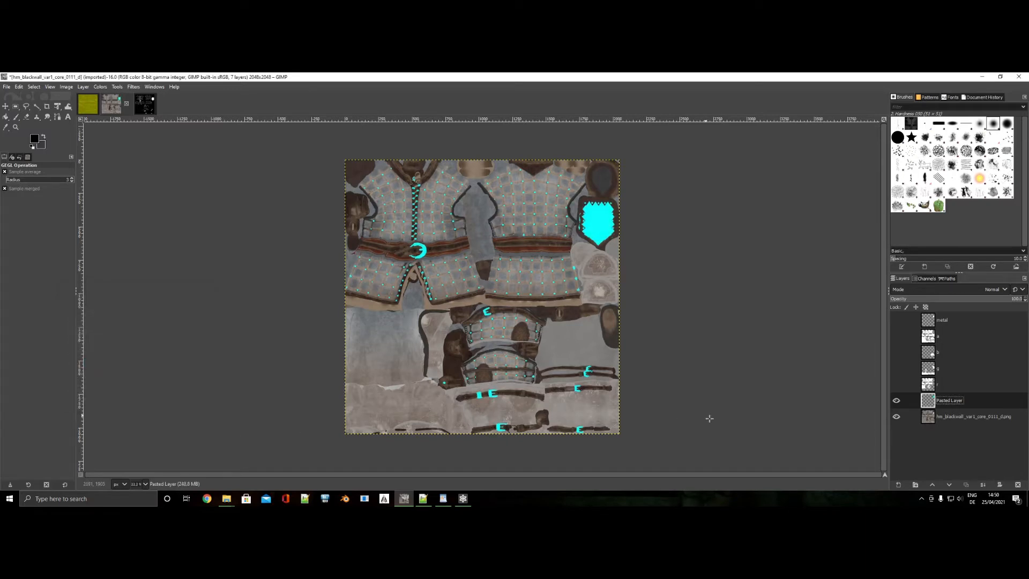
# Rename the cyan pasted layer metal.
pyautogui.doubleClick(949, 400)
pyautogui.write('metal')
pyautogui.press('Return')
# Select the r layer's alpha and copy that area of the diffuse texture into a new layer directly above it.
pyautogui.rightClick(938, 386)
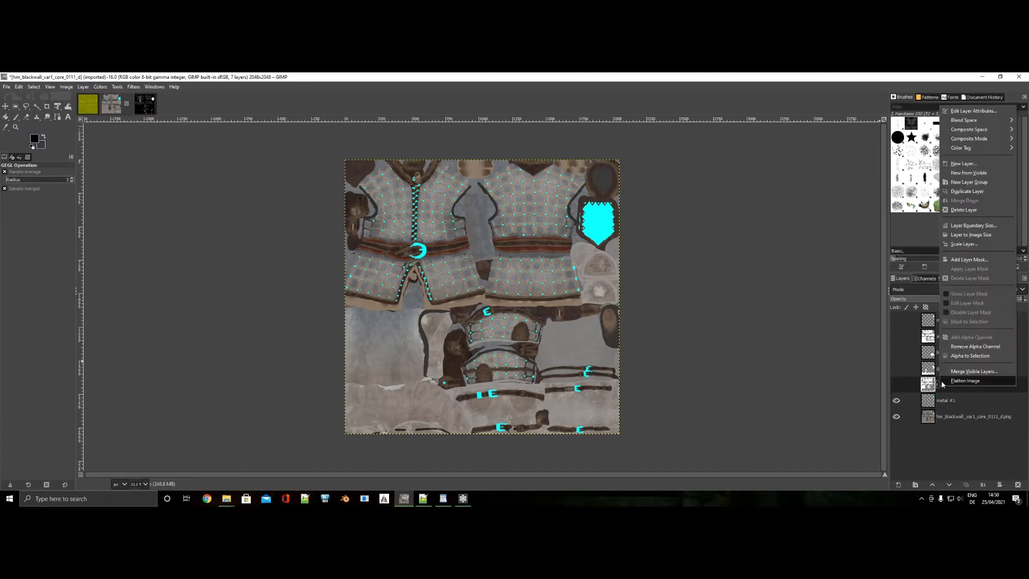
pyautogui.click(975, 355)
pyautogui.hotkey('ctrl', 'c')
pyautogui.hotkey('ctrl', 'v')
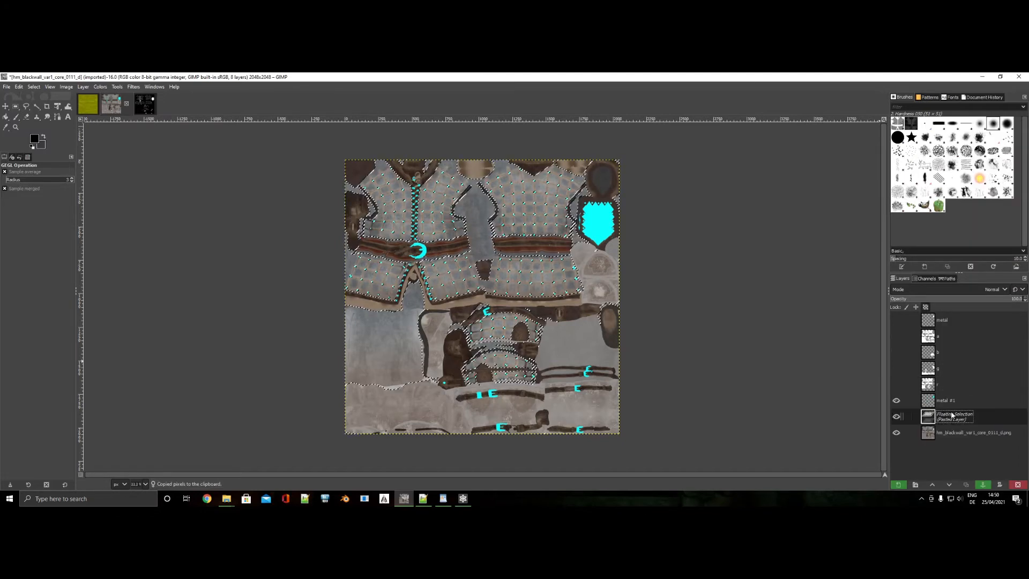
pyautogui.rightClick(953, 416)
pyautogui.click(977, 187)
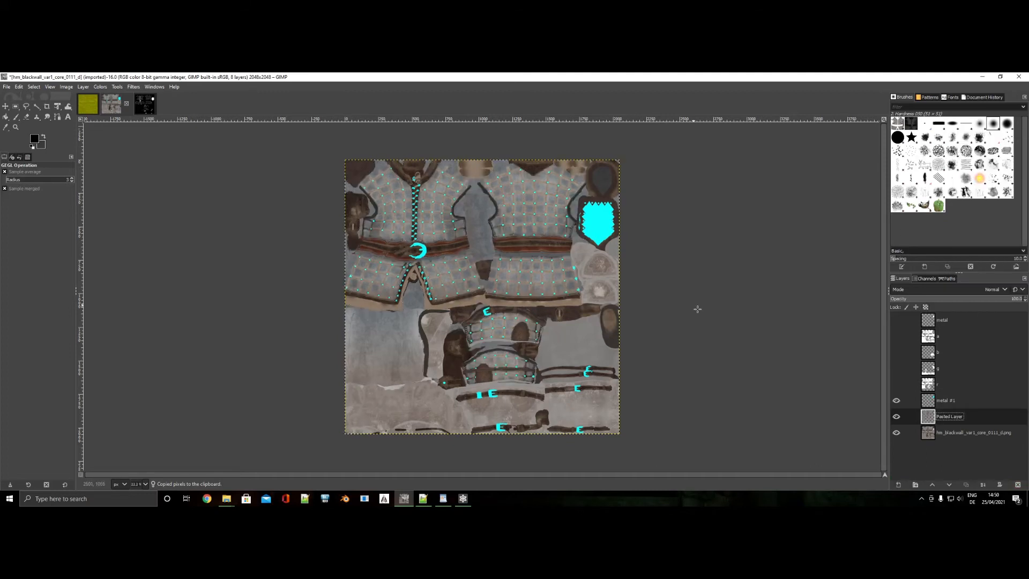
# Colorize the pasted r-area layer with a dark muted purple (4a3542).
pyautogui.hotkey('ctrl', 'shift', 'f')
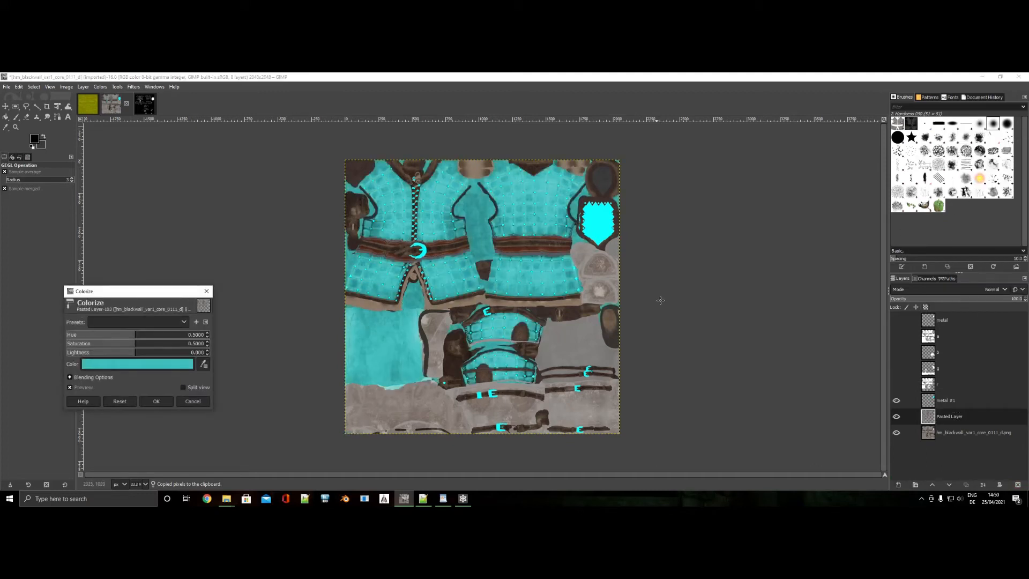
pyautogui.click(178, 368)
pyautogui.click(153, 345)
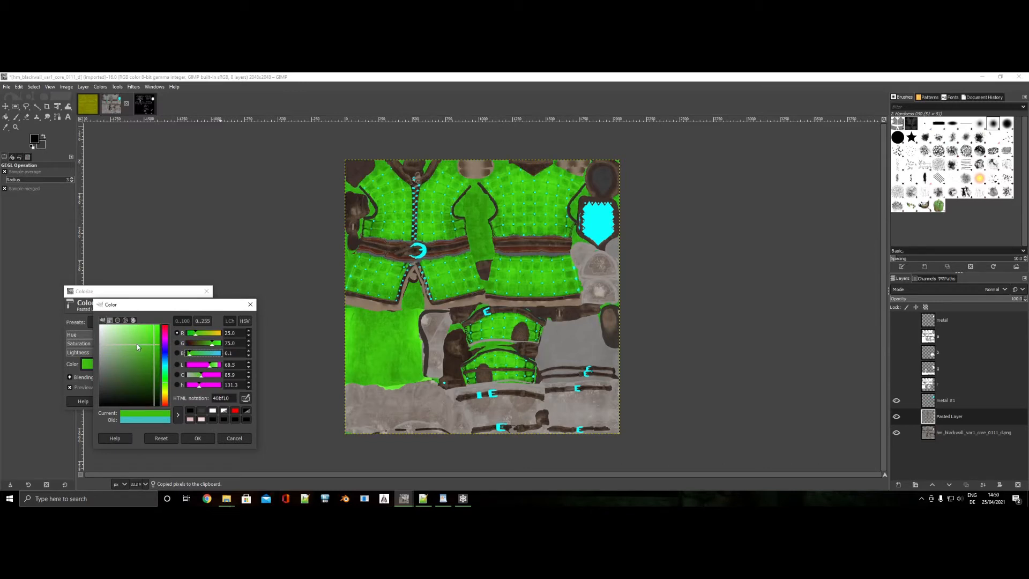
pyautogui.moveTo(137, 347); pyautogui.dragTo(119, 378)
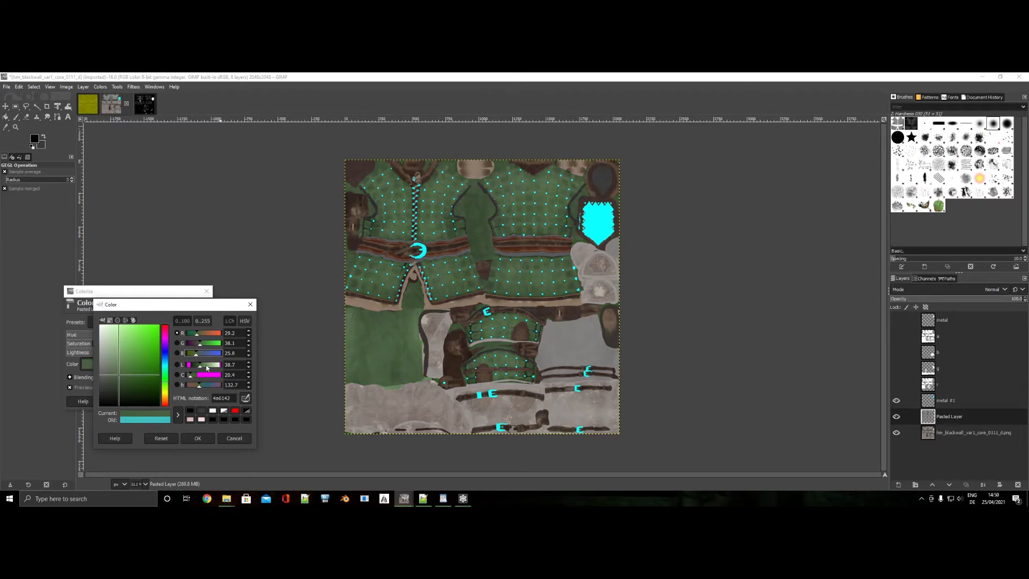
pyautogui.moveTo(199, 345); pyautogui.dragTo(194, 347)
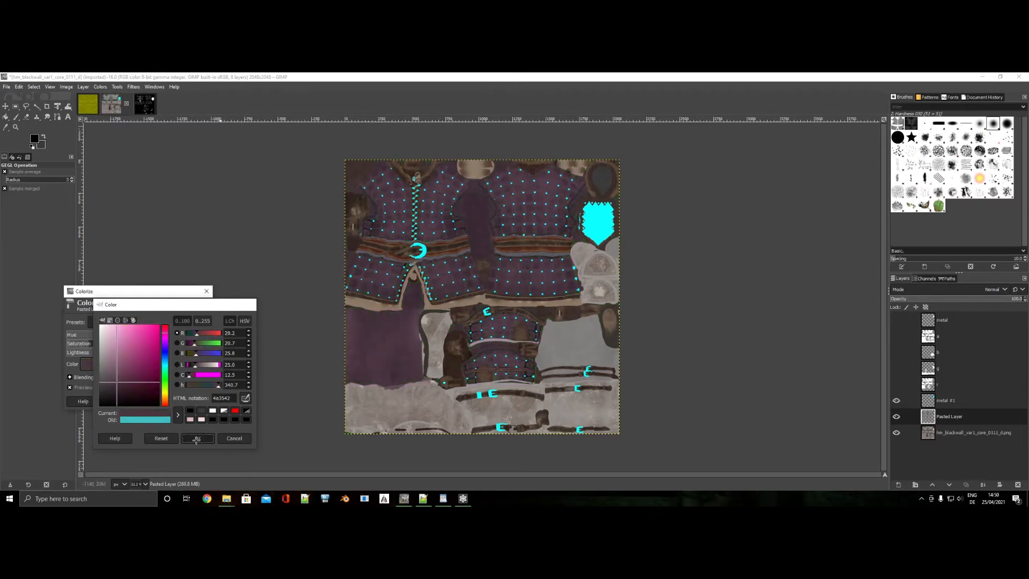
pyautogui.click(197, 437)
pyautogui.click(166, 400)
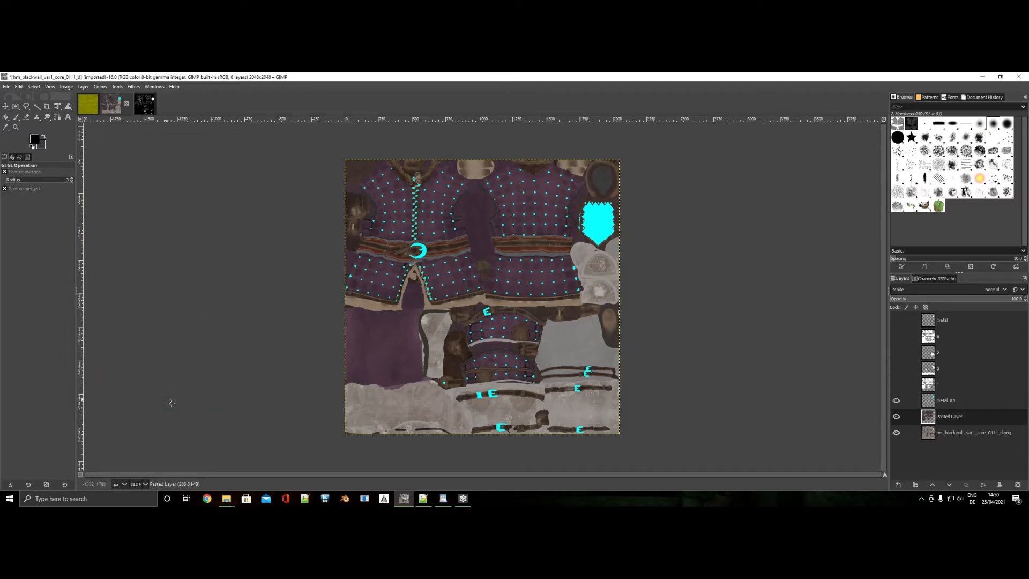
# Rename the dark purple pasted layer r.
pyautogui.doubleClick(958, 418)
pyautogui.write('r')
pyautogui.press('Return')
pyautogui.click(953, 374)
pyautogui.rightClick(953, 368)
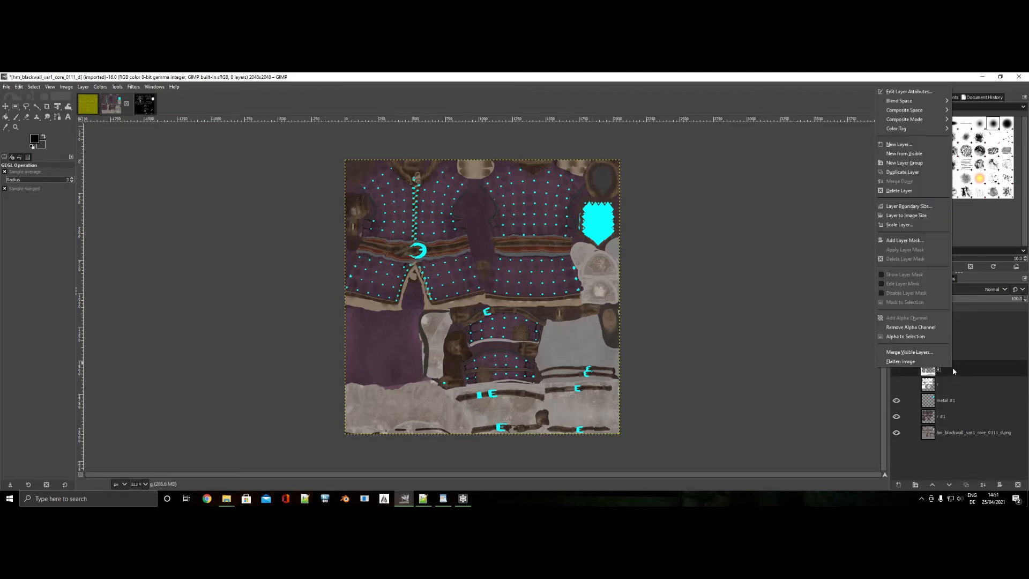
pyautogui.click(909, 336)
pyautogui.click(956, 433)
pyautogui.hotkey('ctrl', 'c')
pyautogui.hotkey('ctrl', 'v')
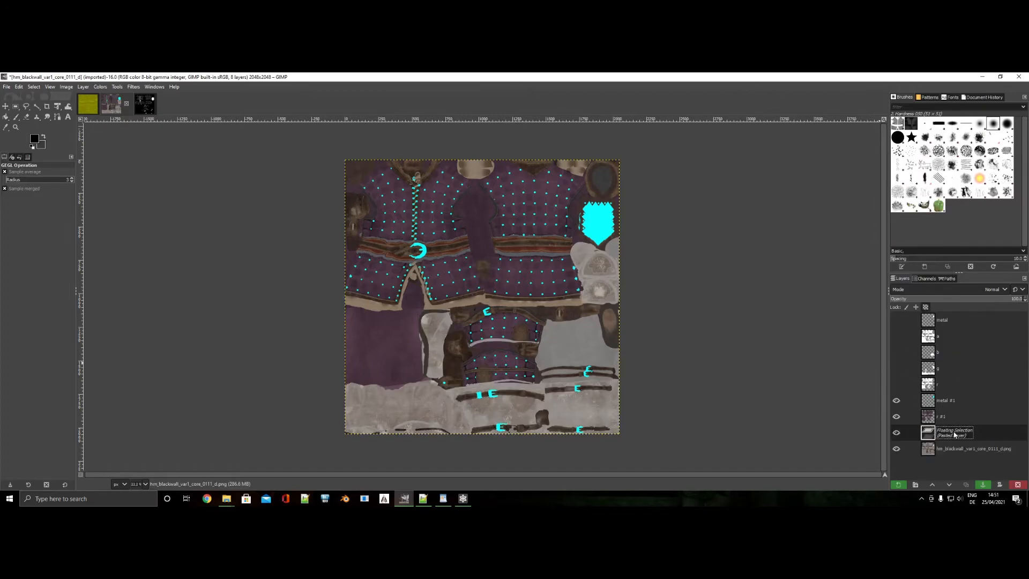
pyautogui.rightClick(953, 431)
pyautogui.click(901, 208)
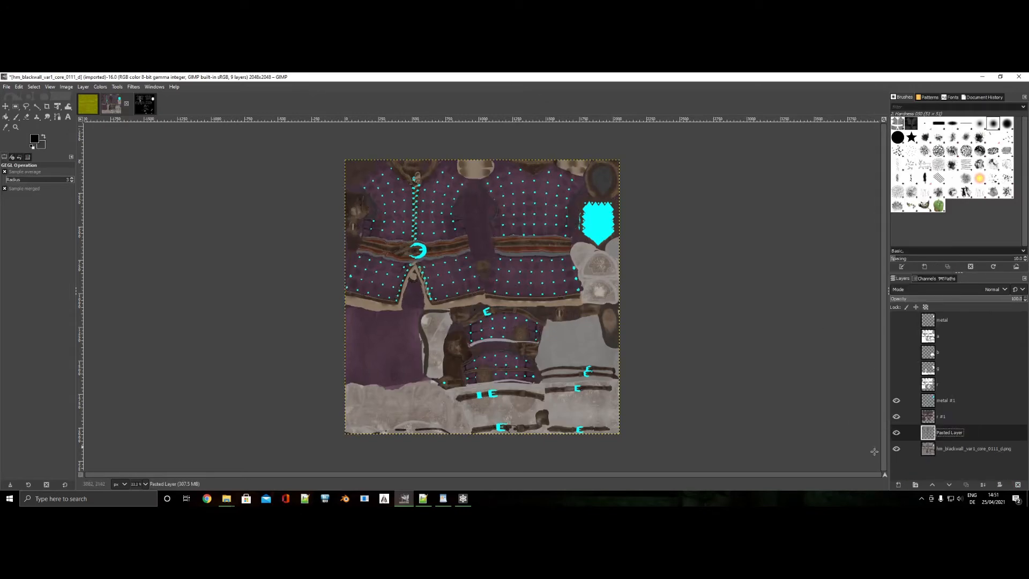
pyautogui.hotkey('ctrl', 'z')
pyautogui.hotkey('ctrl', 'z')
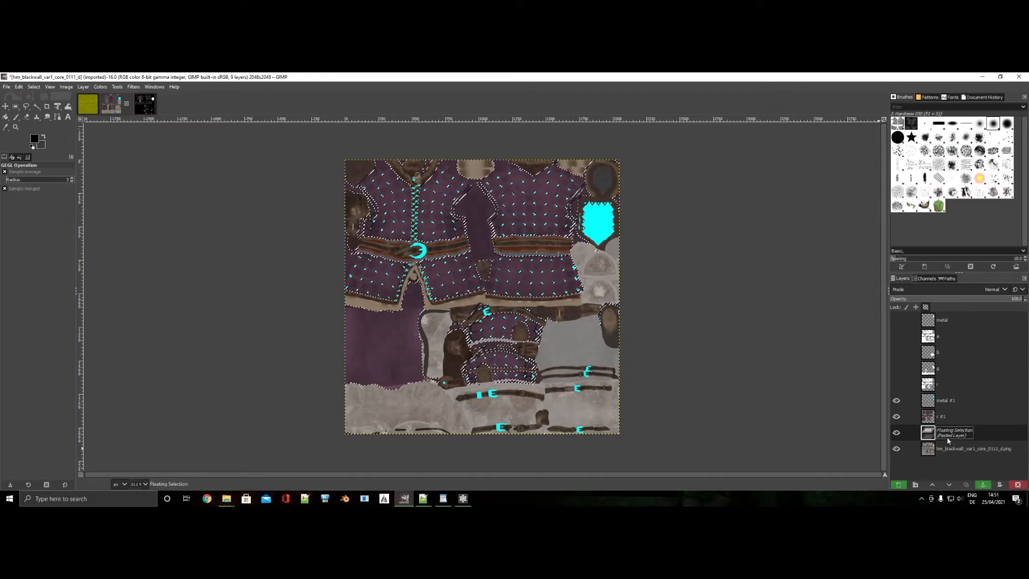
# Select the g layer's alpha and copy that area of the diffuse texture into a new layer directly above it.
pyautogui.click(946, 373)
pyautogui.rightClick(947, 373)
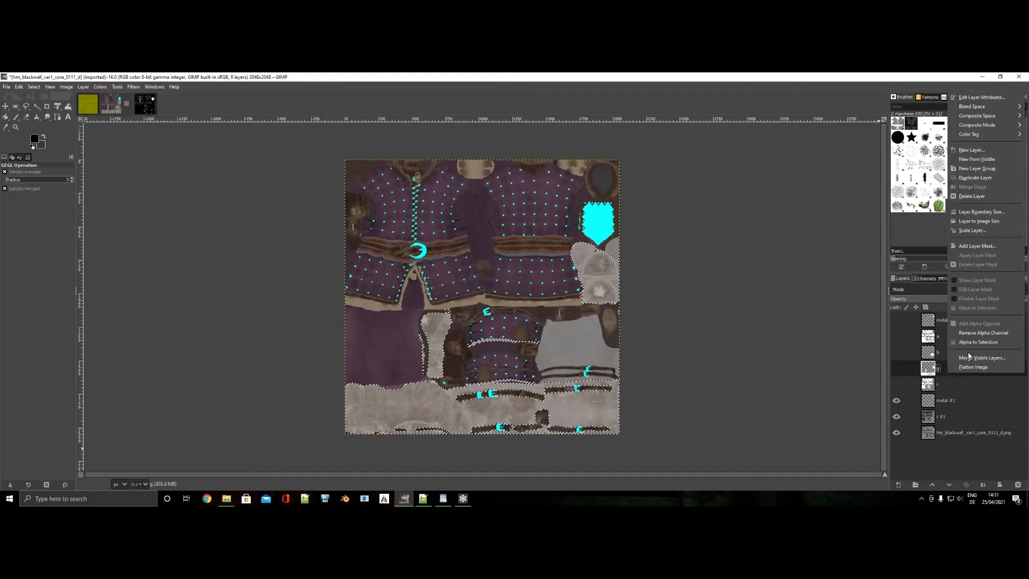
pyautogui.click(975, 337)
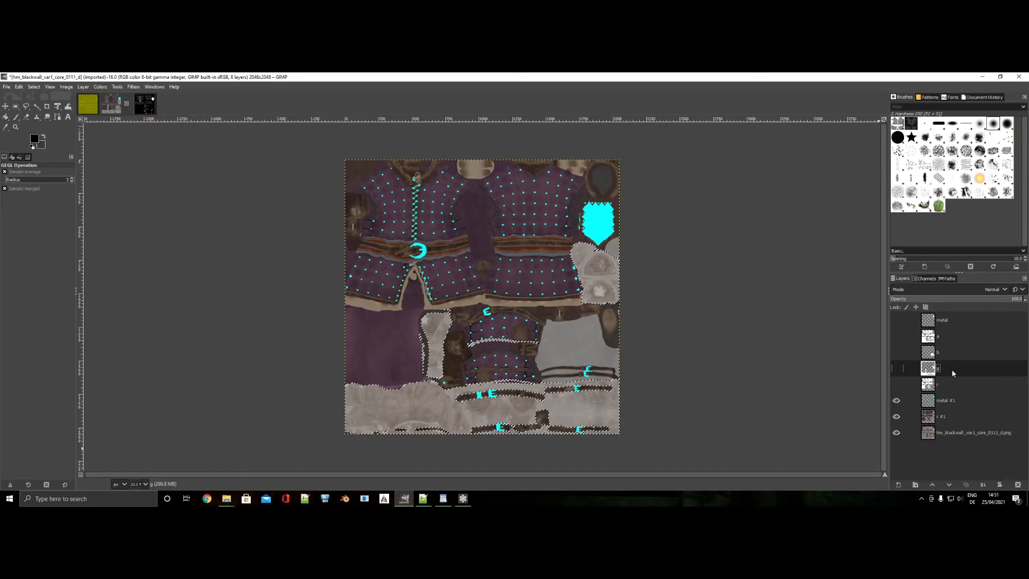
pyautogui.click(945, 432)
pyautogui.hotkey('ctrl', 'c')
pyautogui.hotkey('ctrl', 'v')
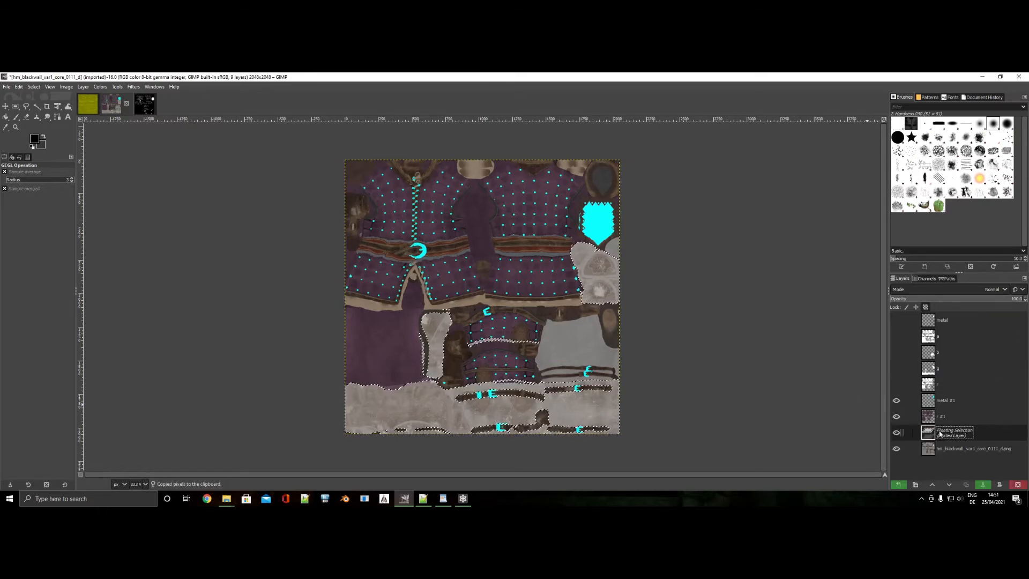
pyautogui.rightClick(943, 432)
pyautogui.click(969, 214)
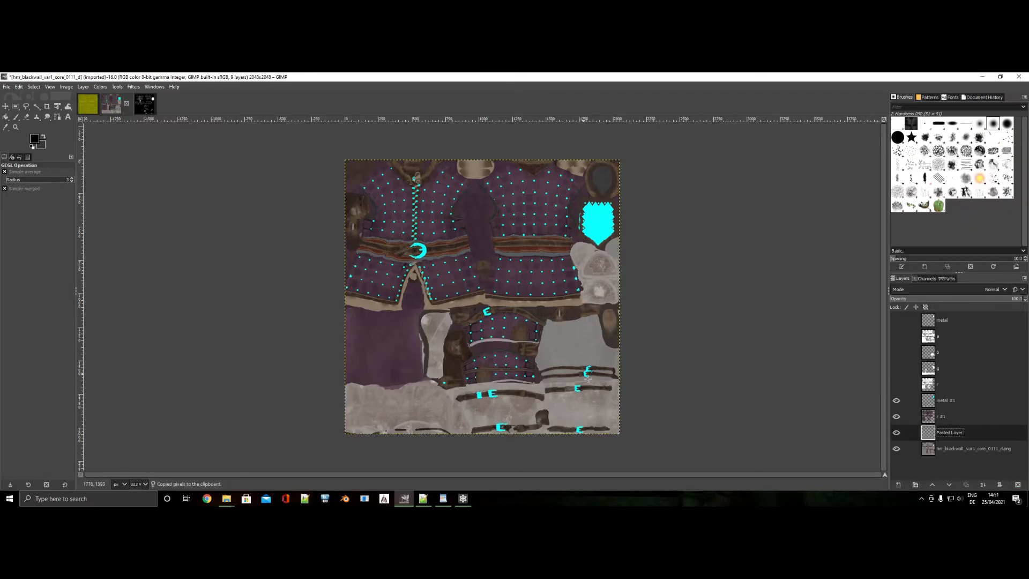
# Colorize the pasted g-area layer with purple (782776).
pyautogui.hotkey('ctrl', 'shift', 'f')
pyautogui.click(160, 364)
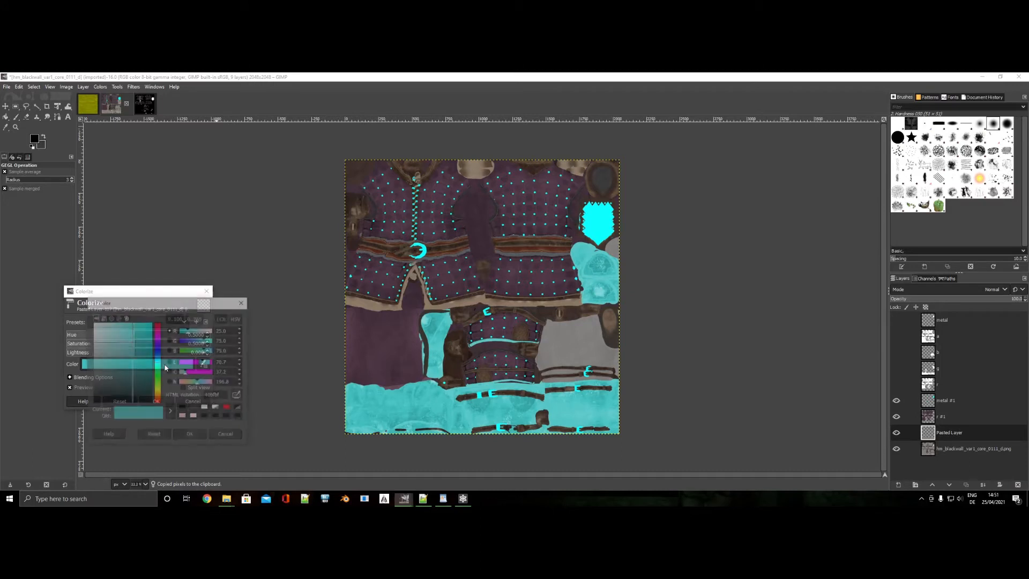
pyautogui.click(158, 337)
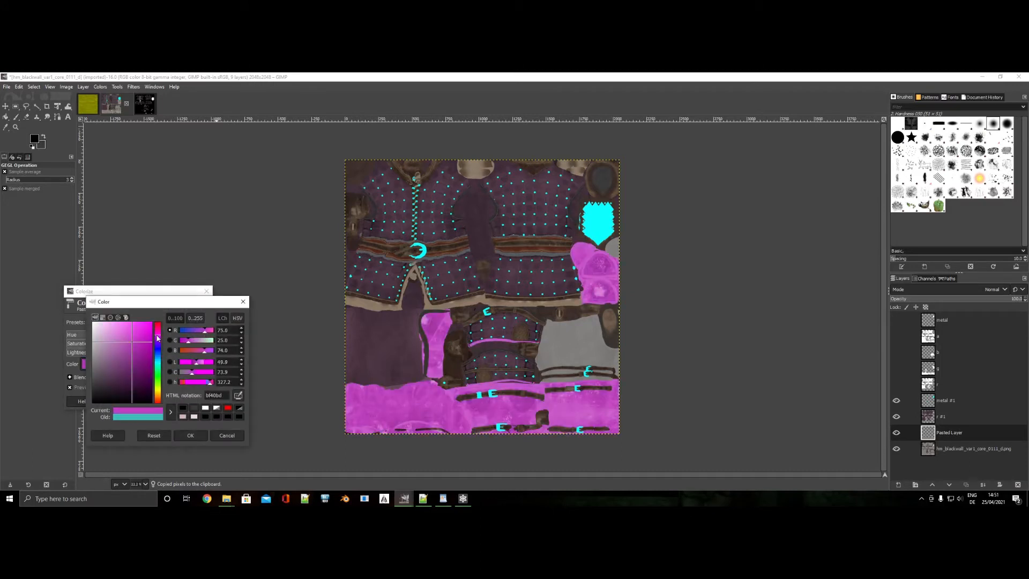
pyautogui.click(136, 362)
pyautogui.click(137, 374)
pyautogui.click(131, 363)
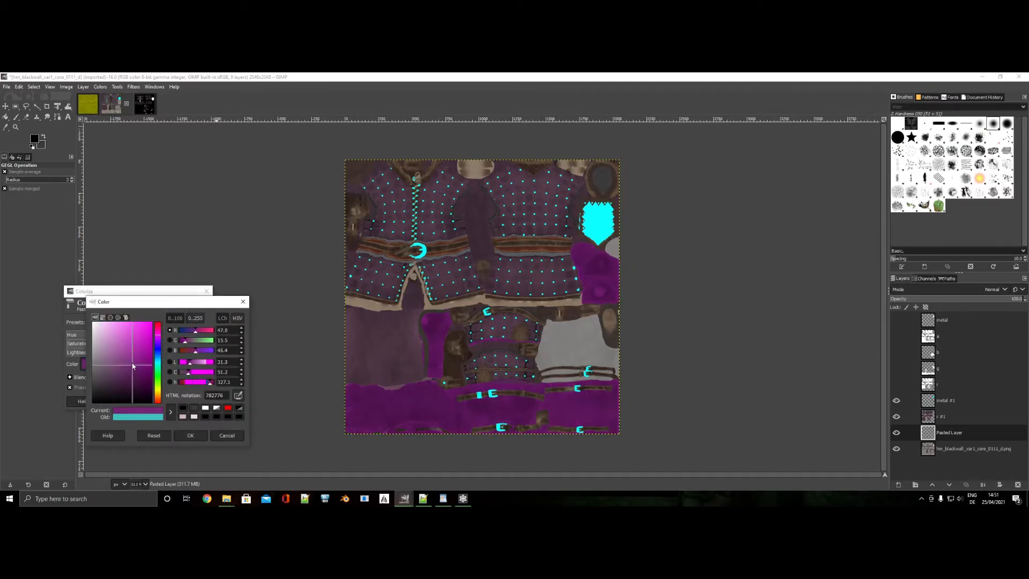
pyautogui.click(184, 435)
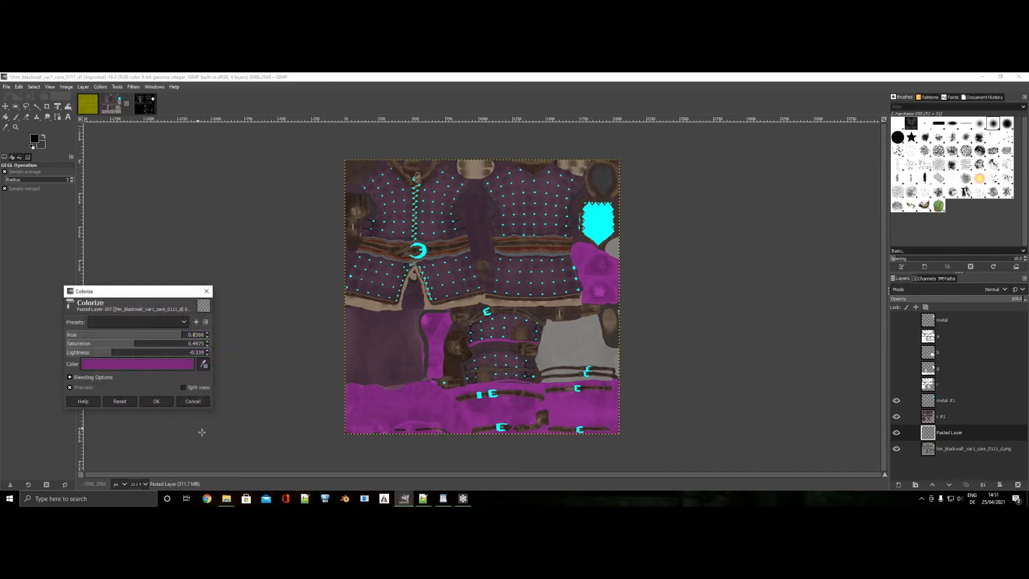
pyautogui.click(157, 402)
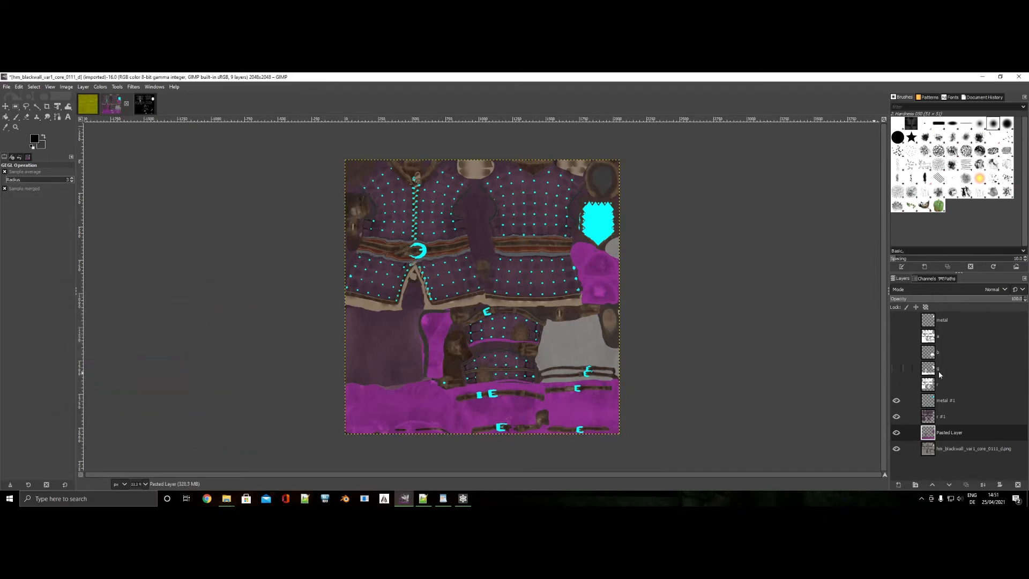
# Select the b layer's alpha and copy that area of the diffuse texture into a new layer directly above it.
pyautogui.click(937, 337)
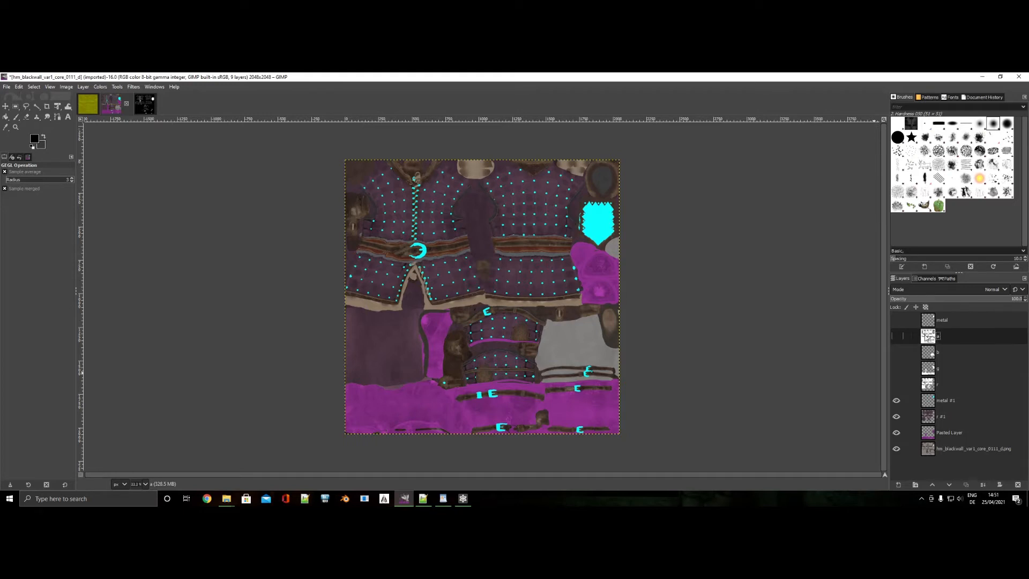
pyautogui.click(931, 354)
pyautogui.rightClick(939, 356)
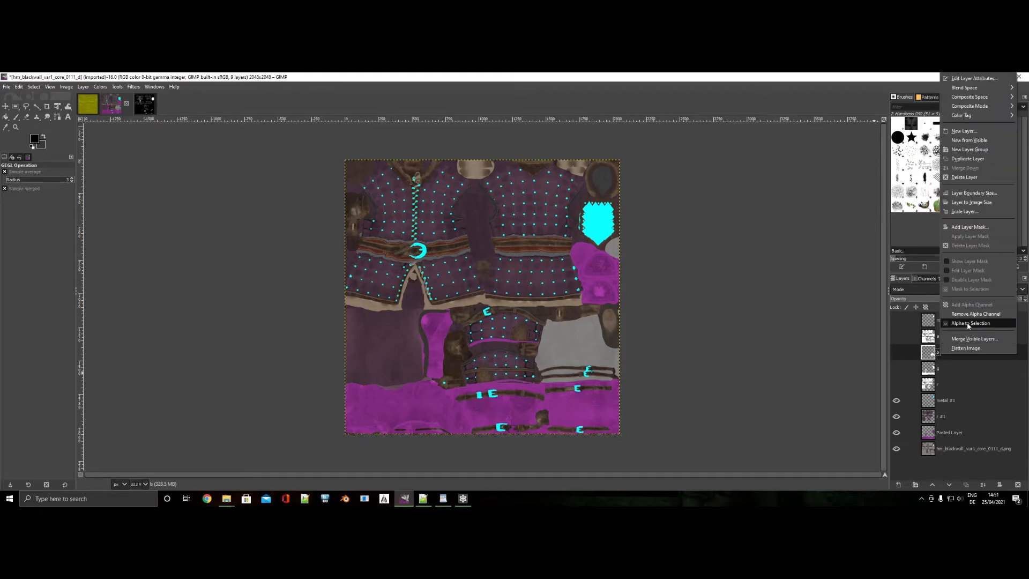
pyautogui.click(964, 324)
pyautogui.click(951, 450)
pyautogui.hotkey('ctrl', 'c')
pyautogui.hotkey('ctrl', 'v')
pyautogui.rightClick(952, 449)
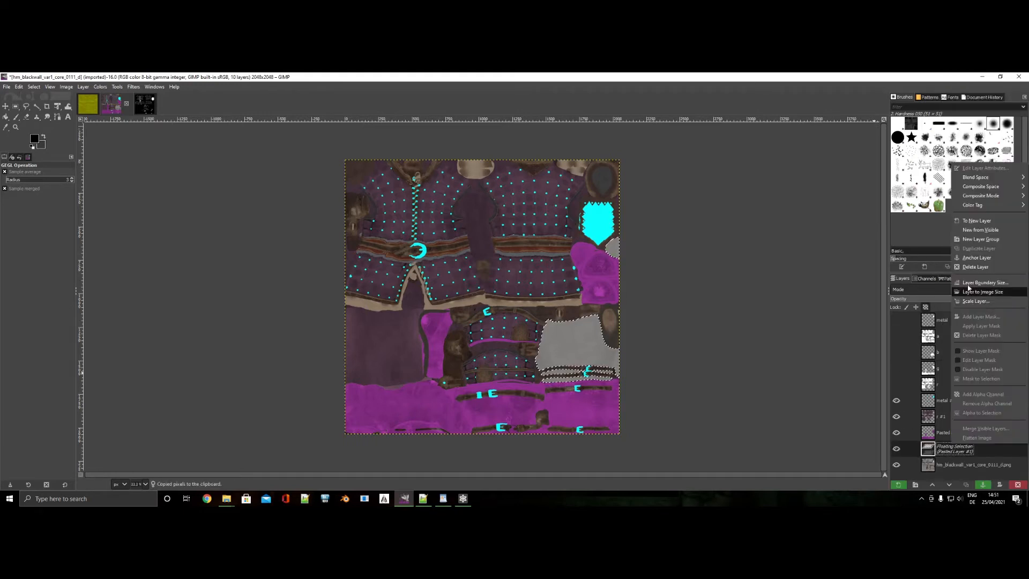
pyautogui.click(971, 221)
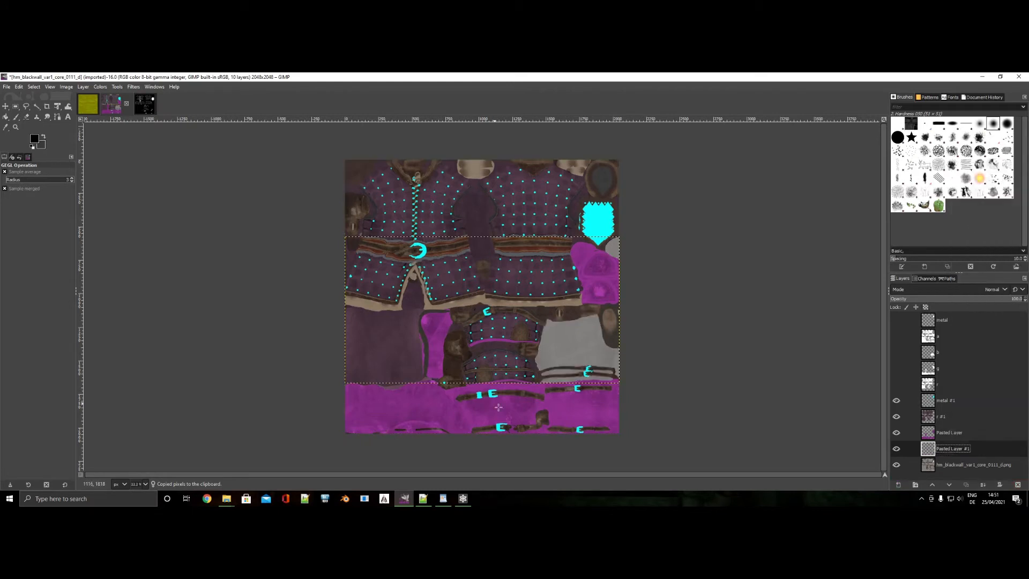
# Colorize the pasted b-area layer red, with hue 0 and saturation 0.5.
pyautogui.hotkey('shift', 'ctrl', 'f')
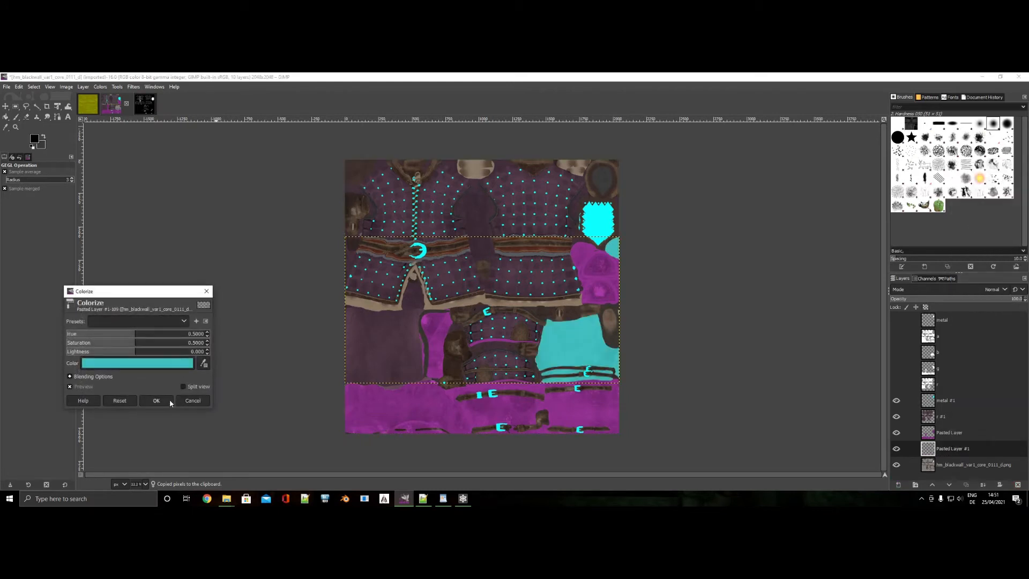
pyautogui.click(148, 321)
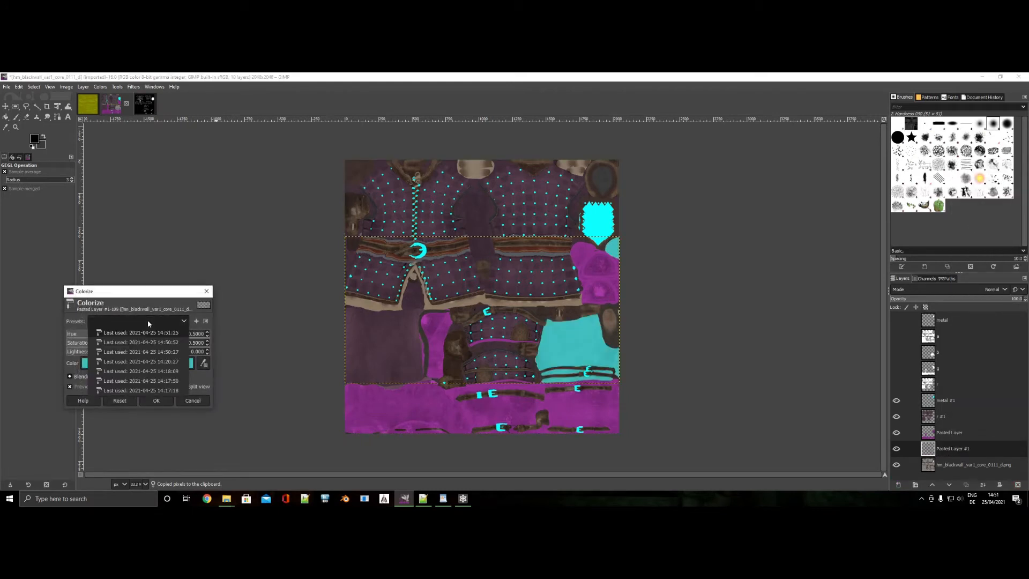
pyautogui.click(168, 323)
pyautogui.click(147, 363)
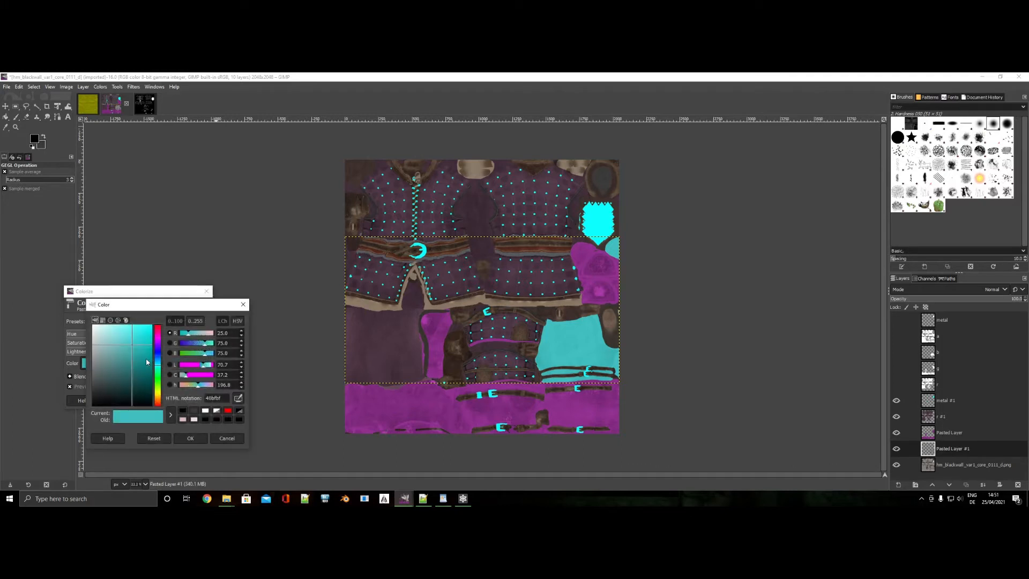
pyautogui.moveTo(157, 369); pyautogui.dragTo(159, 304)
pyautogui.click(190, 438)
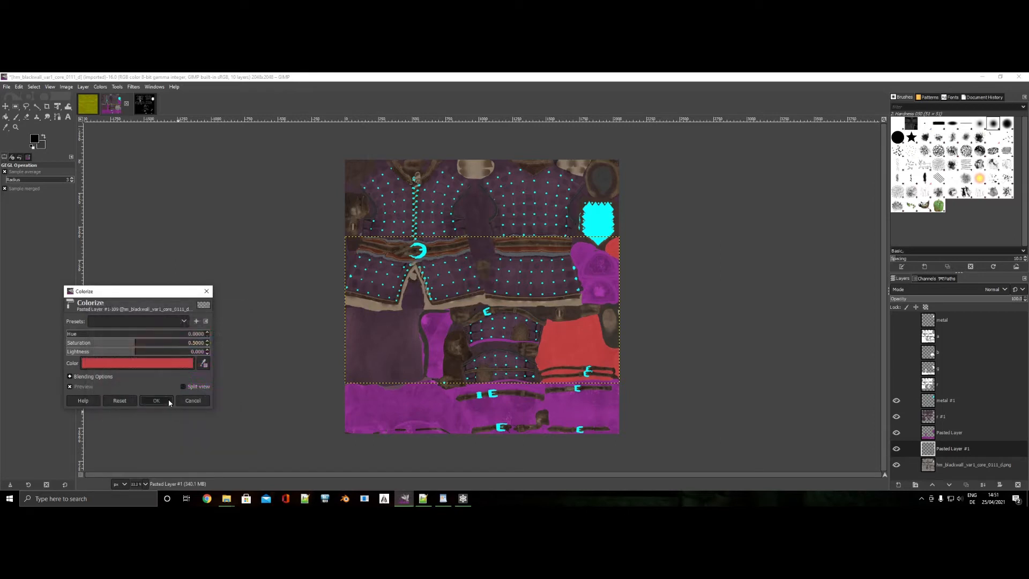
pyautogui.click(173, 402)
# Add a new empty layer directly above the diffuse texture layer.
pyautogui.press('pagedown')
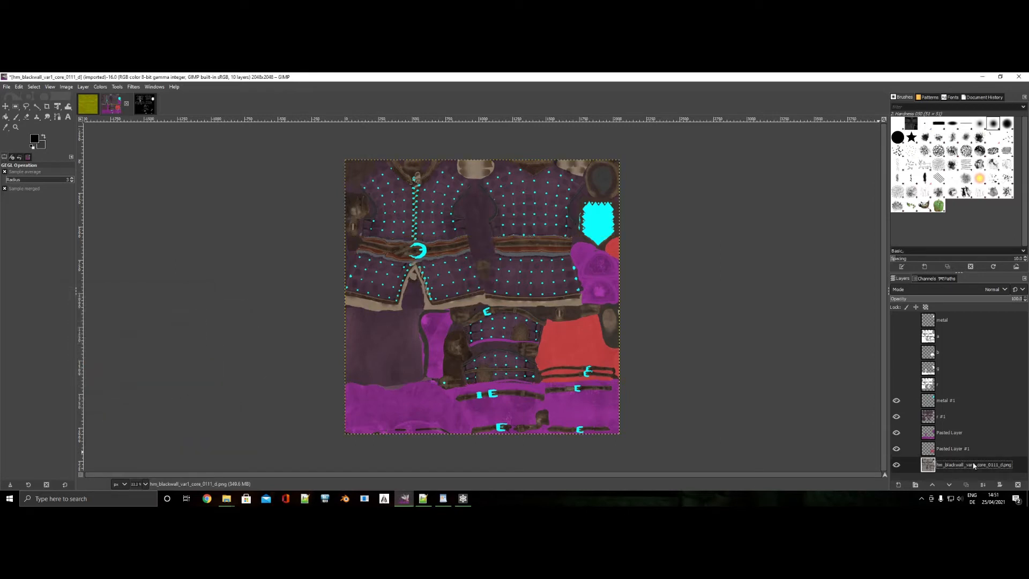
pyautogui.hotkey('ctrl', 'shift', 'e')
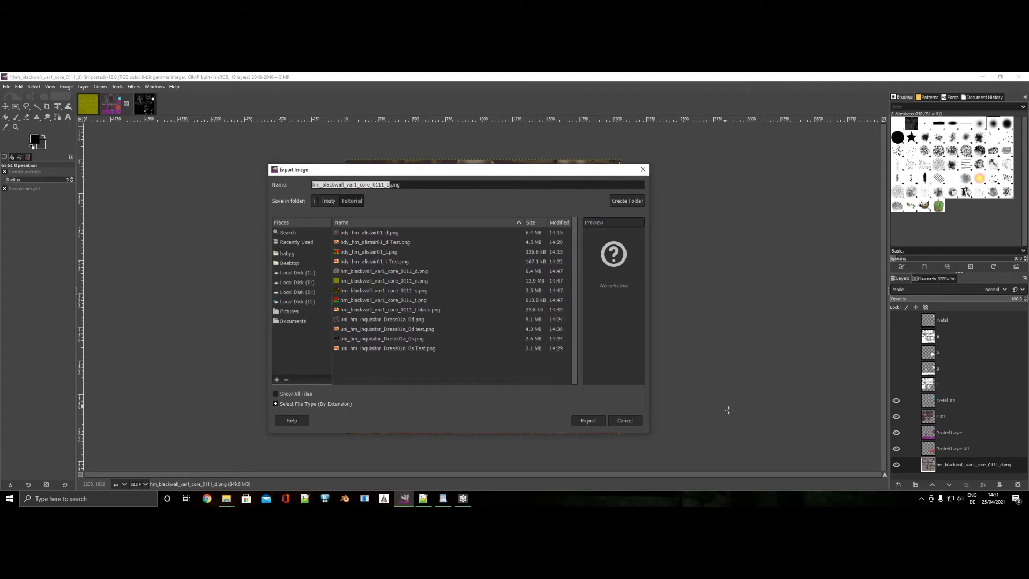
pyautogui.click(625, 420)
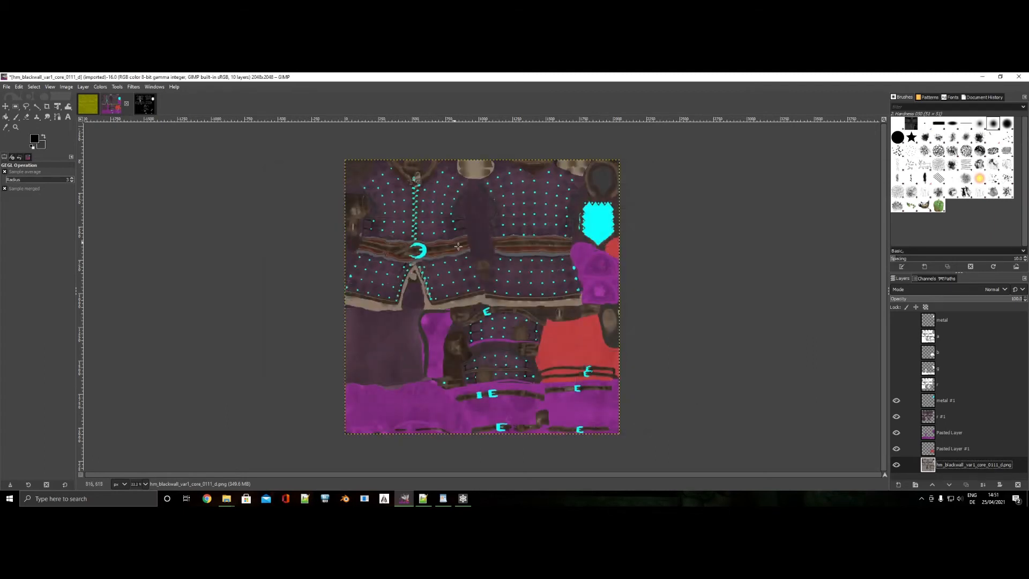
pyautogui.click(899, 486)
pyautogui.click(950, 476)
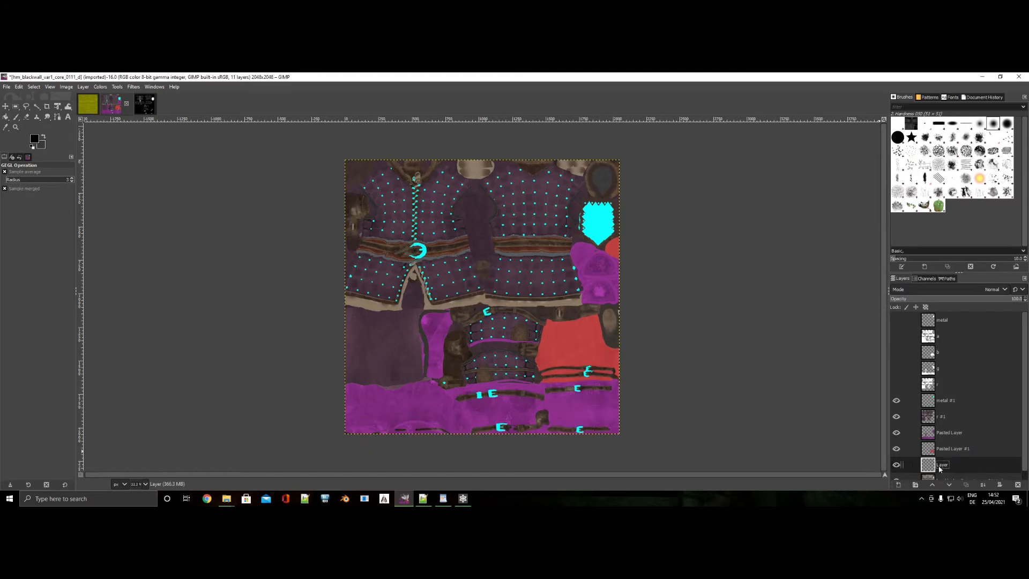
# Set the foreground colour to the belt buckle's cyan (0dffff) by sampling it from the texture.
pyautogui.click(37, 140)
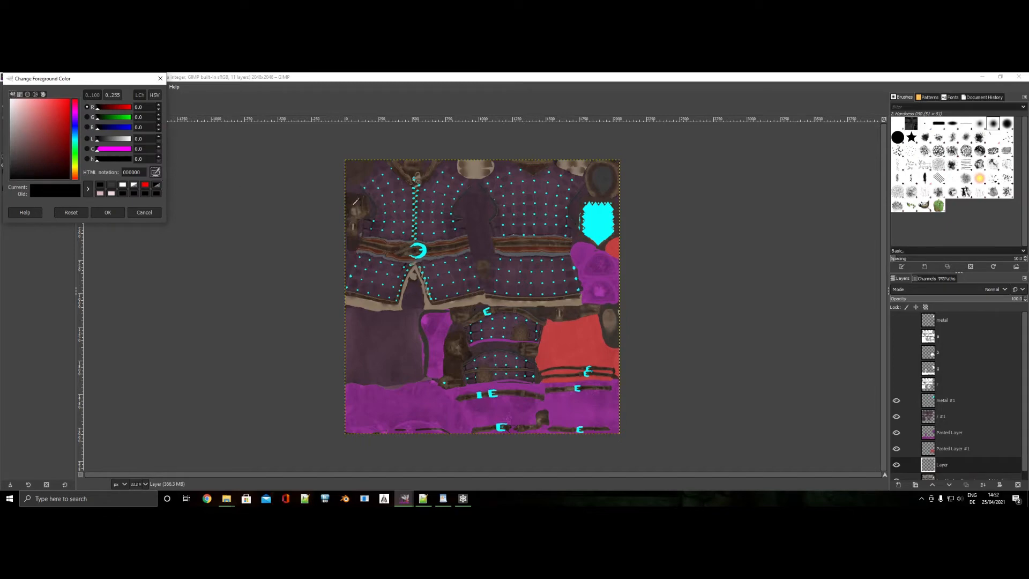
pyautogui.click(429, 254)
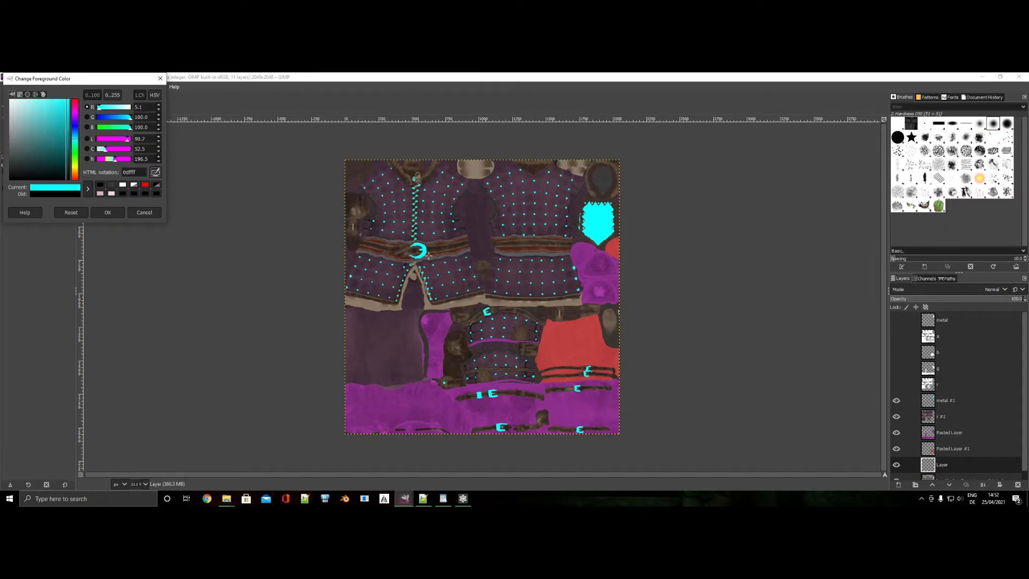
pyautogui.click(205, 218)
# Paint small cyan dots on the brown belt beside the buckle with the size 10 Paintbrush.
pyautogui.keyDown('ctrl'); pyautogui.scroll(4, 531, 195); pyautogui.keyUp('ctrl')
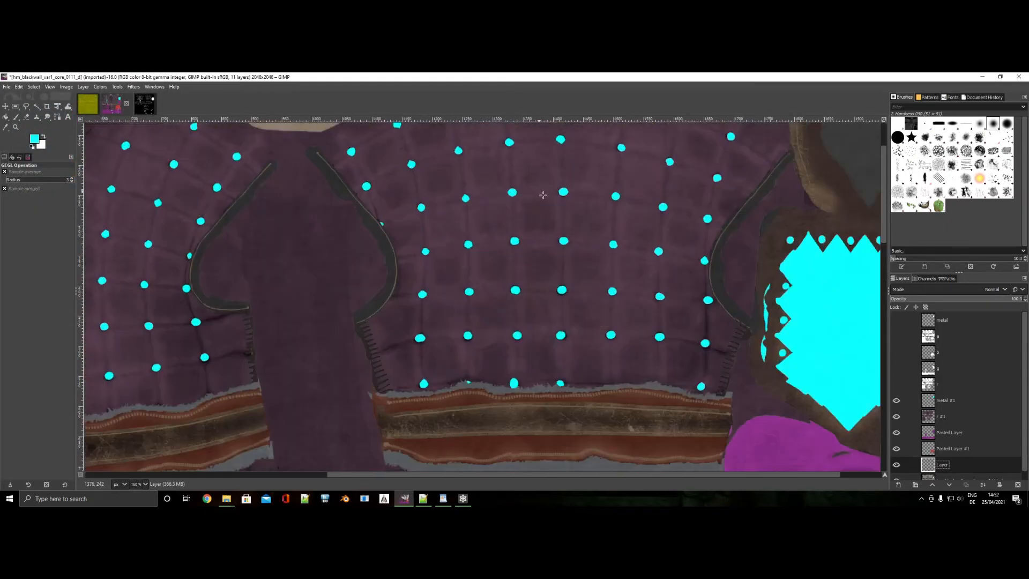
pyautogui.scroll(3, 543, 195)
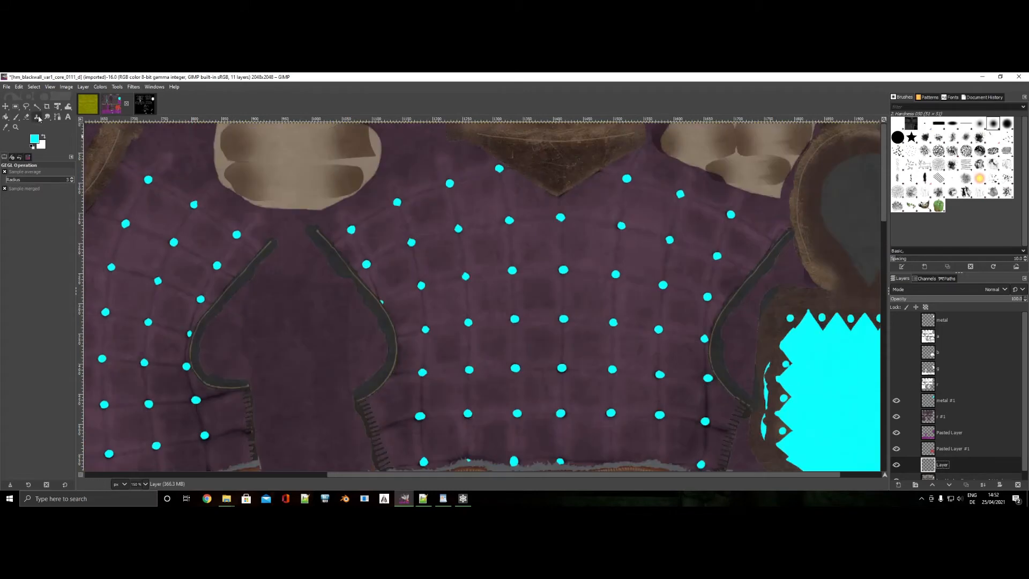
pyautogui.click(16, 116)
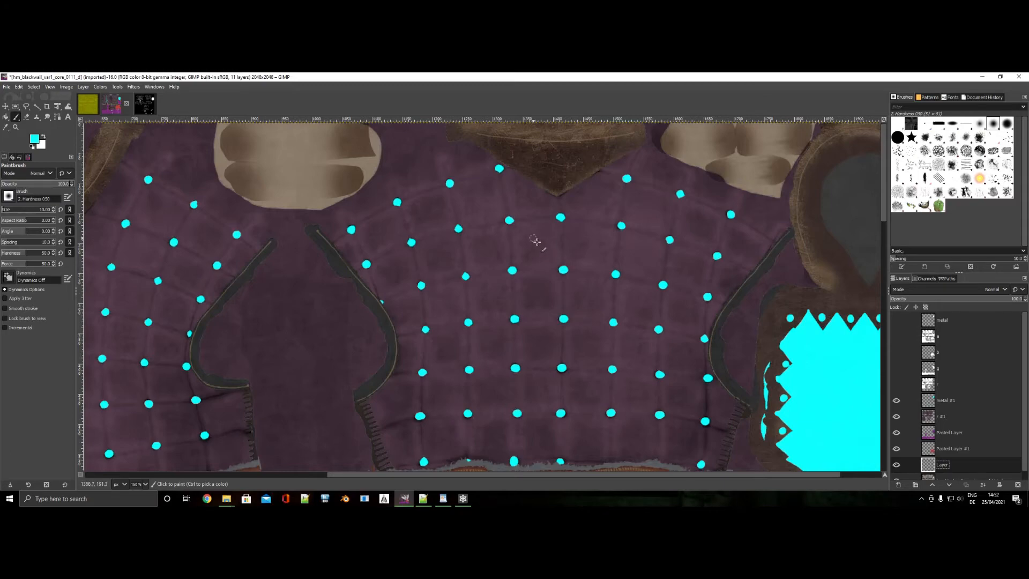
pyautogui.keyDown('ctrl'); pyautogui.scroll(-5, 535, 241); pyautogui.keyUp('ctrl')
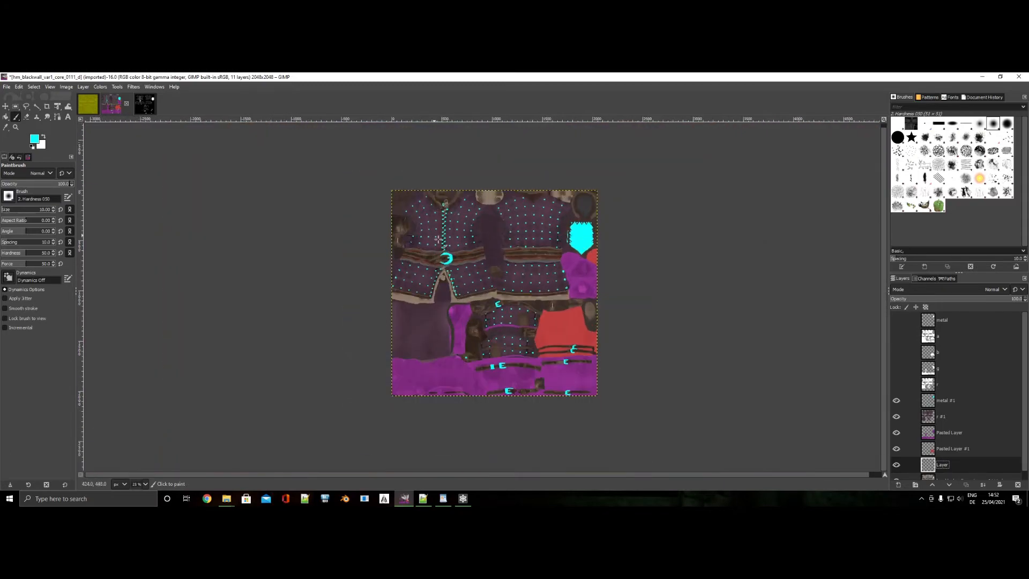
pyautogui.keyDown('ctrl'); pyautogui.scroll(6, 438, 239); pyautogui.keyUp('ctrl')
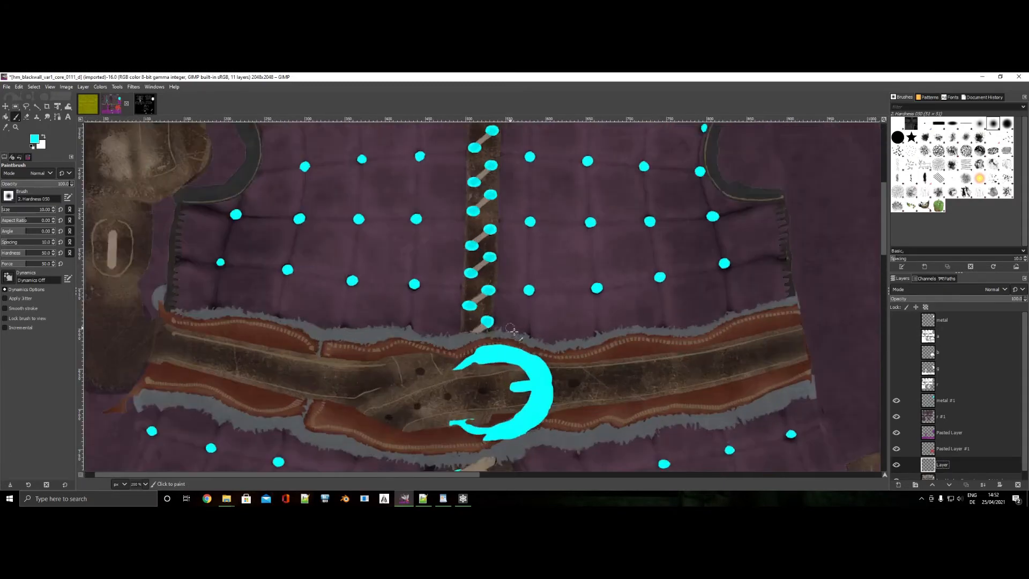
pyautogui.keyDown('ctrl'); pyautogui.scroll(-1, 513, 331); pyautogui.keyUp('ctrl')
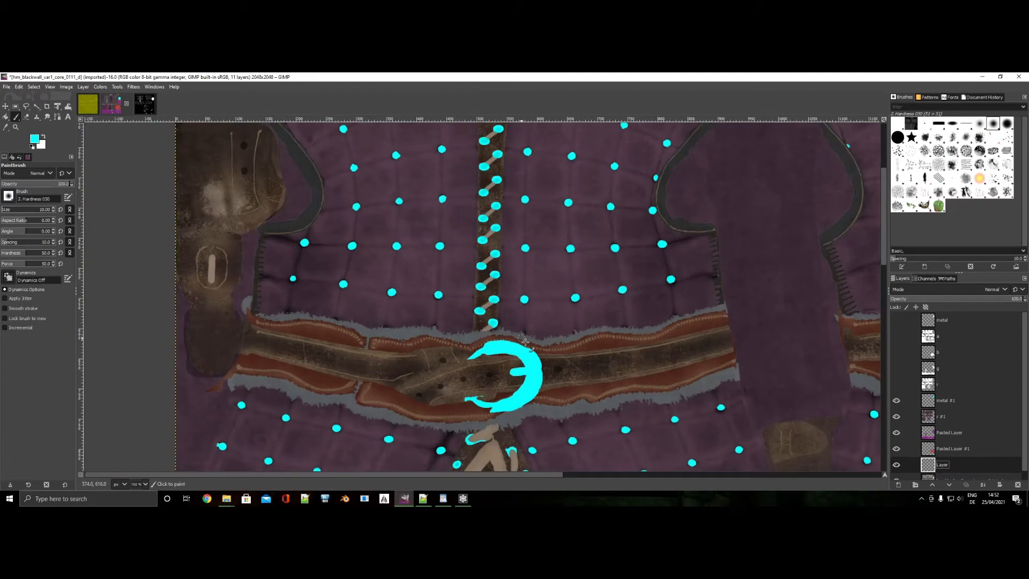
pyautogui.click(576, 368)
pyautogui.click(590, 367)
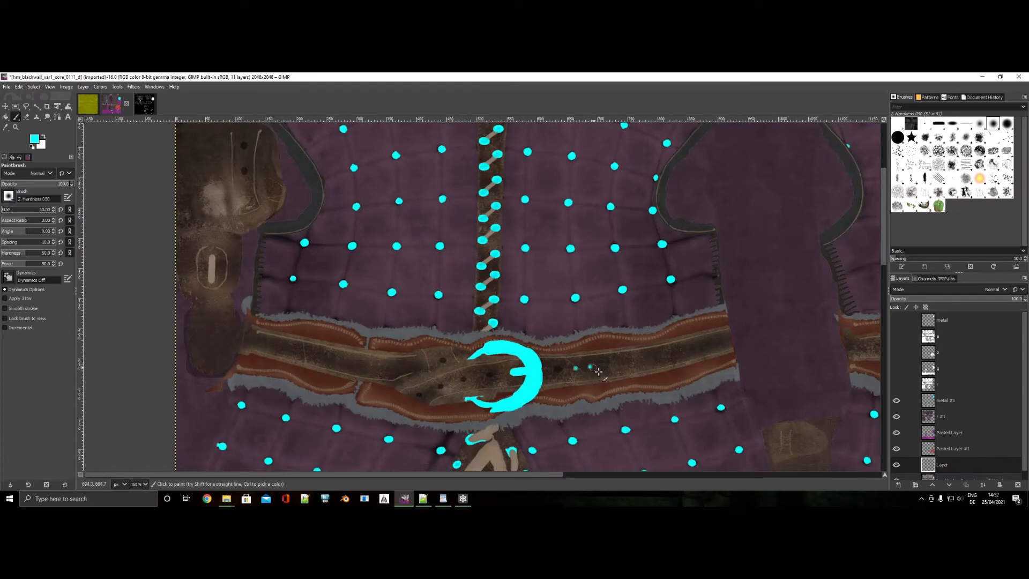
# Paint a row of small cyan studs along the brown belt on both sides of the buckle.
pyautogui.click(605, 365)
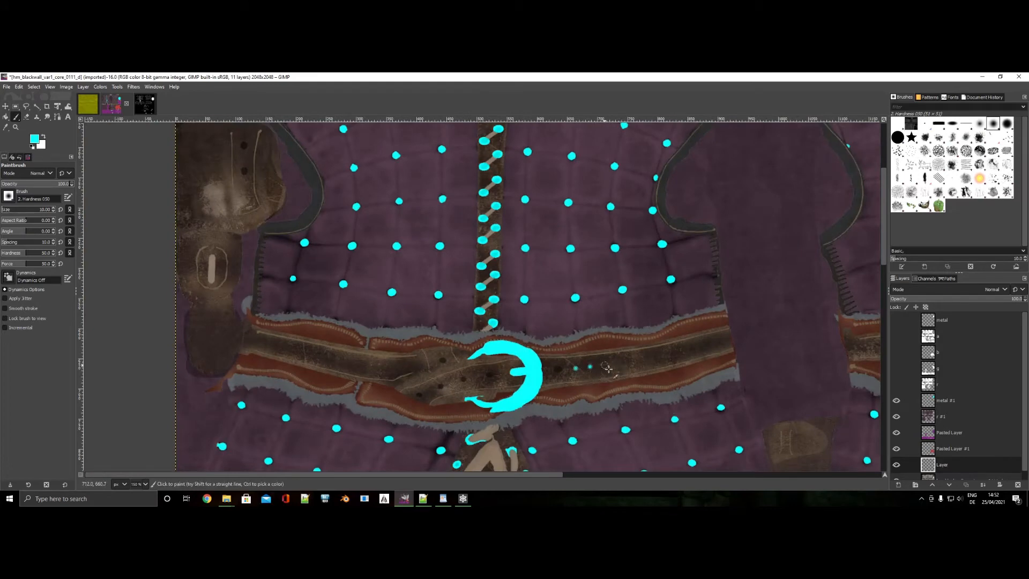
pyautogui.click(637, 360)
pyautogui.click(656, 358)
pyautogui.click(670, 354)
pyautogui.click(686, 350)
pyautogui.click(701, 347)
pyautogui.click(396, 370)
pyautogui.click(374, 370)
pyautogui.click(356, 365)
pyautogui.click(329, 361)
pyautogui.click(313, 356)
pyautogui.click(291, 350)
pyautogui.click(278, 348)
pyautogui.click(264, 343)
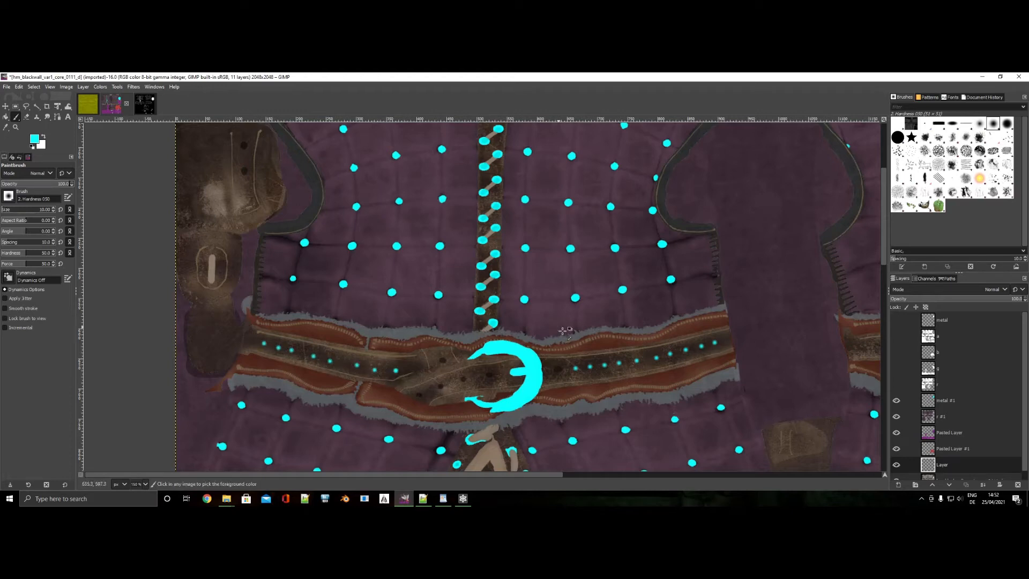
# Copy the stud layer, paste it into the grayscale hm_blackwall_var1_core_0111_s image, and anchor it onto the blue layer.
pyautogui.keyDown('ctrl'); pyautogui.scroll(-3, 562, 321); pyautogui.keyUp('ctrl')
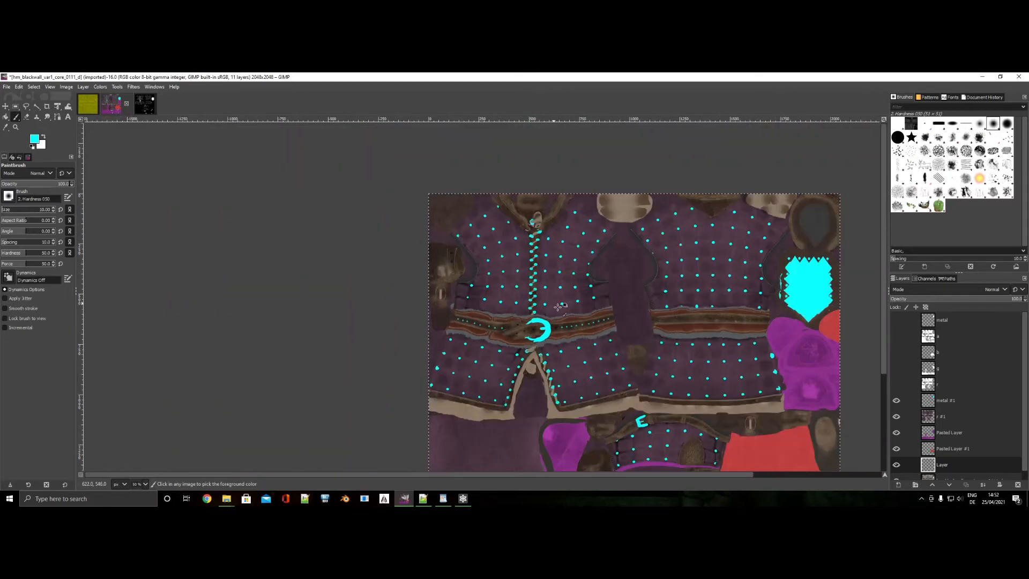
pyautogui.keyDown('ctrl'); pyautogui.scroll(-1, 560, 306); pyautogui.keyUp('ctrl')
pyautogui.hotkey('ctrl', 'c')
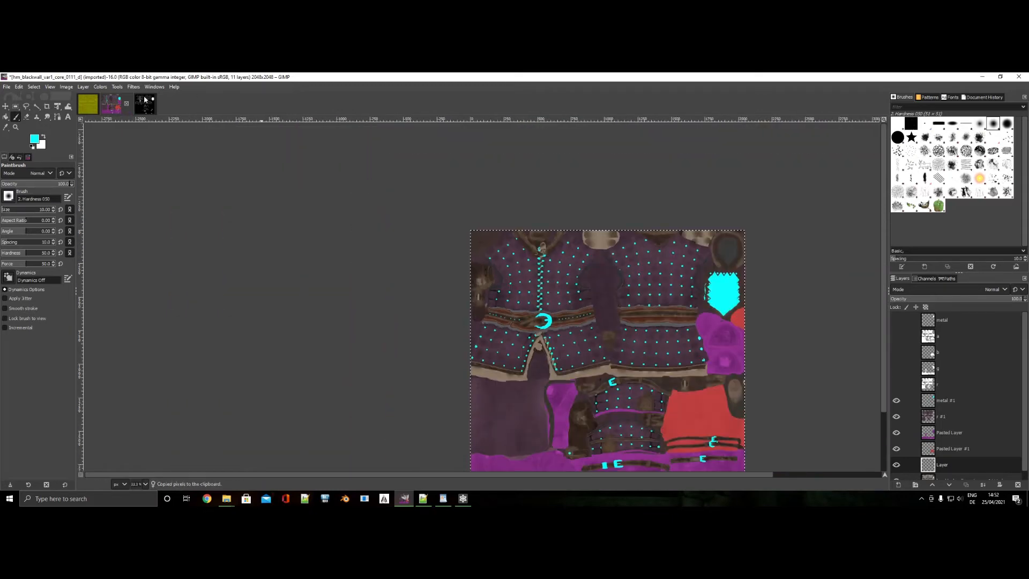
pyautogui.click(144, 101)
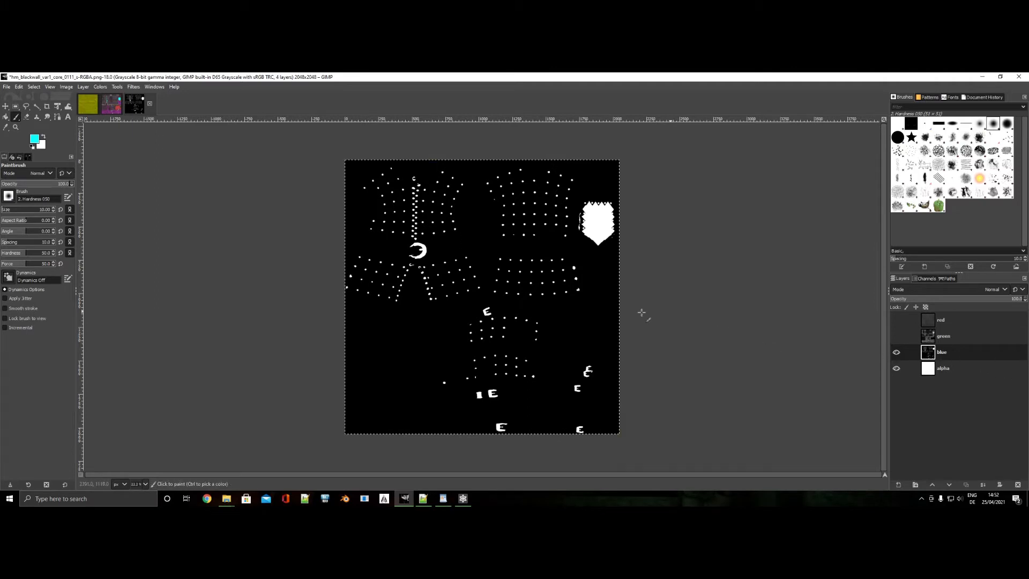
pyautogui.hotkey('ctrl', 'v')
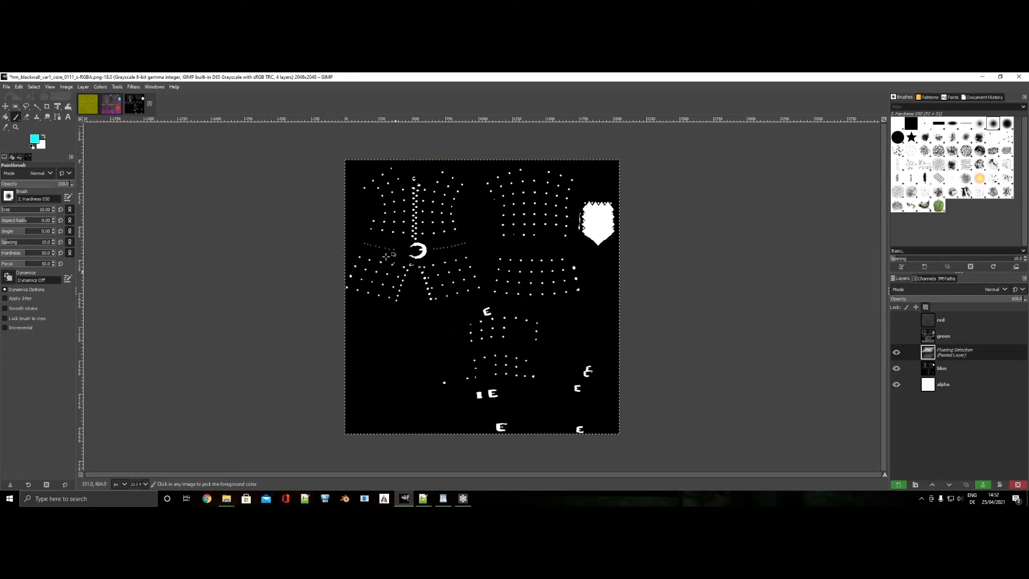
pyautogui.keyDown('ctrl'); pyautogui.scroll(4, 395, 236); pyautogui.keyUp('ctrl')
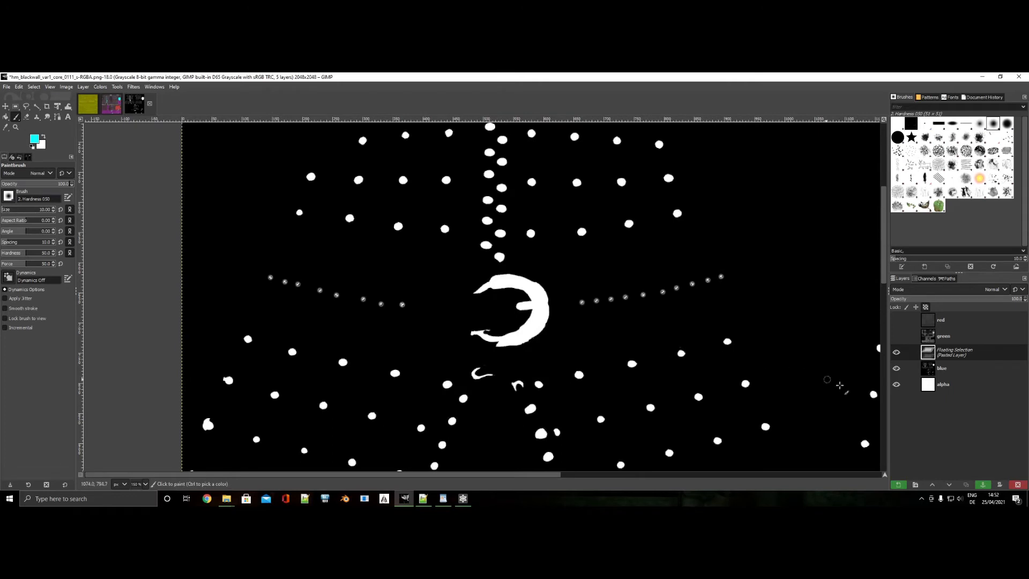
pyautogui.rightClick(938, 352)
pyautogui.click(963, 168)
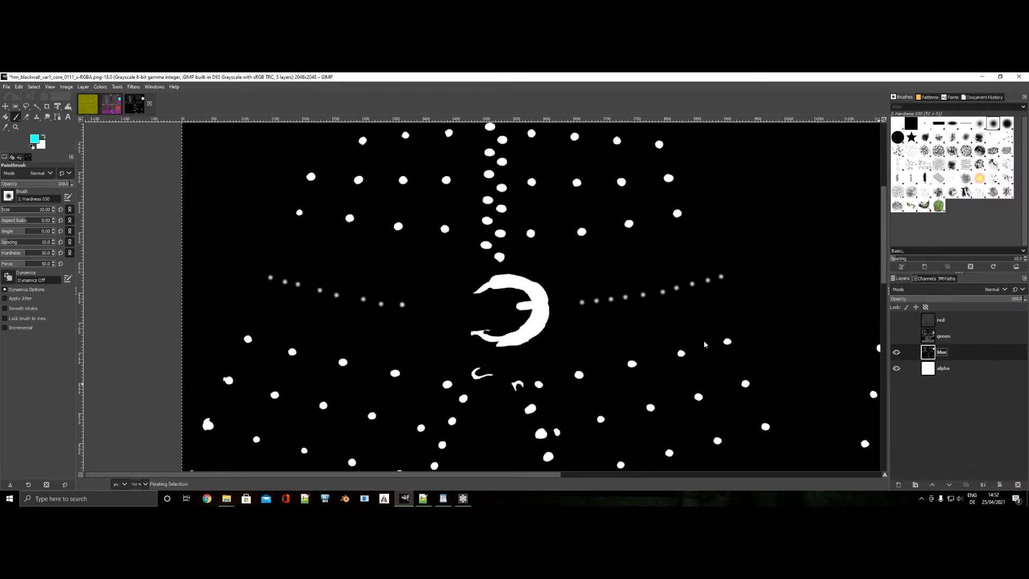
# Make the green layer visible above the blue one.
pyautogui.keyDown('ctrl'); pyautogui.scroll(-4, 486, 311); pyautogui.keyUp('ctrl')
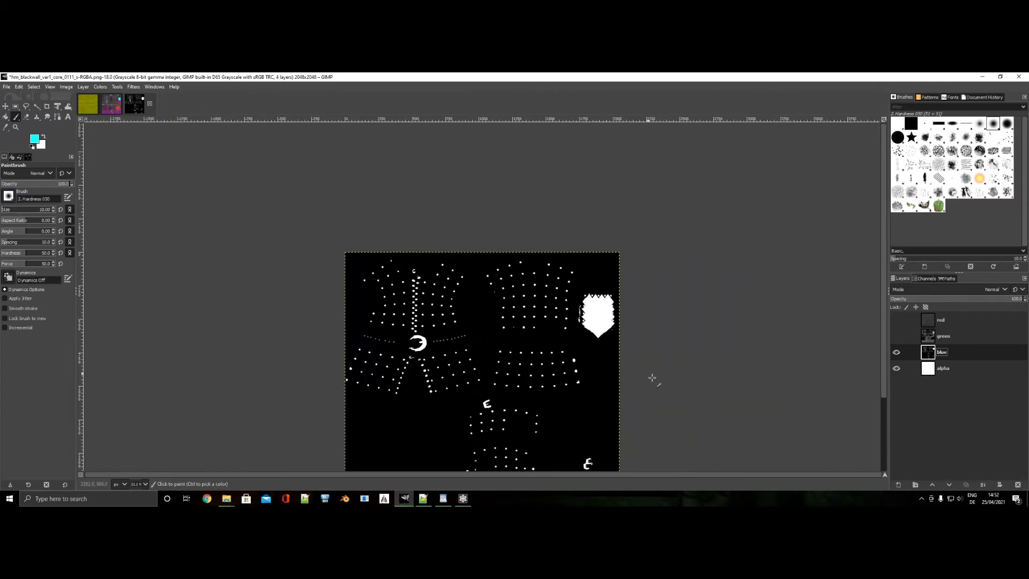
pyautogui.click(895, 335)
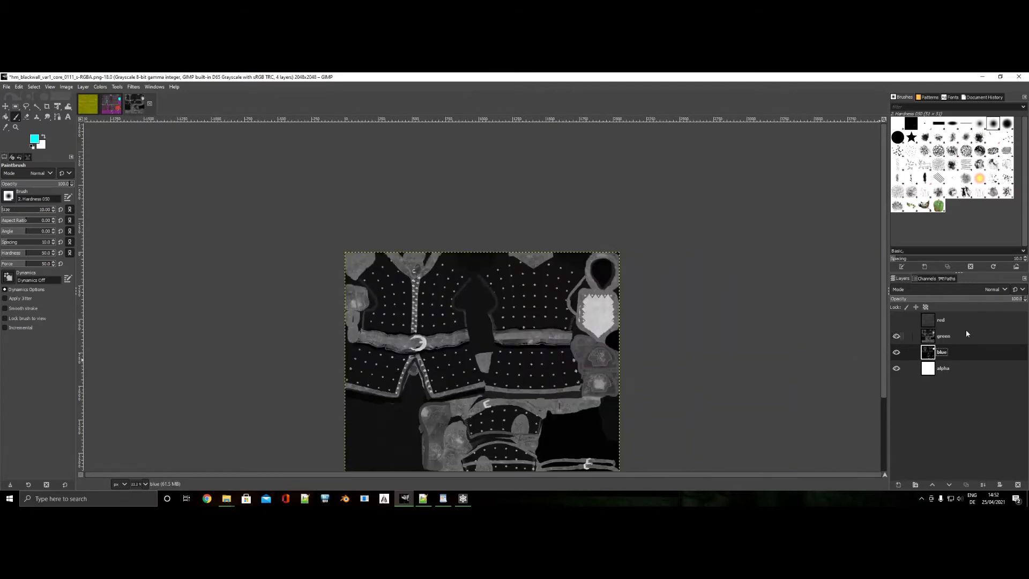
pyautogui.keyDown('ctrl'); pyautogui.scroll(3, 468, 365); pyautogui.keyUp('ctrl')
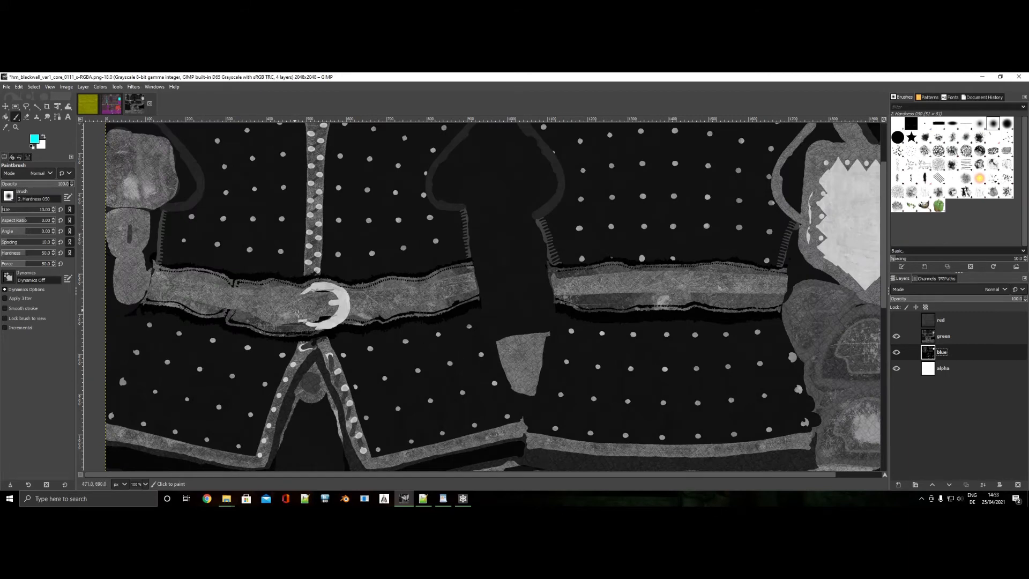
pyautogui.hotkey('ctrl', 'v')
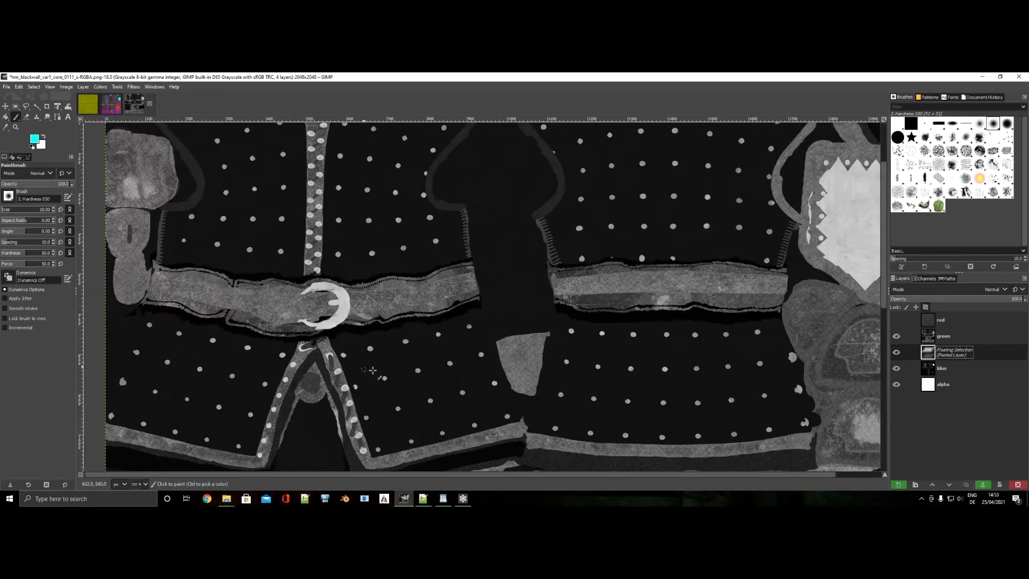
pyautogui.moveTo(951, 352); pyautogui.dragTo(939, 335)
pyautogui.hotkey('ctrl', 'z')
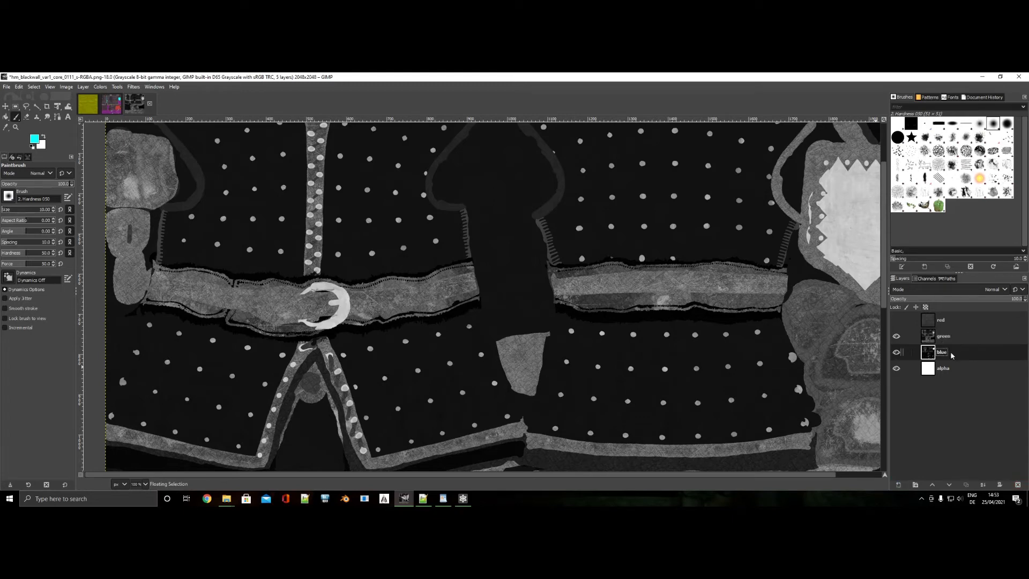
# Paste the copied belt studs onto the green layer, anchor them, and briefly check the red layer.
pyautogui.click(944, 342)
pyautogui.hotkey('ctrl', 'v')
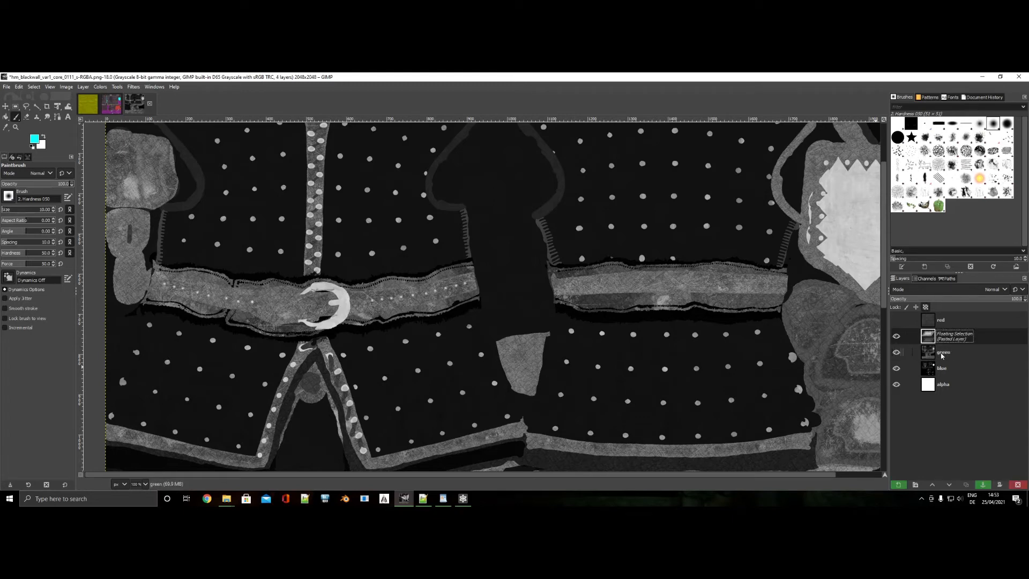
pyautogui.click(944, 336)
pyautogui.rightClick(945, 336)
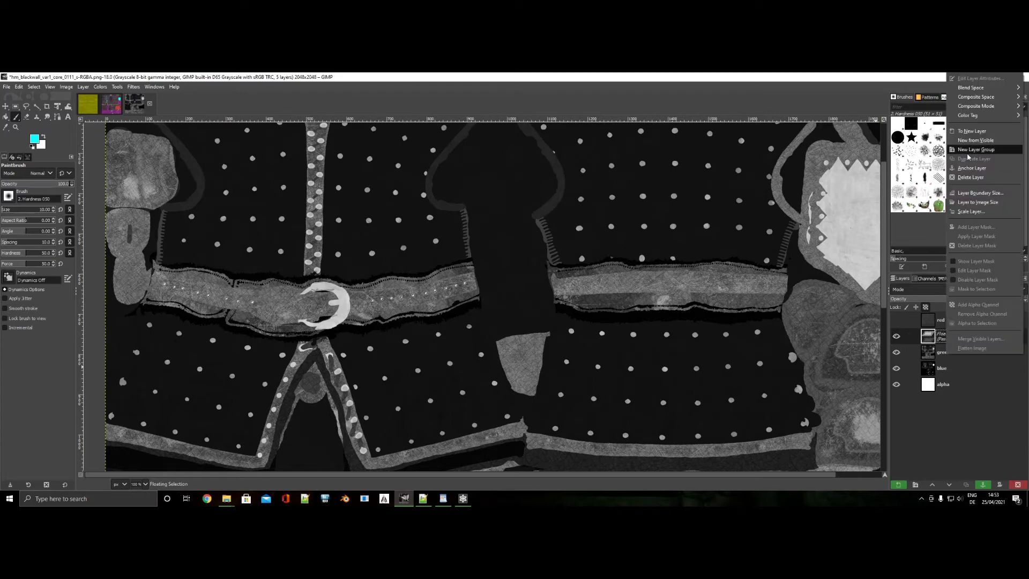
pyautogui.click(972, 169)
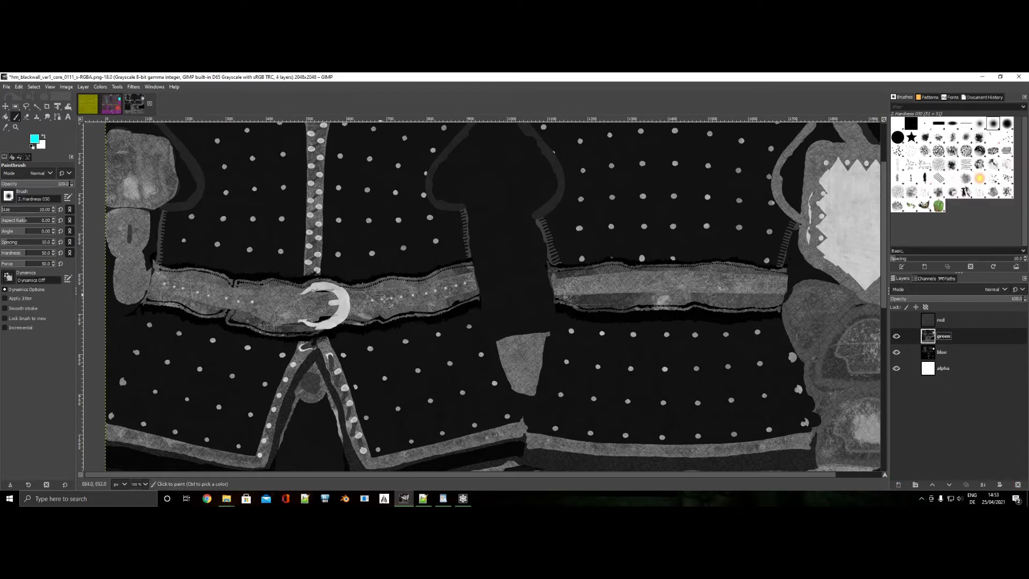
pyautogui.click(897, 320)
pyautogui.click(900, 320)
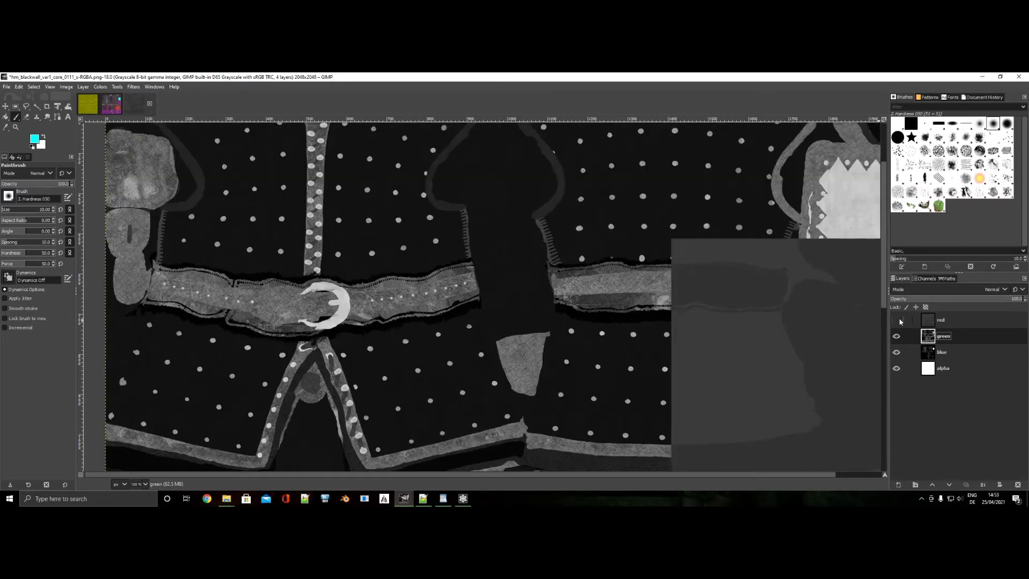
# Compose the red, green and blue layers into a new image using the RGB color model.
pyautogui.click(101, 86)
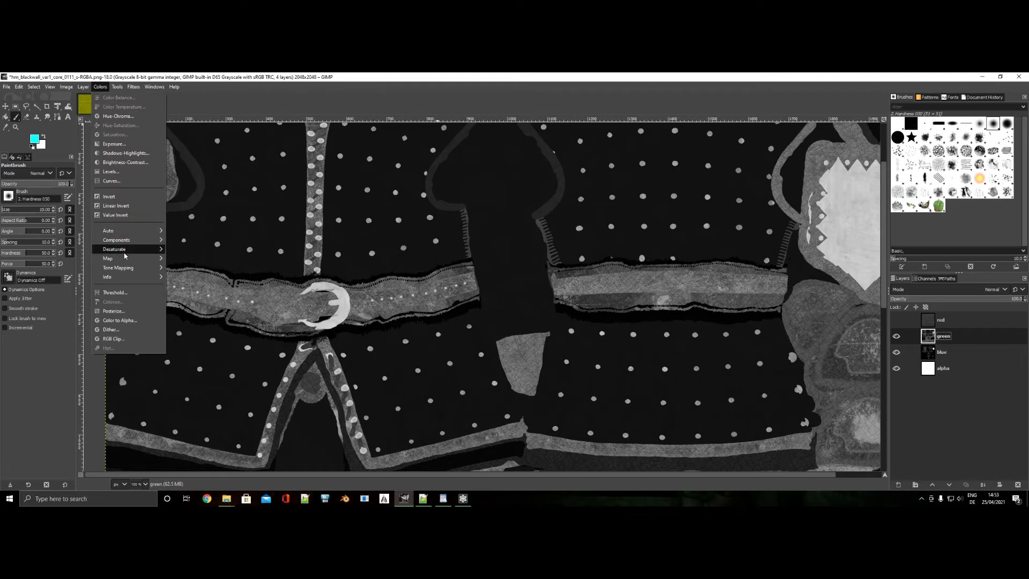
pyautogui.moveTo(134, 239)
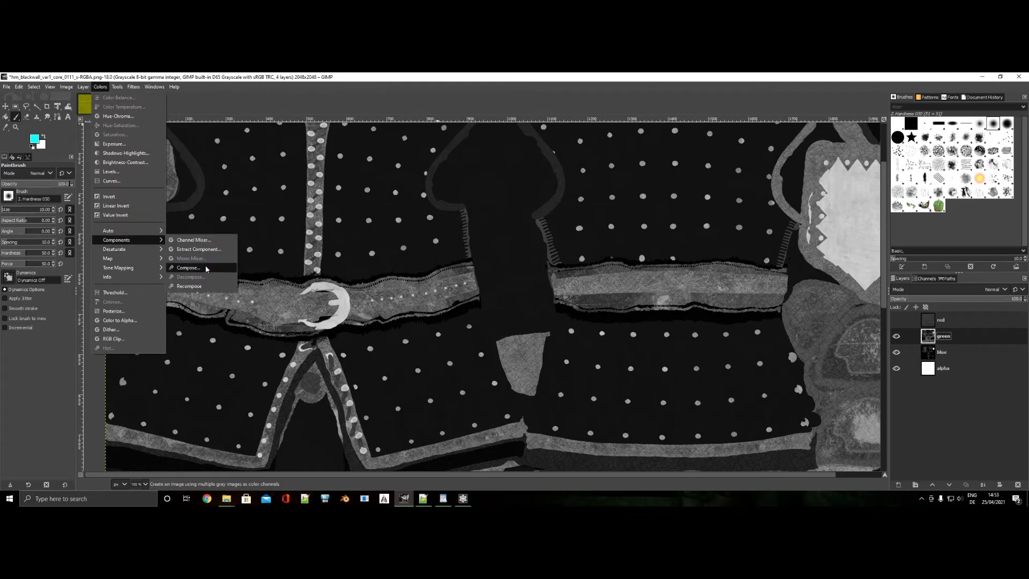
pyautogui.click(206, 267)
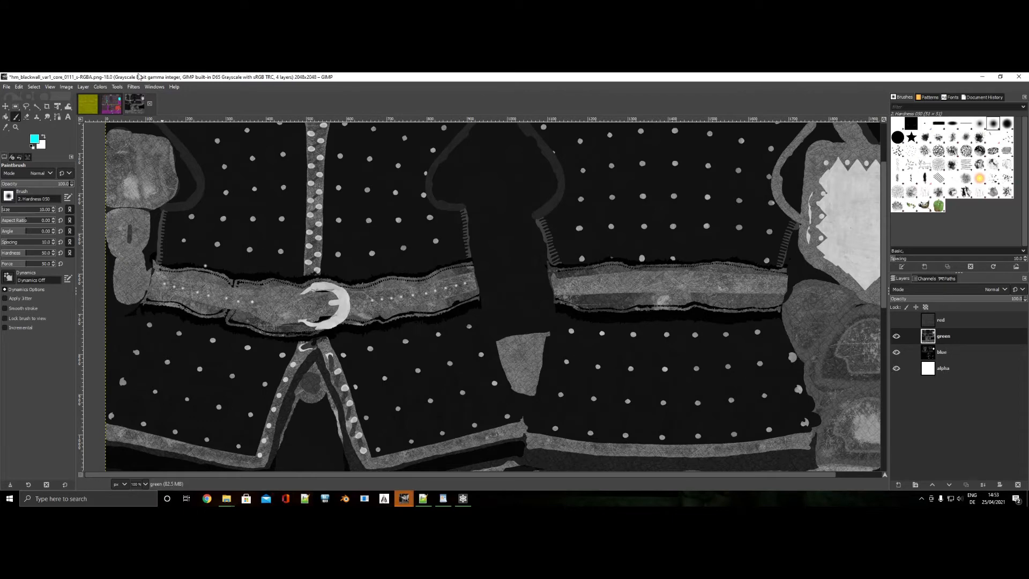
pyautogui.click(100, 87)
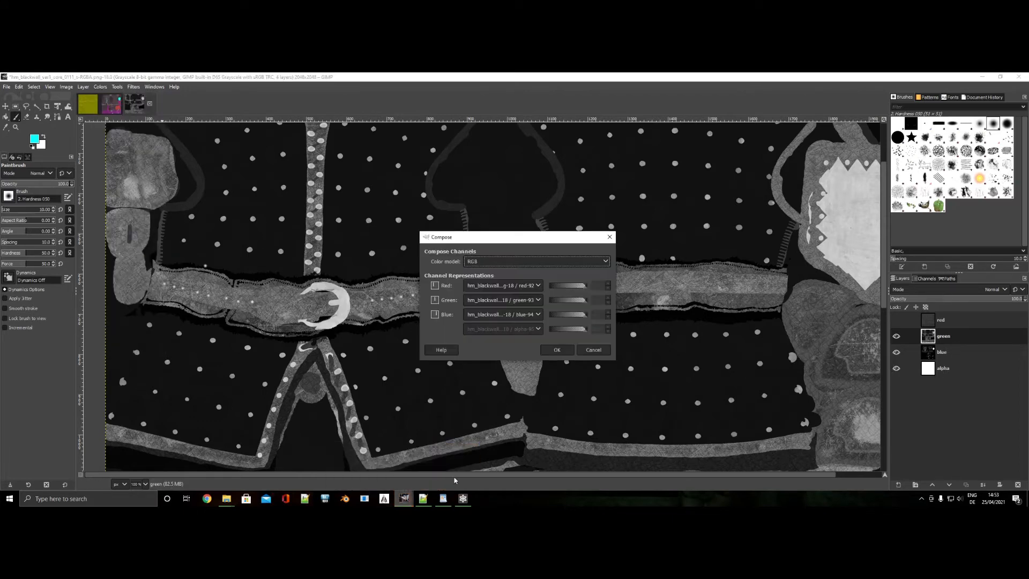
pyautogui.click(566, 353)
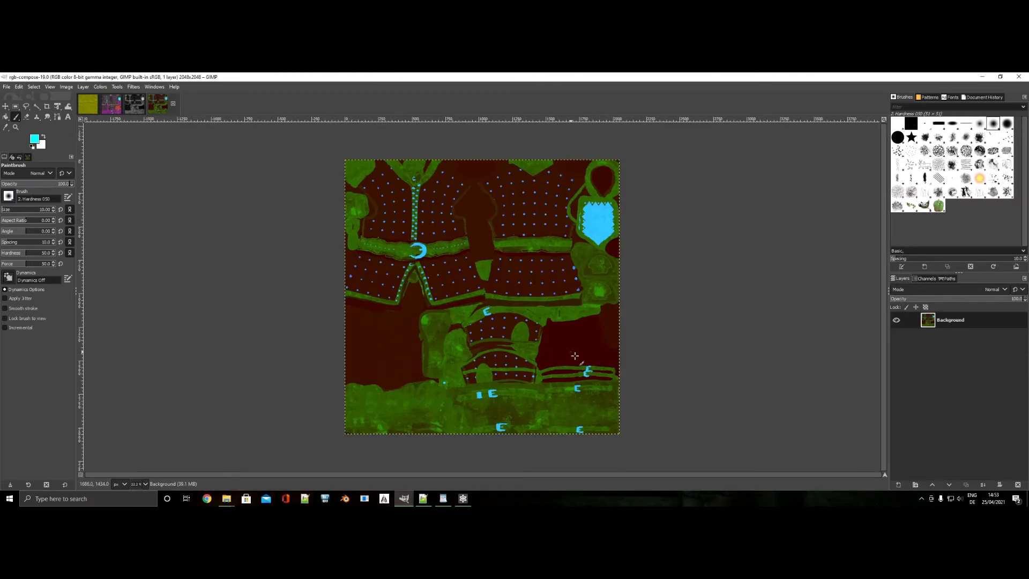
# Export the composed image to the Tutorial folder as hm_blackwall_var1_core_0111_s.png, replacing the existing file.
pyautogui.hotkey('ctrl', 'shift', 'e')
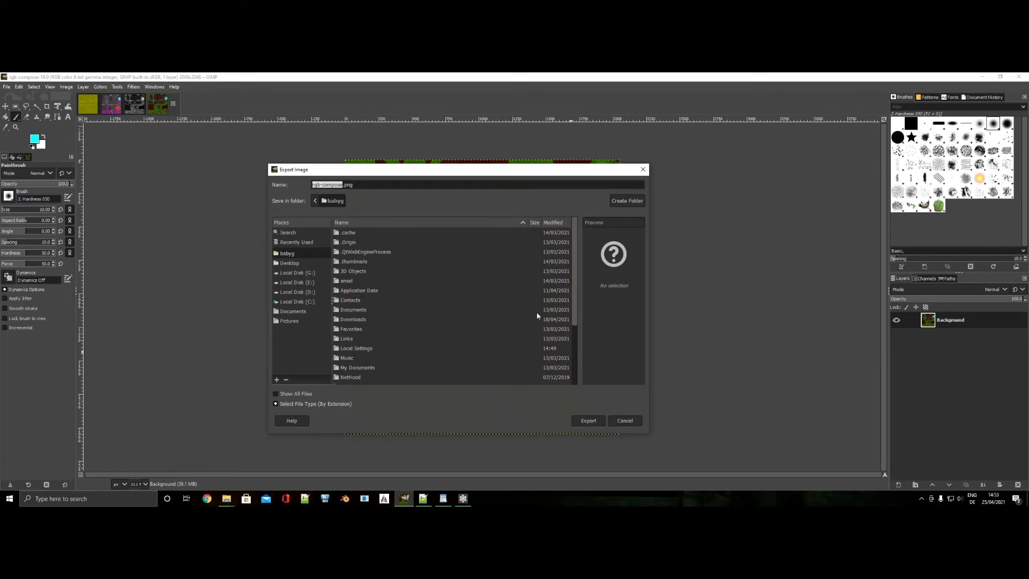
pyautogui.click(295, 242)
pyautogui.doubleClick(367, 232)
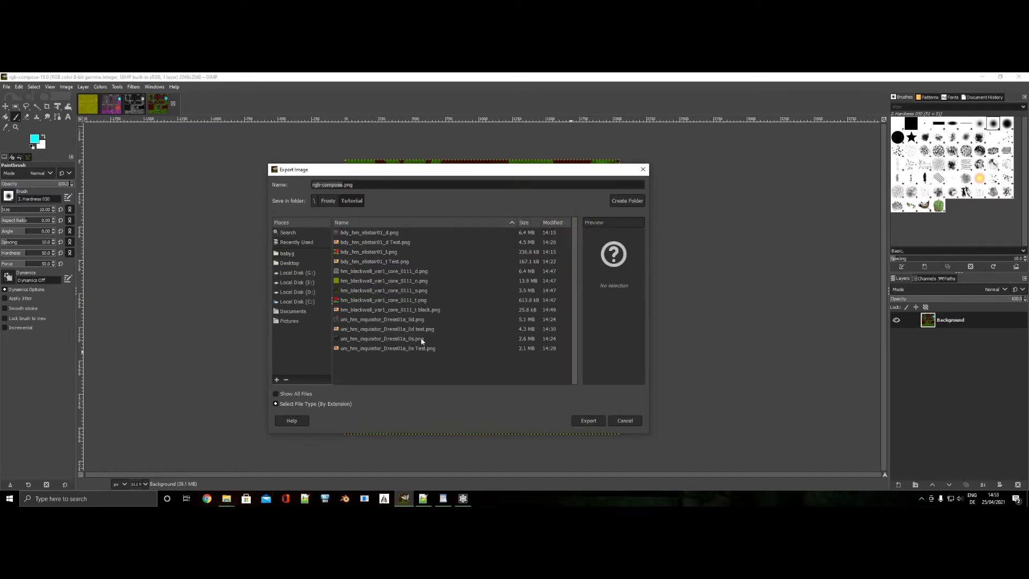
pyautogui.click(420, 291)
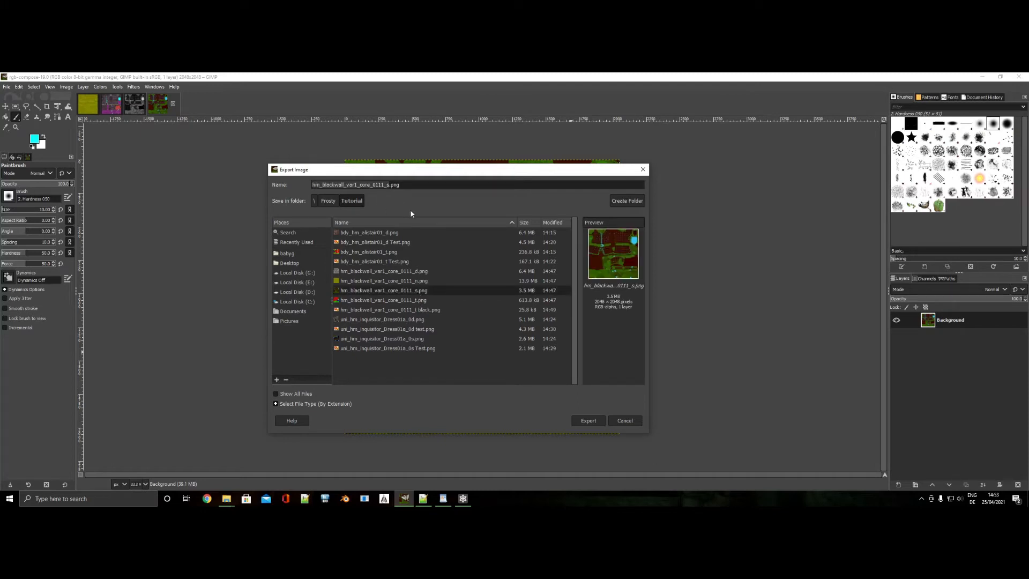
pyautogui.click(588, 420)
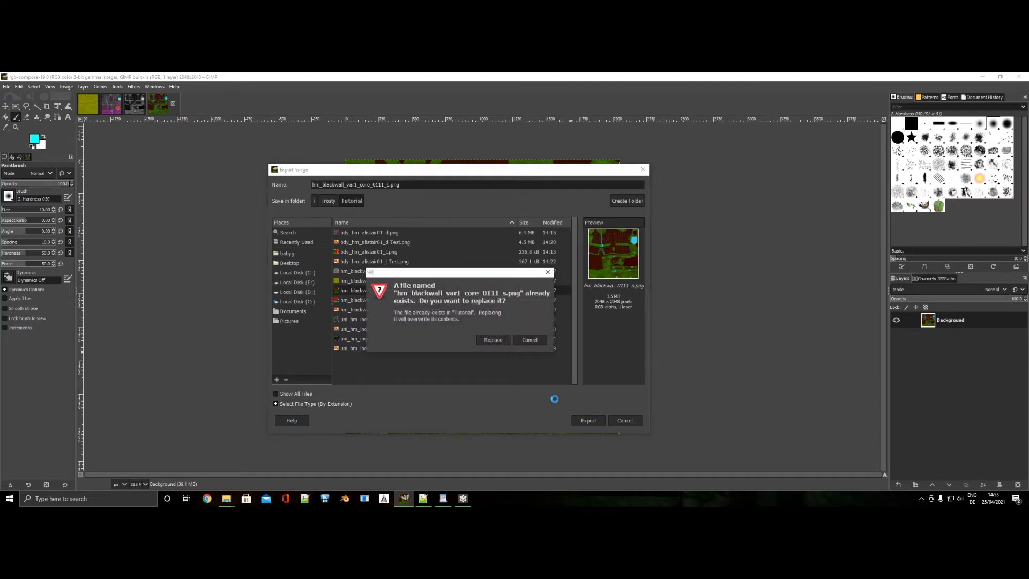
pyautogui.click(497, 341)
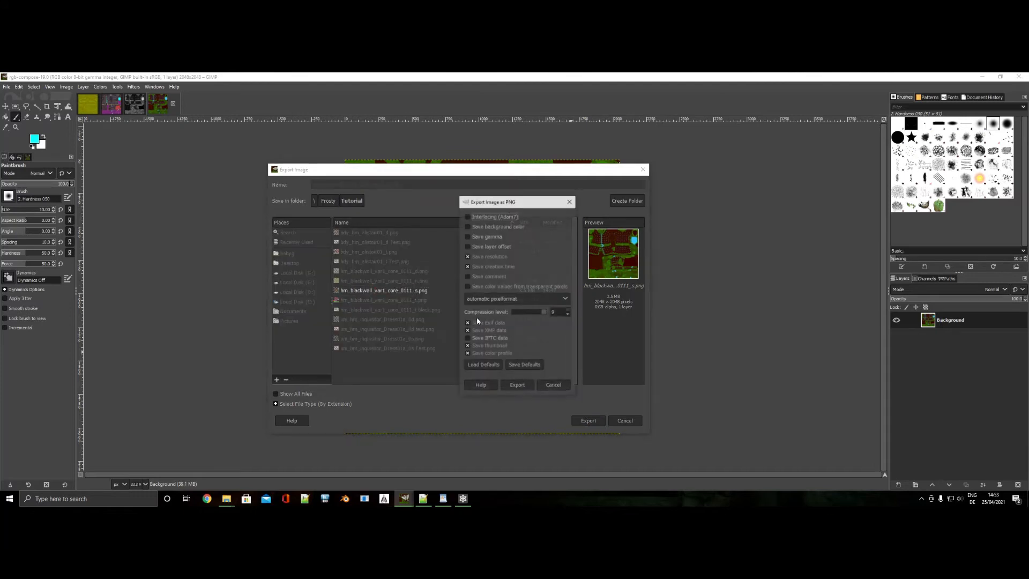
pyautogui.click(517, 381)
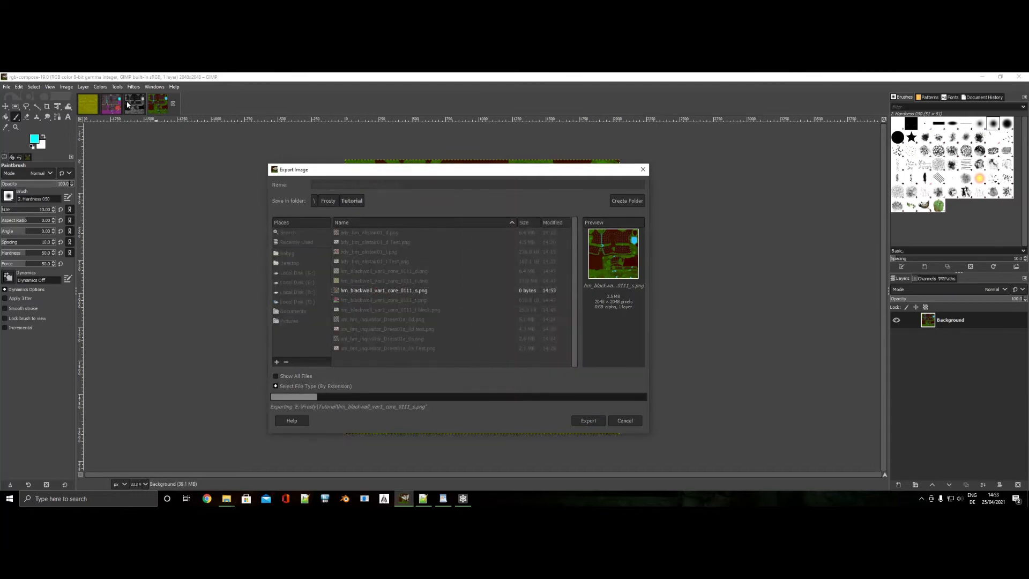
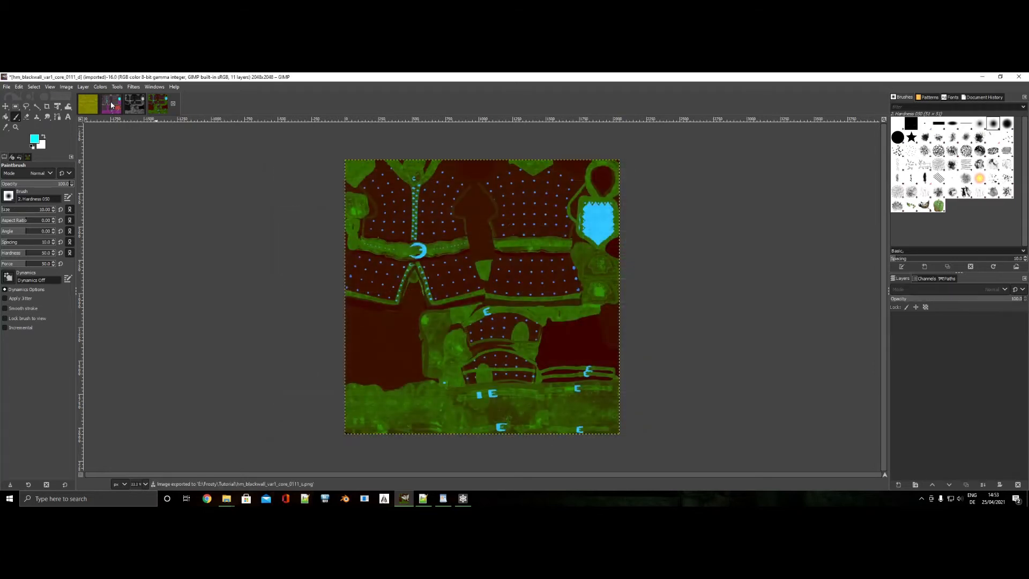
# Export the layered color texture as hm_blackwall_var1_core_0111_d.png in the Tutorial folder, replacing the existing file.
pyautogui.click(111, 105)
pyautogui.hotkey('shift', 'ctrl', 'e')
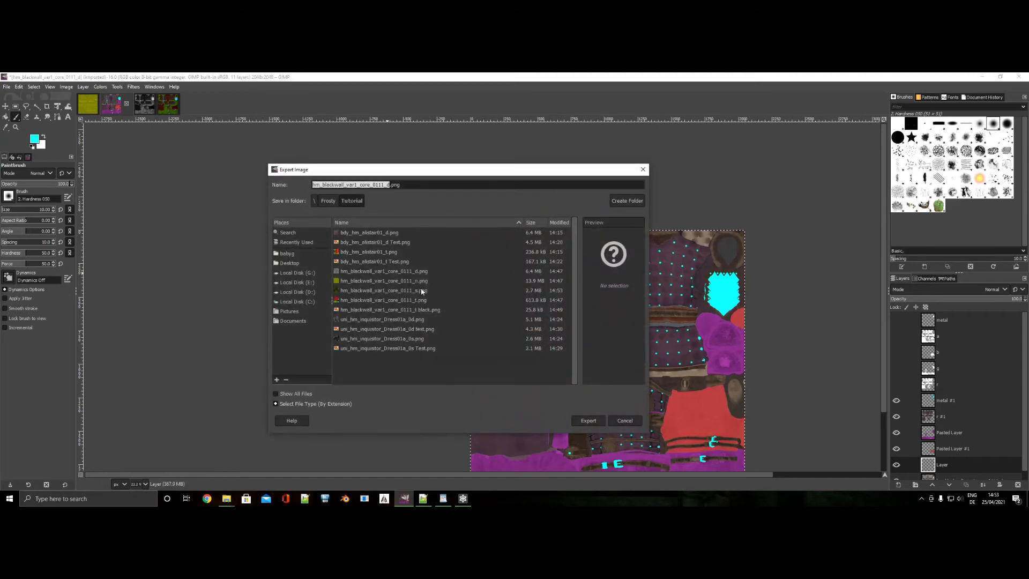
pyautogui.press('Return')
pyautogui.press('Return')
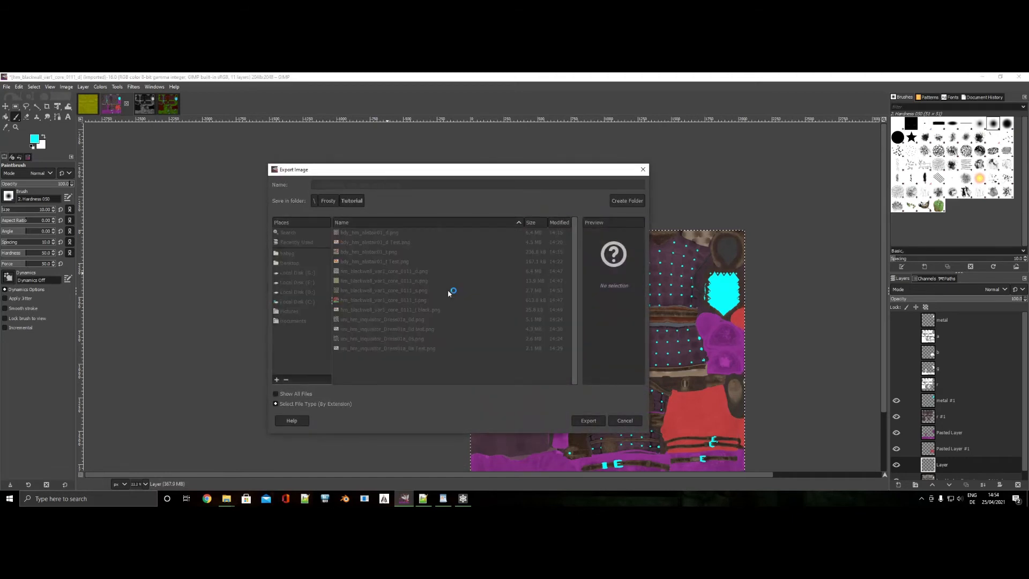
pyautogui.press('Return')
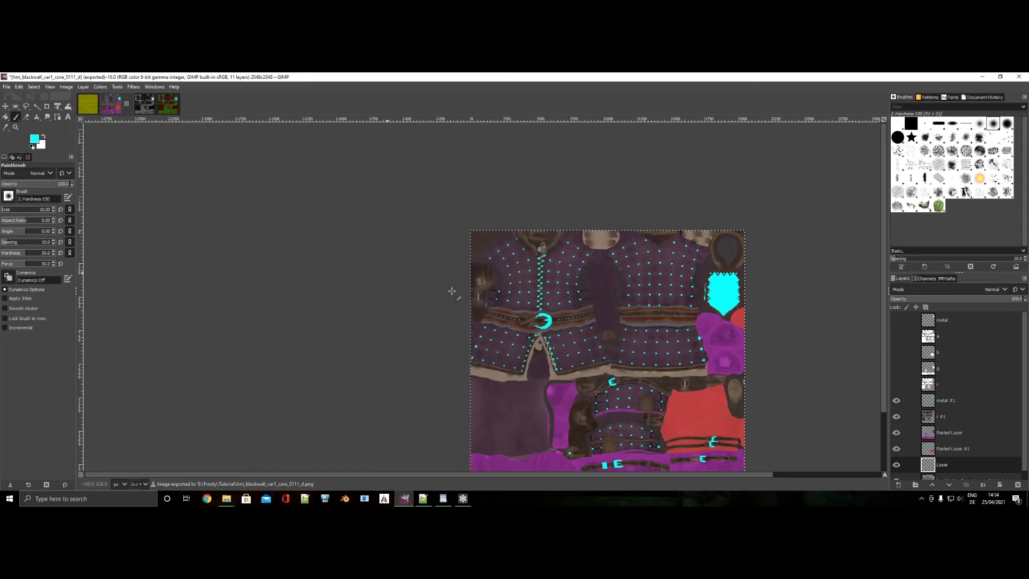
# Switch to Frosty Editor and import hm_blackwall_var1_core_0111_t black.png into the open hm_blackwall_var1_core_0111_t texture.
pyautogui.click(462, 499)
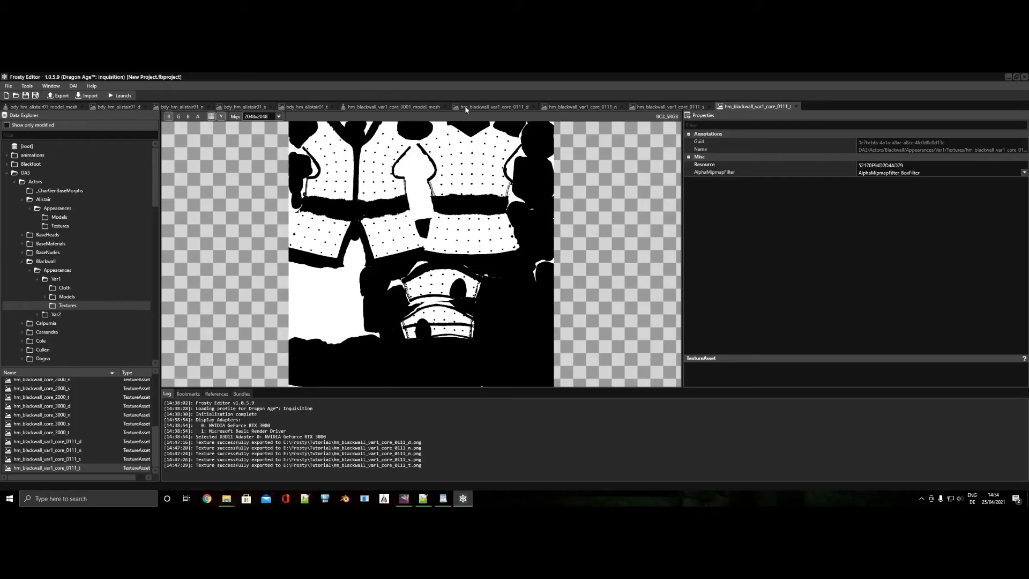
pyautogui.click(87, 95)
pyautogui.click(417, 142)
pyautogui.doubleClick(417, 142)
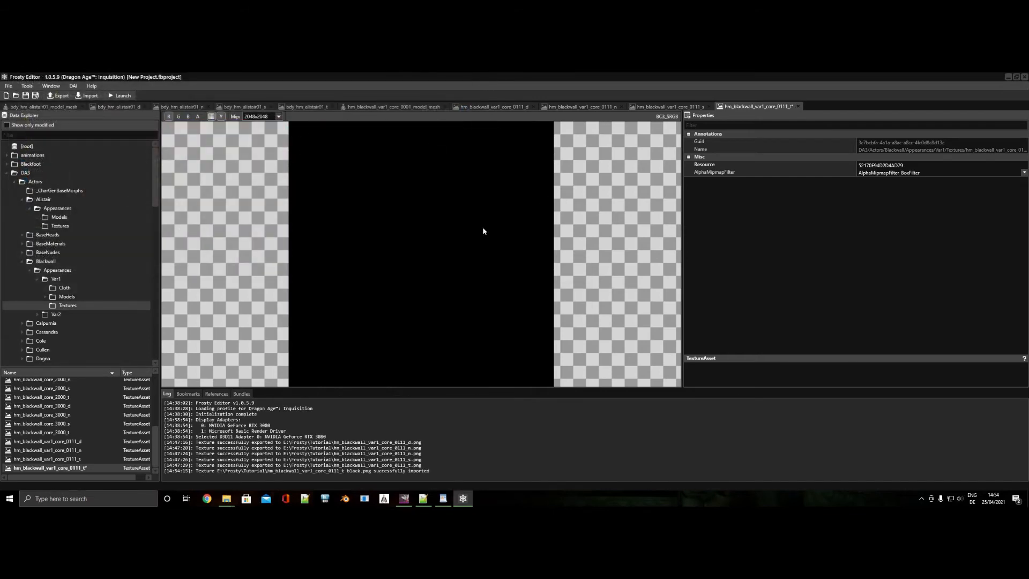
# Import hm_blackwall_var1_core_0111_s.png from the Tutorial folder into the open hm_blackwall_var1_core_0111_s texture.
pyautogui.click(671, 107)
pyautogui.click(87, 96)
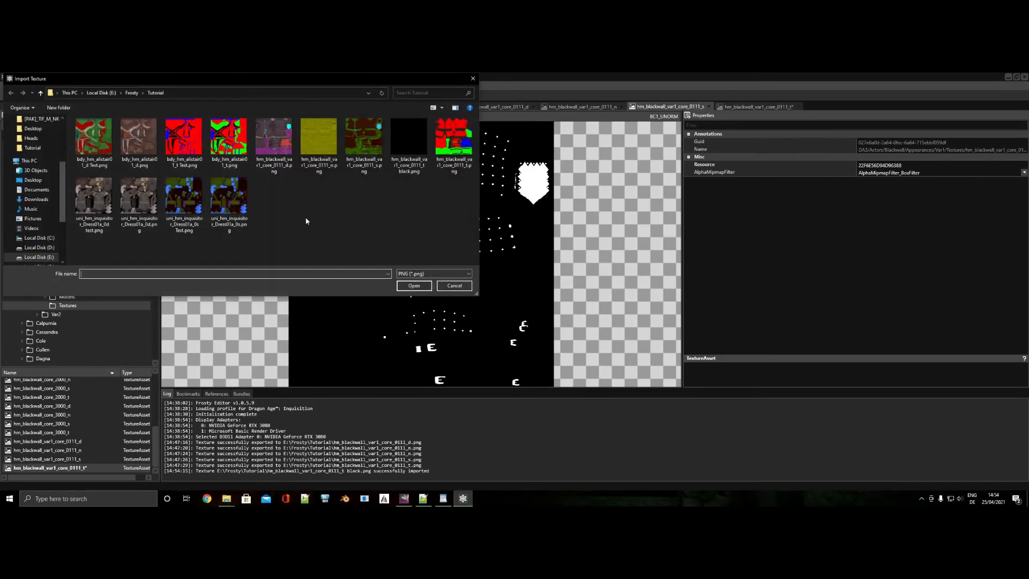
pyautogui.doubleClick(375, 148)
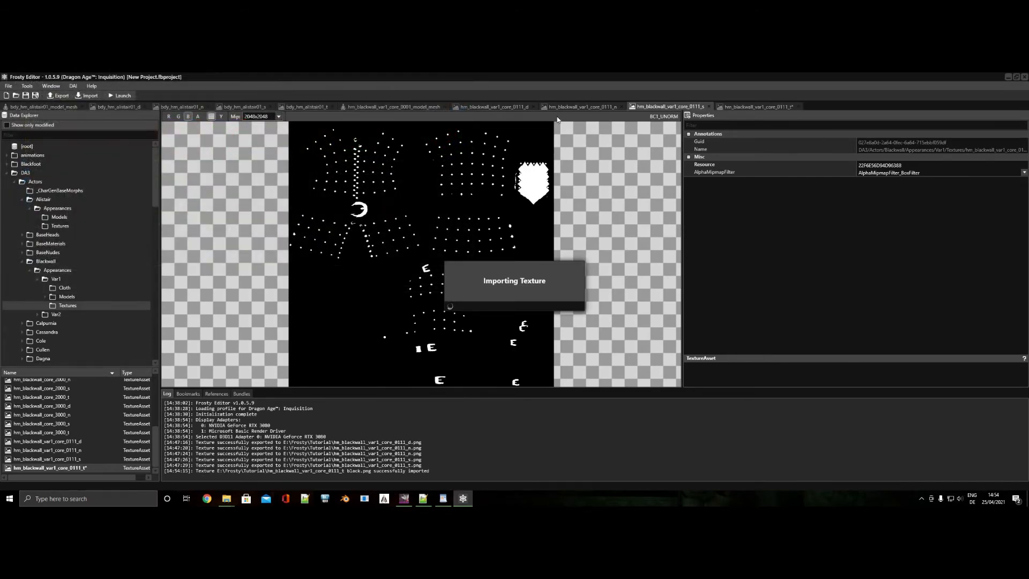
# Import hm_blackwall_var1_core_0111_d.png from the Tutorial folder into the open hm_blackwall_var1_core_0111_d texture.
pyautogui.click(569, 107)
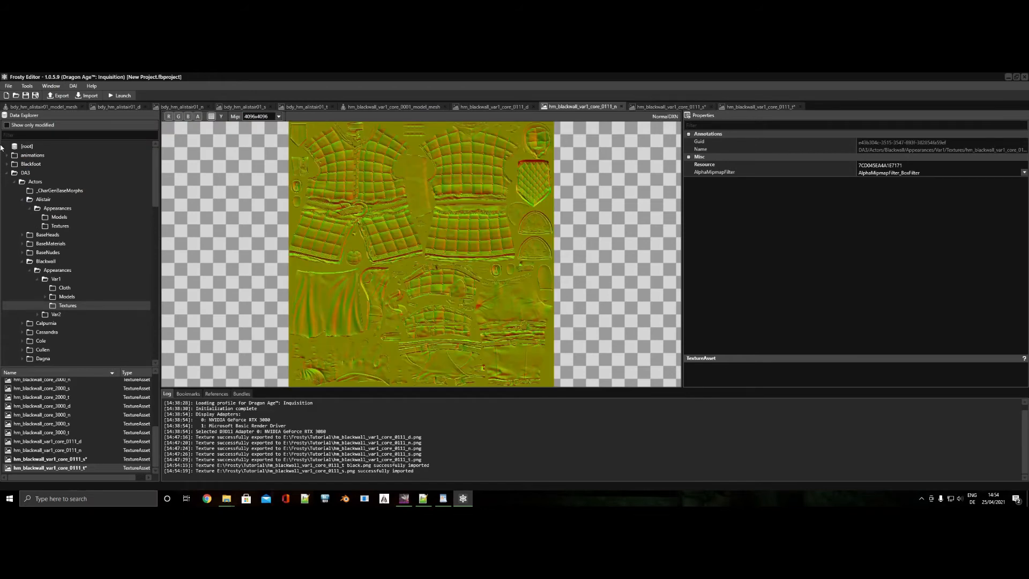
pyautogui.click(489, 107)
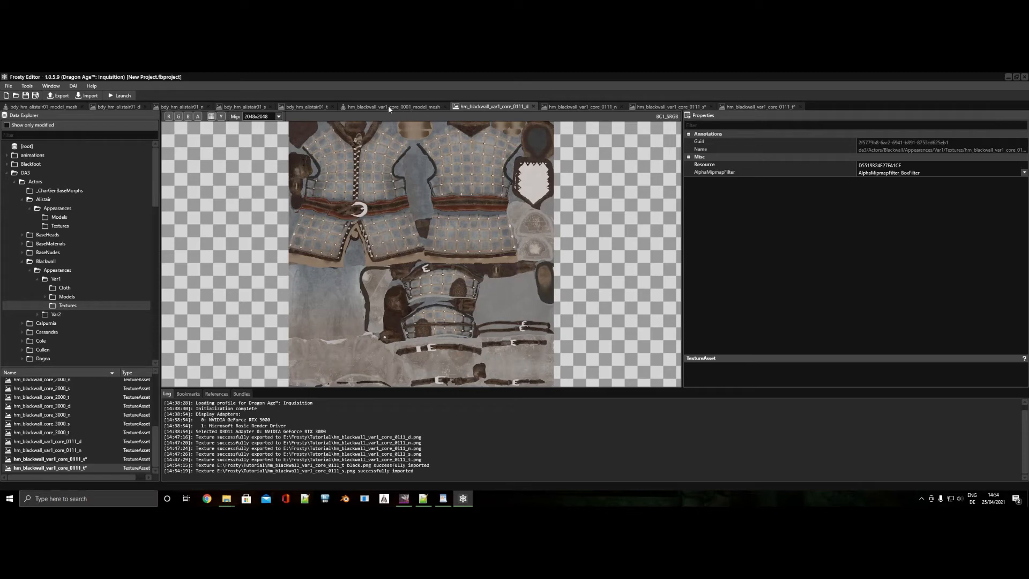
pyautogui.click(87, 96)
pyautogui.doubleClick(284, 138)
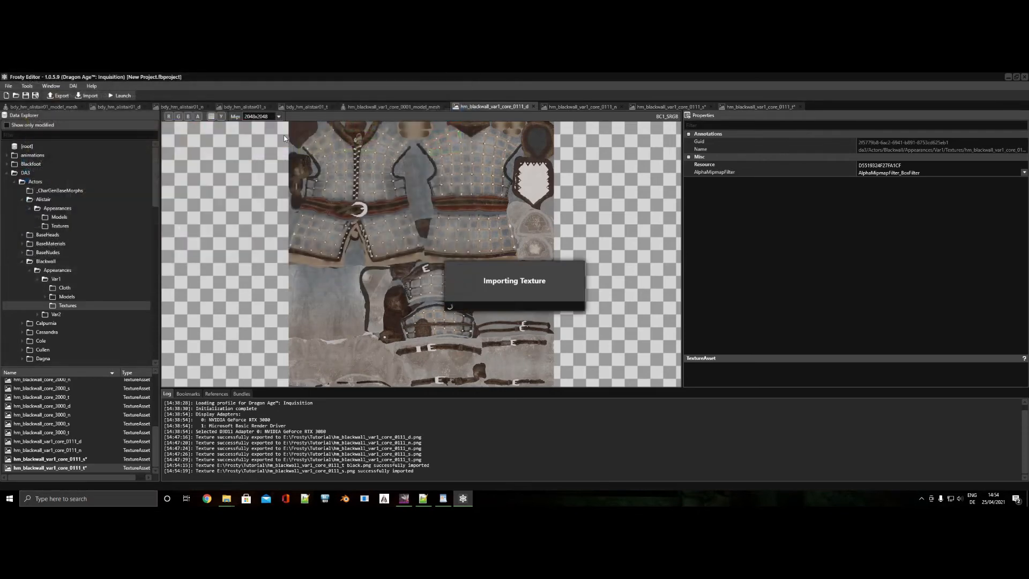
# Switch to GIMP and paste the copied stud layer into the hm_blackwall_var1_core_0111_n image.
pyautogui.click(405, 500)
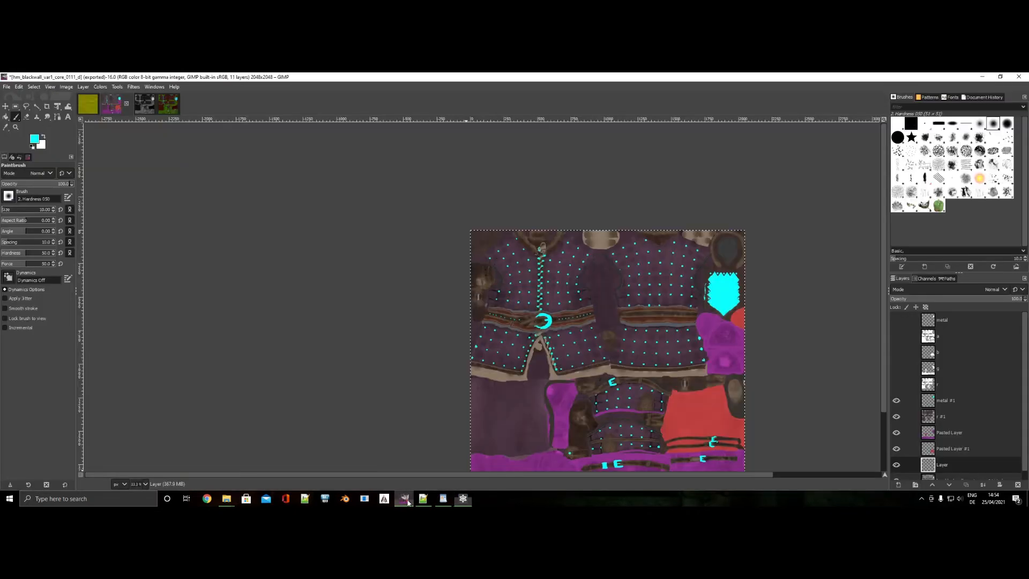
pyautogui.click(89, 106)
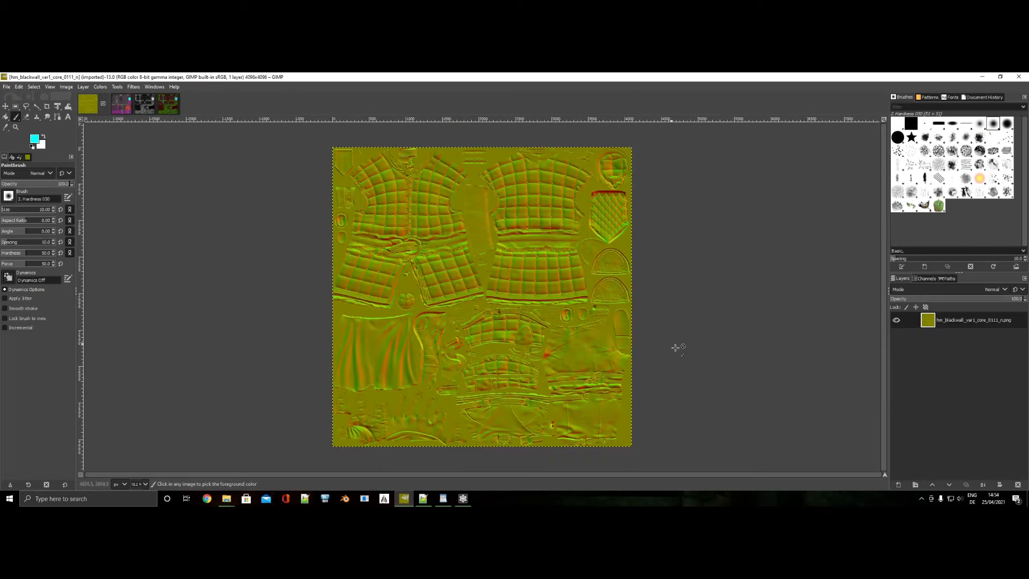
pyautogui.hotkey('ctrl', 'v')
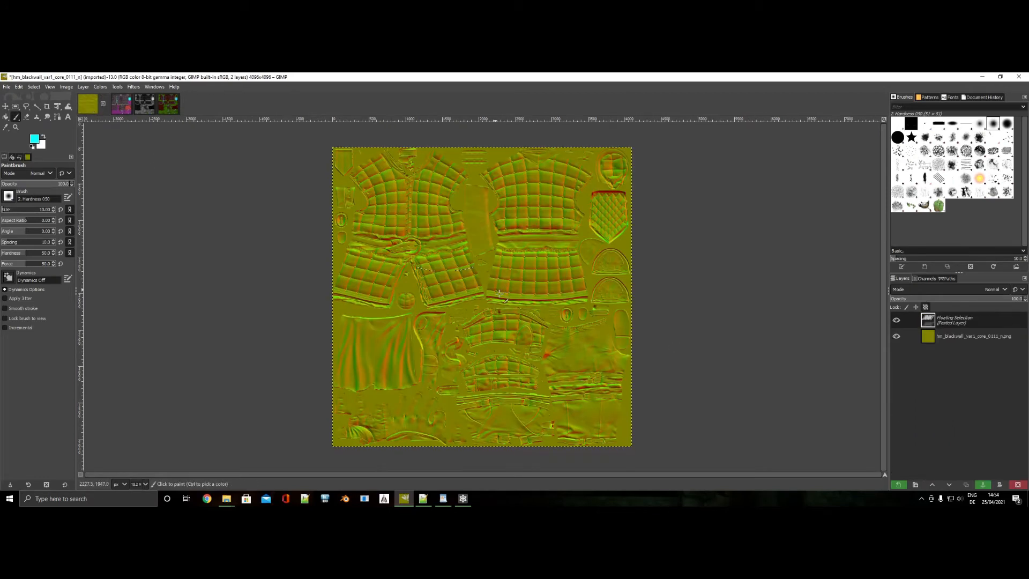
pyautogui.click(121, 103)
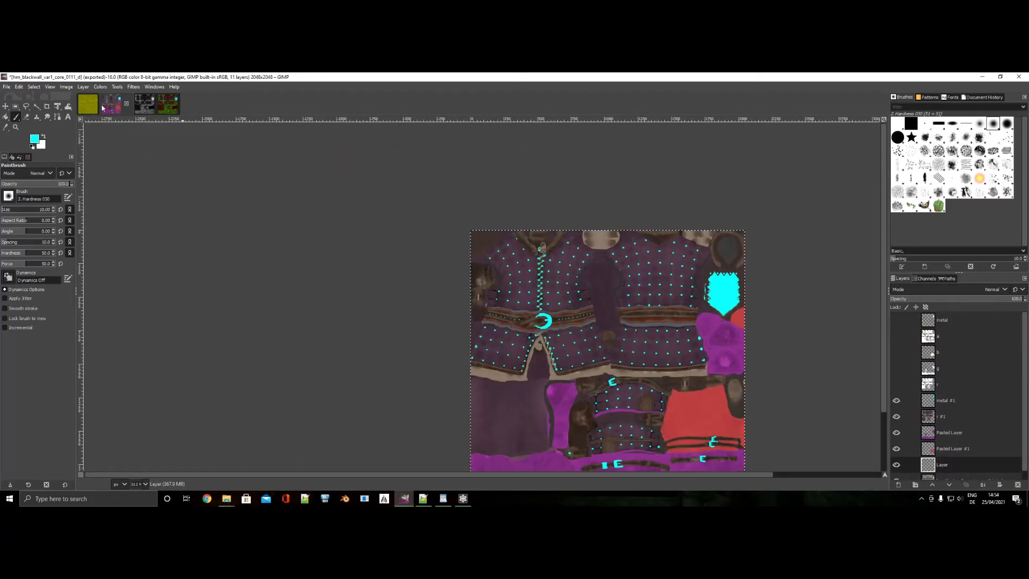
pyautogui.click(81, 104)
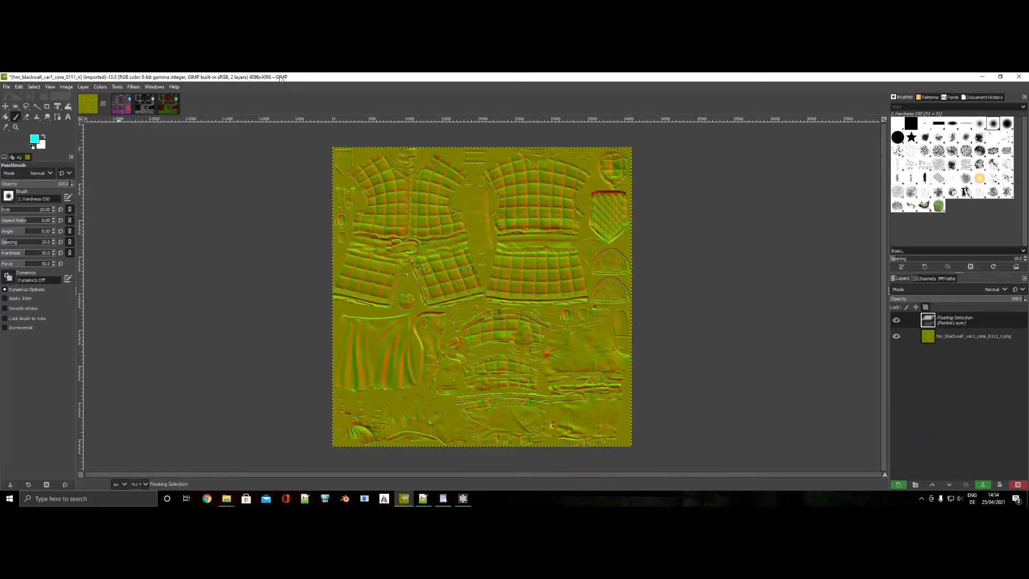
# Scale the pasted studs to a width of 4096 pixels and turn the floating selection into a new layer.
pyautogui.rightClick(939, 323)
pyautogui.click(964, 212)
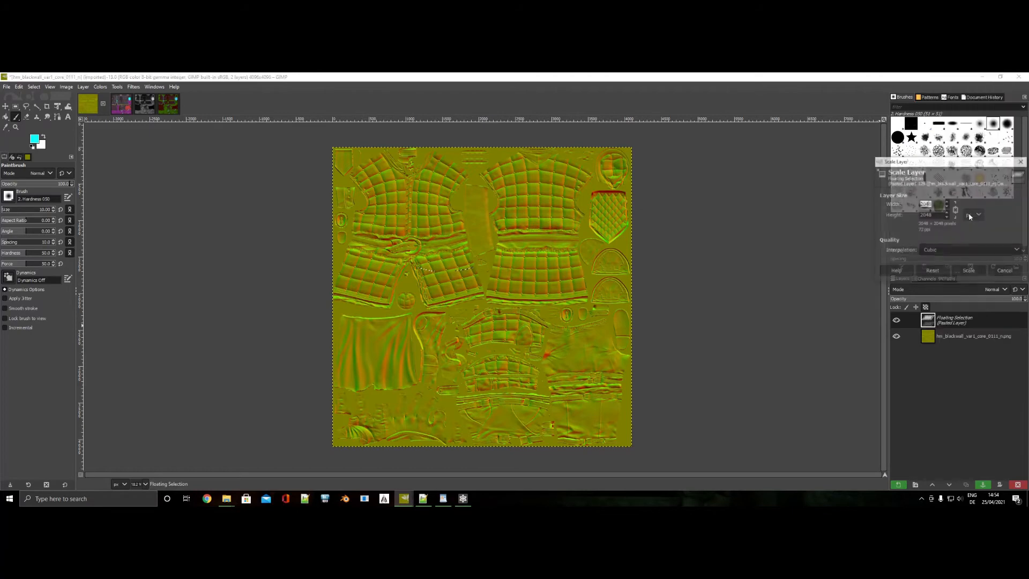
pyautogui.write('4096')
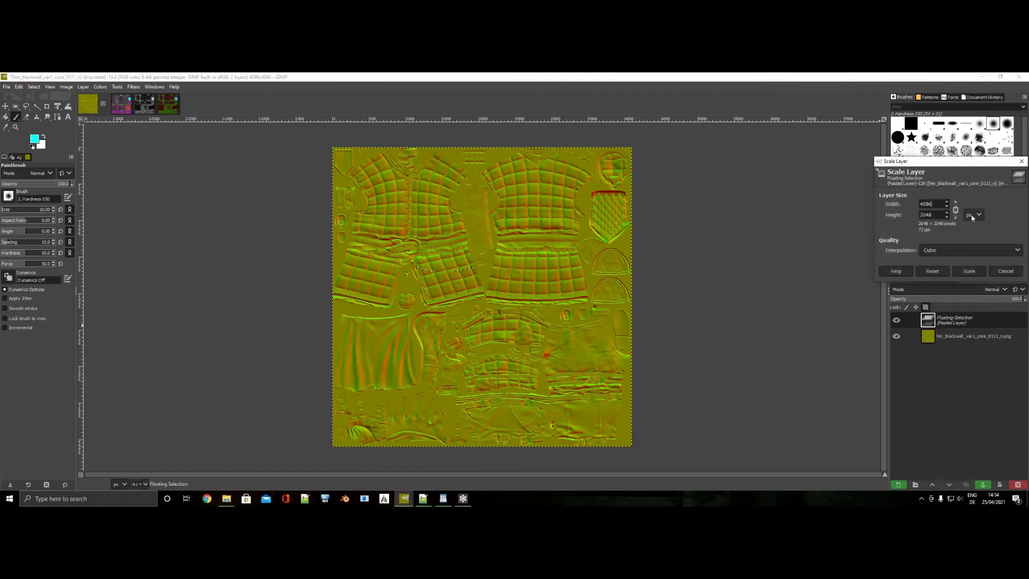
pyautogui.click(968, 271)
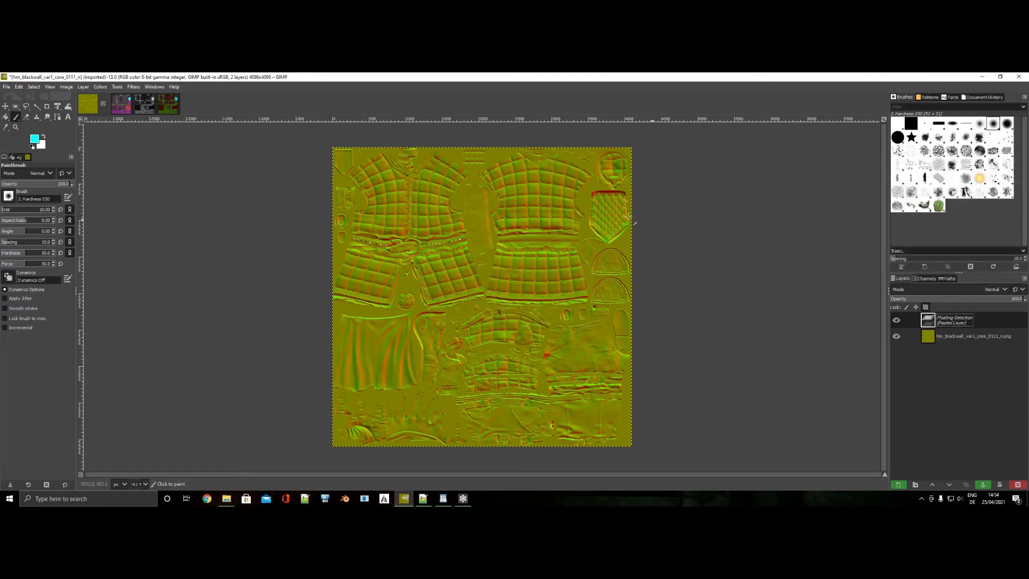
pyautogui.keyDown('ctrl'); pyautogui.scroll(2, 399, 244); pyautogui.keyUp('ctrl')
pyautogui.keyDown('ctrl'); pyautogui.scroll(3, 399, 244); pyautogui.keyUp('ctrl')
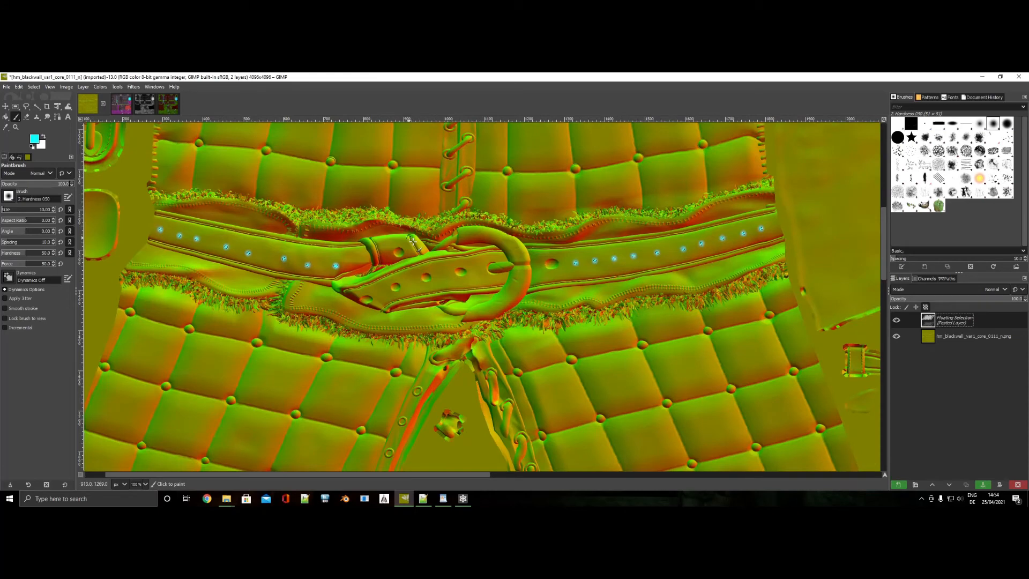
pyautogui.rightClick(974, 321)
pyautogui.click(938, 138)
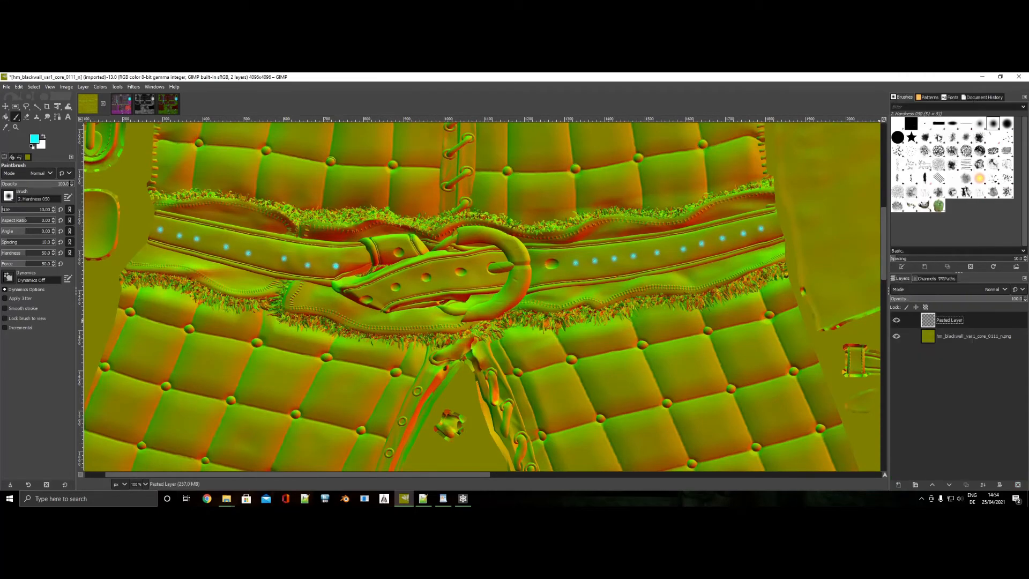
# Apply the Normal Map filter to the pasted stud layer with a scale of about 69.68 and Flip X off.
pyautogui.click(100, 87)
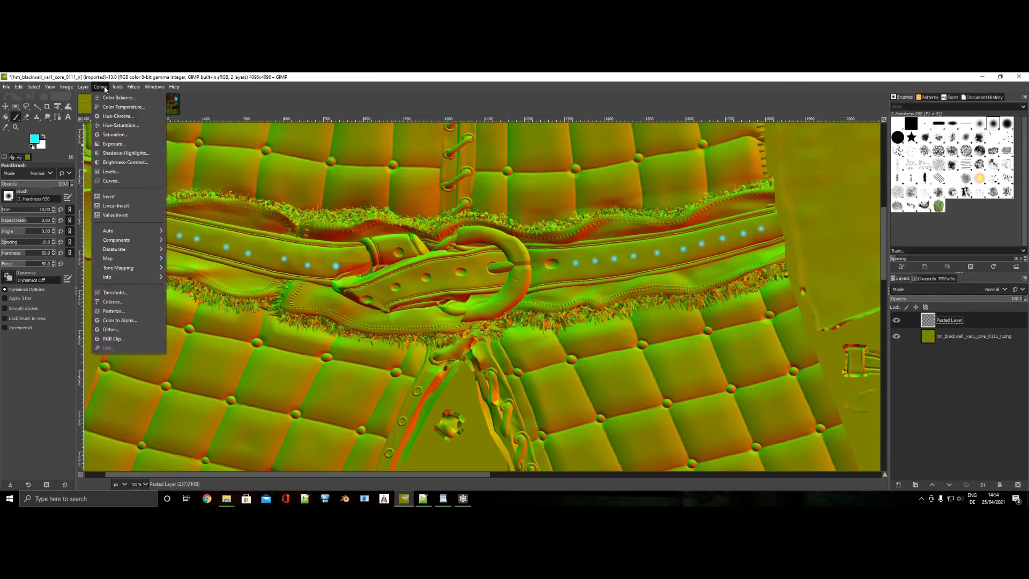
pyautogui.moveTo(134, 86)
pyautogui.moveTo(174, 142)
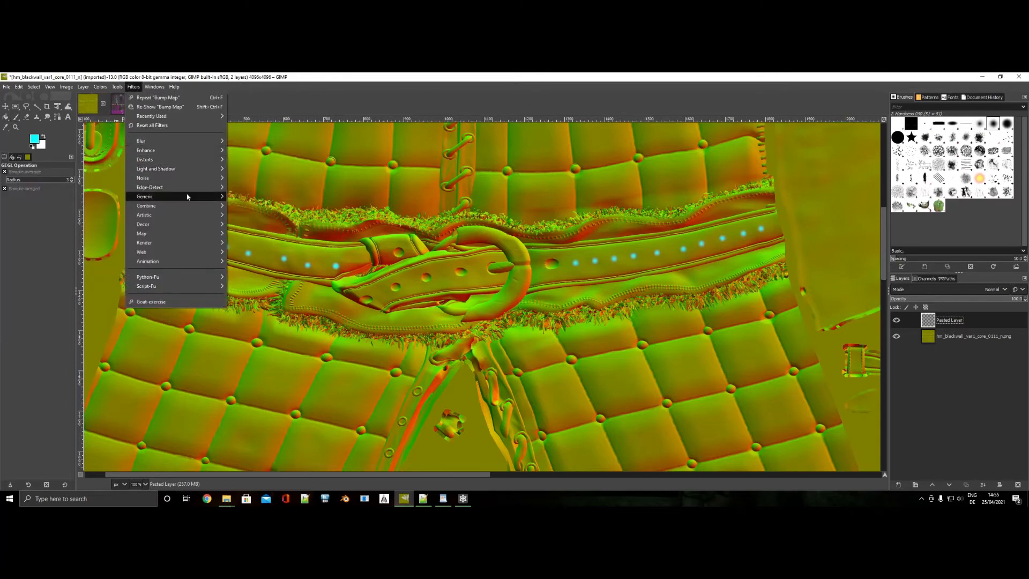
pyautogui.moveTo(187, 197)
pyautogui.click(253, 224)
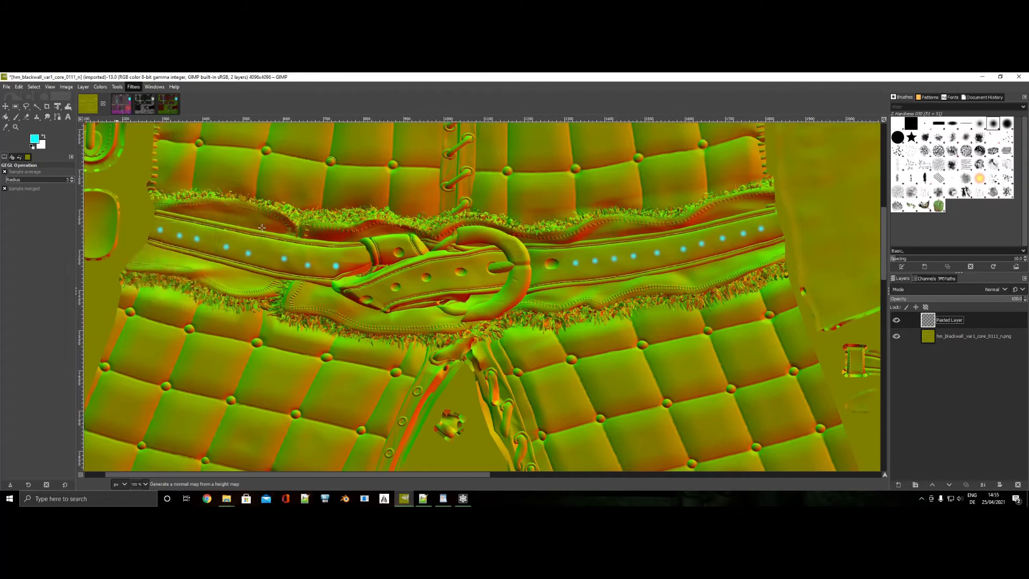
pyautogui.moveTo(197, 229); pyautogui.dragTo(465, 190)
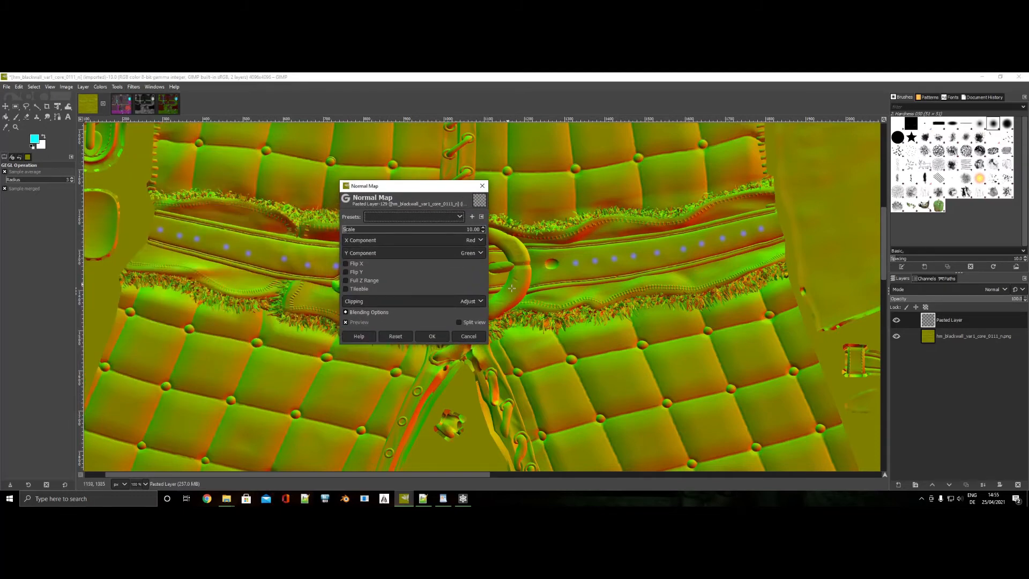
pyautogui.click(347, 263)
pyautogui.keyDown('ctrl'); pyautogui.scroll(2, 614, 257); pyautogui.keyUp('ctrl')
pyautogui.keyDown('ctrl'); pyautogui.scroll(1, 614, 258); pyautogui.keyUp('ctrl')
pyautogui.keyDown('ctrl'); pyautogui.scroll(-1, 614, 257); pyautogui.keyUp('ctrl')
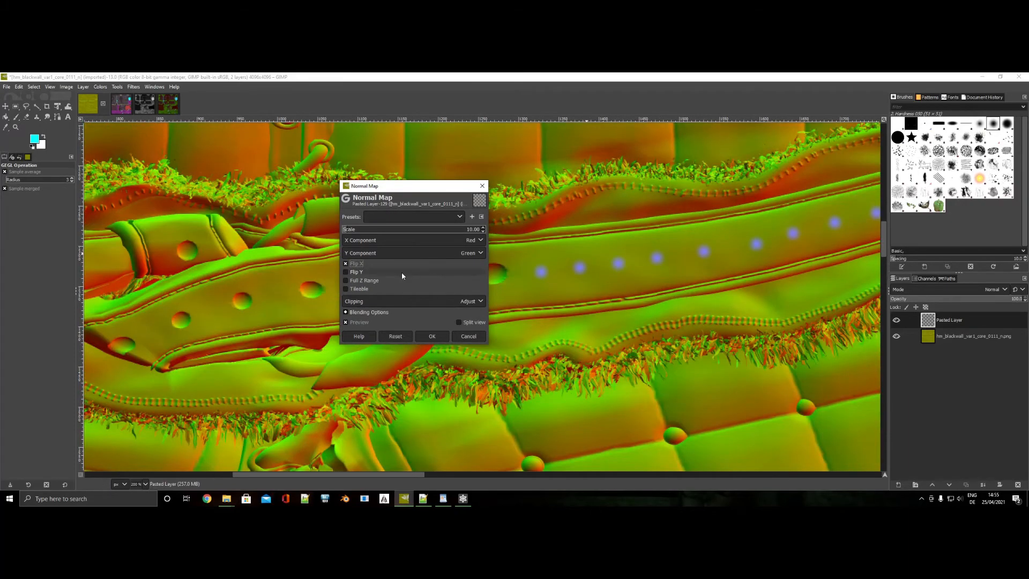
pyautogui.click(347, 263)
pyautogui.moveTo(376, 227)
pyautogui.mouseDown()
pyautogui.moveTo(391, 230)
pyautogui.moveTo(379, 229)
pyautogui.mouseUp()
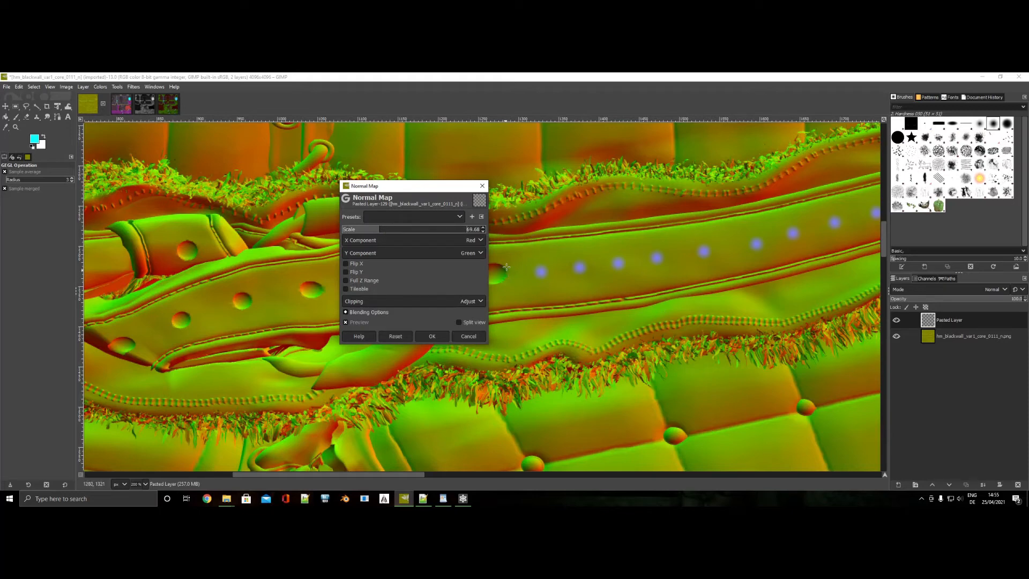
pyautogui.click(431, 336)
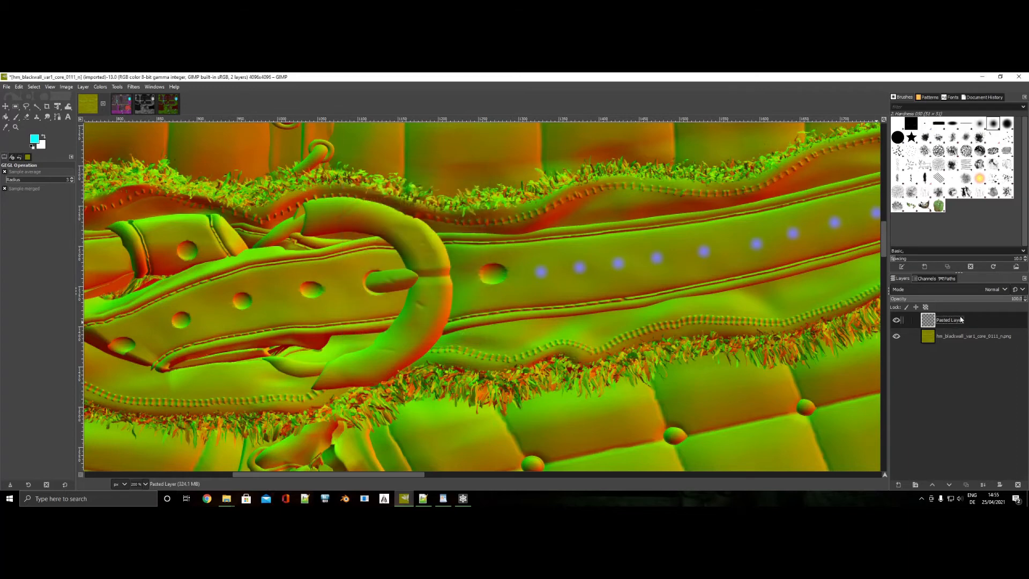
# Invert the colors of the pasted stud layer.
pyautogui.click(100, 87)
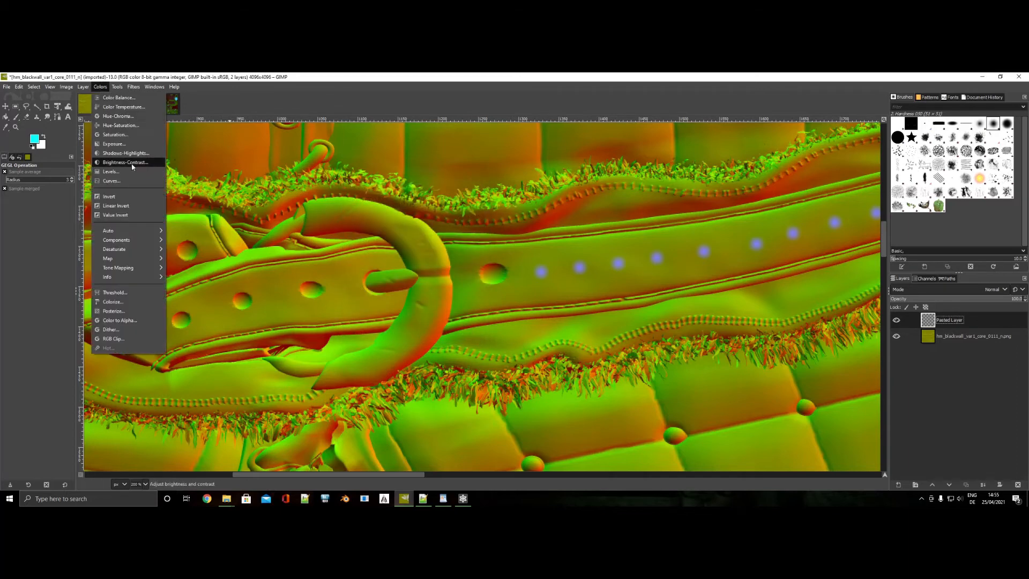
pyautogui.click(133, 194)
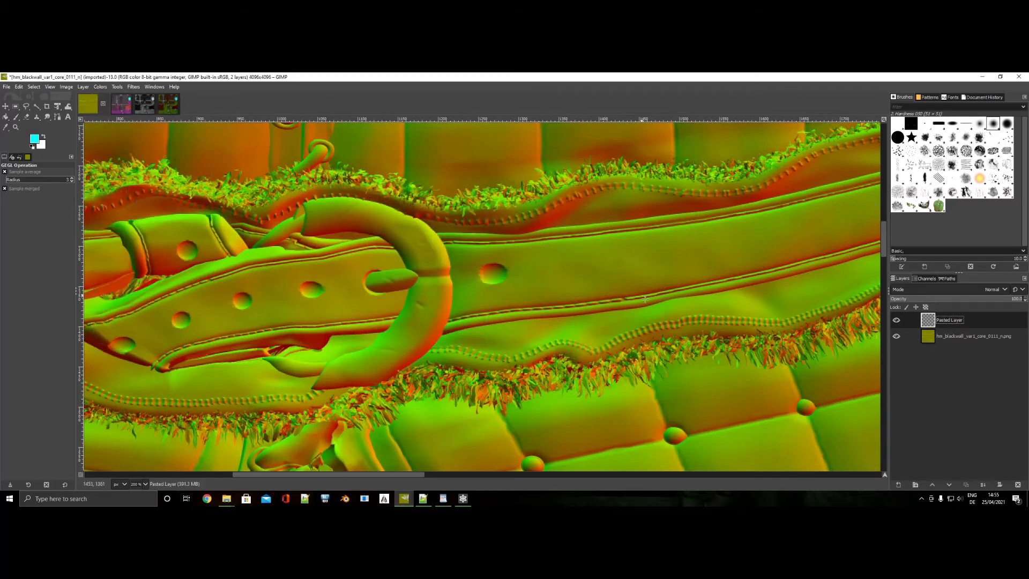
pyautogui.keyDown('ctrl'); pyautogui.scroll(-3, 626, 307); pyautogui.keyUp('ctrl')
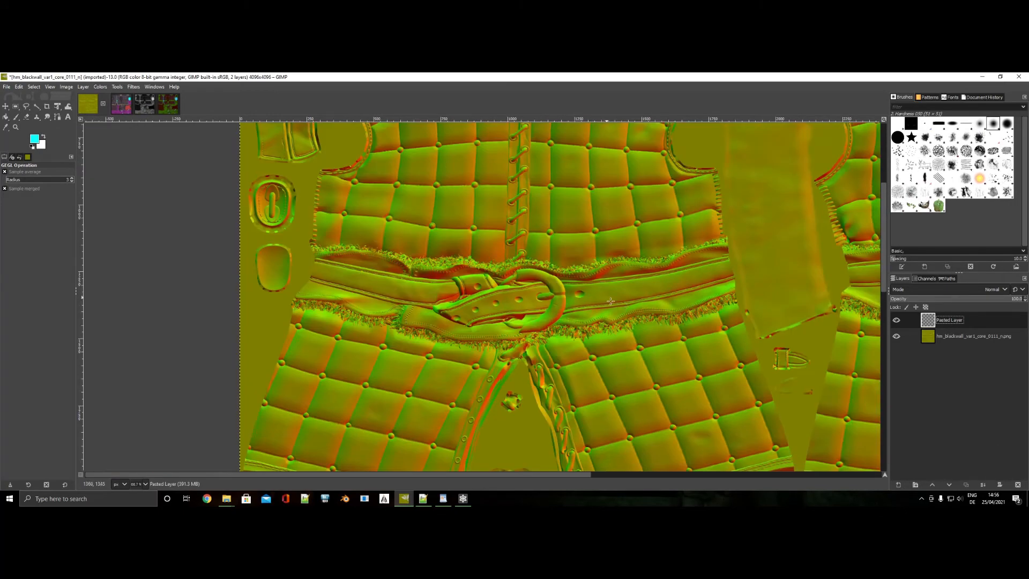
pyautogui.keyDown('ctrl'); pyautogui.scroll(4, 610, 301); pyautogui.keyUp('ctrl')
pyautogui.hotkey('ctrl', 'shift', 'f')
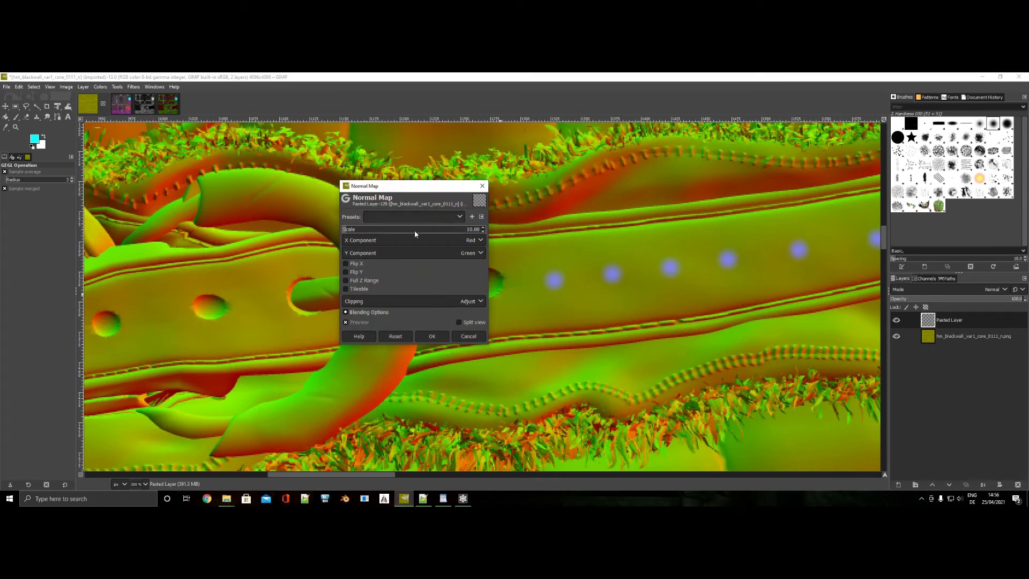
pyautogui.click(464, 336)
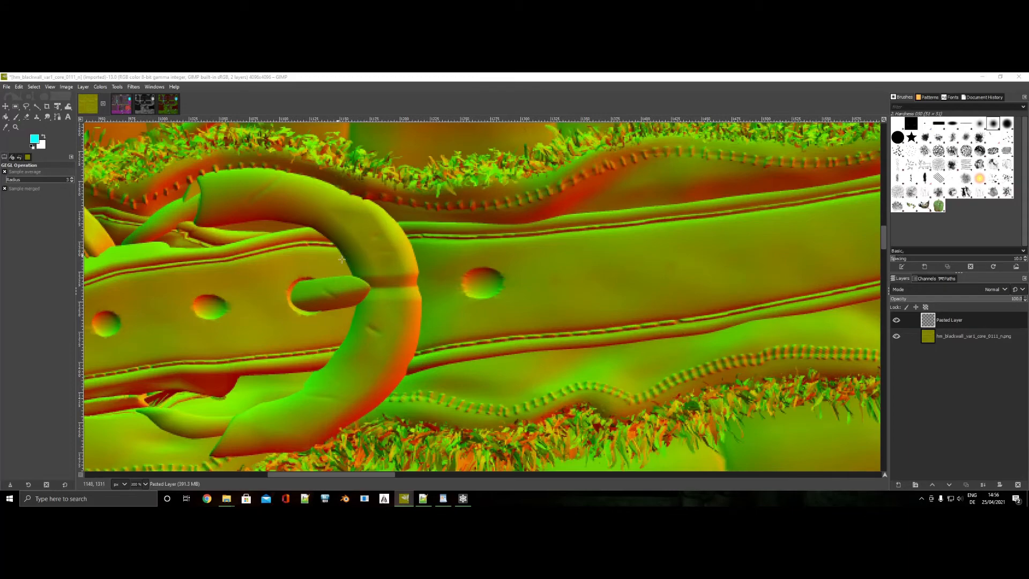
pyautogui.keyDown('ctrl'); pyautogui.scroll(-5, 341, 259); pyautogui.keyUp('ctrl')
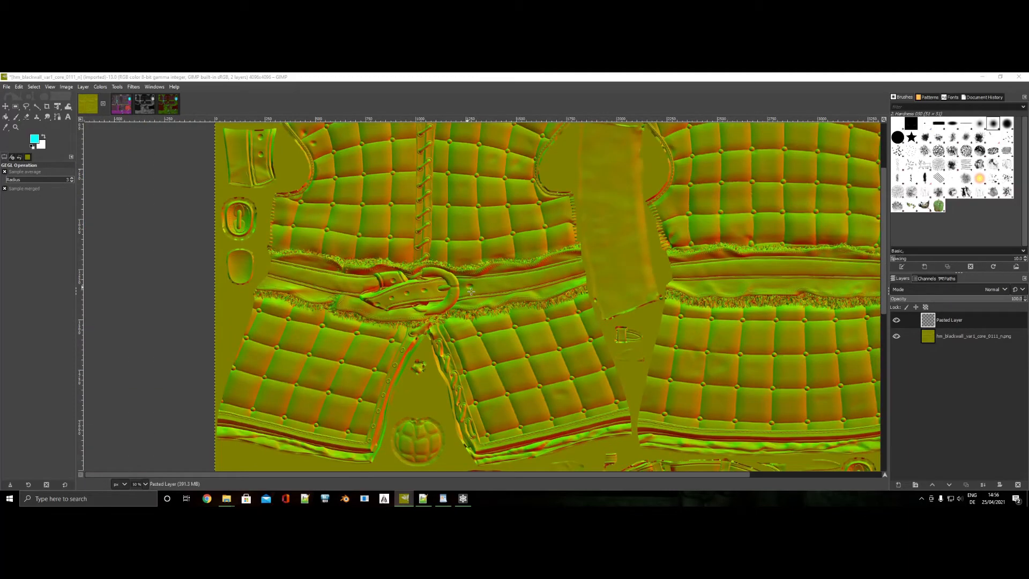
# Merge the stud layer down and export the image to the Tutorial folder as hm_blackwall_var1_core_0111_n.png, replacing the existing file.
pyautogui.rightClick(951, 324)
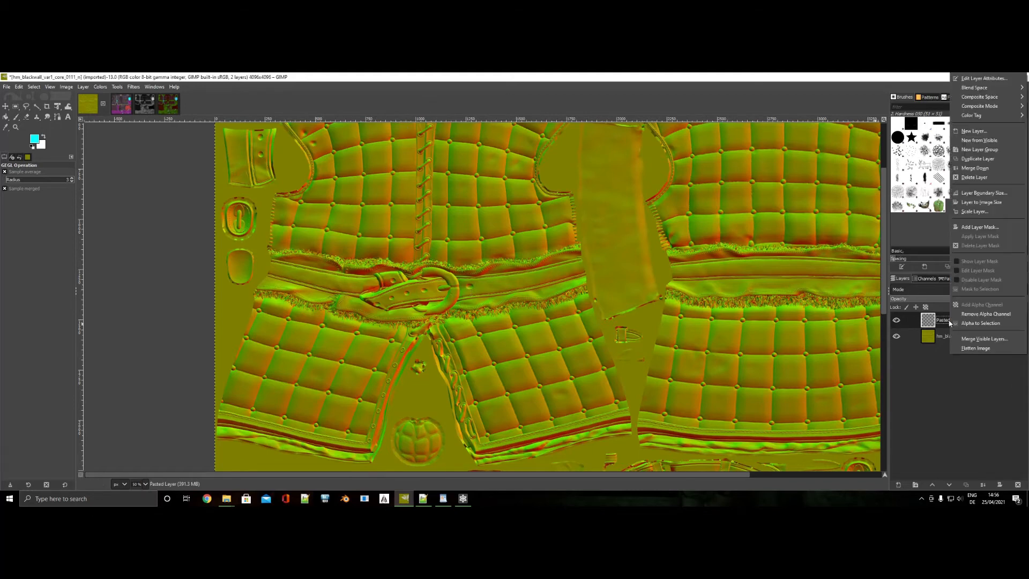
pyautogui.click(975, 167)
pyautogui.hotkey('ctrl', 'shift', 'e')
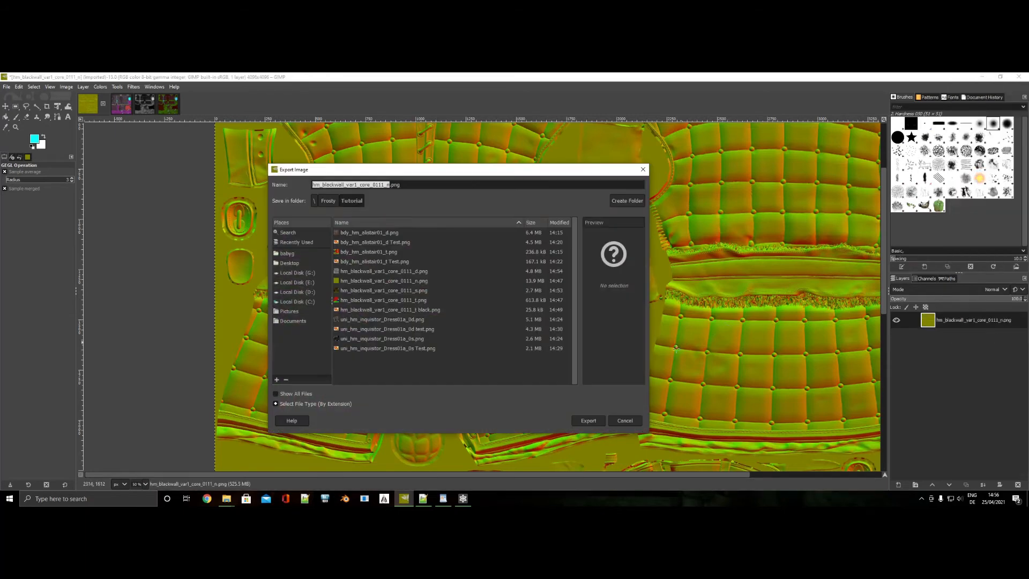
pyautogui.press('Return')
pyautogui.press('Return')
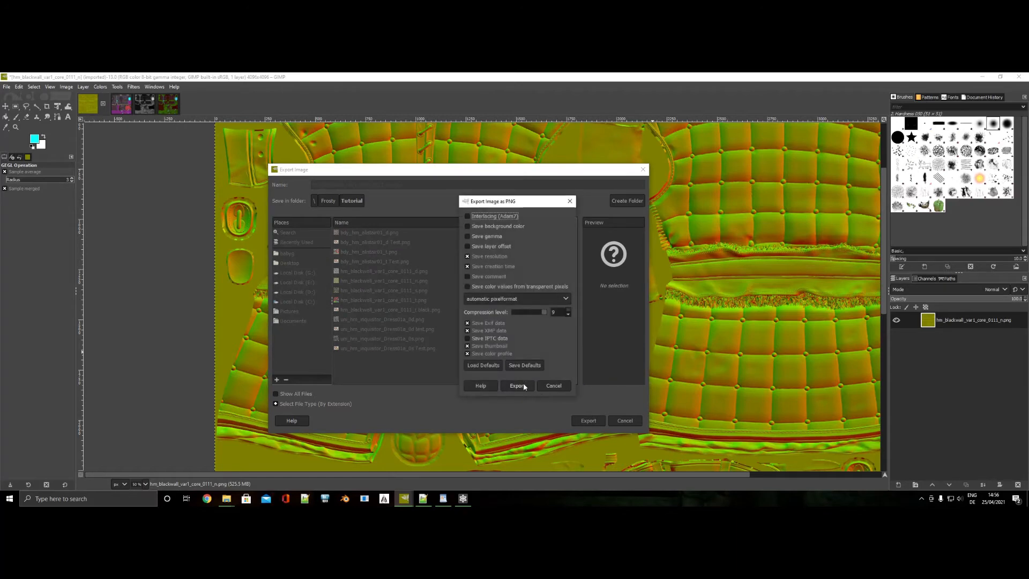
pyautogui.click(522, 386)
# Switch to Frosty Editor and show the hm_blackwall_var1_core_0001_model_mesh model with its properties.
pyautogui.moveTo(459, 502)
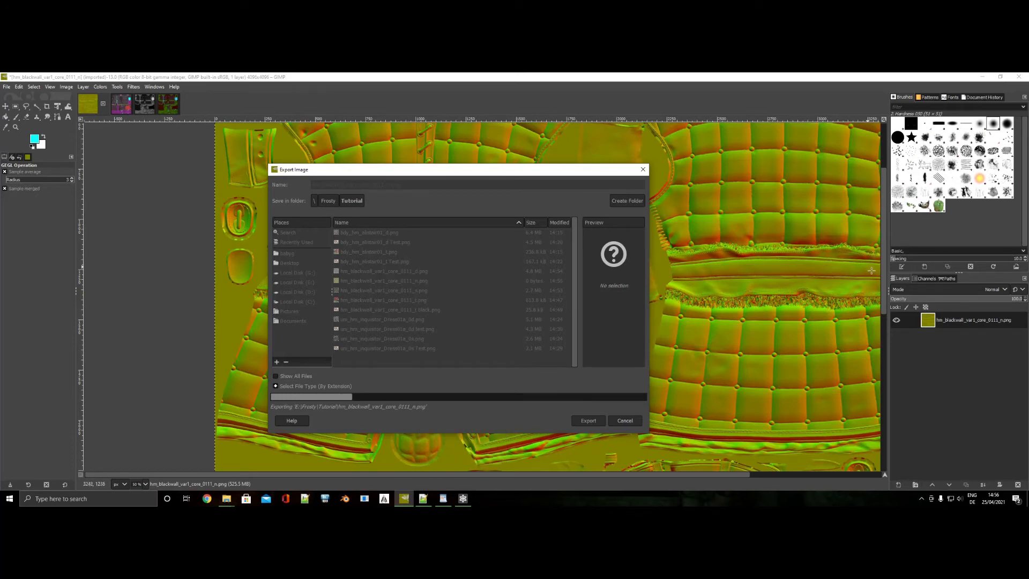
pyautogui.click(463, 499)
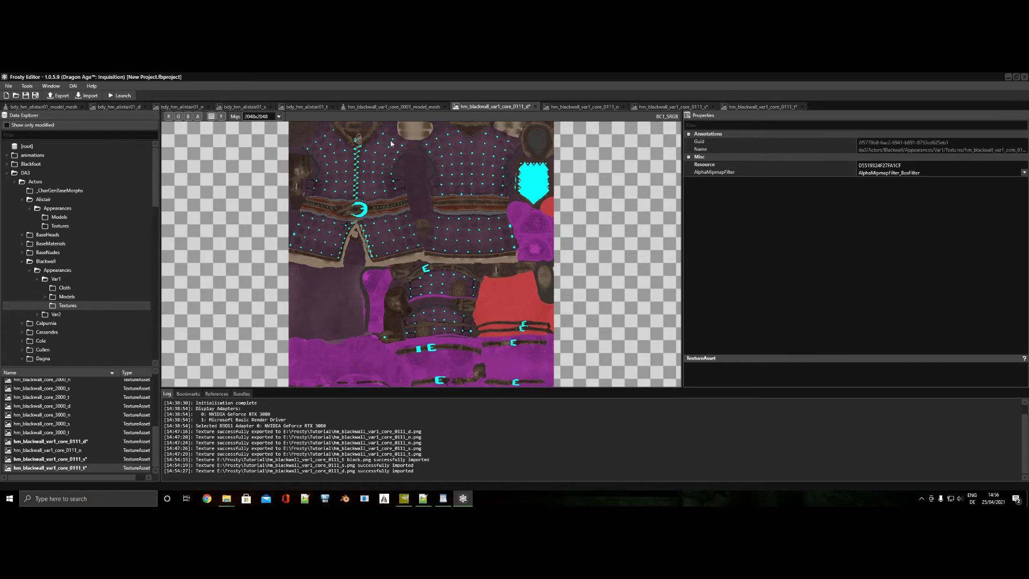
pyautogui.click(396, 106)
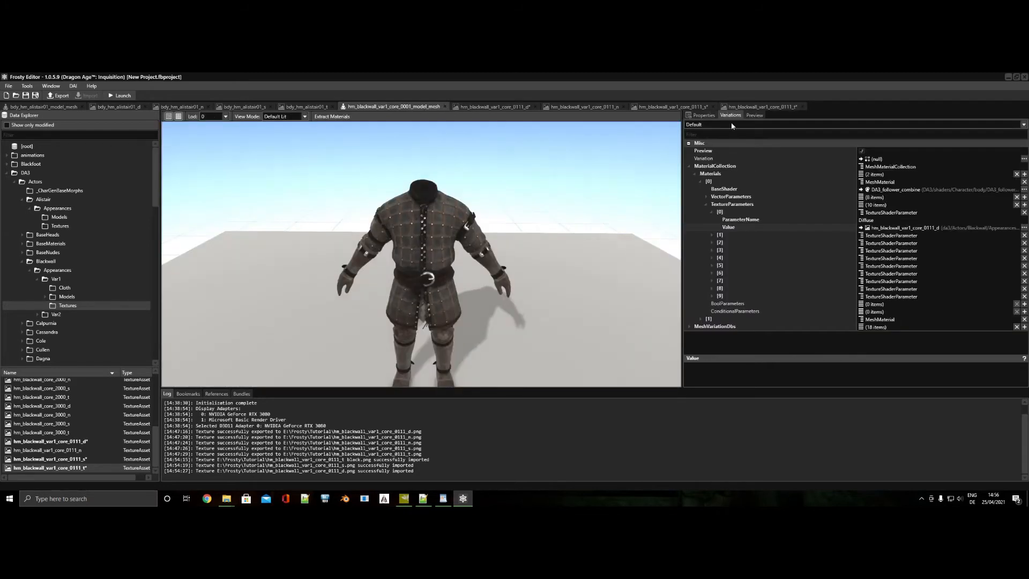
pyautogui.click(704, 115)
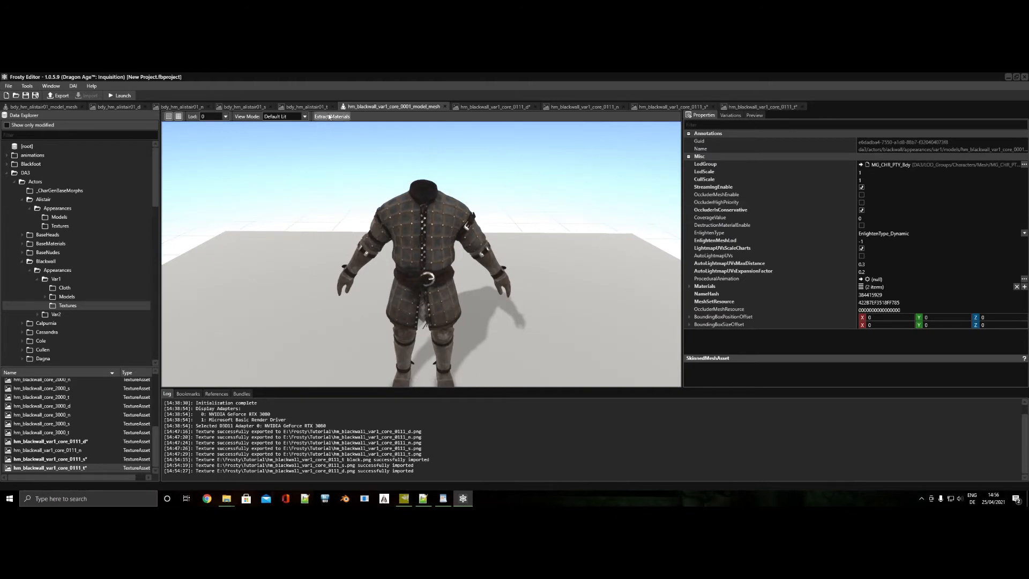
# Close the mesh model and import the edited normal map PNG into the hm_blackwall_var1_core_0111_n texture.
pyautogui.click(445, 107)
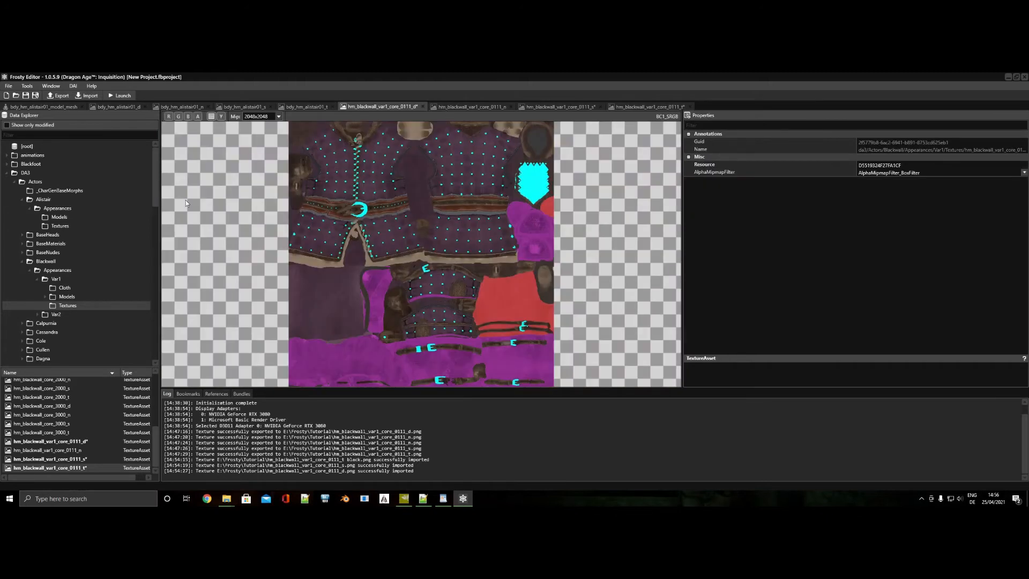
pyautogui.click(68, 297)
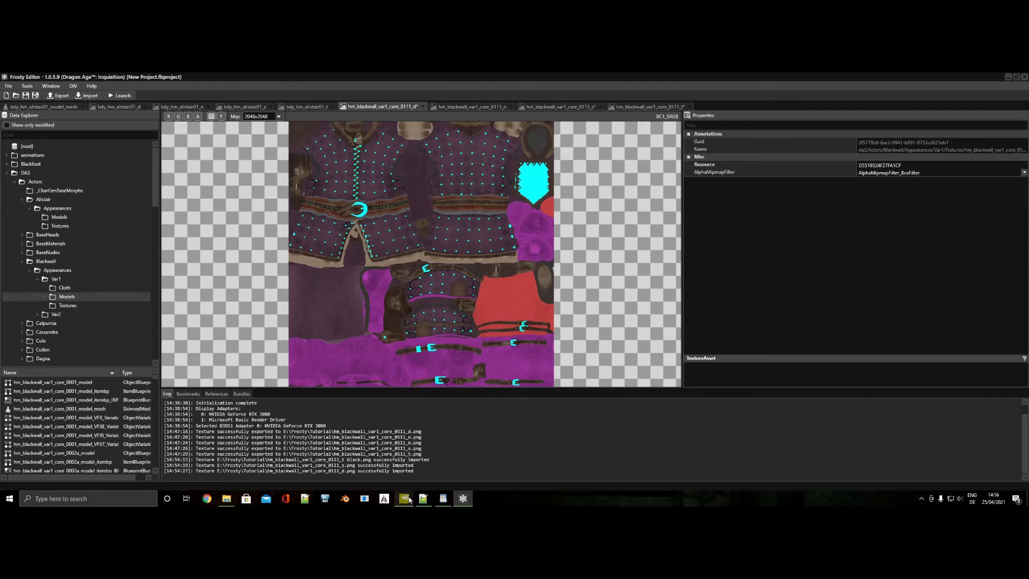
pyautogui.click(492, 108)
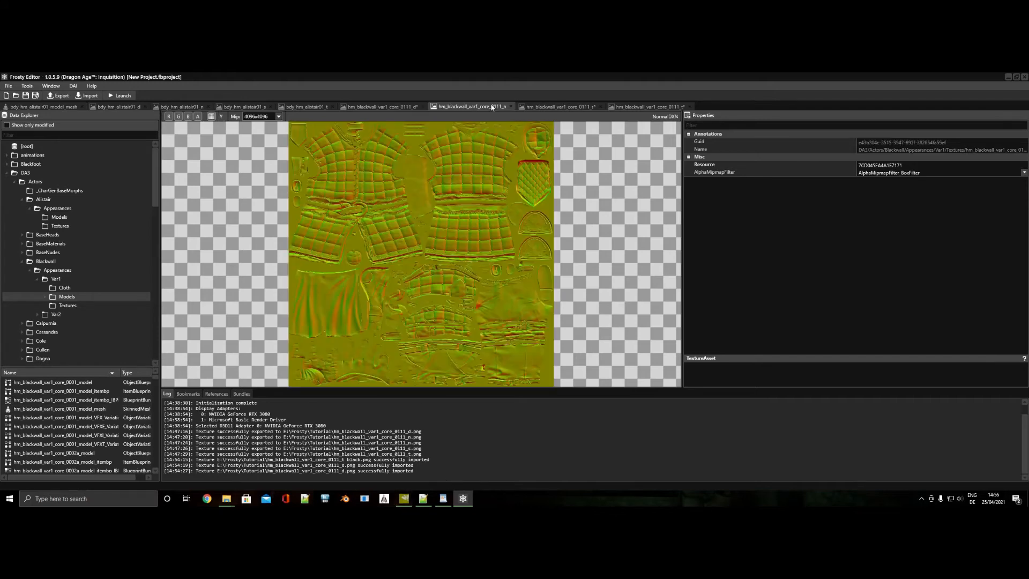
pyautogui.click(86, 96)
pyautogui.doubleClick(324, 139)
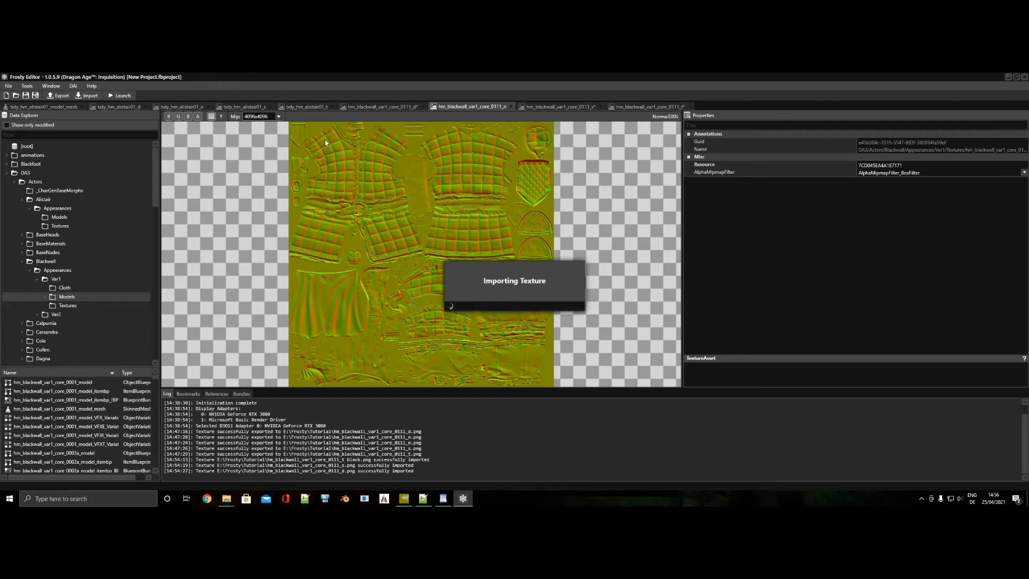
# Reopen hm_blackwall_var1_core_0001_model_mesh and add two expanded Additional Meshes entries to its preview settings.
pyautogui.click(85, 410)
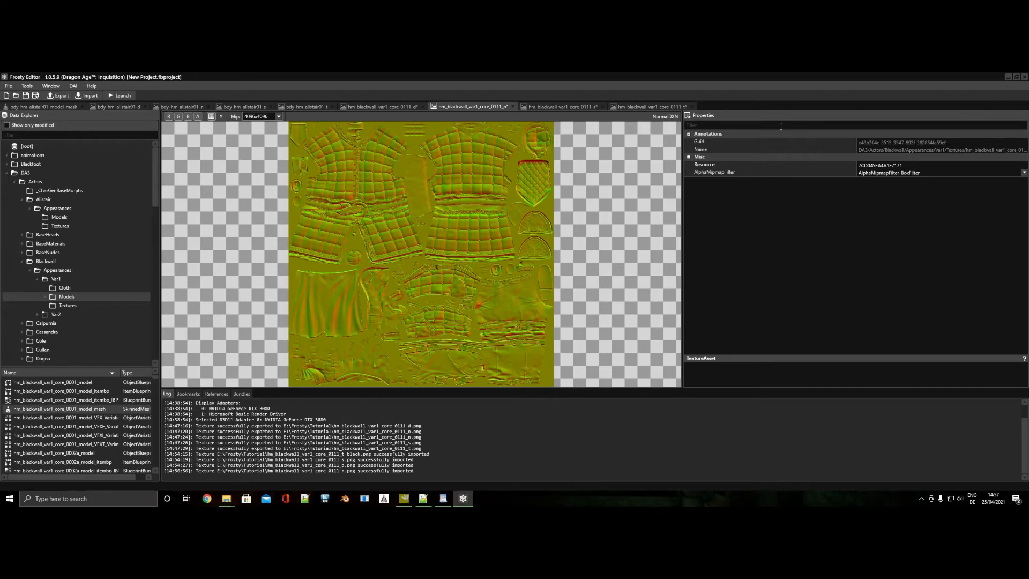
pyautogui.doubleClick(79, 406)
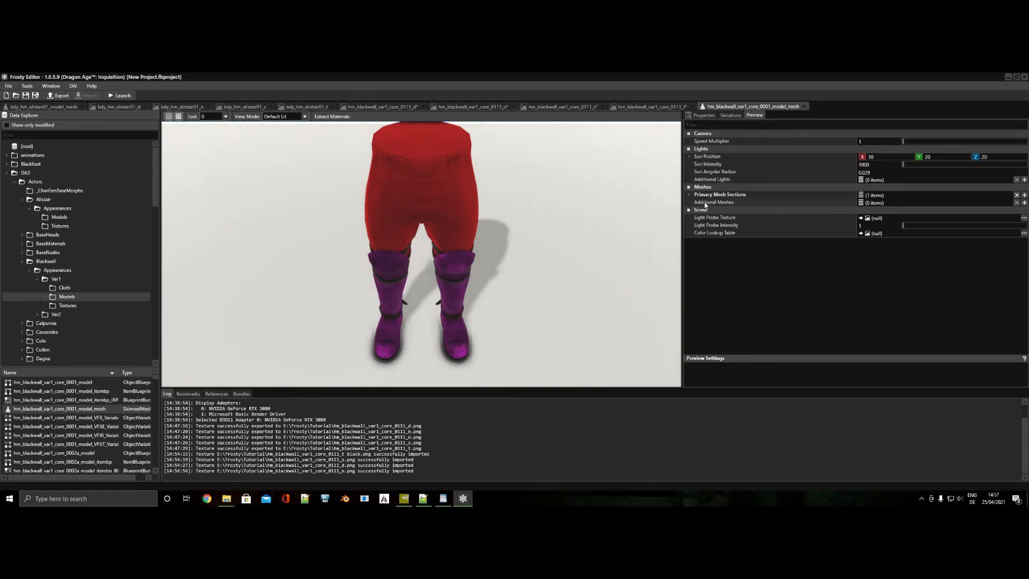
pyautogui.click(1023, 203)
pyautogui.click(1024, 203)
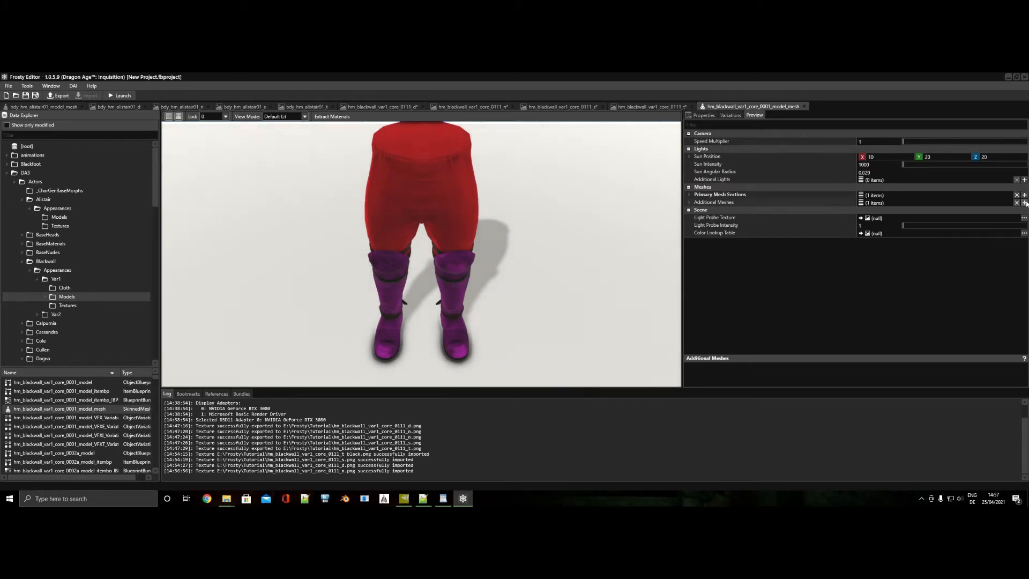
pyautogui.click(689, 203)
pyautogui.click(695, 217)
pyautogui.click(695, 210)
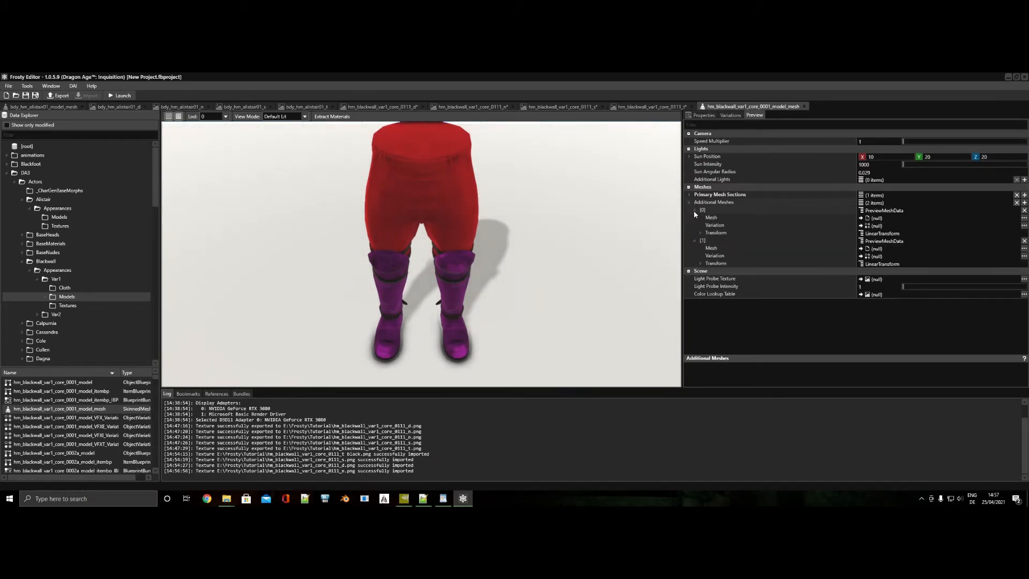
# Assign hm_blackwall_var1_core_0010_model_mesh to additional mesh entry [1] and hm_blackwall_var1_core_0100_model_mesh to entry [0].
pyautogui.scroll(-10, 80, 429)
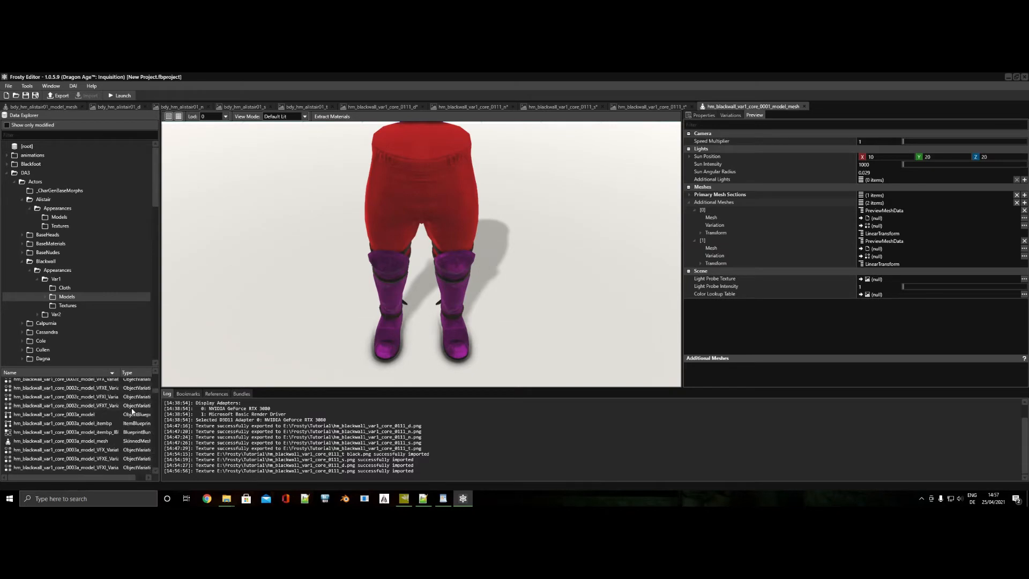
pyautogui.scroll(-3, 118, 413)
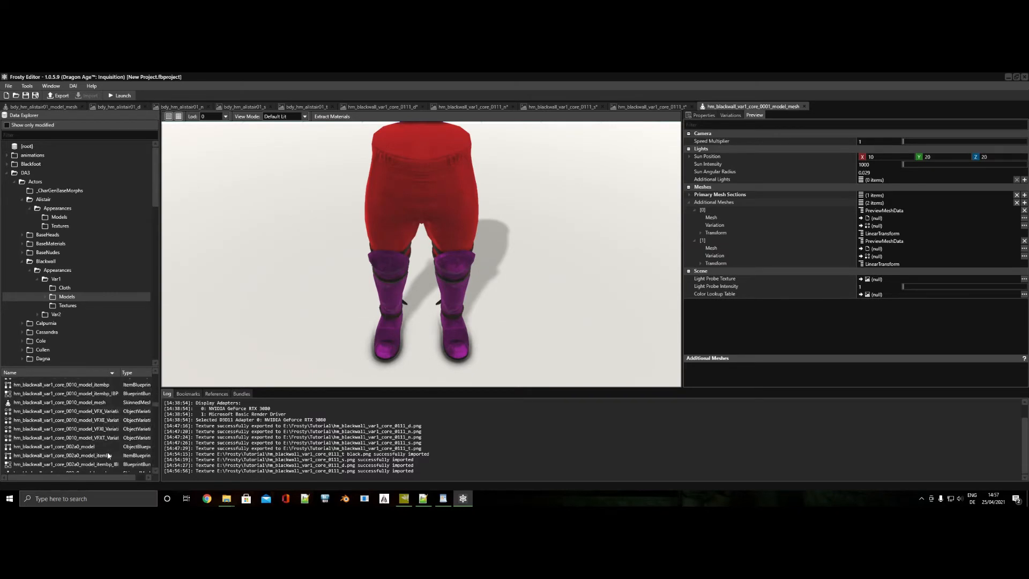
pyautogui.click(860, 249)
pyautogui.scroll(-5, 115, 408)
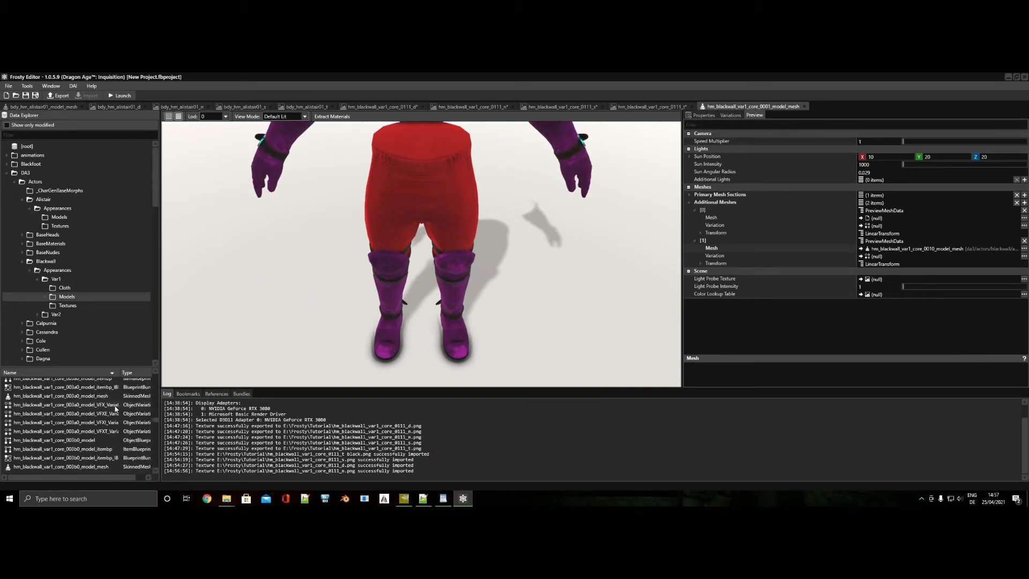
pyautogui.scroll(-6, 115, 408)
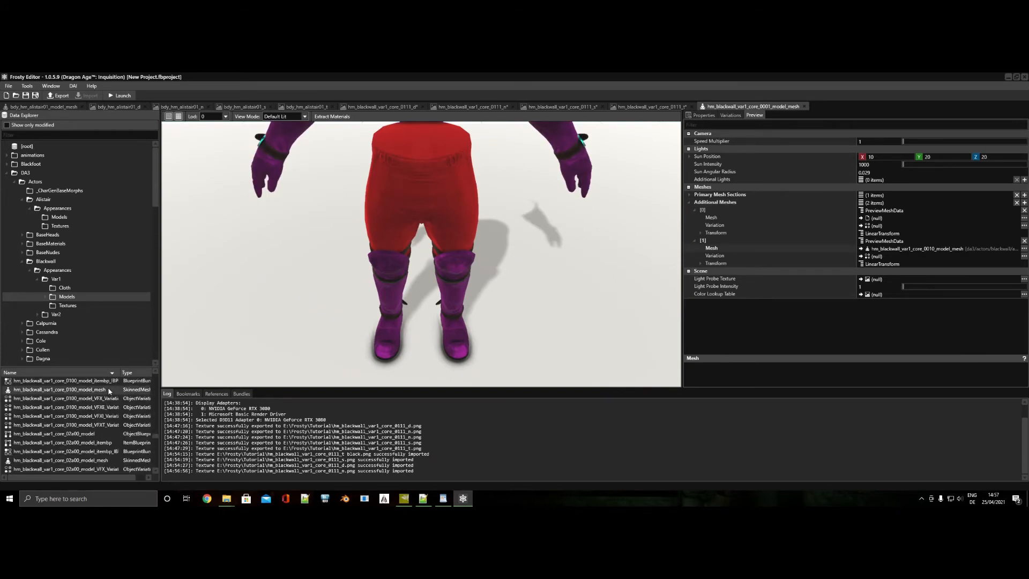
pyautogui.click(861, 219)
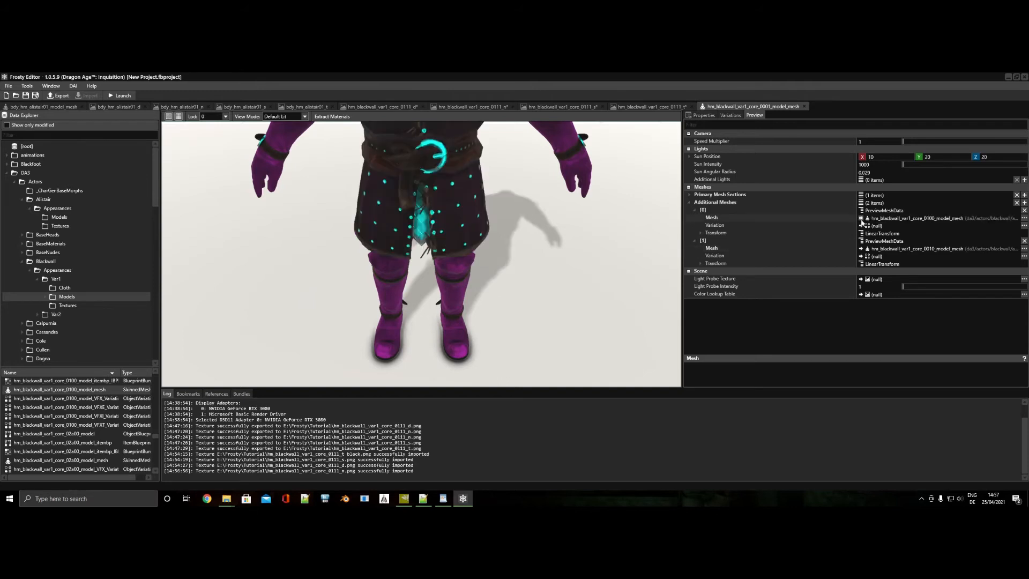
# Examine the assembled armor model from the front and side, checking the studs on the coat and belt.
pyautogui.scroll(-3, 545, 237)
pyautogui.scroll(-2, 531, 272)
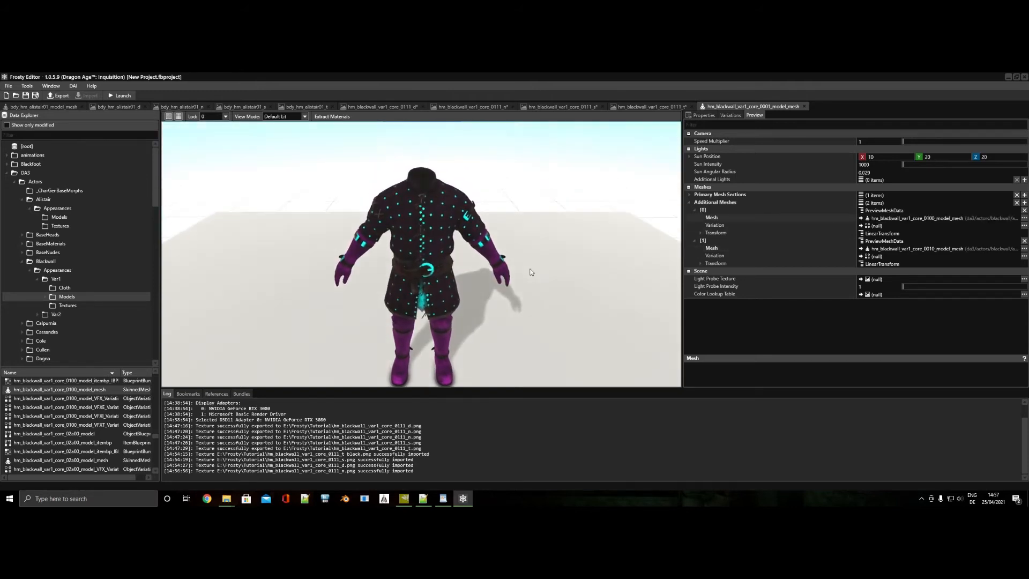
pyautogui.scroll(3, 527, 274)
pyautogui.scroll(-2, 526, 273)
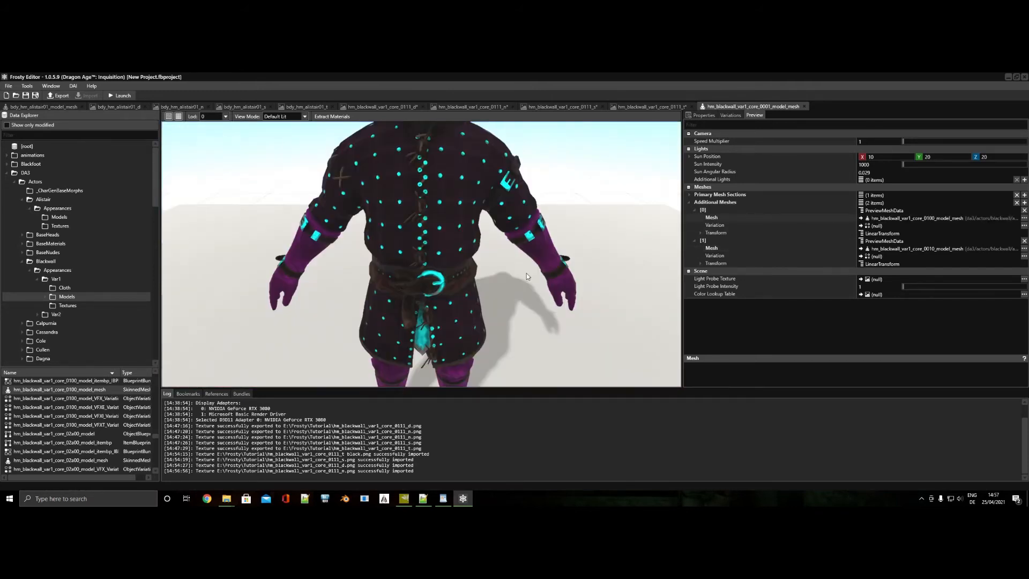
pyautogui.scroll(-1, 526, 273)
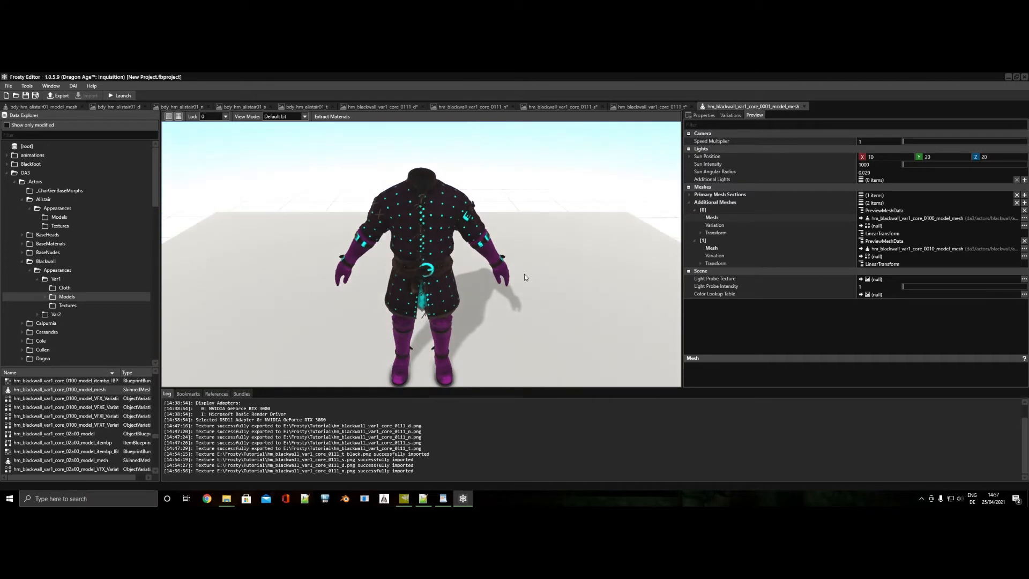
pyautogui.moveTo(524, 274); pyautogui.dragTo(676, 242, button='middle')
pyautogui.moveTo(487, 249); pyautogui.dragTo(549, 250)
pyautogui.scroll(3, 452, 245)
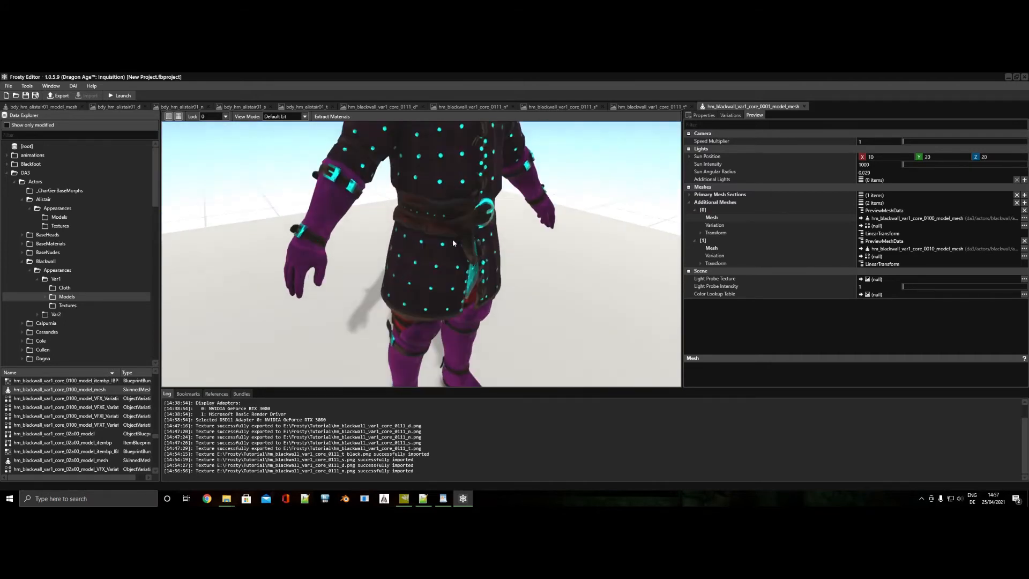
# Inspect the belt studs on the model in the Metallic and Normals view modes.
pyautogui.click(283, 116)
pyautogui.click(276, 181)
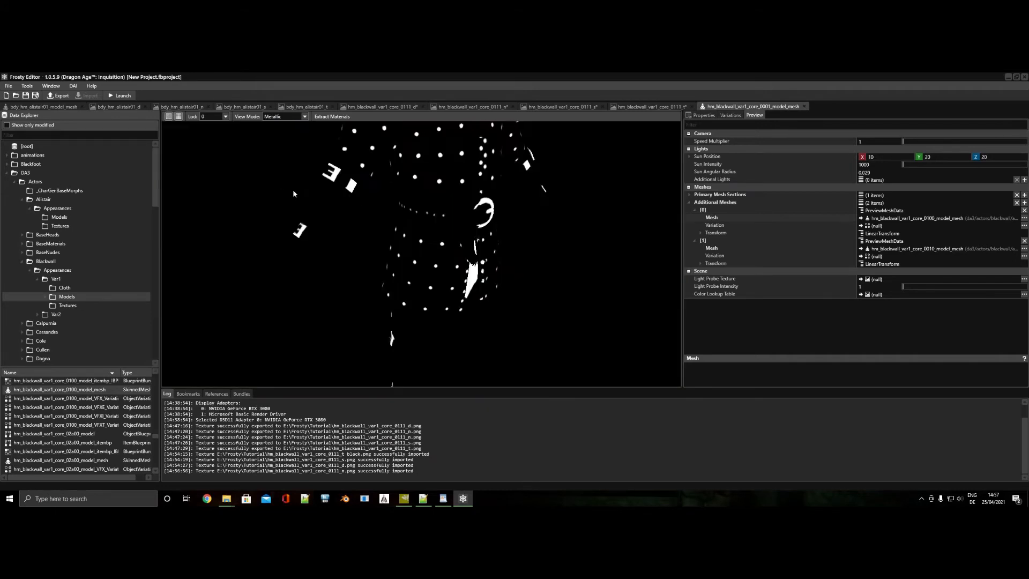
pyautogui.click(266, 119)
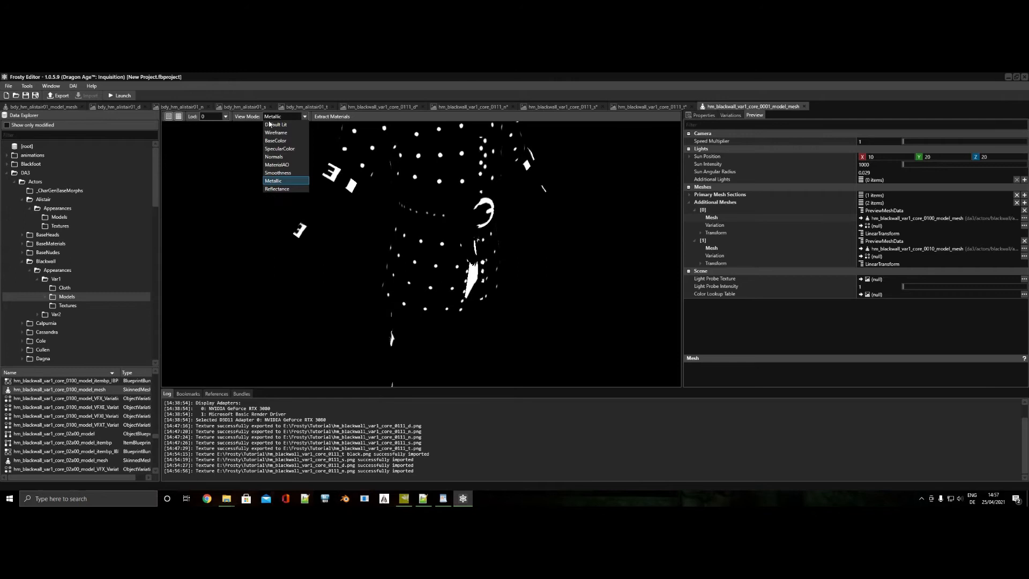
pyautogui.click(279, 155)
pyautogui.scroll(3, 408, 201)
pyautogui.scroll(-3, 408, 201)
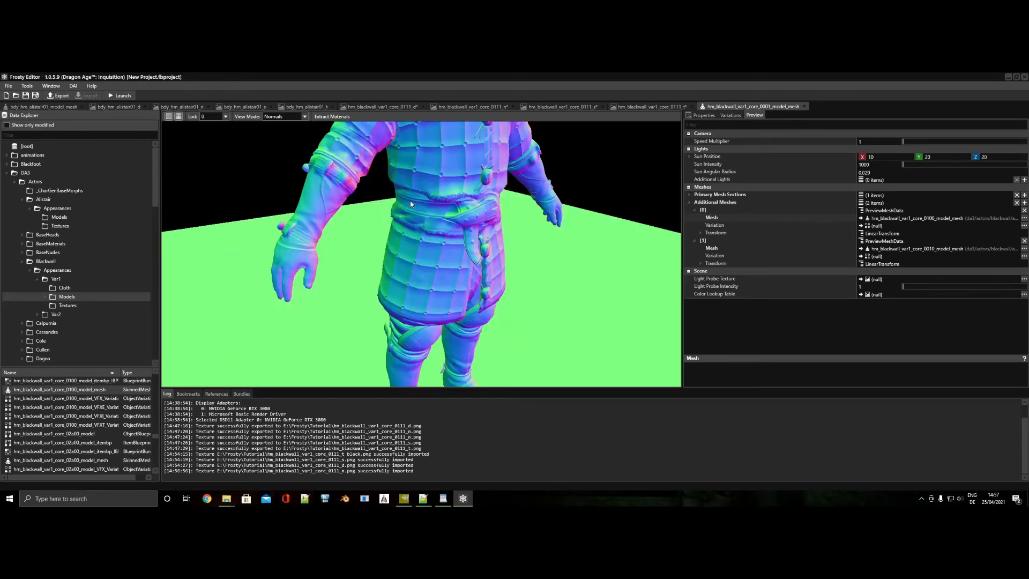
pyautogui.scroll(1, 408, 201)
pyautogui.moveTo(408, 204); pyautogui.dragTo(432, 192, button='right')
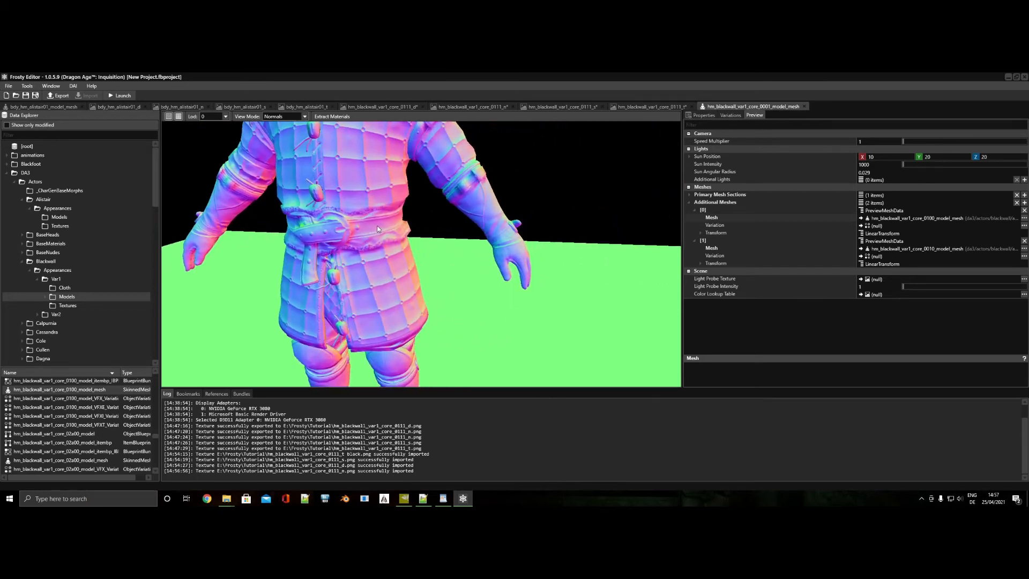
# Inspect the armor in the BaseColor and Reflectance view modes.
pyautogui.click(288, 115)
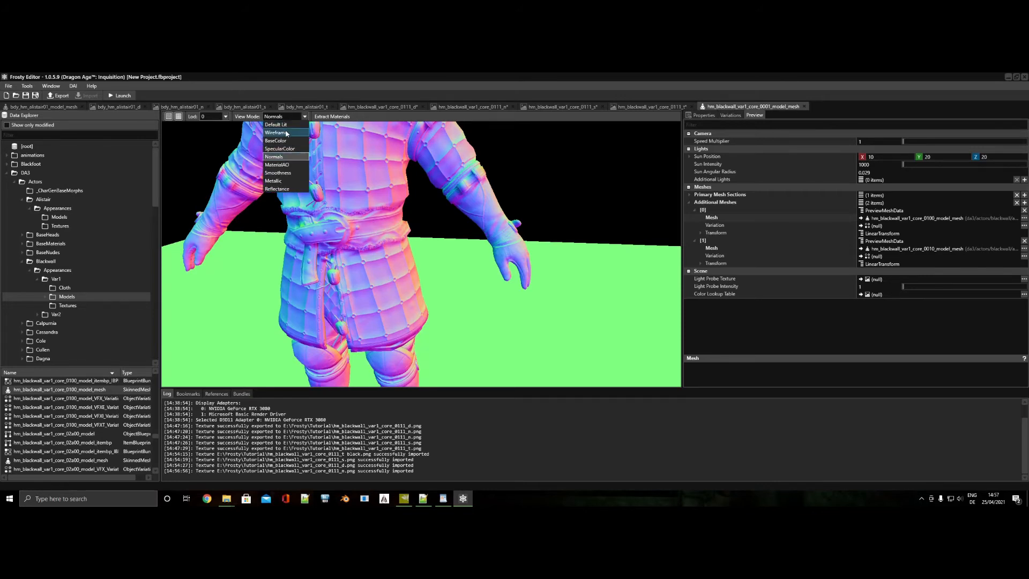
pyautogui.click(283, 141)
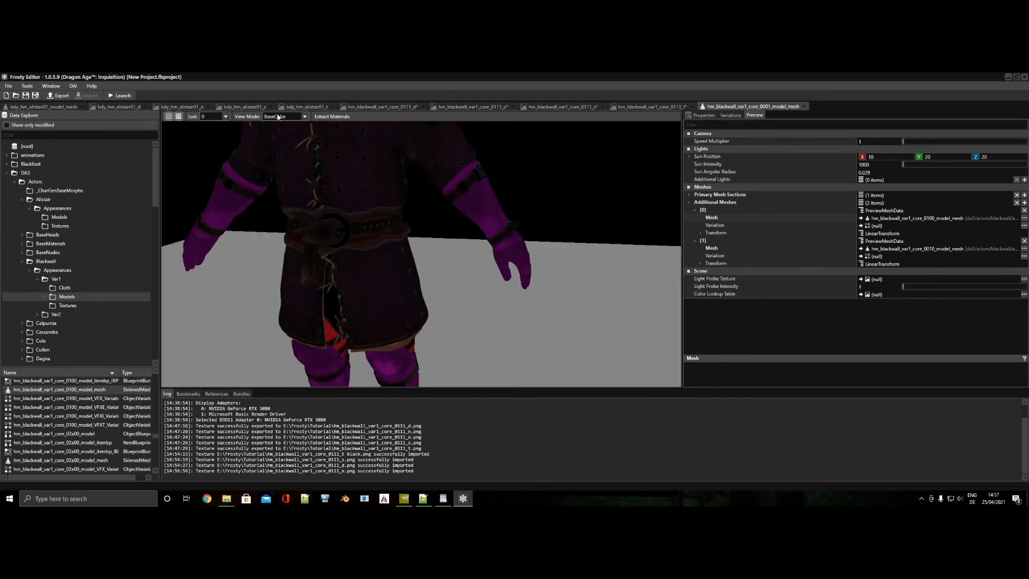
pyautogui.click(277, 117)
pyautogui.click(280, 191)
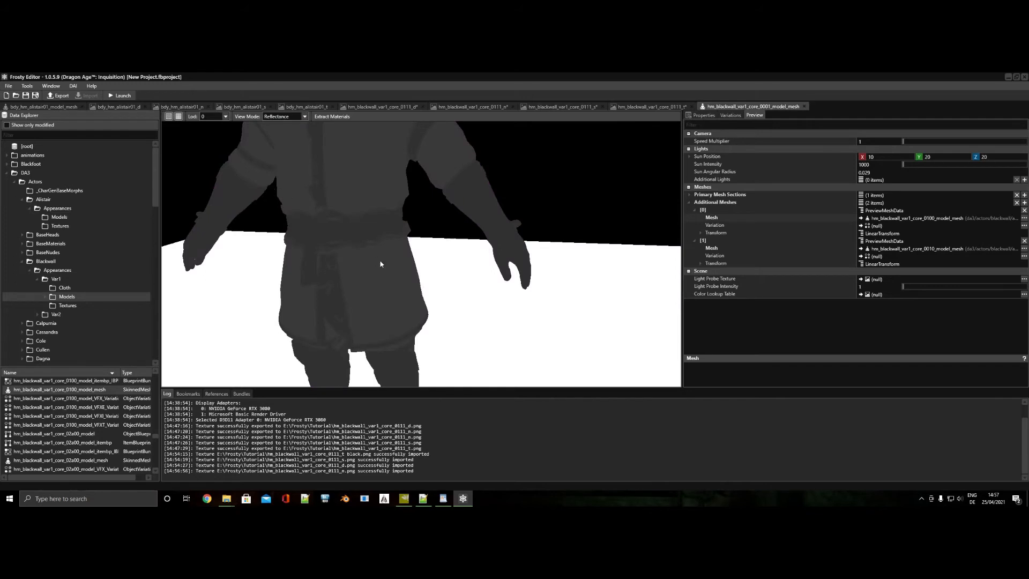
# Inspect the whole armor in the Smoothness view mode and switch back to the Metallic view.
pyautogui.click(286, 114)
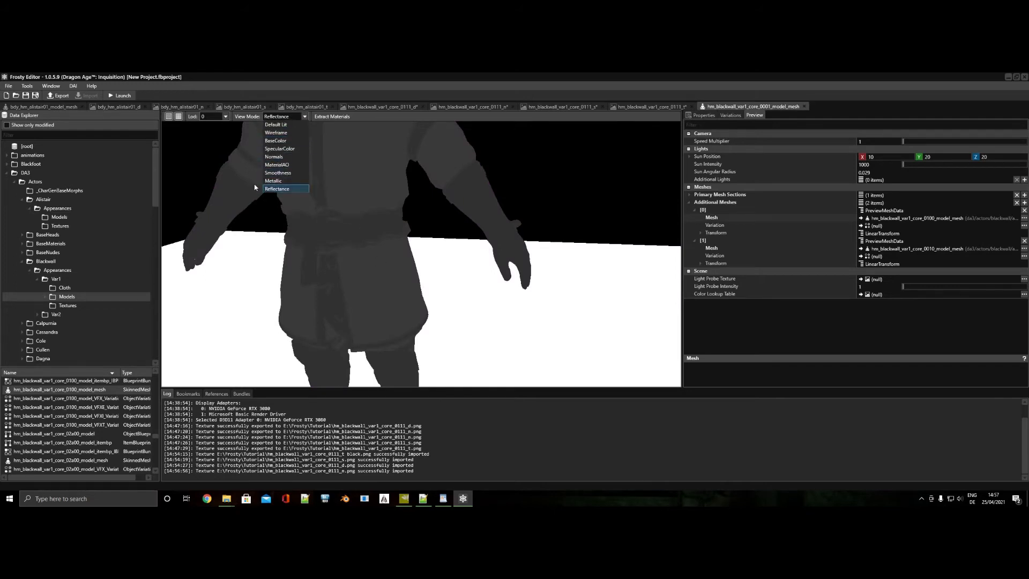
pyautogui.click(278, 173)
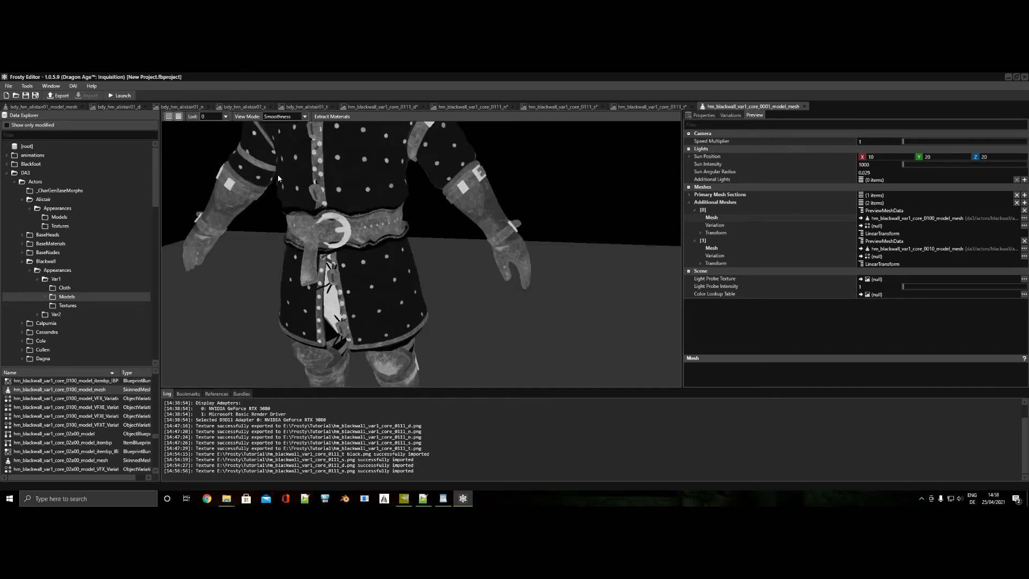
pyautogui.moveTo(416, 243)
pyautogui.mouseDown(button='right')
pyautogui.moveTo(407, 251)
pyautogui.moveTo(420, 289)
pyautogui.moveTo(425, 241)
pyautogui.moveTo(482, 235)
pyautogui.moveTo(420, 240)
pyautogui.mouseUp(button='right')
pyautogui.scroll(-2, 425, 240)
pyautogui.scroll(-3, 427, 234)
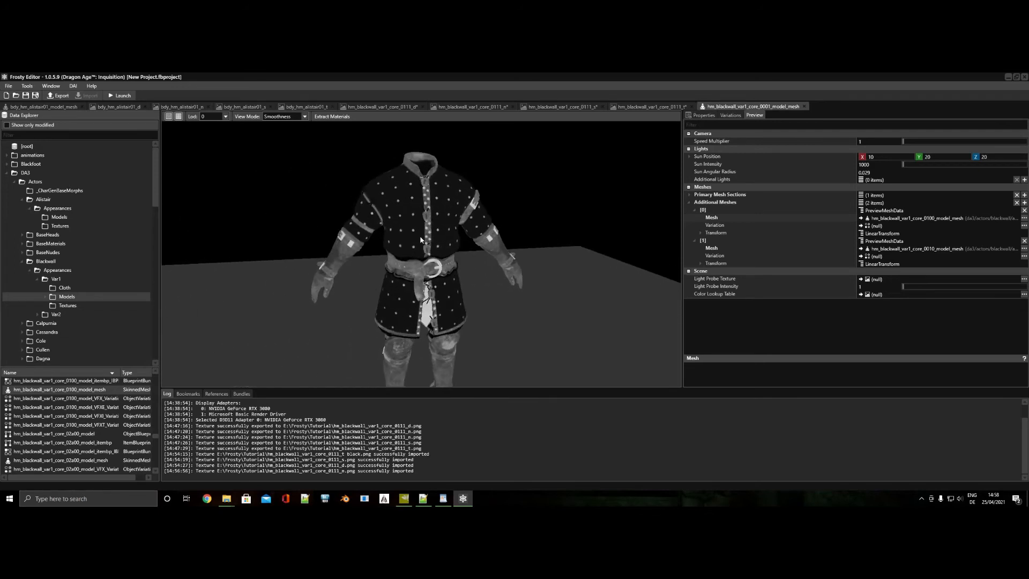
pyautogui.click(296, 117)
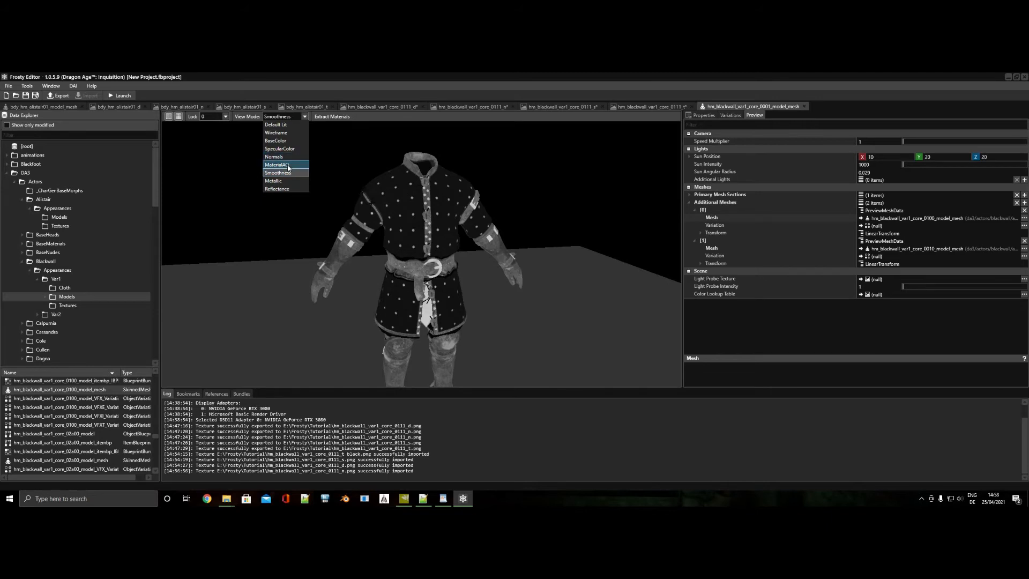
pyautogui.click(279, 181)
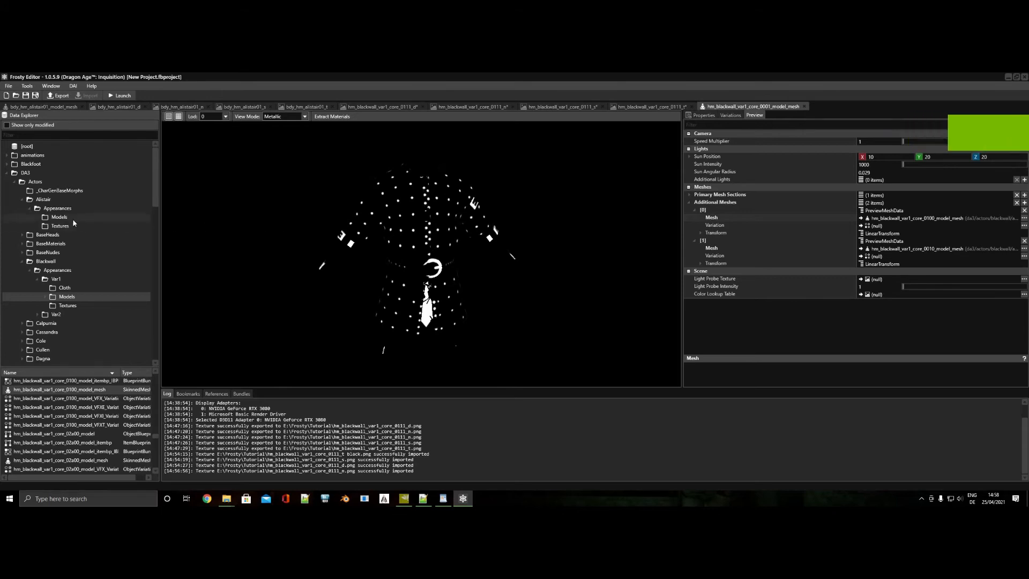
# Collapse the Blackwall and Alistair actor folders and open the Blackwall_Head_d texture from BaseHeads/Blackwall/Textures.
pyautogui.click(23, 261)
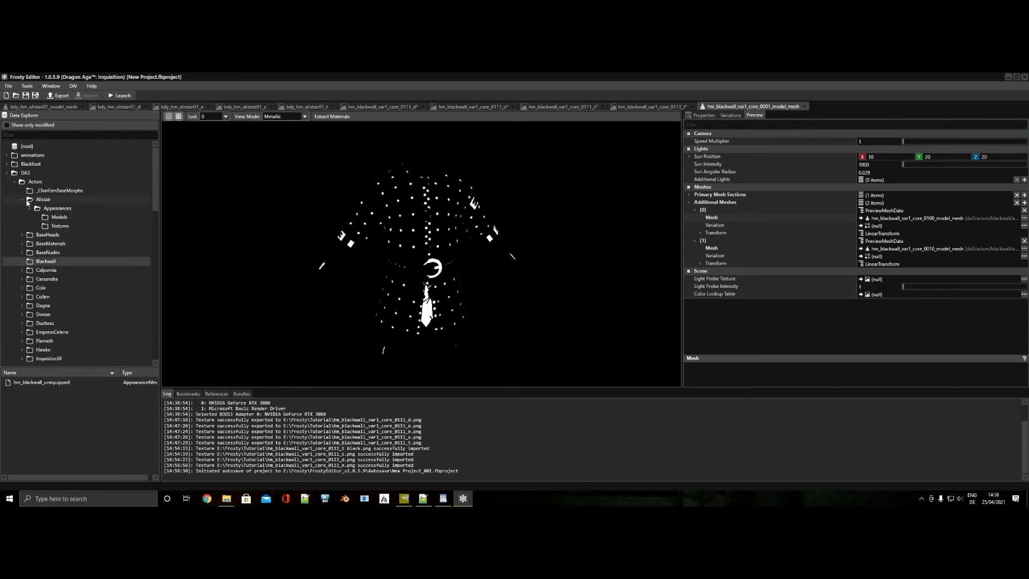
pyautogui.click(22, 200)
pyautogui.click(23, 201)
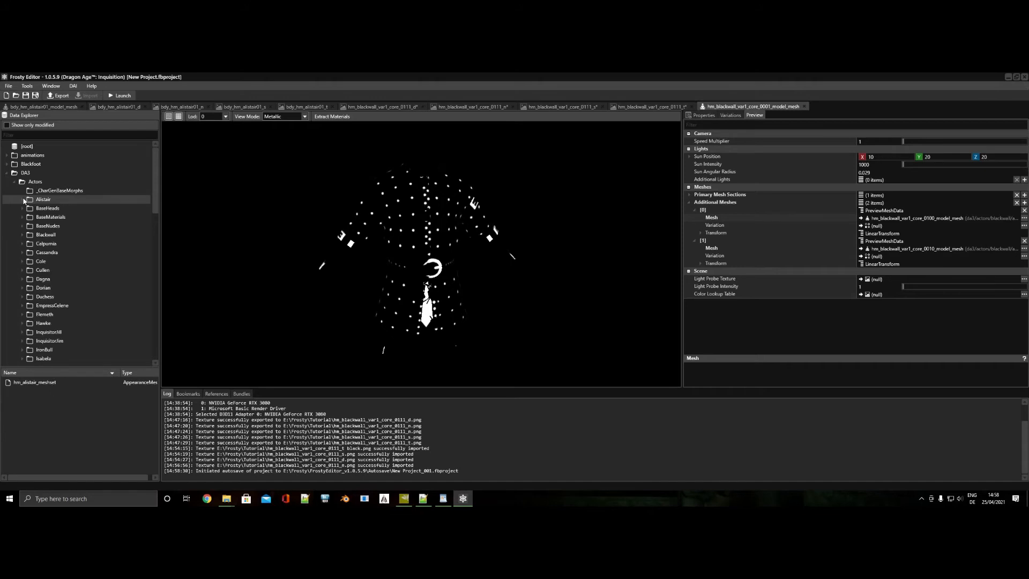
pyautogui.click(59, 209)
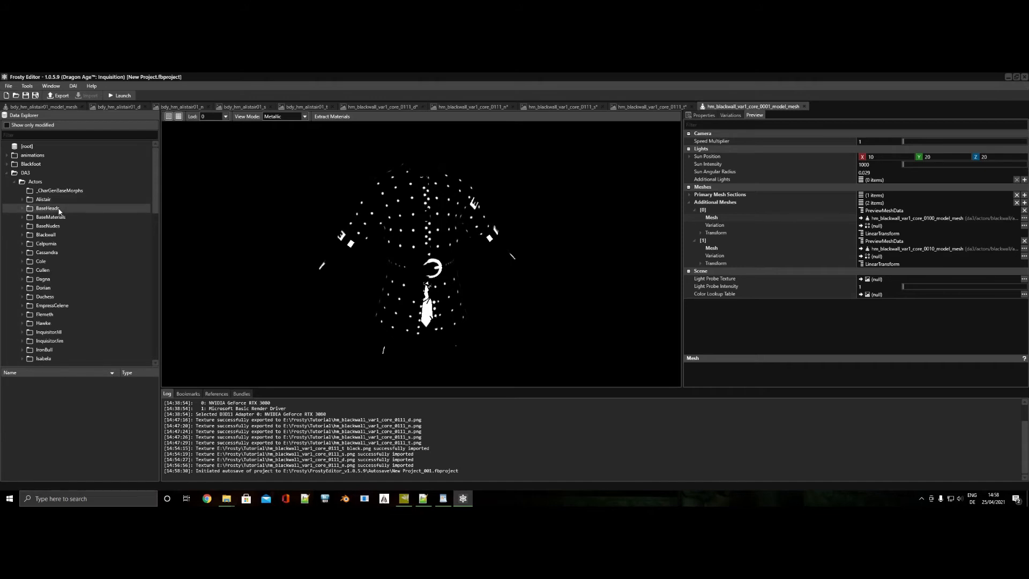
pyautogui.click(22, 208)
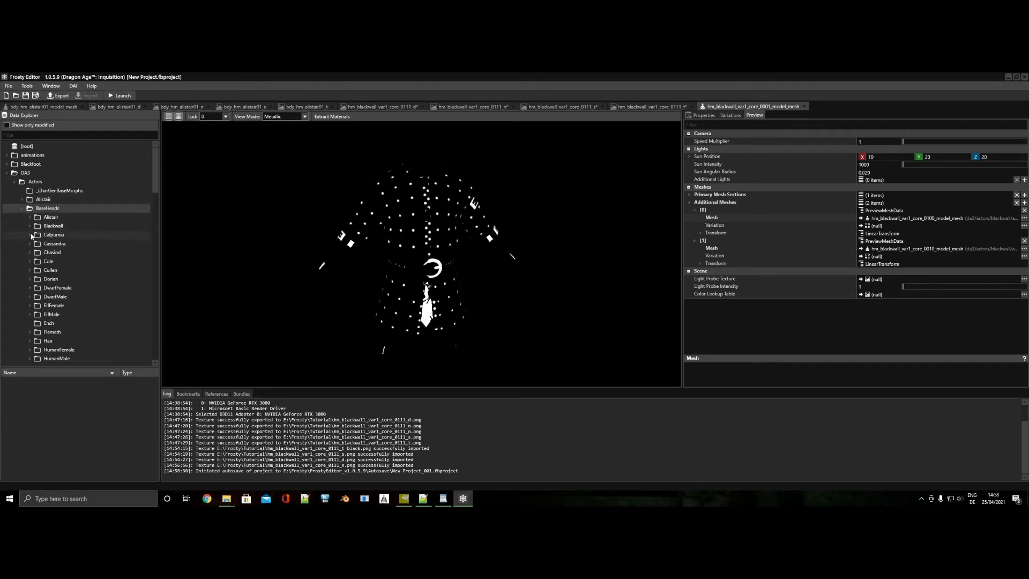
pyautogui.click(29, 226)
pyautogui.click(45, 236)
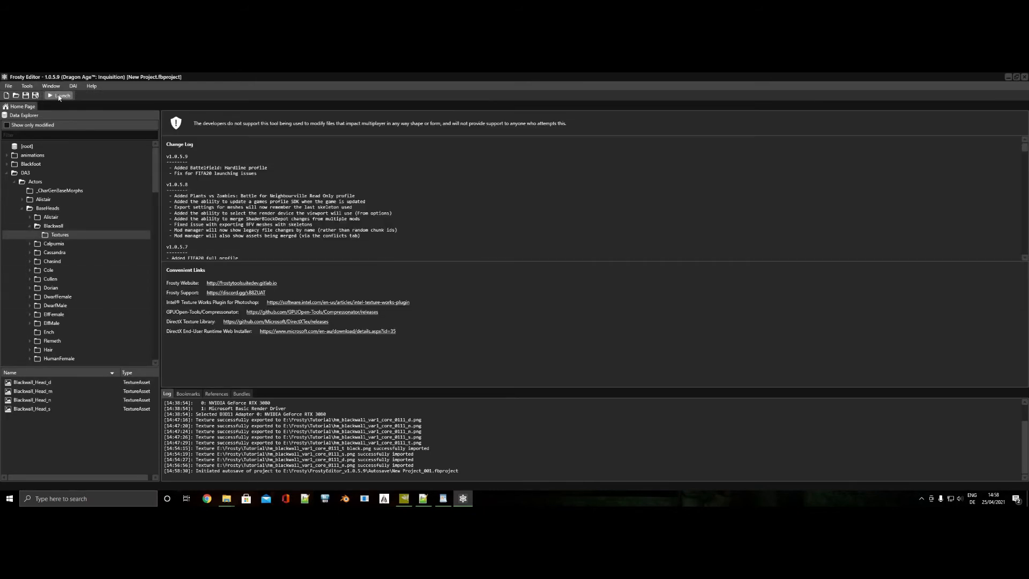
pyautogui.doubleClick(58, 382)
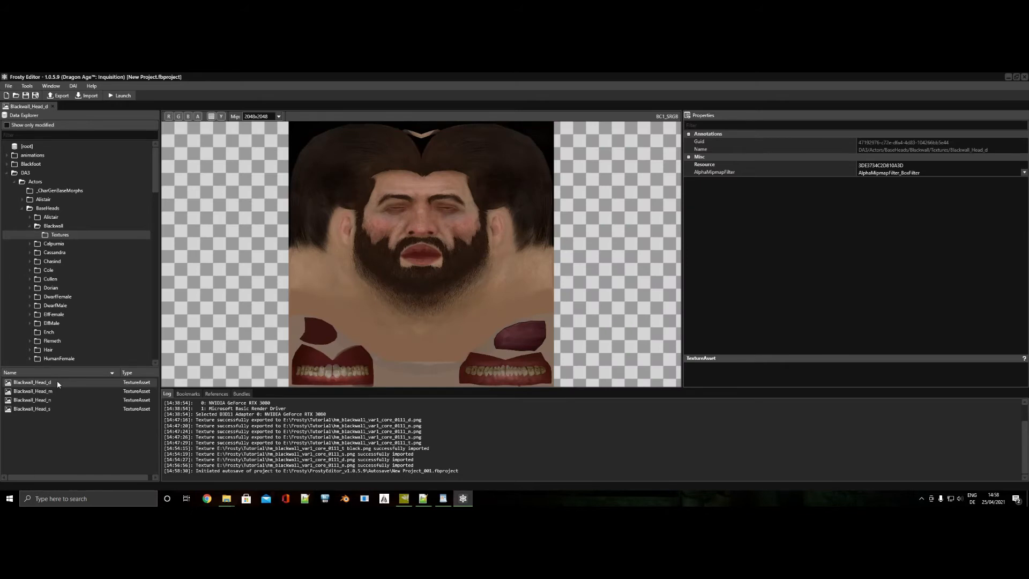
# View Blackwall's remaining head textures Blackwall_Head_m, Blackwall_Head_n and Blackwall_Head_s, and return to Blackwall_Head_d.
pyautogui.doubleClick(60, 390)
pyautogui.doubleClick(57, 400)
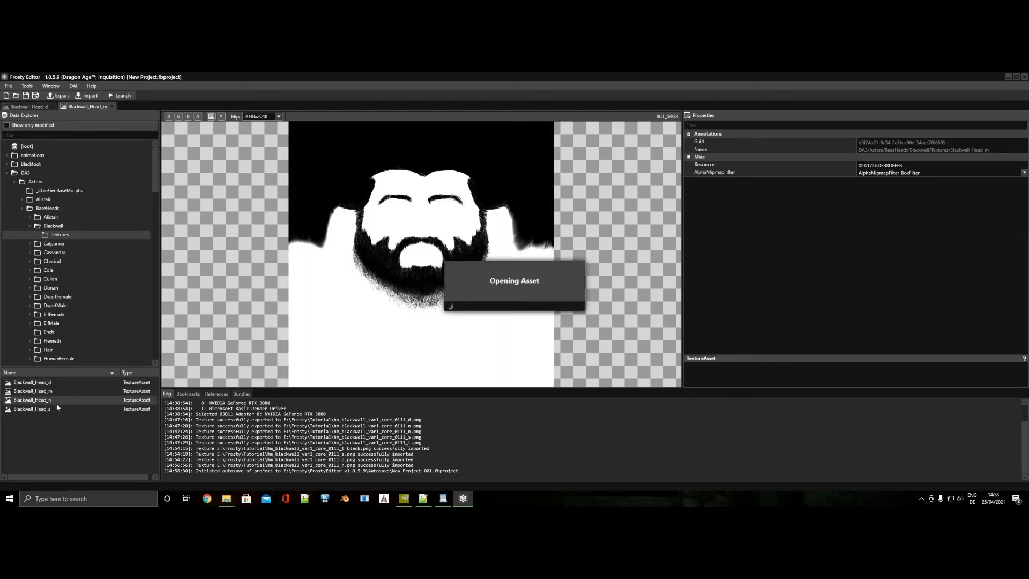
pyautogui.doubleClick(56, 408)
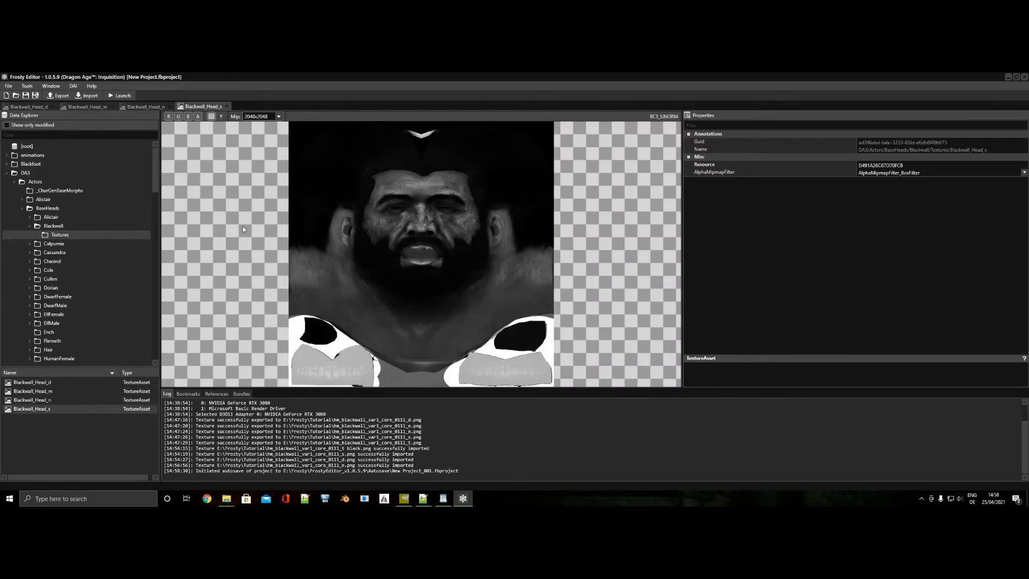
pyautogui.click(36, 108)
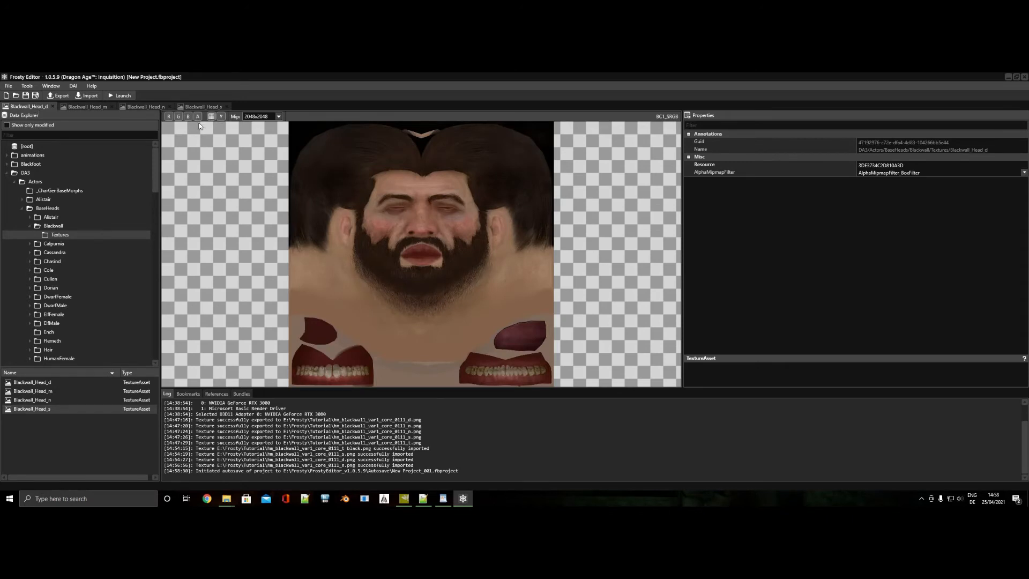
# Open the hf_hed_inq_d texture from BaseHeads/Inquisitor/Textures.
pyautogui.scroll(-4, 66, 253)
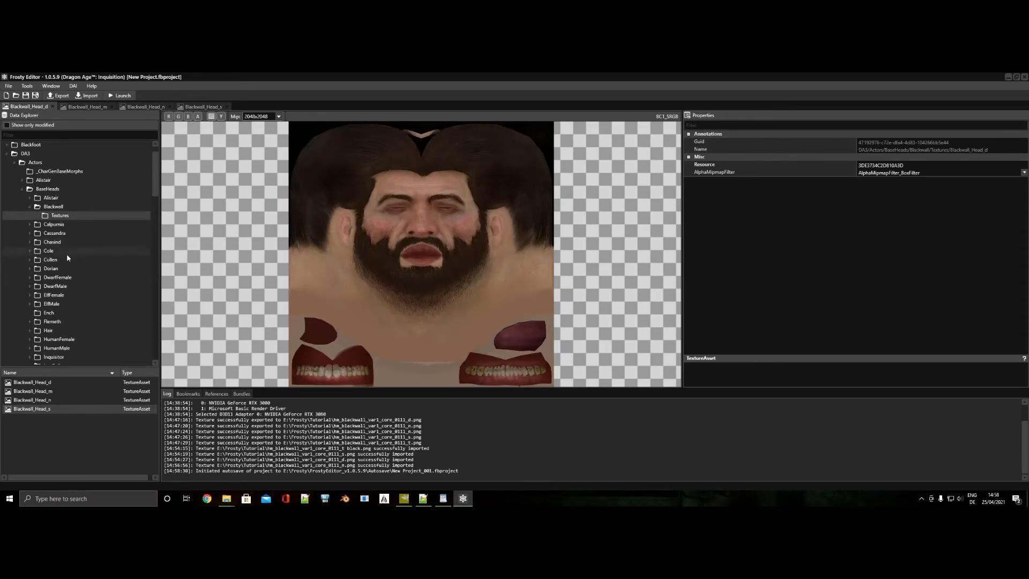
pyautogui.click(29, 280)
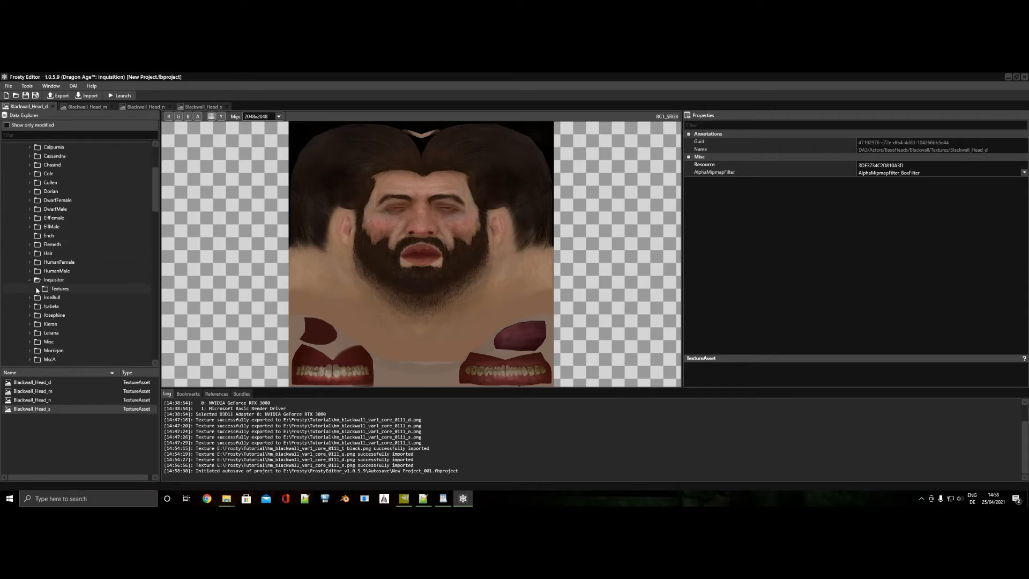
pyautogui.click(60, 288)
pyautogui.doubleClick(50, 383)
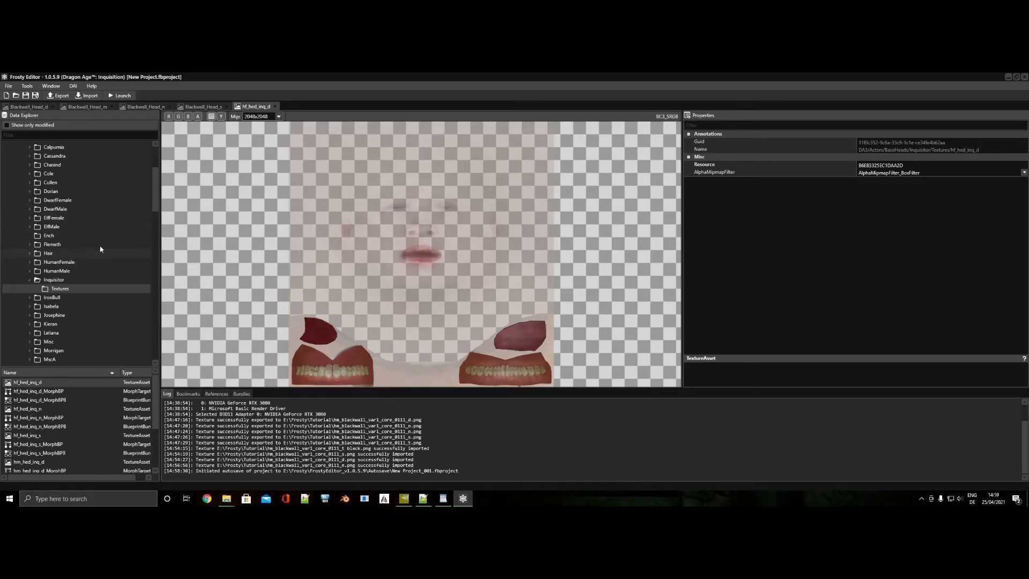
# Isolate the alpha channel of hf_hed_inq_d by hiding its blue, green and red channels.
pyautogui.click(187, 117)
pyautogui.click(177, 117)
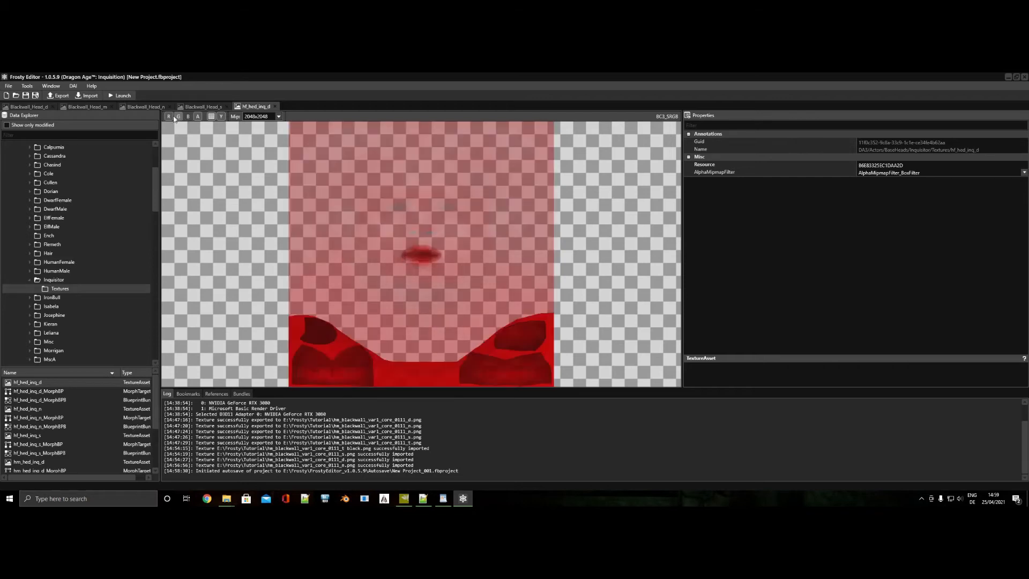
pyautogui.click(168, 117)
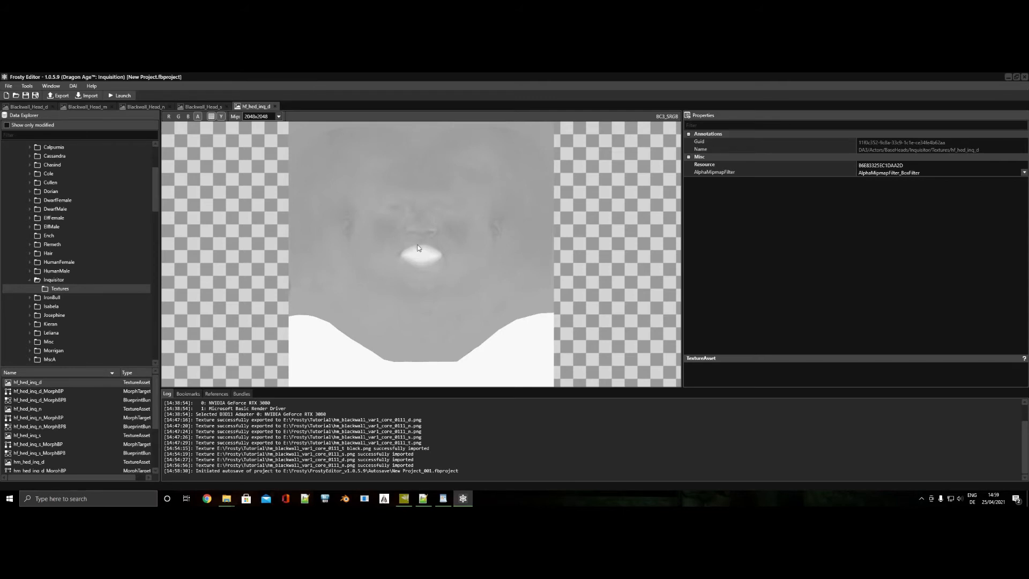
# Hide the alpha channel of hf_hed_inq_d and show its red, green and blue channels.
pyautogui.click(197, 117)
pyautogui.click(188, 116)
pyautogui.click(179, 117)
pyautogui.click(169, 116)
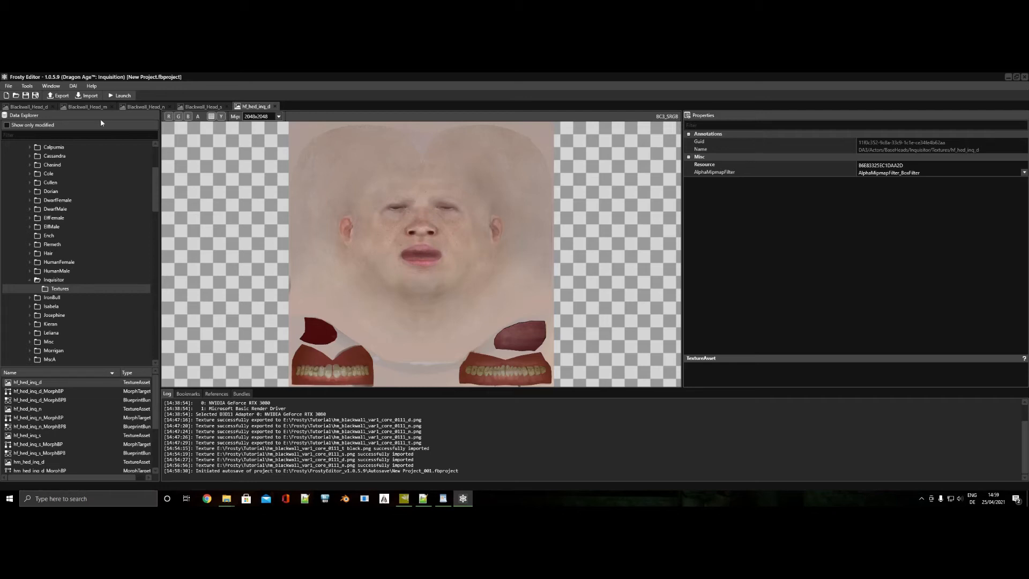
# Compare Blackwall_Head_d with hf_hed_inq_d, viewing the Inquisitor texture both without and with its alpha channel.
pyautogui.click(29, 107)
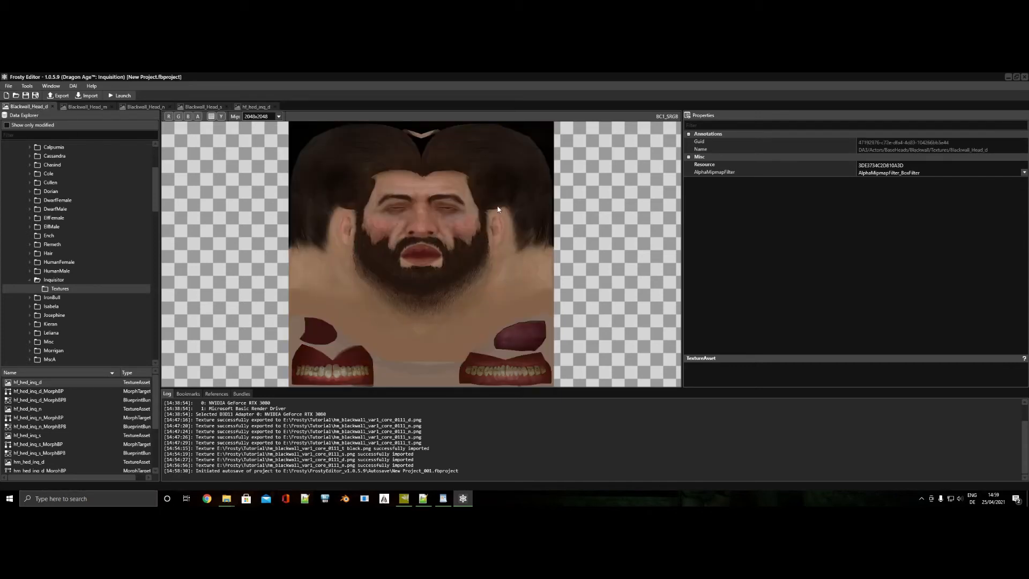
pyautogui.click(258, 107)
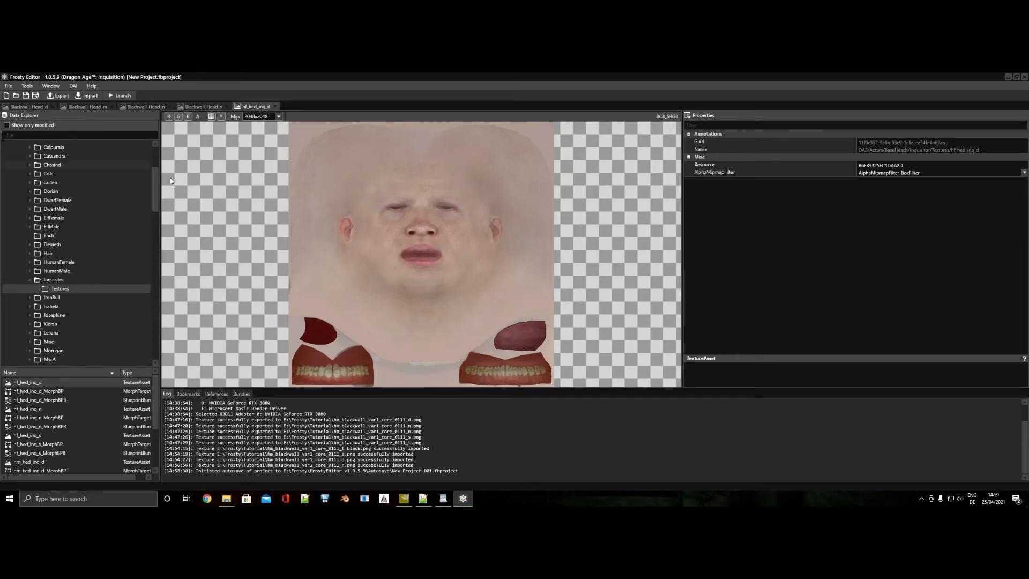
pyautogui.click(31, 107)
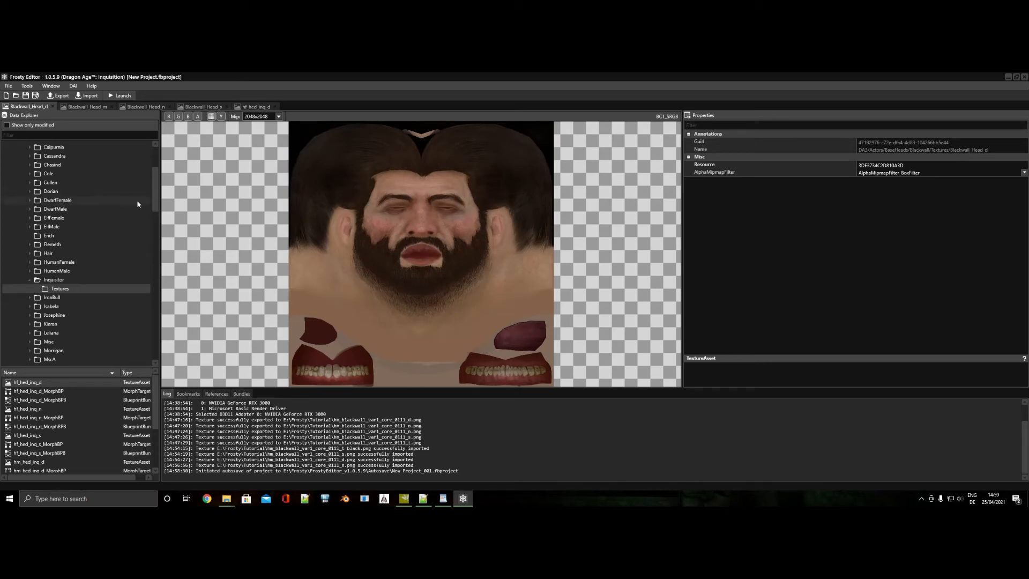
pyautogui.click(257, 107)
pyautogui.click(197, 118)
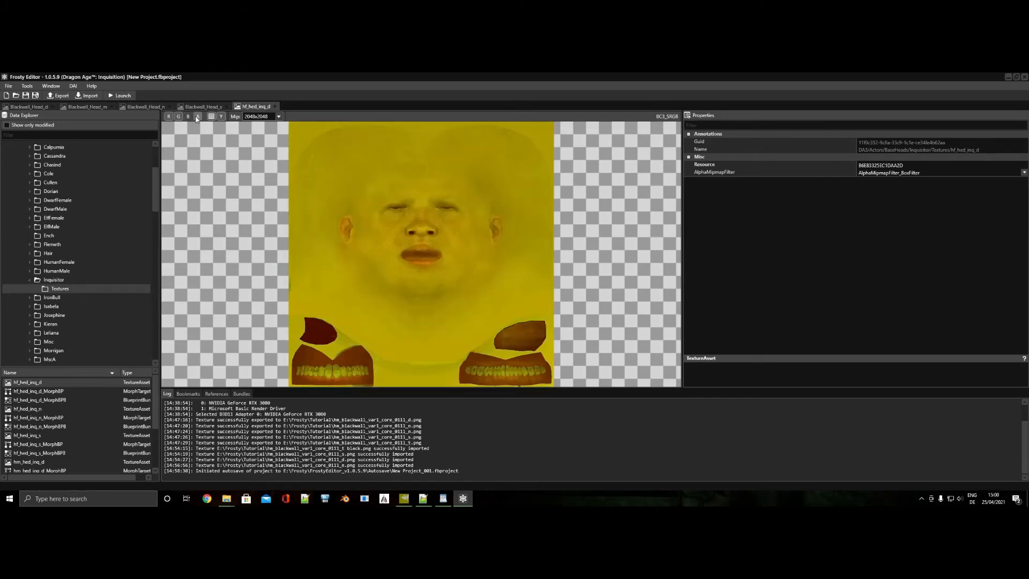
pyautogui.click(197, 117)
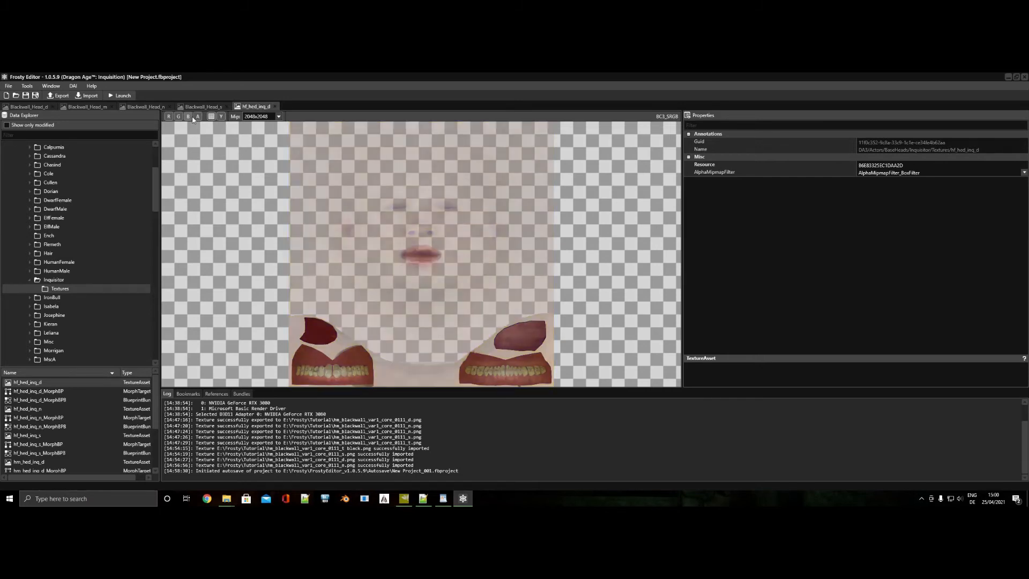
pyautogui.click(26, 106)
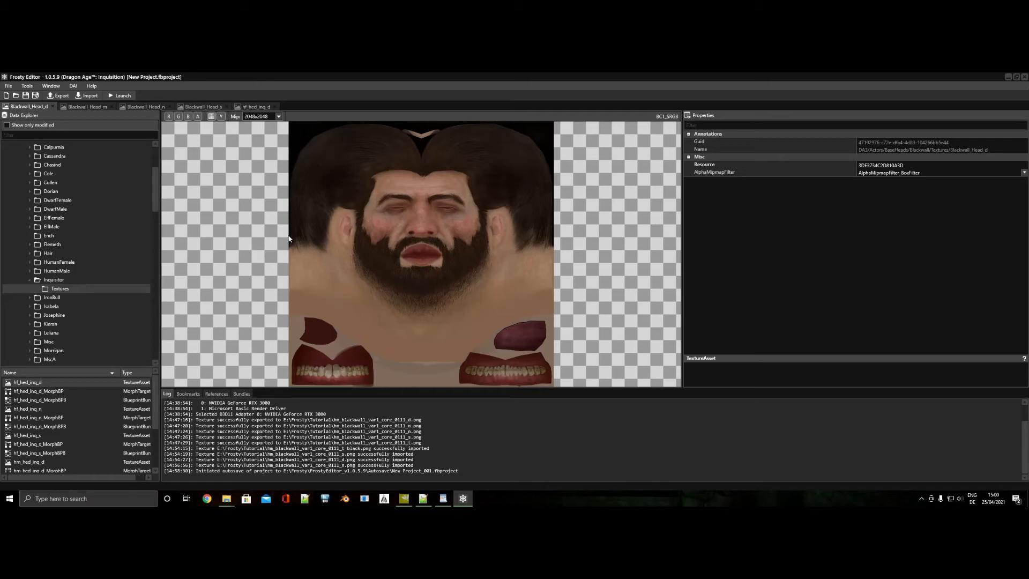
pyautogui.click(258, 107)
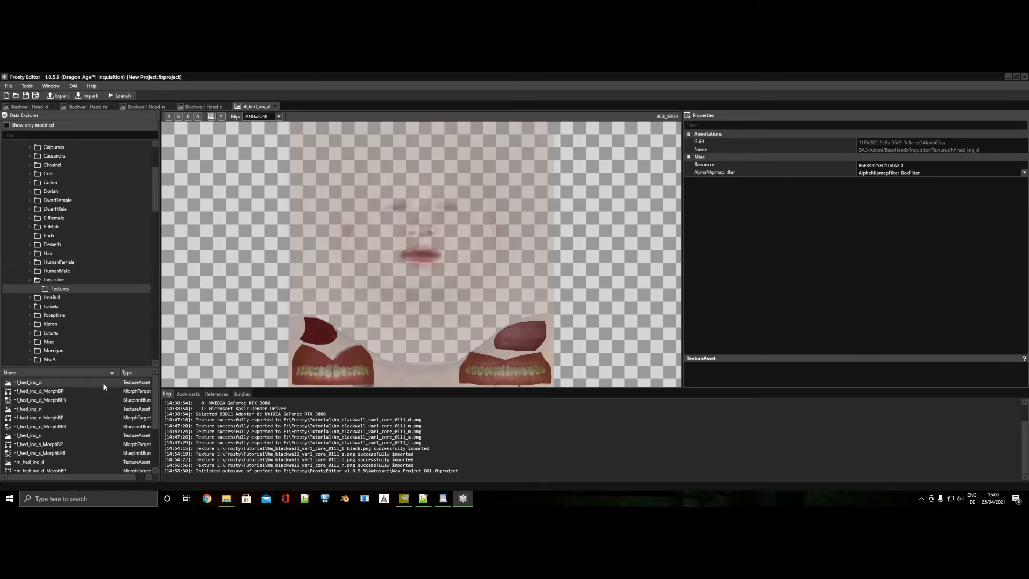
# Show the references to hf_hed_inq_d sorted by type and find the MorphStatic entries.
pyautogui.click(222, 394)
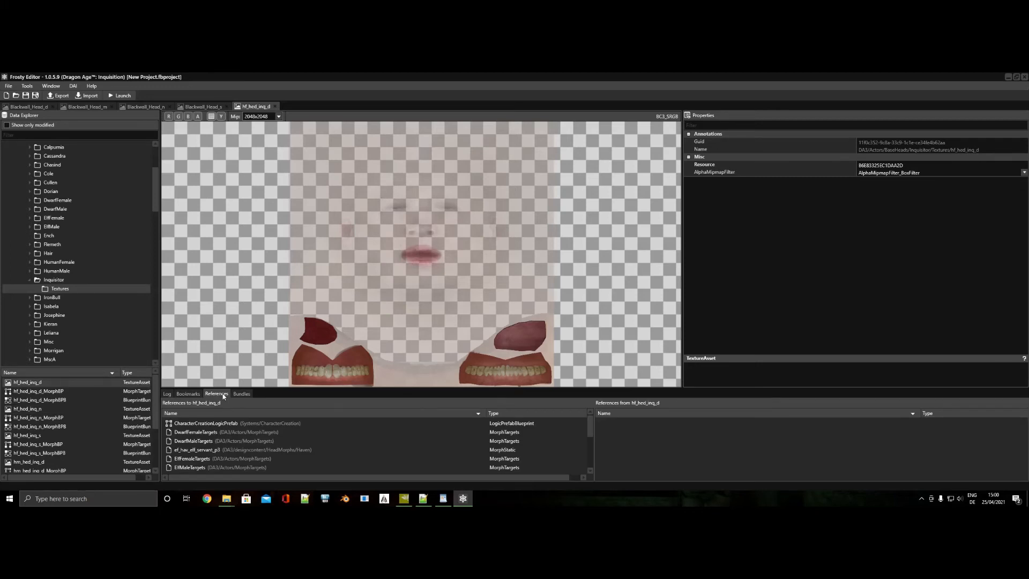
pyautogui.click(511, 412)
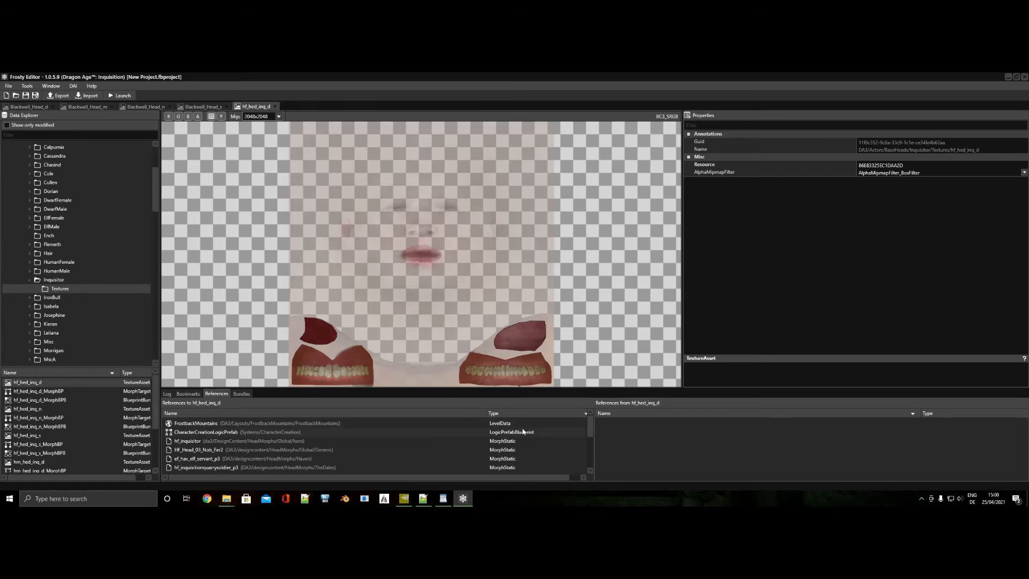
pyautogui.scroll(-1, 438, 434)
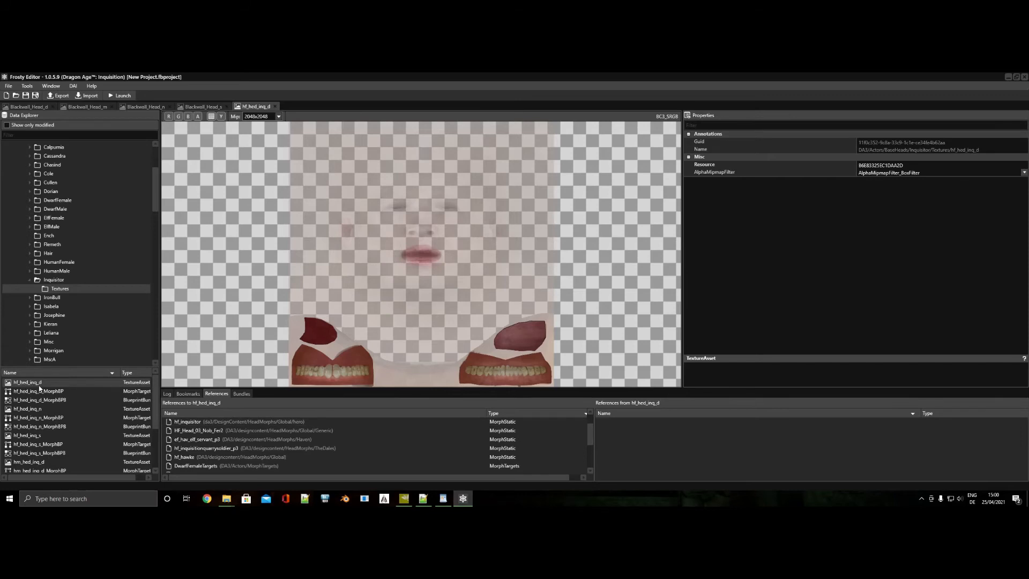
# Go through the MorphStatic head morphs that reference hf_hed_inq_d, including hf_inquisitor, HF_Head_03_Nob_Fer2, ef_hav_elf_servant_p3 and hf_hawke.
pyautogui.click(232, 423)
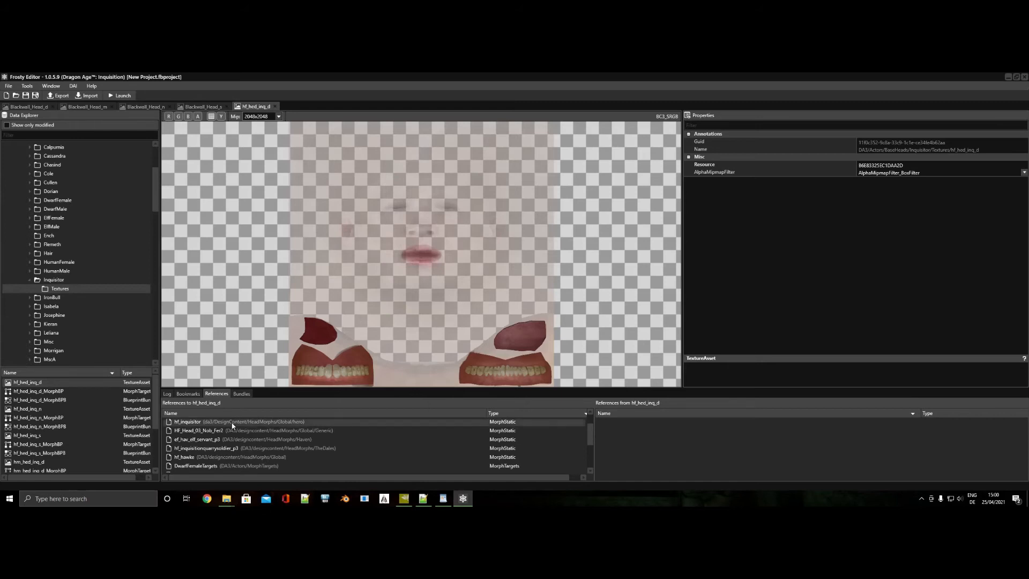
pyautogui.scroll(-1, 231, 446)
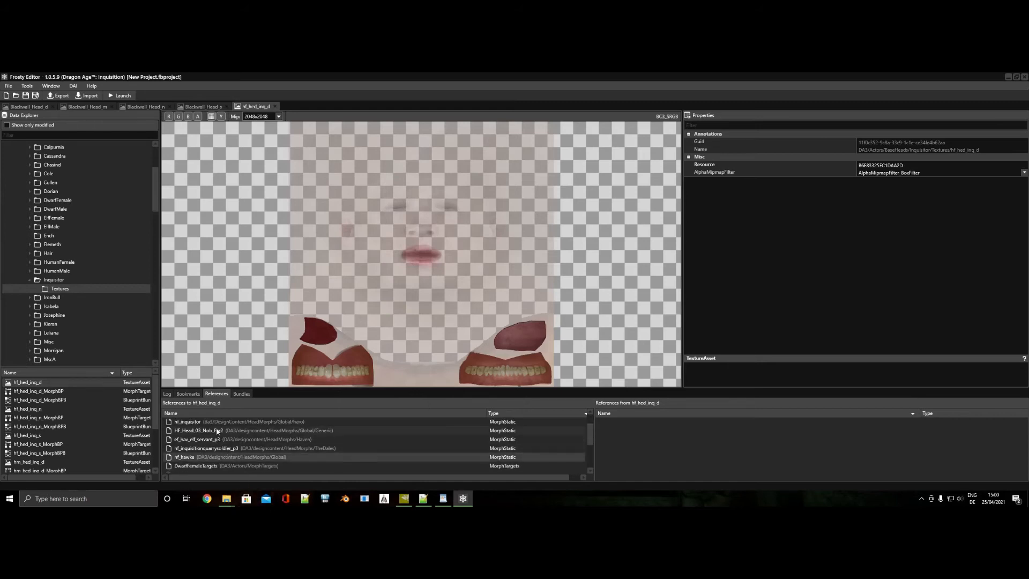
pyautogui.click(219, 449)
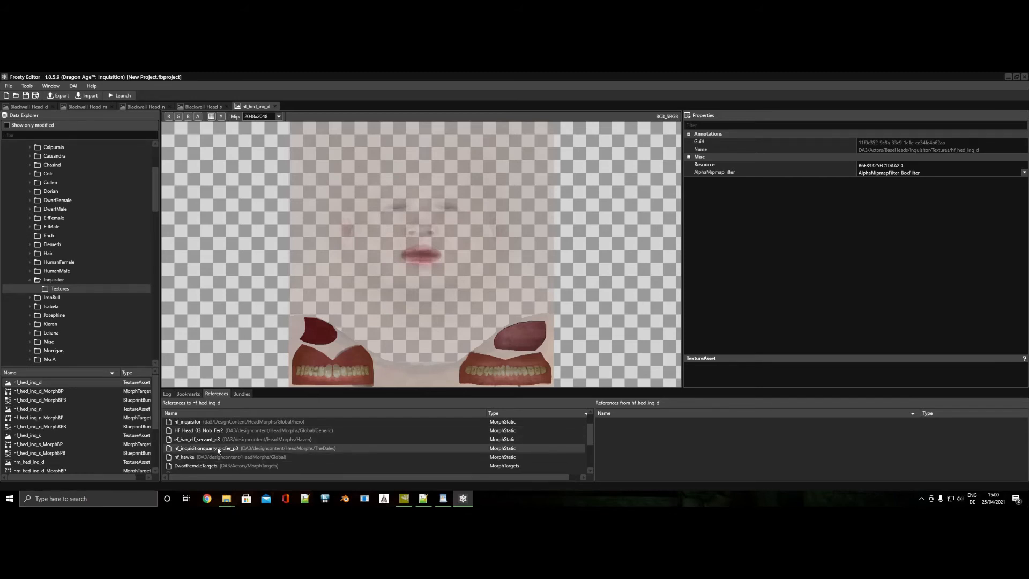
pyautogui.click(206, 441)
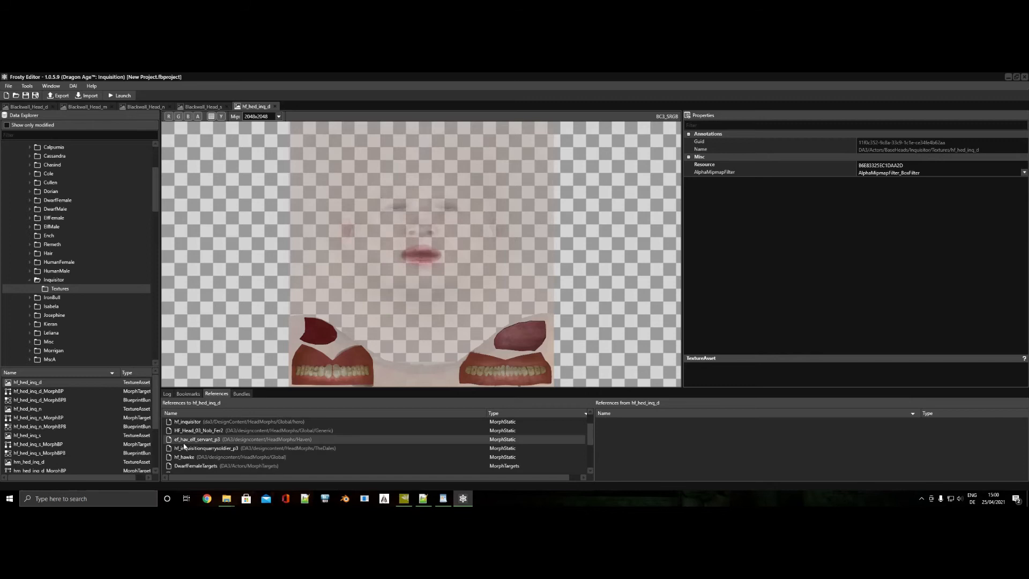
pyautogui.click(217, 431)
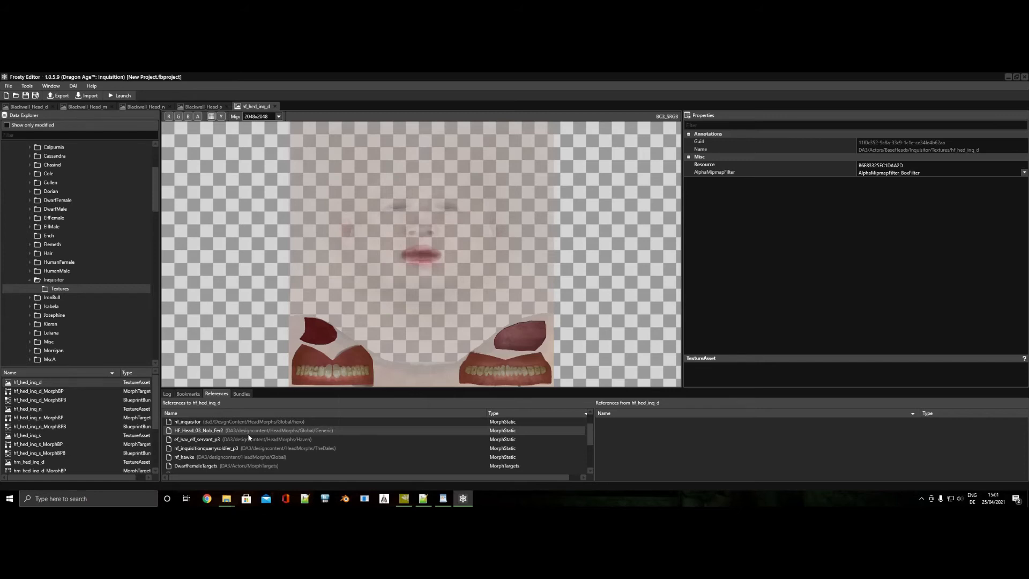
pyautogui.click(234, 422)
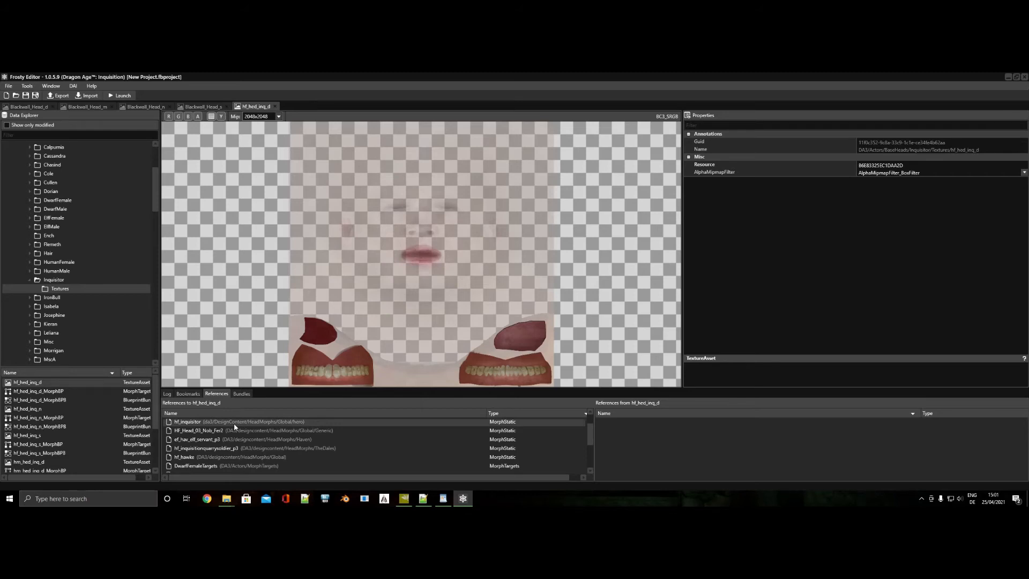
pyautogui.click(188, 459)
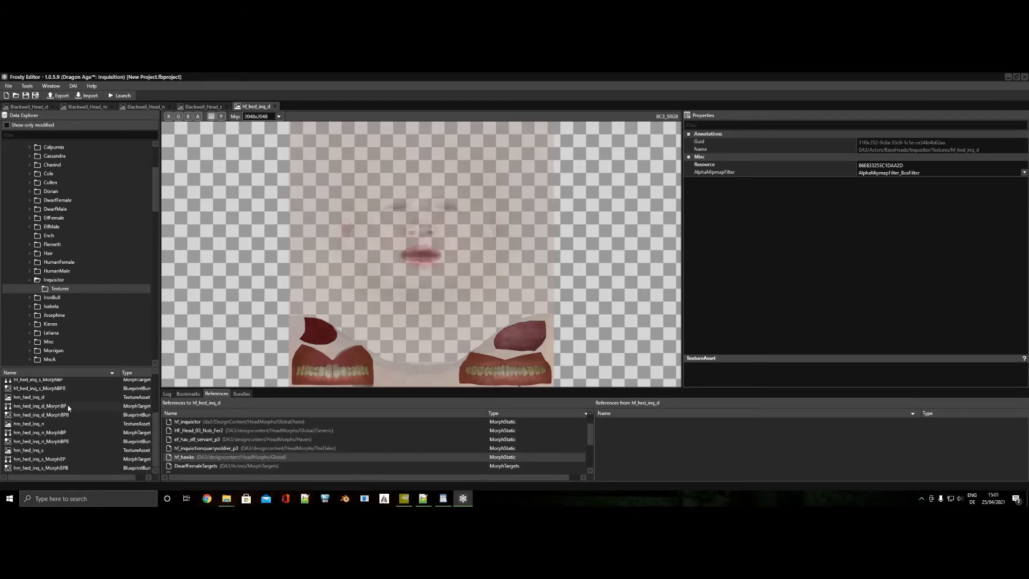
# Browse the ElfFemale and ElfMale base head folders, and compare Blackwall_Head_m with Blackwall_Head_d.
pyautogui.click(30, 219)
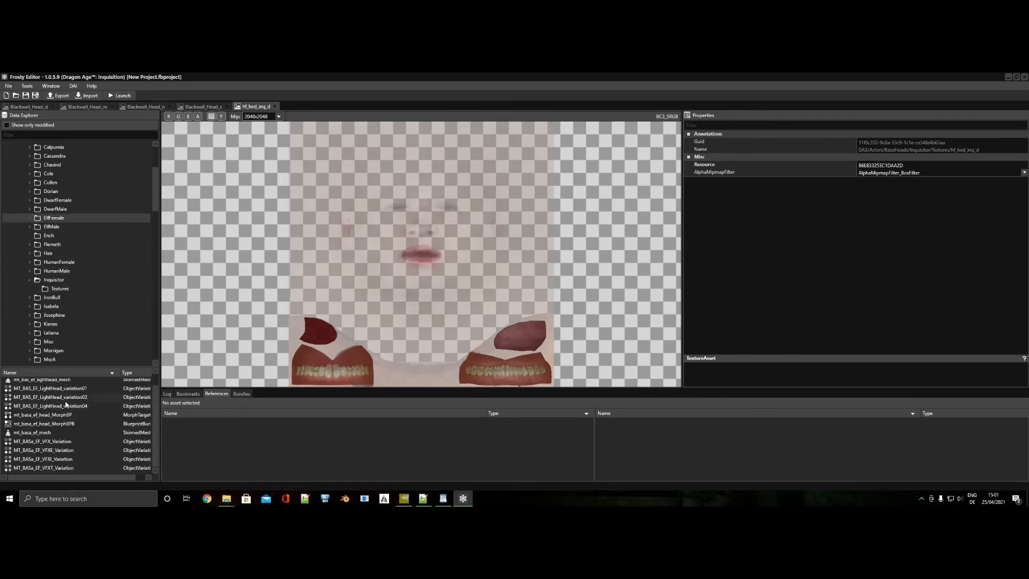
pyautogui.click(49, 228)
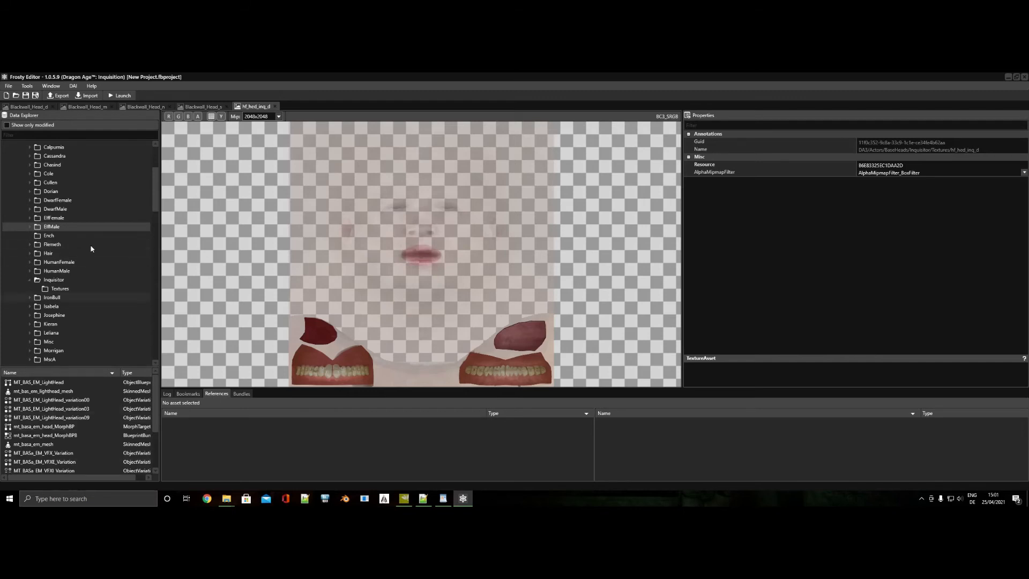
pyautogui.click(79, 108)
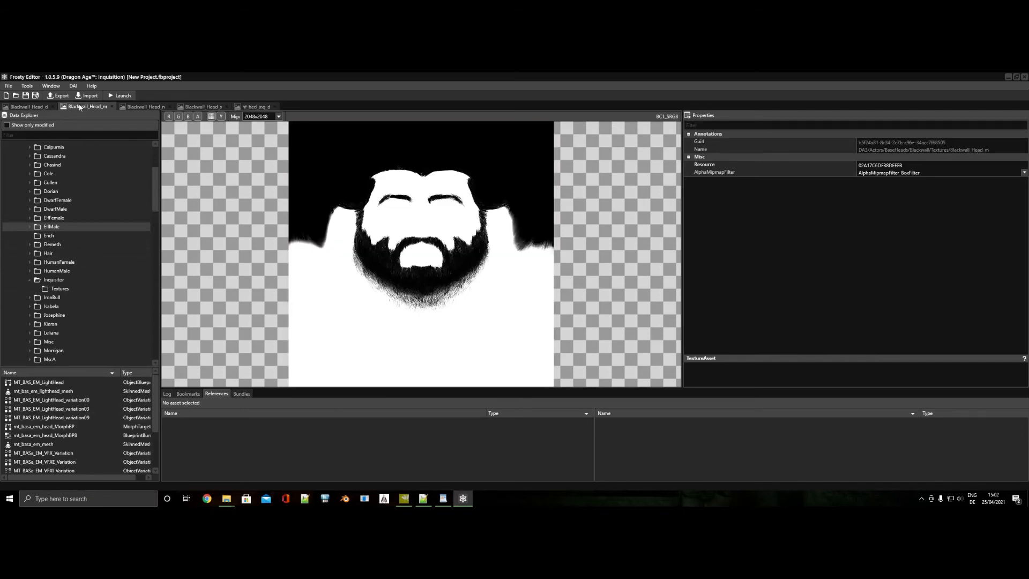
pyautogui.click(29, 107)
pyautogui.click(72, 107)
# List the head assets in the Inquisitor Textures folder and in the Blackwall Textures folder.
pyautogui.click(78, 289)
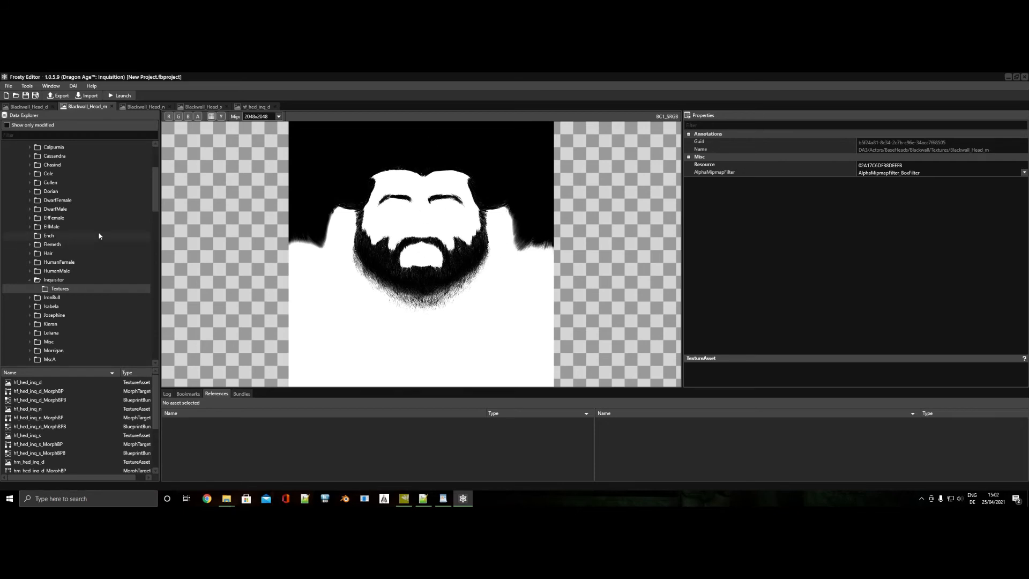
pyautogui.scroll(4, 81, 220)
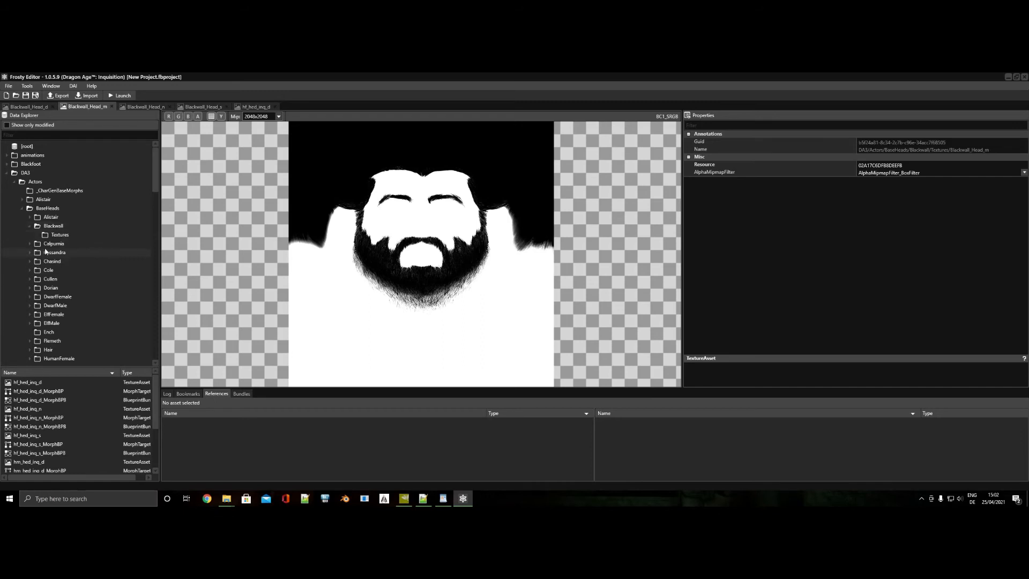
pyautogui.click(62, 235)
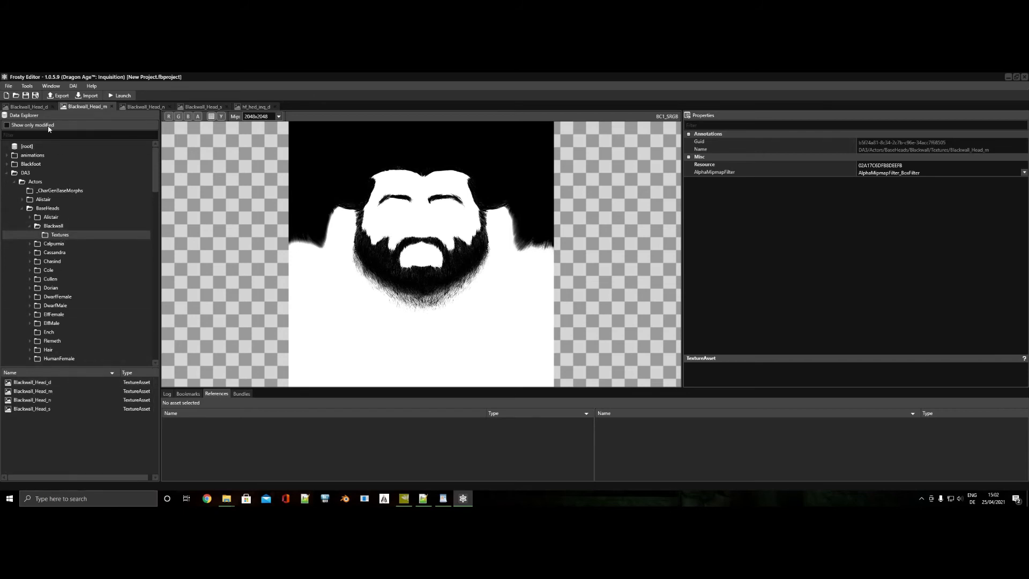
# Open the Calpurnia_head_d texture from BaseHeads/Calpurnia/Textures.
pyautogui.click(30, 244)
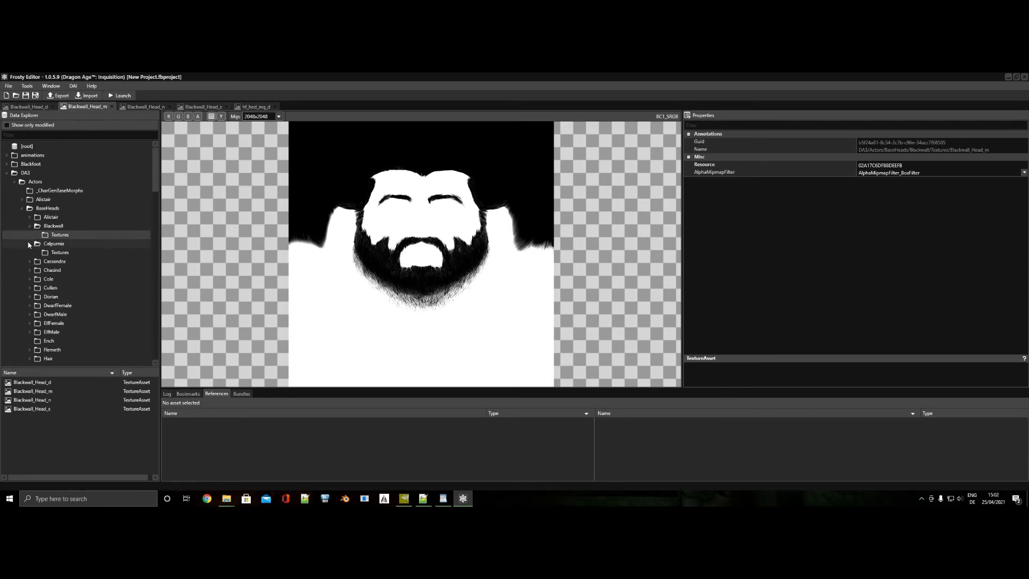
pyautogui.click(56, 252)
pyautogui.doubleClick(46, 382)
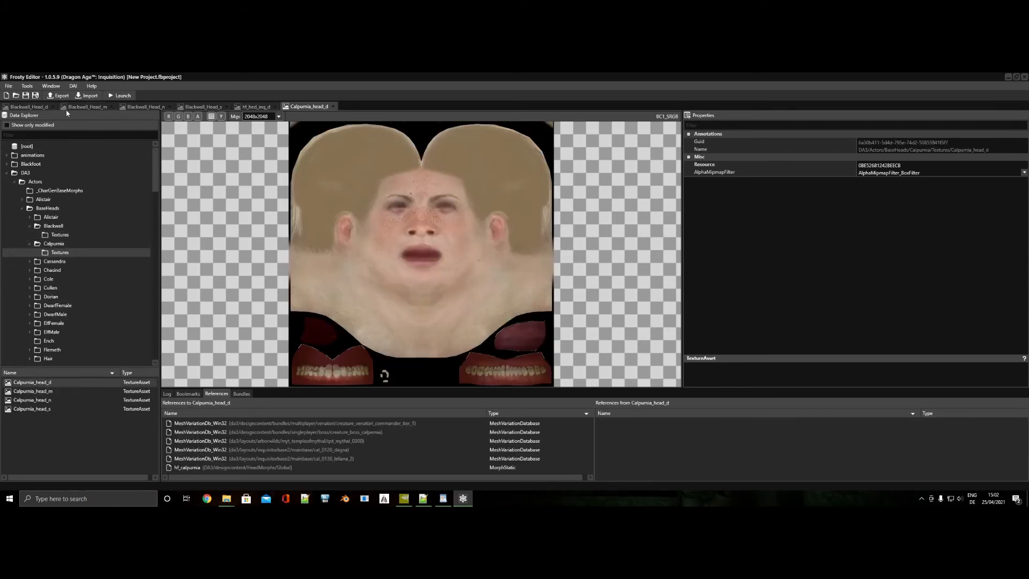
# Export the Calpurnia_head_d and Calpurnia_head_m textures as PNG files to the Tutorial folder.
pyautogui.click(59, 95)
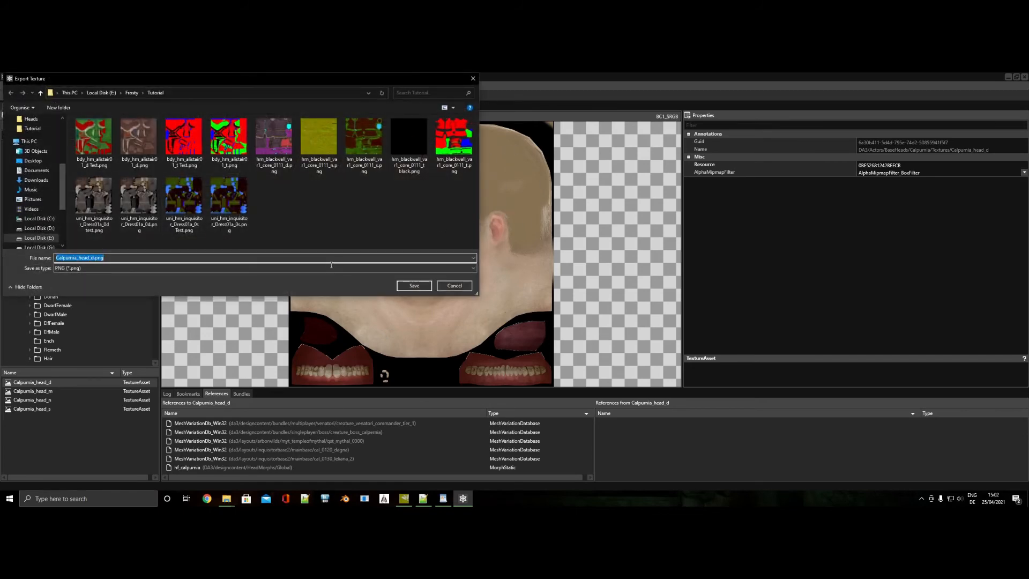
pyautogui.click(424, 286)
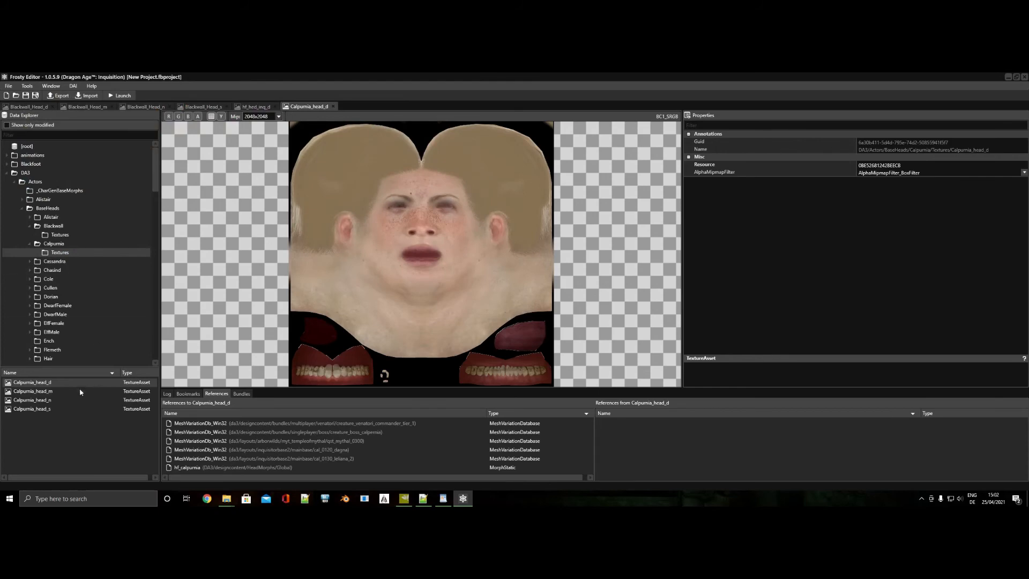
pyautogui.doubleClick(76, 391)
pyautogui.click(59, 96)
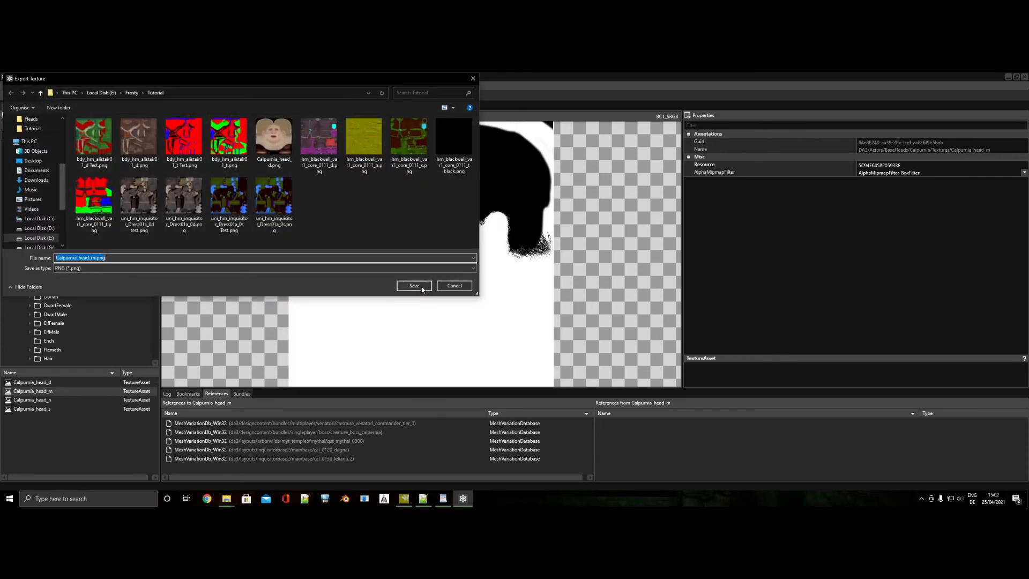
pyautogui.click(421, 286)
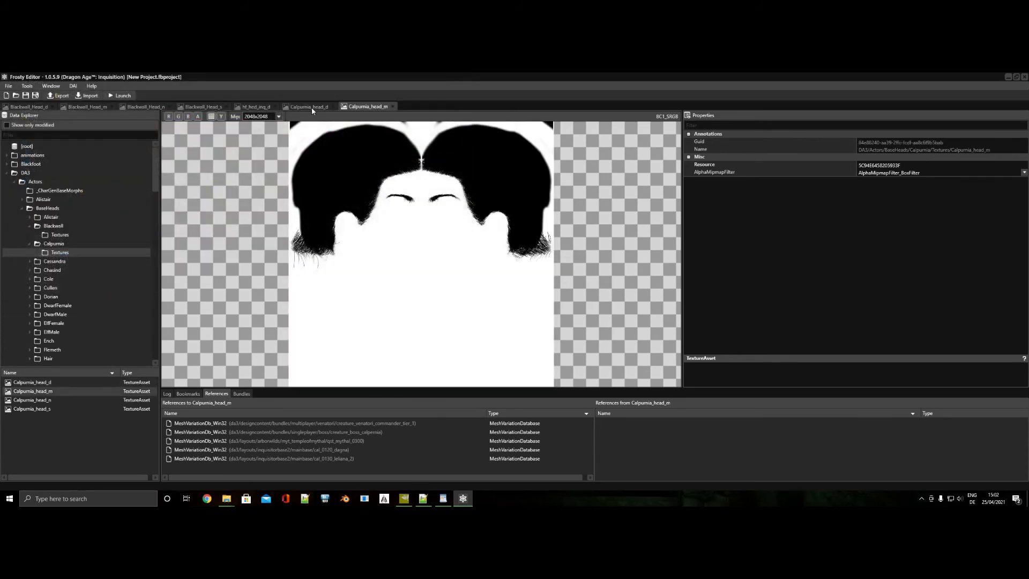
# Export the hf_hed_inq_d texture as a PNG file to the Tutorial folder.
pyautogui.click(252, 107)
pyautogui.click(86, 95)
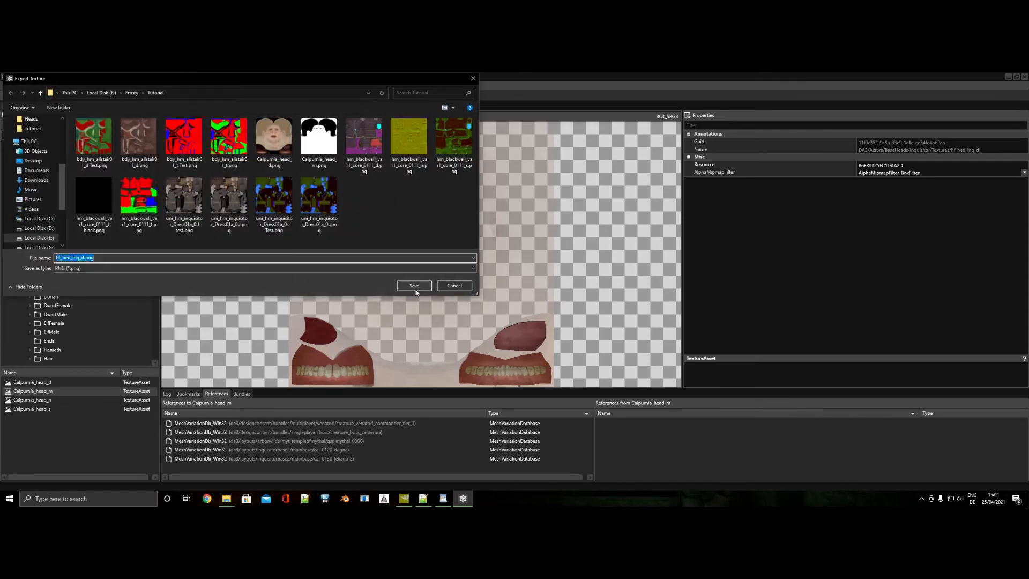
pyautogui.click(414, 286)
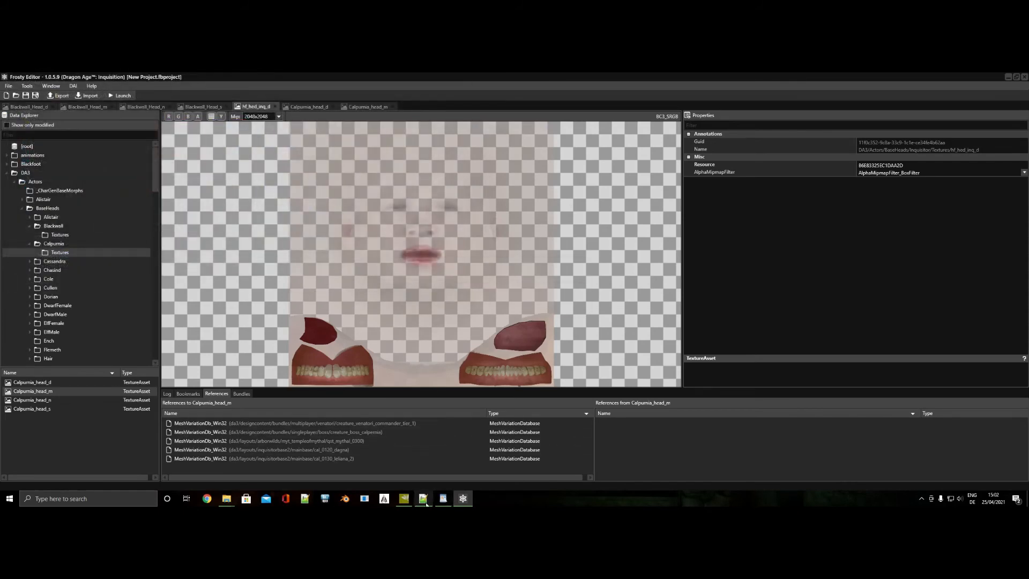
# Switch to GIMP and close all open hm_blackwall_var1_core_0111 images, discarding their changes.
pyautogui.click(404, 499)
pyautogui.click(104, 104)
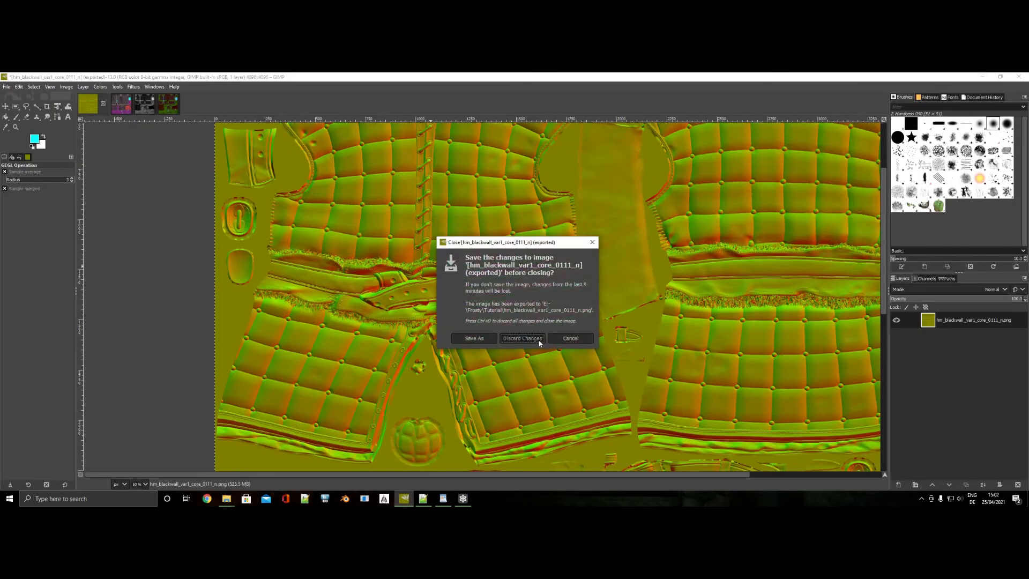
pyautogui.click(530, 341)
pyautogui.click(103, 103)
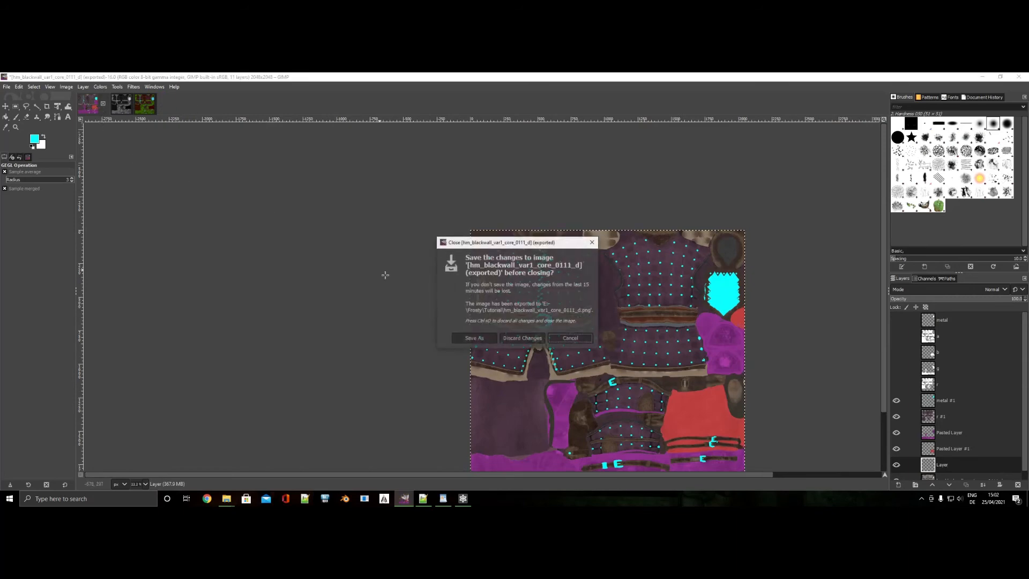
pyautogui.click(530, 341)
pyautogui.click(103, 103)
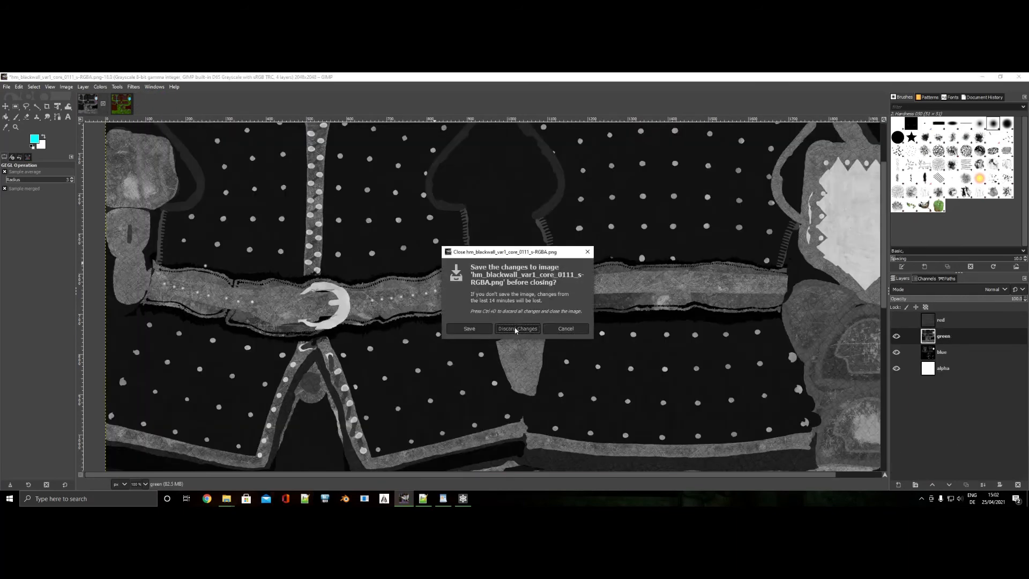
pyautogui.click(518, 329)
pyautogui.click(103, 103)
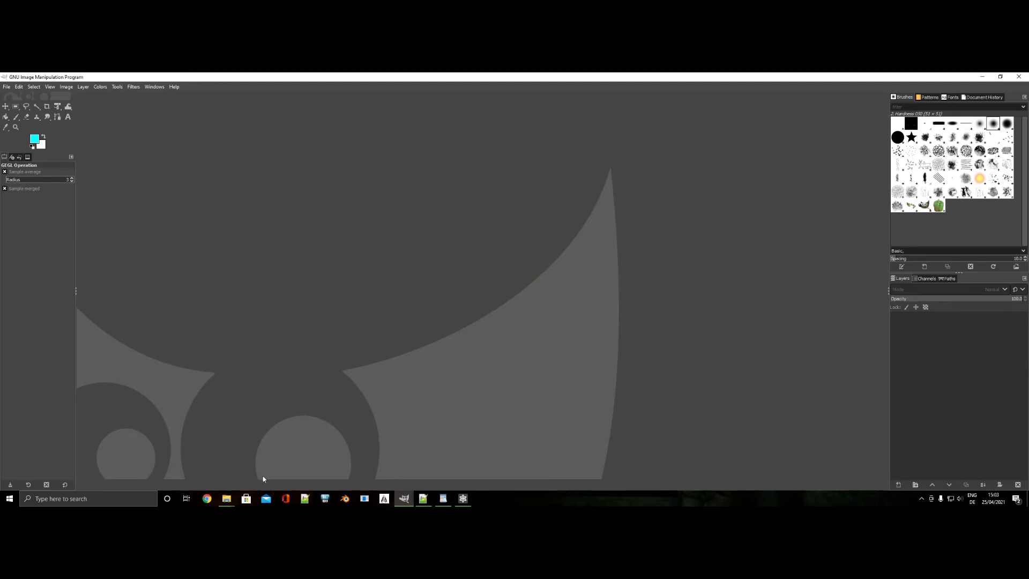
# Open Calpurnia_head_d.png, Calpurnia_head_m.png and hf_hed_inq_d.png from the Tutorial folder as separate images in GIMP.
pyautogui.moveTo(226, 499)
pyautogui.click(219, 477)
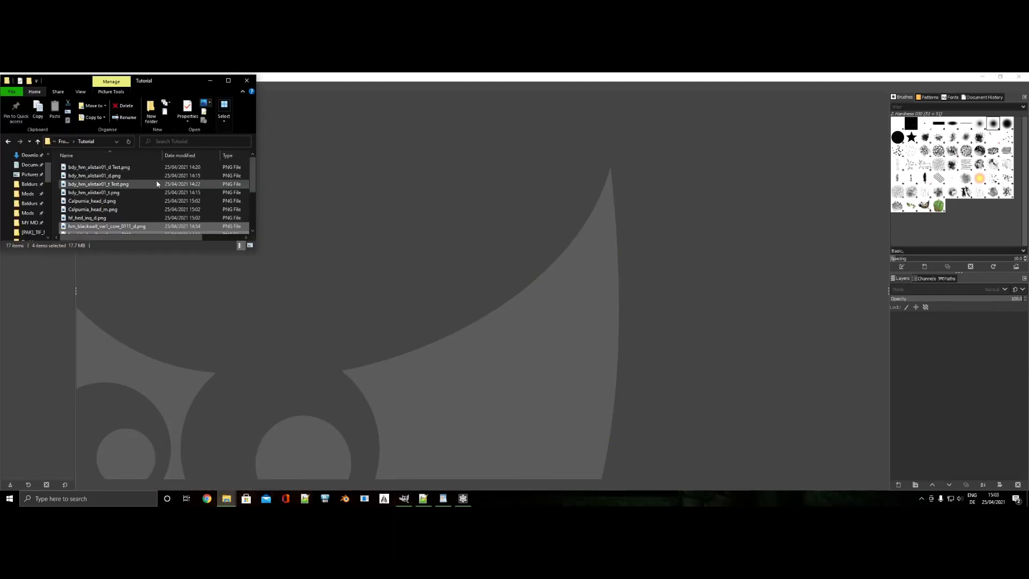
pyautogui.click(145, 202)
pyautogui.keyDown('ctrl'); pyautogui.click(142, 211); pyautogui.keyUp('ctrl')
pyautogui.keyDown('ctrl'); pyautogui.click(140, 217); pyautogui.keyUp('ctrl')
pyautogui.moveTo(130, 208); pyautogui.dragTo(363, 260)
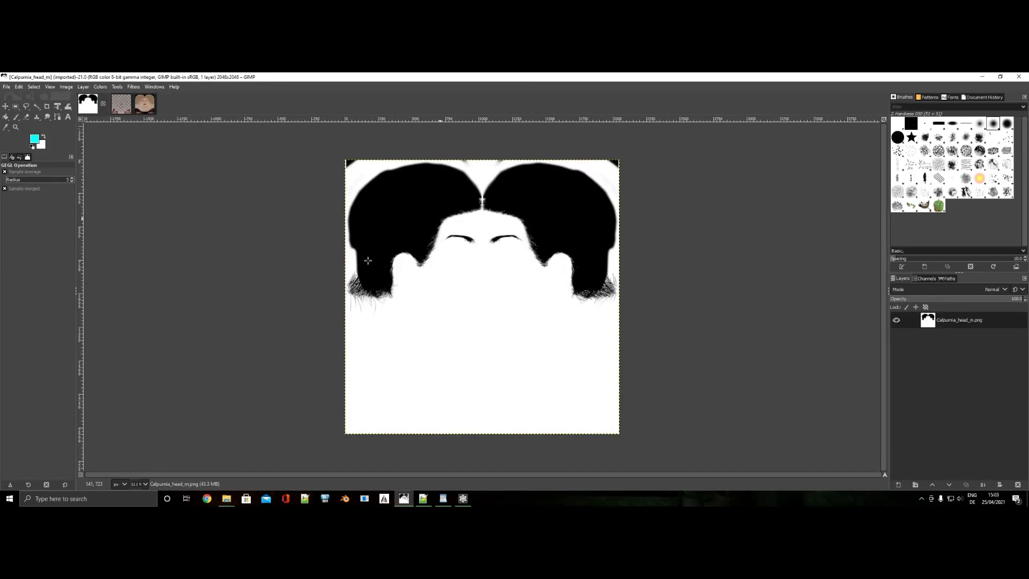
# Transfer the alpha channel of the hf_hed_inq_d layer to a layer mask, and disable that mask.
pyautogui.click(112, 109)
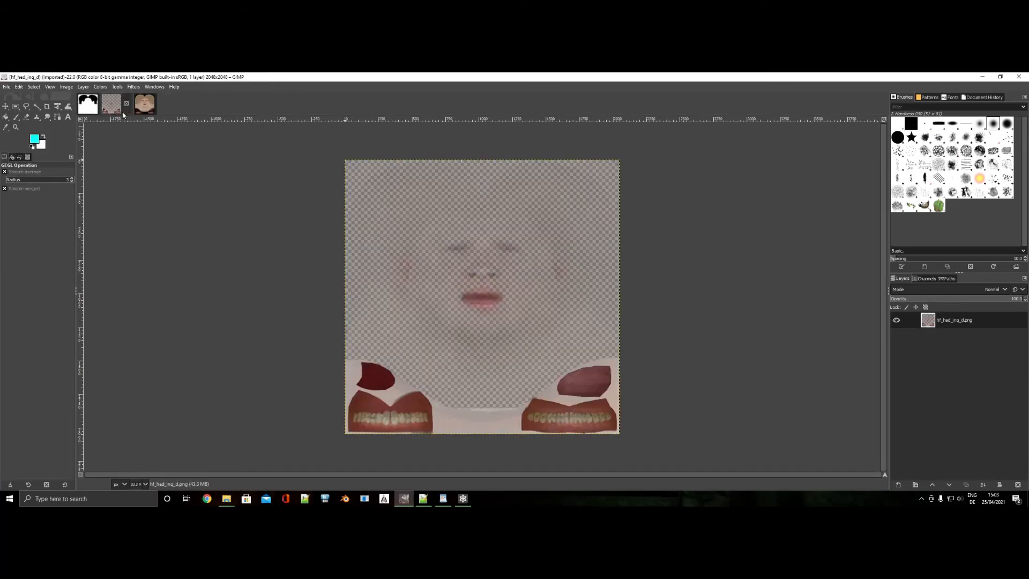
pyautogui.rightClick(958, 319)
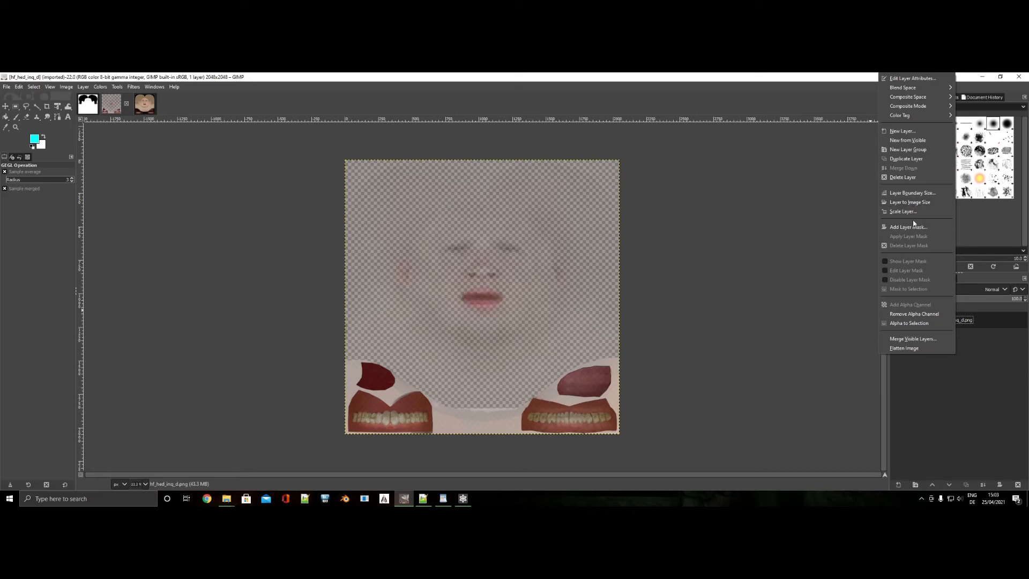
pyautogui.click(914, 228)
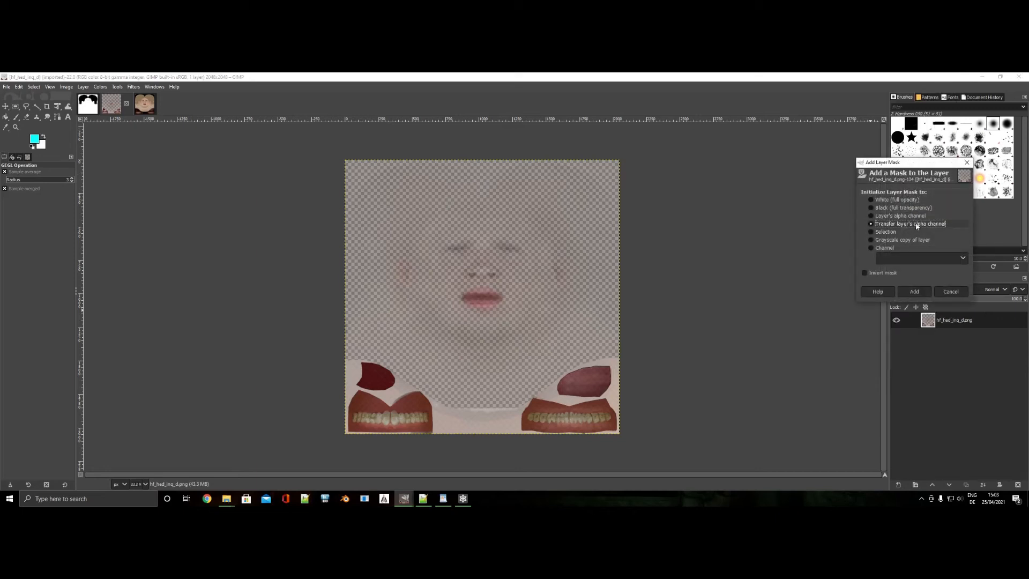
pyautogui.click(917, 225)
pyautogui.click(903, 289)
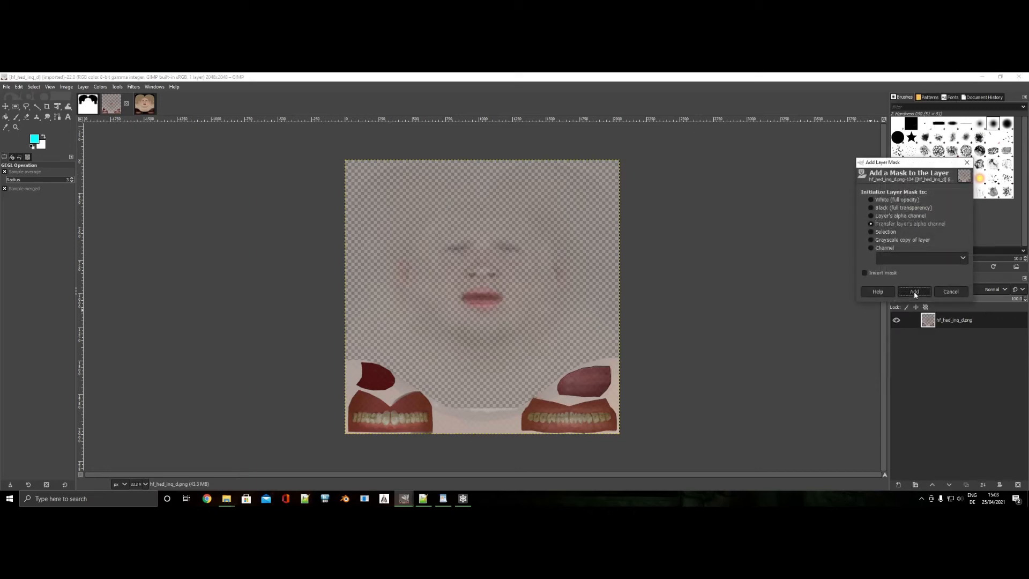
pyautogui.rightClick(962, 320)
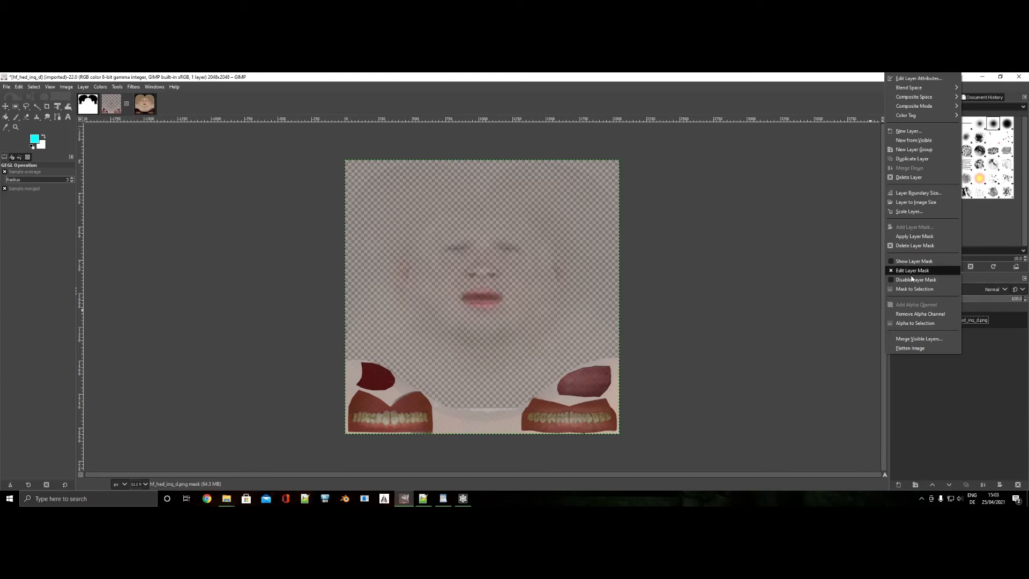
pyautogui.click(900, 279)
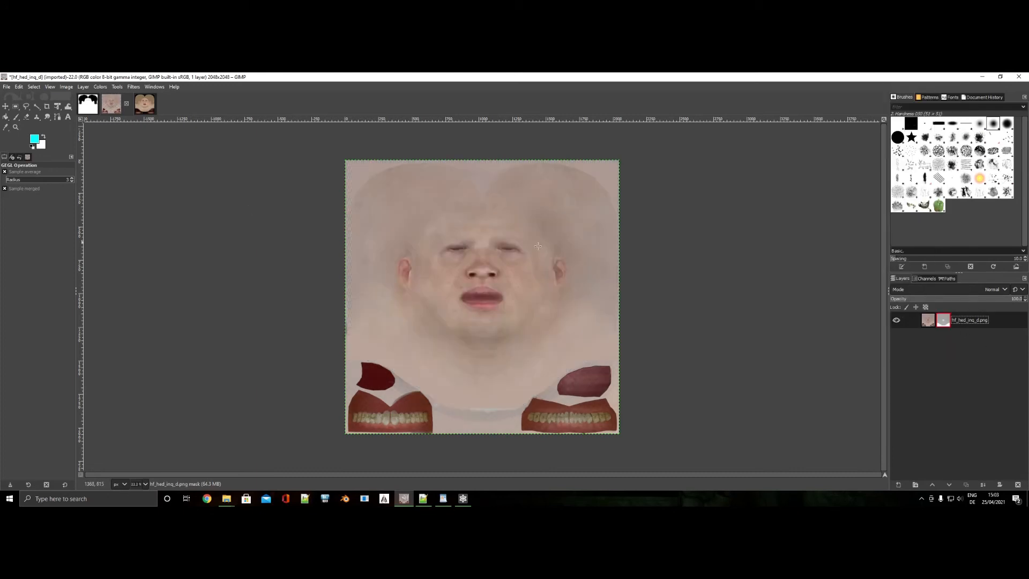
# Compare the Calpurnia_head_d image with the hf_hed_inq_d image.
pyautogui.click(143, 105)
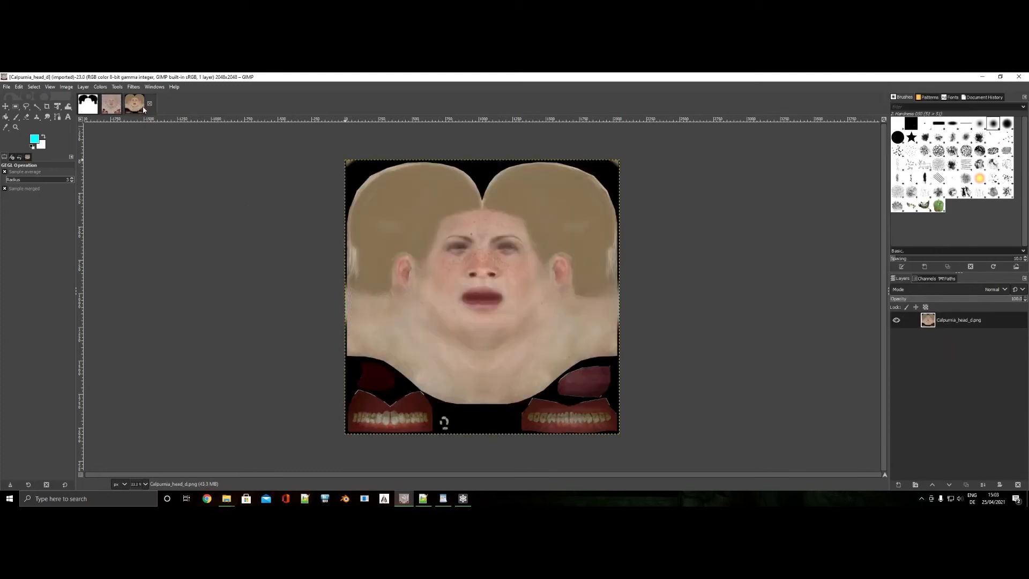
pyautogui.click(113, 107)
pyautogui.click(138, 109)
pyautogui.click(113, 103)
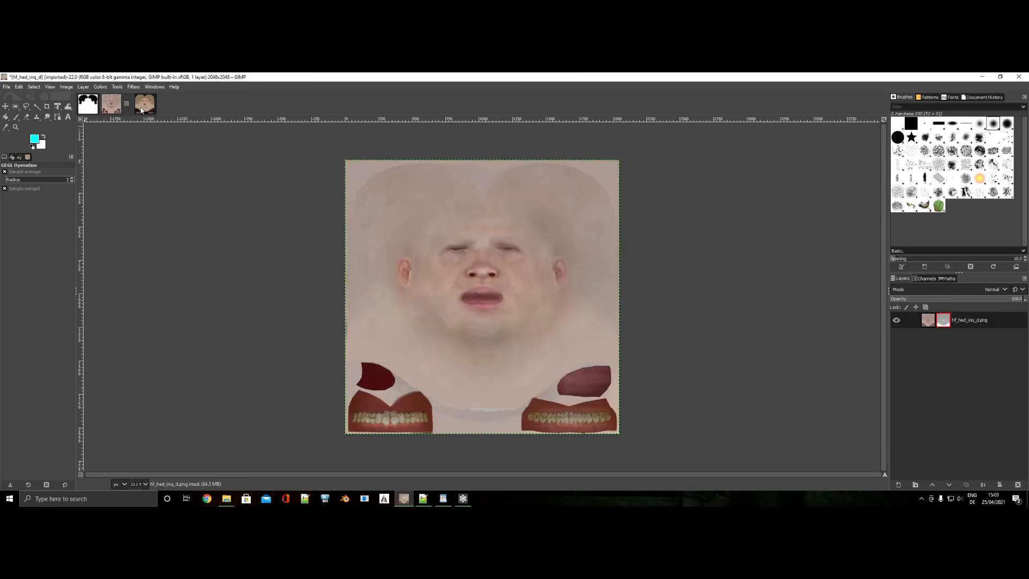
pyautogui.click(142, 107)
# Copy the Calpurnia_head_m image into Calpurnia_head_d as a new layer above the face texture.
pyautogui.click(88, 104)
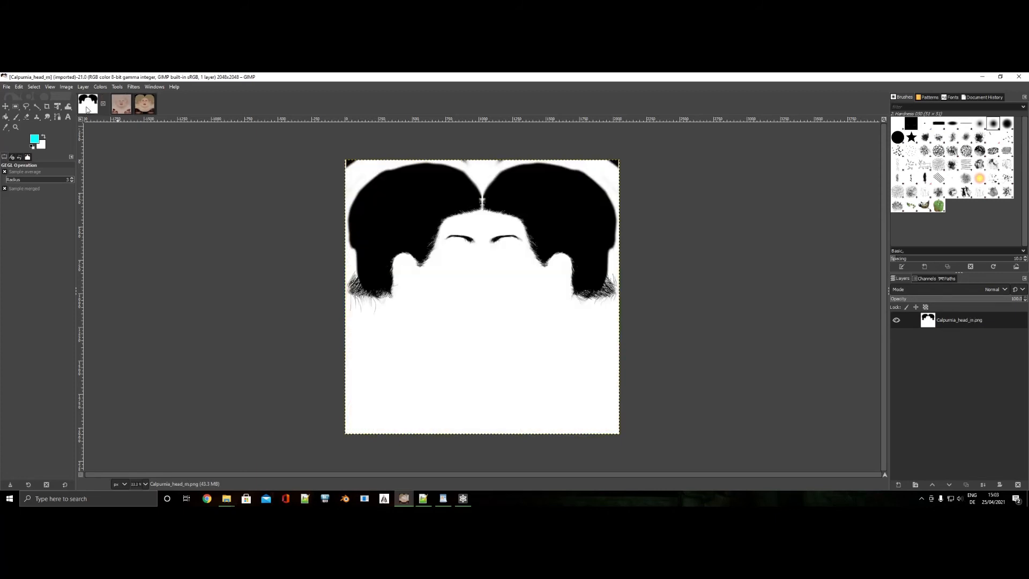
pyautogui.hotkey('ctrl', 'c')
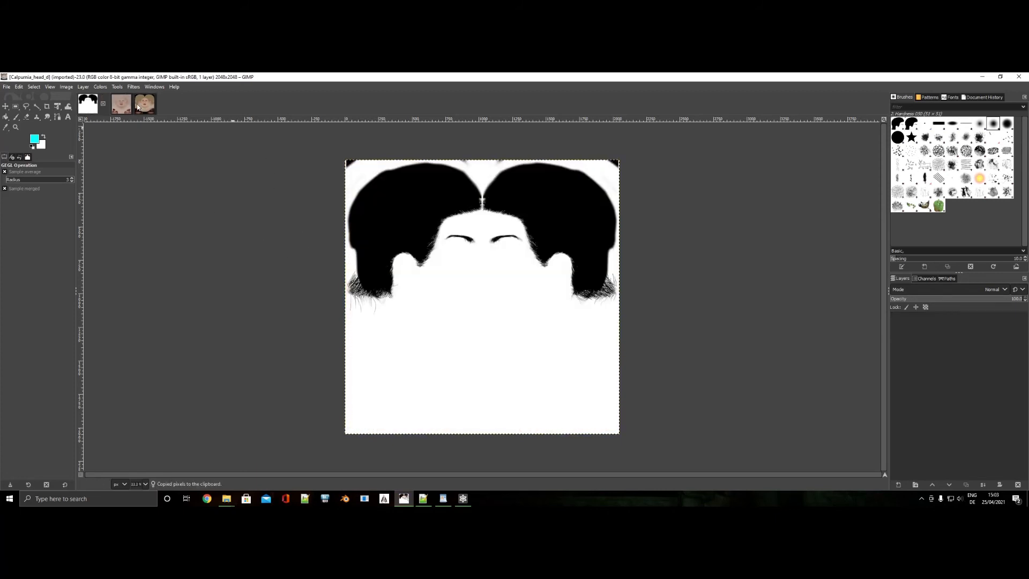
pyautogui.hotkey('alt', '3')
pyautogui.hotkey('ctrl', 'v')
pyautogui.rightClick(929, 324)
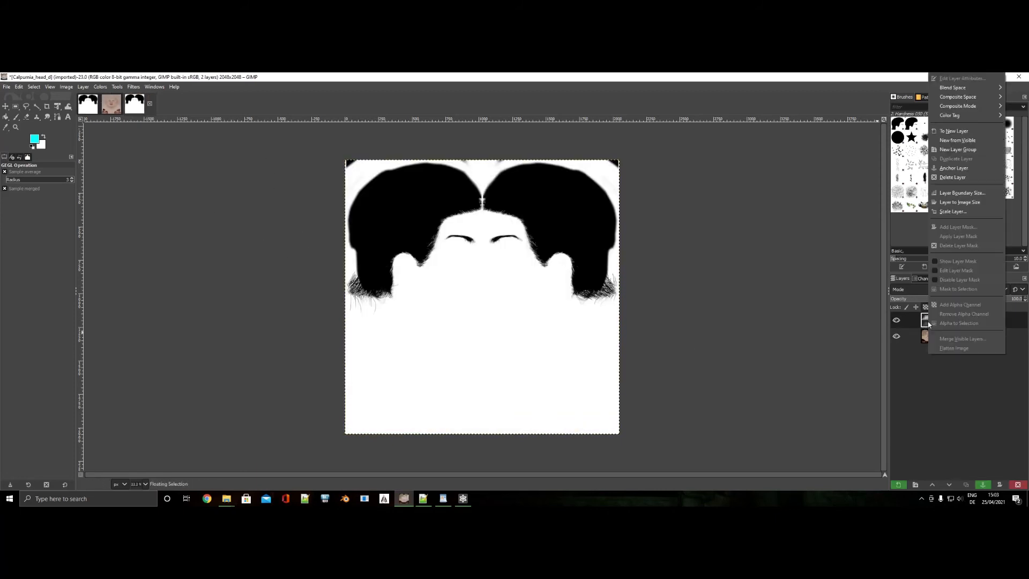
pyautogui.click(953, 130)
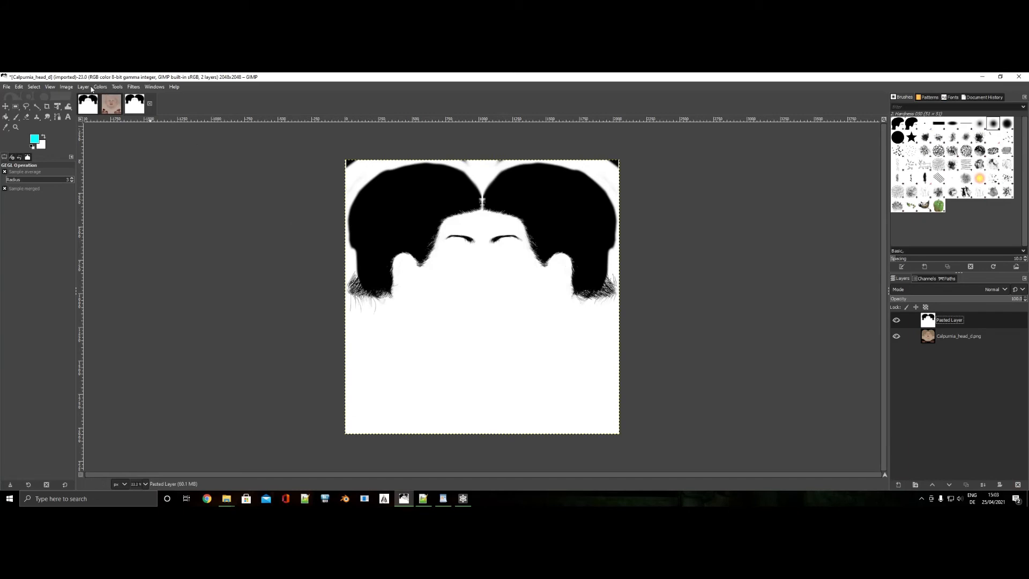
# Delete the white area from the pasted layer using Select by Color, keeping the black hair and eyebrow shapes, and clear the selection.
pyautogui.click(36, 106)
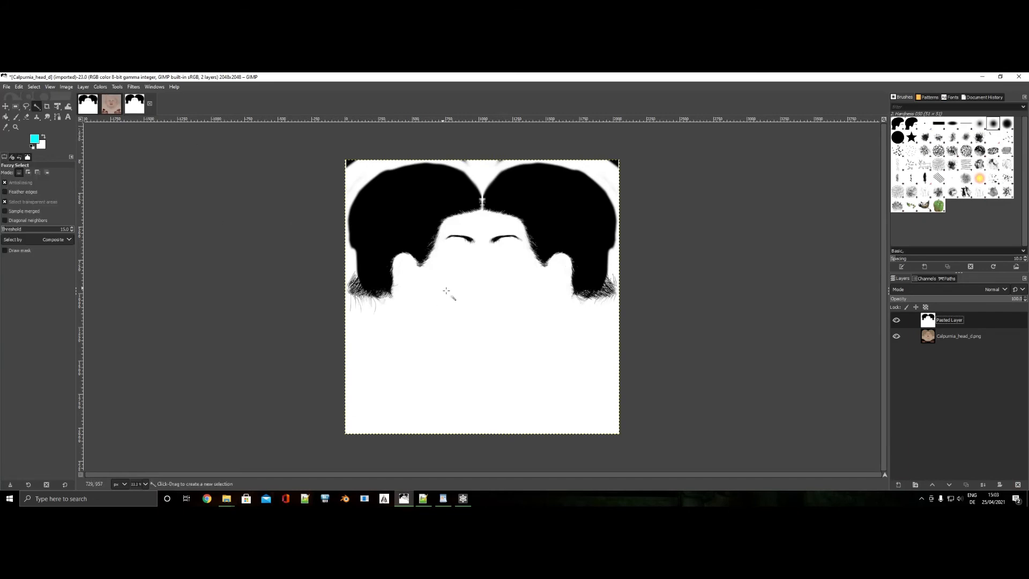
pyautogui.rightClick(36, 108)
pyautogui.click(56, 118)
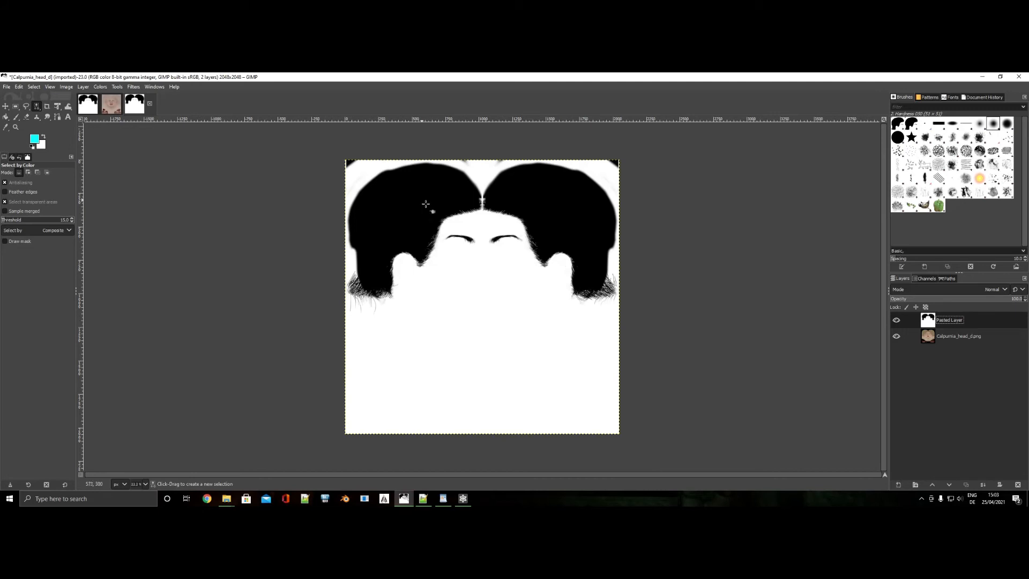
pyautogui.click(425, 204)
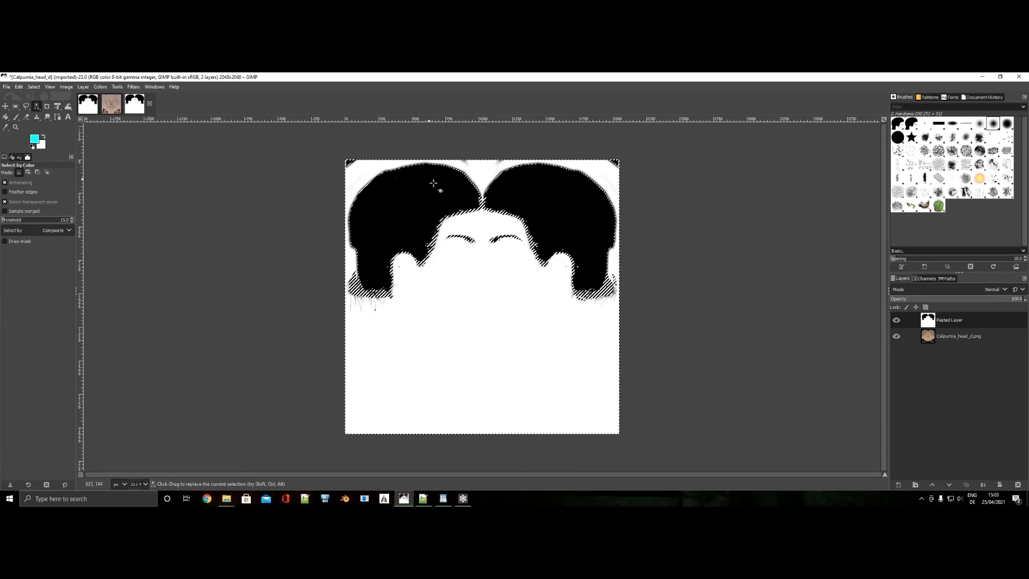
pyautogui.press('Delete')
pyautogui.hotkey('ctrl', 'shift', 'a')
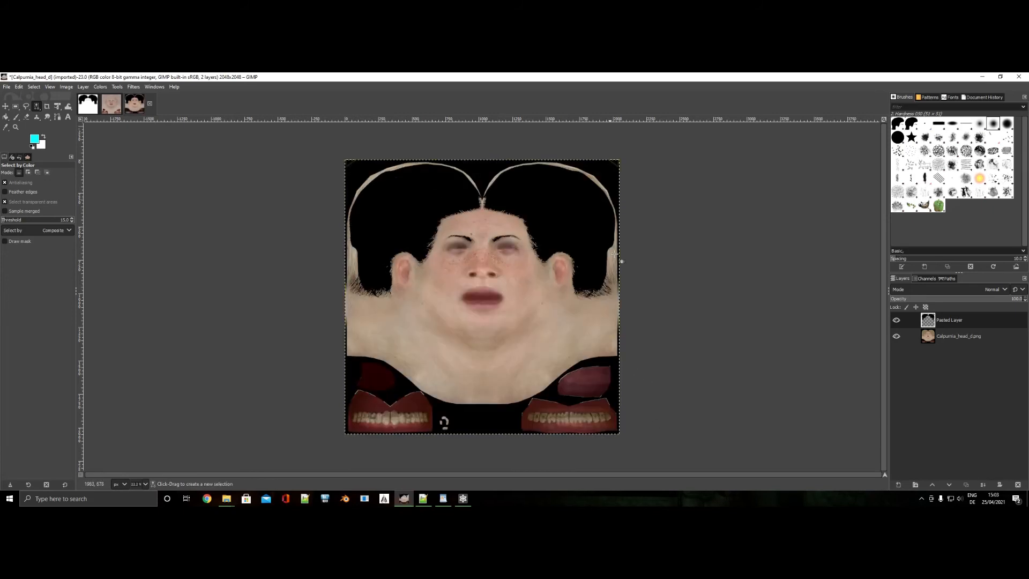
pyautogui.keyDown('ctrl'); pyautogui.scroll(2, 462, 224); pyautogui.keyUp('ctrl')
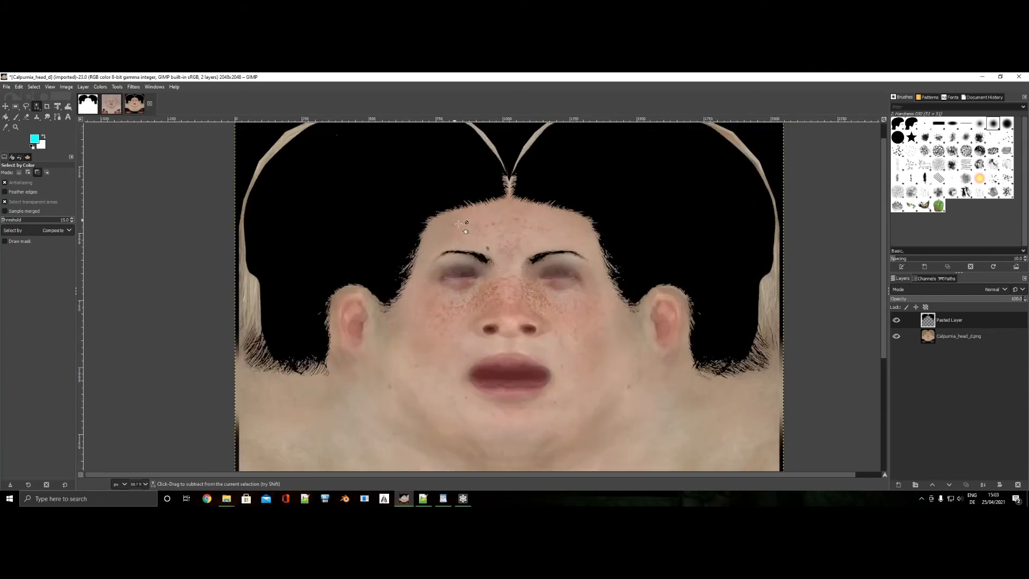
pyautogui.keyDown('ctrl'); pyautogui.scroll(-1, 459, 223); pyautogui.keyUp('ctrl')
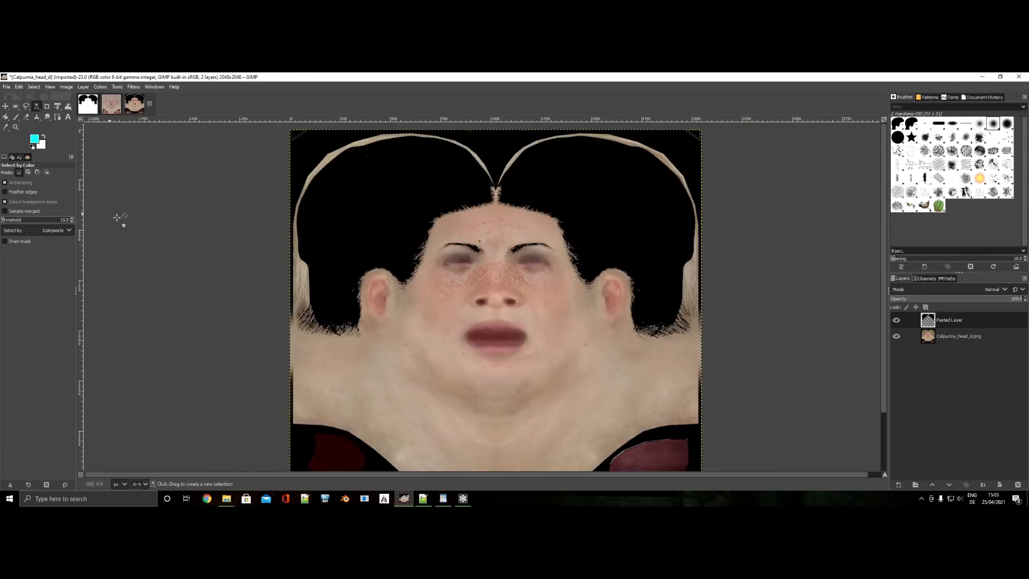
# Select the pasted layer's opaque area, and set up a size 103 Clone brush sourced from Calpurnia_head_d's neck skin below the ear.
pyautogui.rightClick(941, 323)
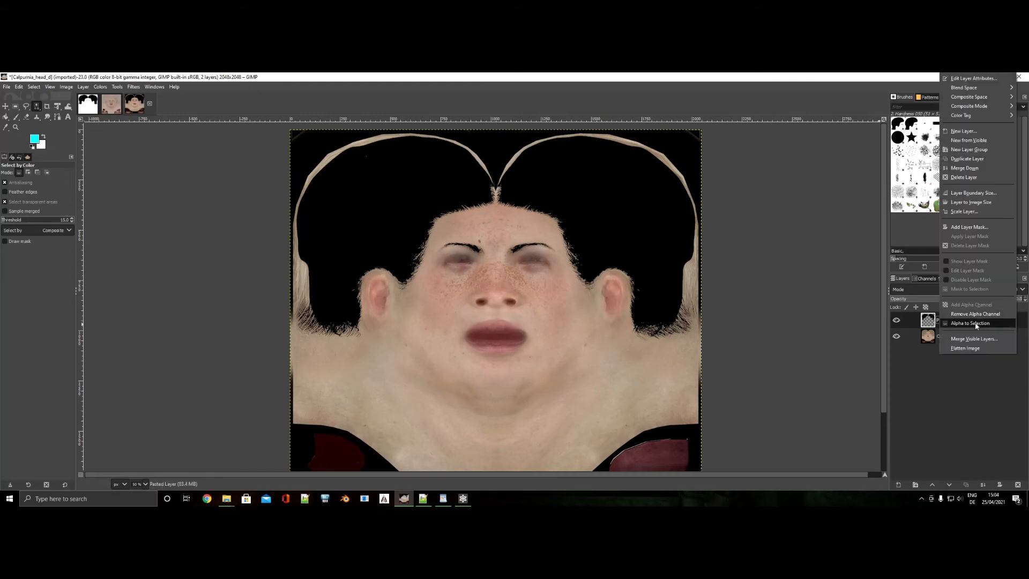
pyautogui.click(946, 323)
pyautogui.click(954, 336)
pyautogui.click(36, 117)
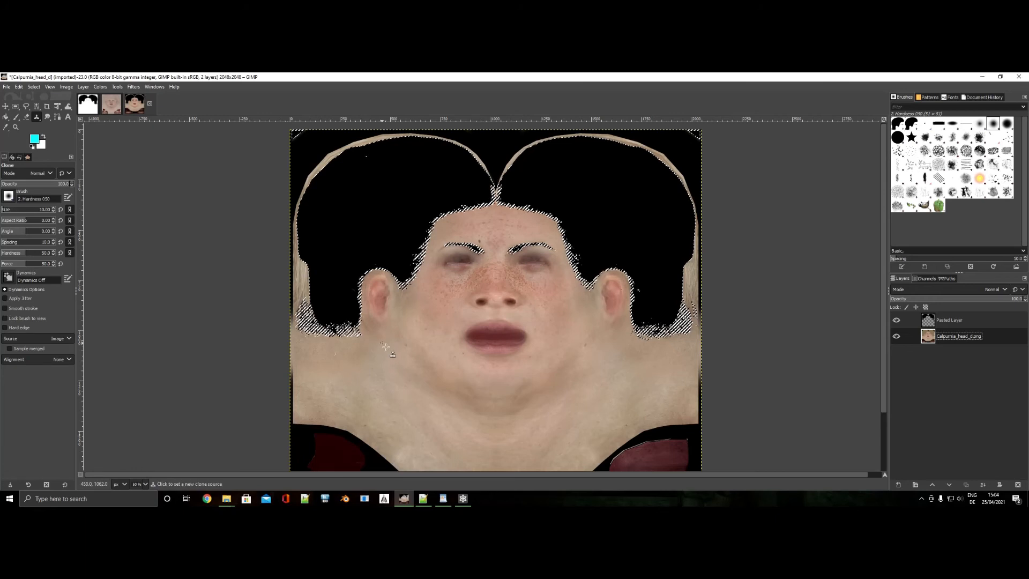
pyautogui.click(15, 209)
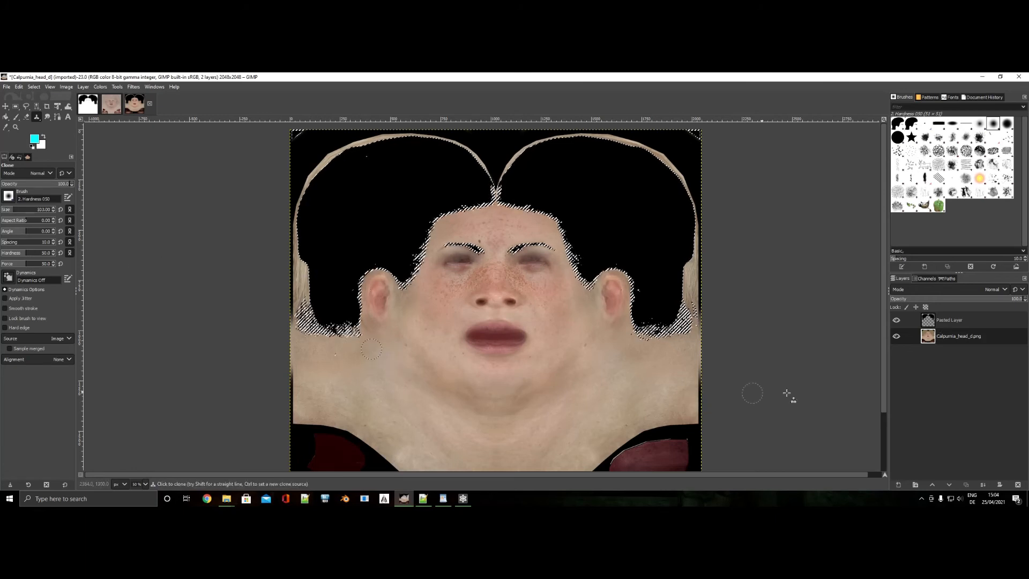
# Clone the sampled neck skin over the black hair shape beside the left ear on the pasted layer.
pyautogui.click(942, 323)
pyautogui.moveTo(355, 304)
pyautogui.mouseDown()
pyautogui.moveTo(351, 292)
pyautogui.moveTo(345, 329)
pyautogui.moveTo(329, 314)
pyautogui.moveTo(343, 337)
pyautogui.moveTo(321, 340)
pyautogui.mouseUp()
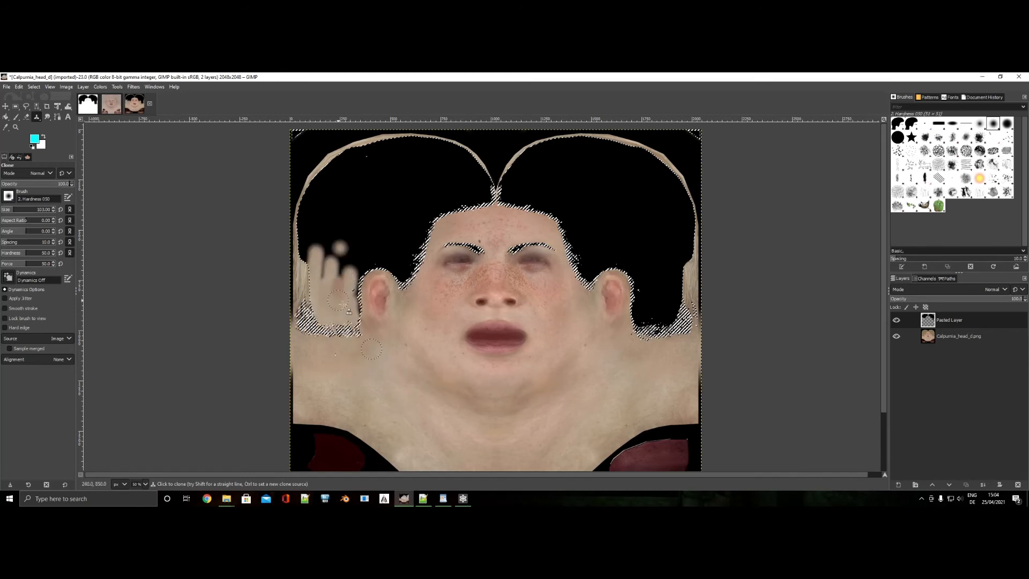
pyautogui.moveTo(342, 305)
pyautogui.mouseDown()
pyautogui.moveTo(333, 243)
pyautogui.moveTo(316, 257)
pyautogui.moveTo(338, 215)
pyautogui.moveTo(328, 202)
pyautogui.moveTo(316, 230)
pyautogui.moveTo(327, 217)
pyautogui.moveTo(322, 174)
pyautogui.mouseUp()
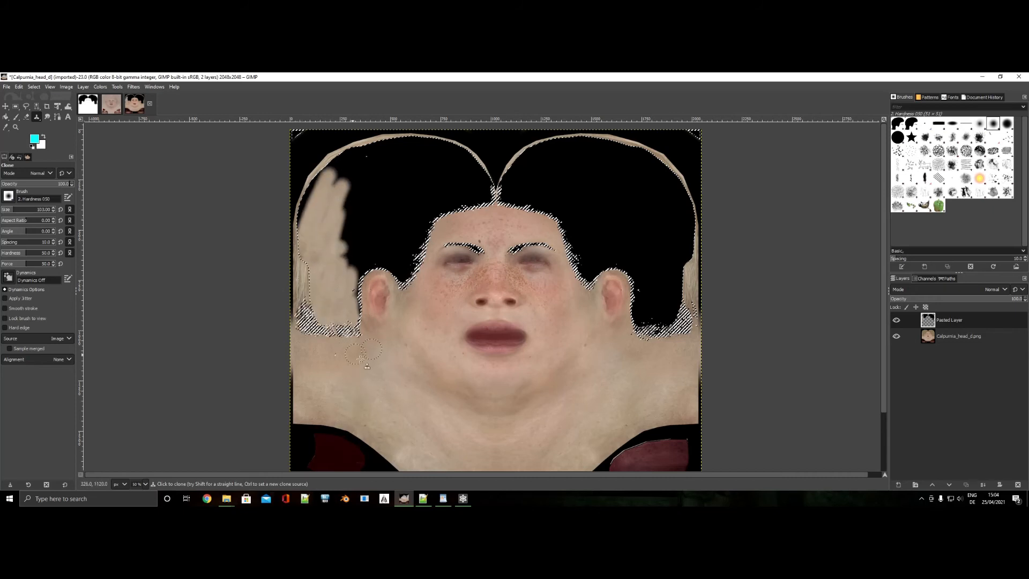
# Enlarge the Clone brush, resample neck skin from Calpurnia_head_d.png, and cover the remaining black hair areas on the pasted layer.
pyautogui.click(951, 335)
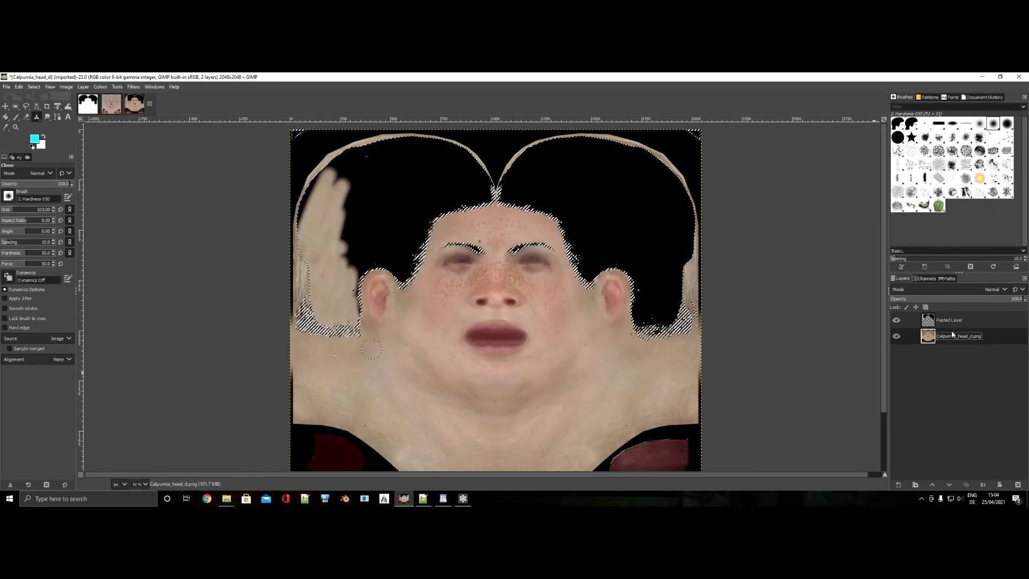
pyautogui.click(29, 209)
pyautogui.keyDown('ctrl'); pyautogui.click(360, 382); pyautogui.keyUp('ctrl')
pyautogui.click(948, 319)
pyautogui.moveTo(358, 228)
pyautogui.mouseDown()
pyautogui.moveTo(356, 268)
pyautogui.moveTo(332, 316)
pyautogui.moveTo(429, 223)
pyautogui.moveTo(473, 199)
pyautogui.moveTo(456, 155)
pyautogui.moveTo(345, 167)
pyautogui.moveTo(308, 214)
pyautogui.moveTo(313, 247)
pyautogui.moveTo(498, 171)
pyautogui.moveTo(605, 257)
pyautogui.moveTo(632, 235)
pyautogui.moveTo(667, 252)
pyautogui.moveTo(653, 322)
pyautogui.moveTo(664, 309)
pyautogui.moveTo(670, 193)
pyautogui.moveTo(635, 214)
pyautogui.moveTo(652, 175)
pyautogui.moveTo(603, 163)
pyautogui.moveTo(595, 147)
pyautogui.moveTo(535, 158)
pyautogui.moveTo(588, 156)
pyautogui.moveTo(530, 167)
pyautogui.moveTo(522, 182)
pyautogui.moveTo(643, 218)
pyautogui.mouseUp()
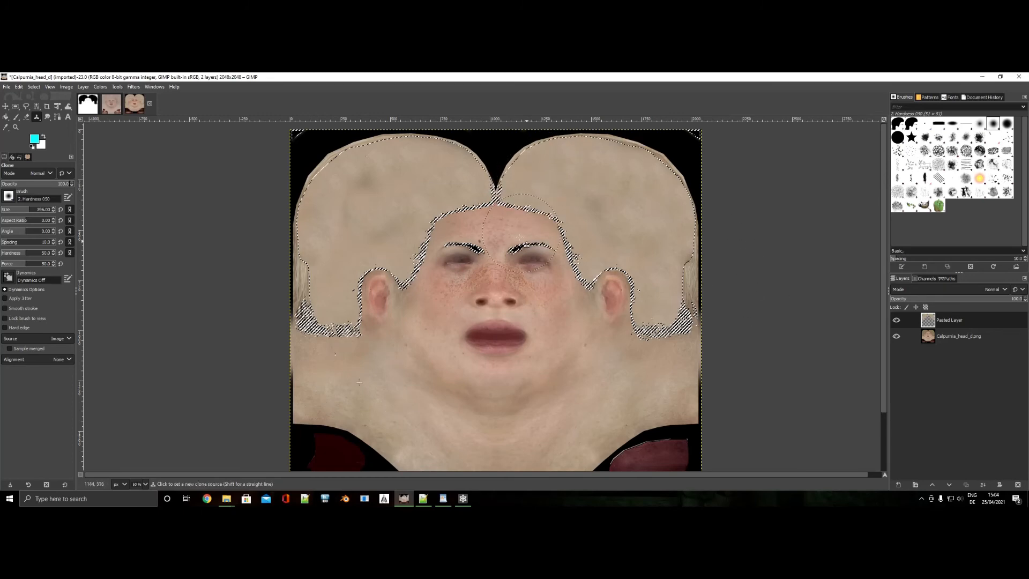
# Merge the pasted layer into the face texture, and copy the selected hair area back in as a separate layer above it.
pyautogui.click(120, 104)
pyautogui.click(140, 103)
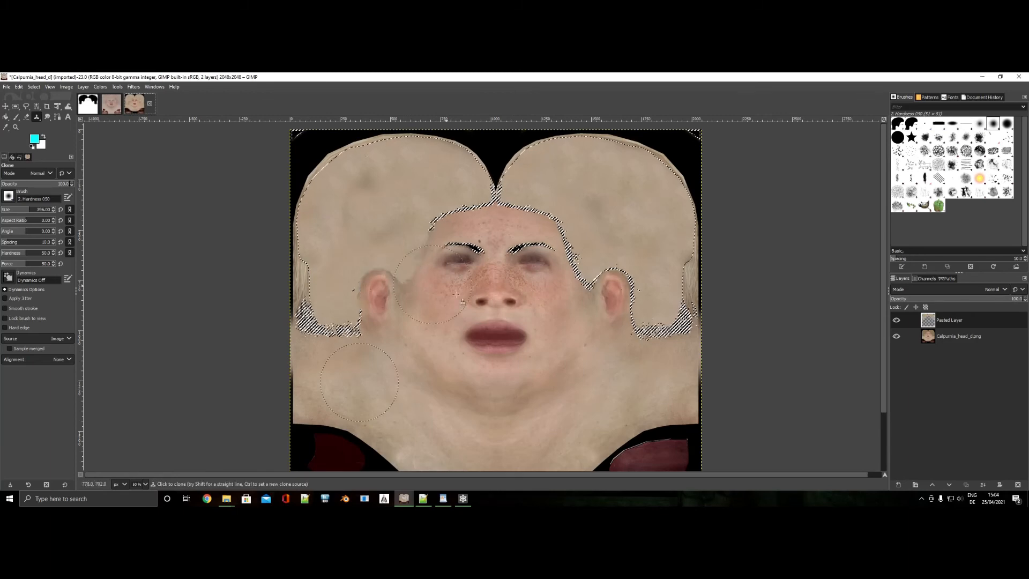
pyautogui.rightClick(948, 320)
pyautogui.click(980, 168)
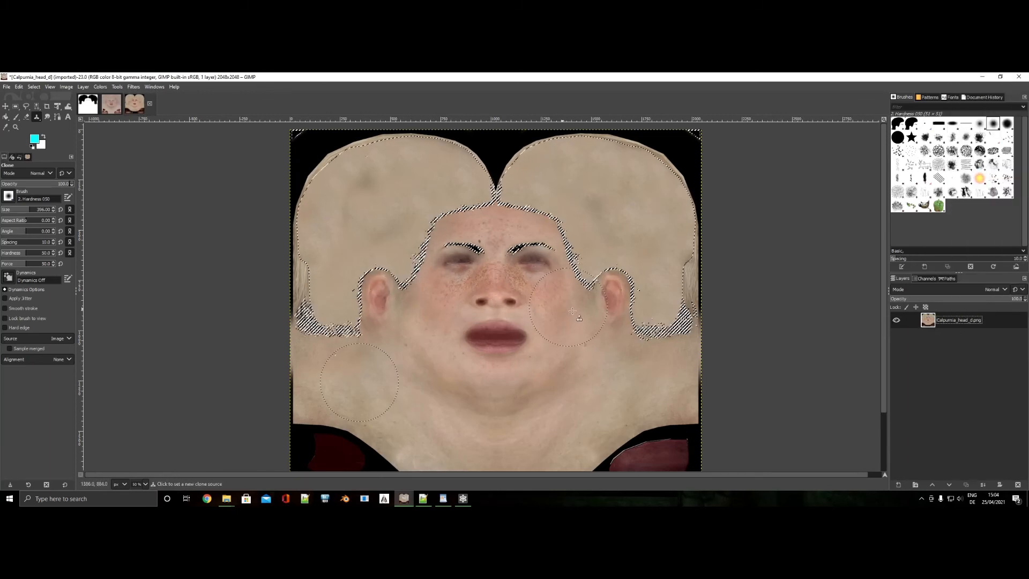
pyautogui.hotkey('ctrl', 'c')
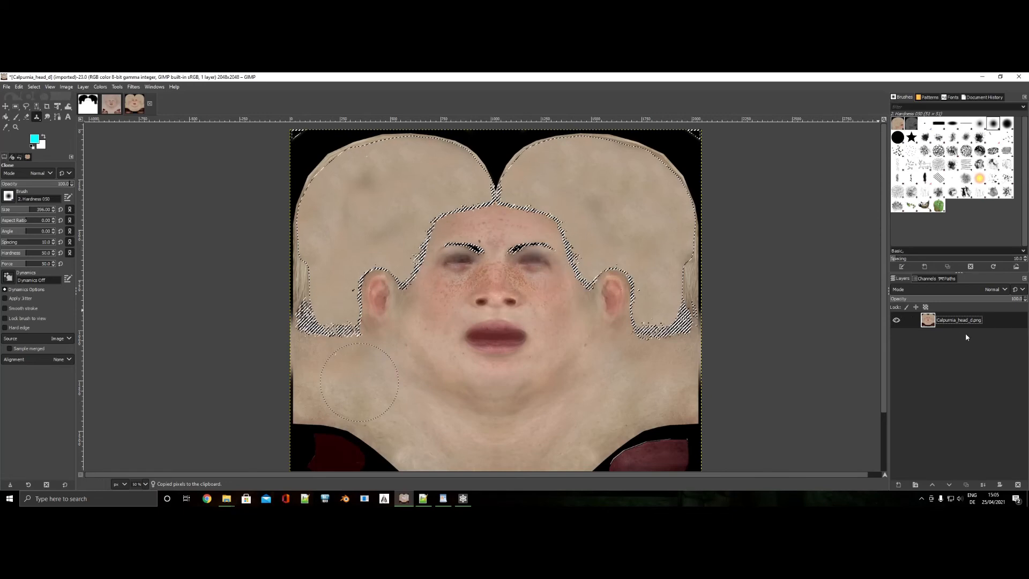
pyautogui.hotkey('ctrl', 'v')
# Sample cheek skin from Calpurnia_head_d.png, clone it along the hairline and eyebrows of the pasted layer, and clear the selection.
pyautogui.click(945, 337)
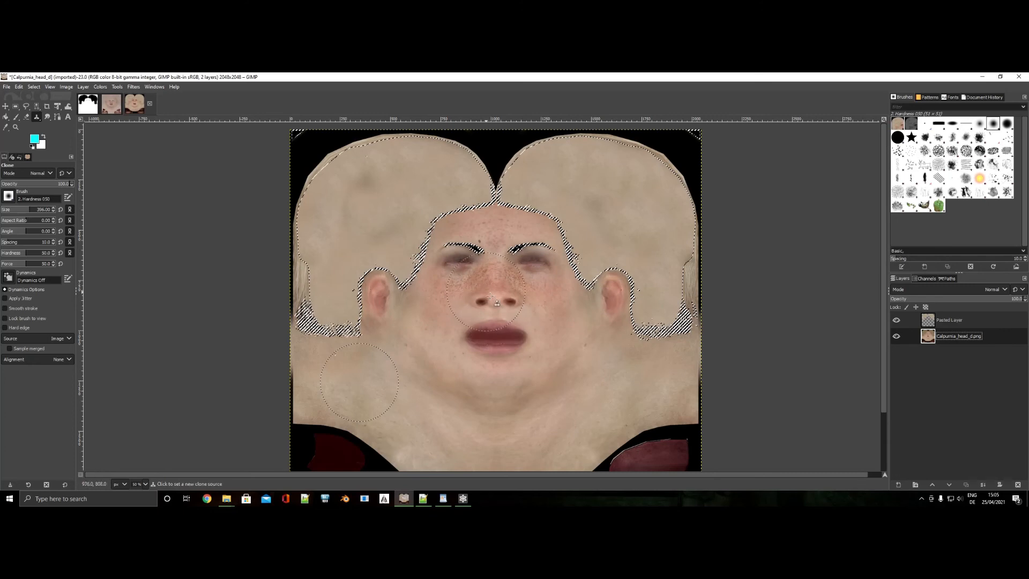
pyautogui.keyDown('ctrl'); pyautogui.scroll(1, 504, 310); pyautogui.keyUp('ctrl')
pyautogui.keyDown('ctrl'); pyautogui.click(424, 331); pyautogui.keyUp('ctrl')
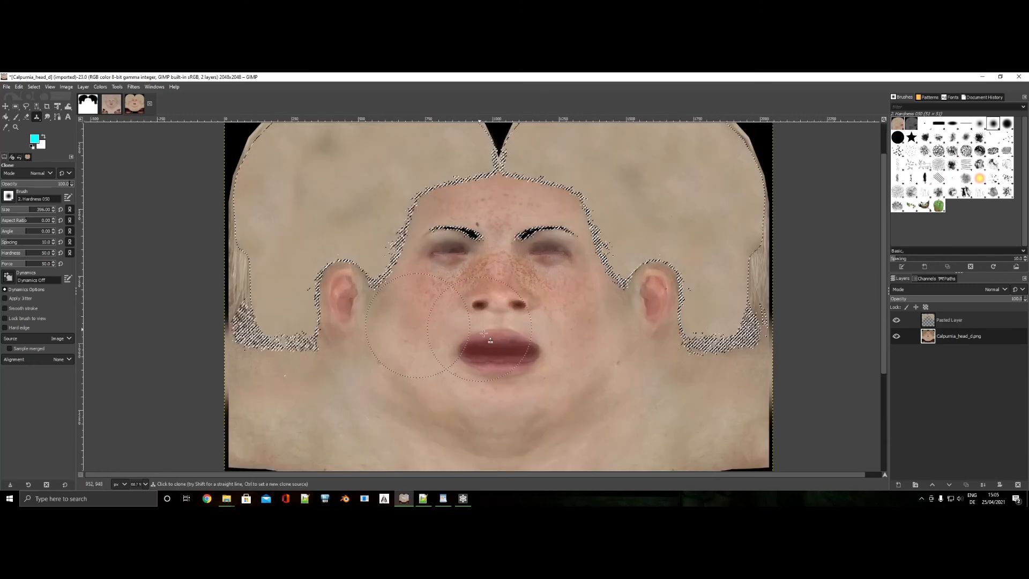
pyautogui.click(951, 320)
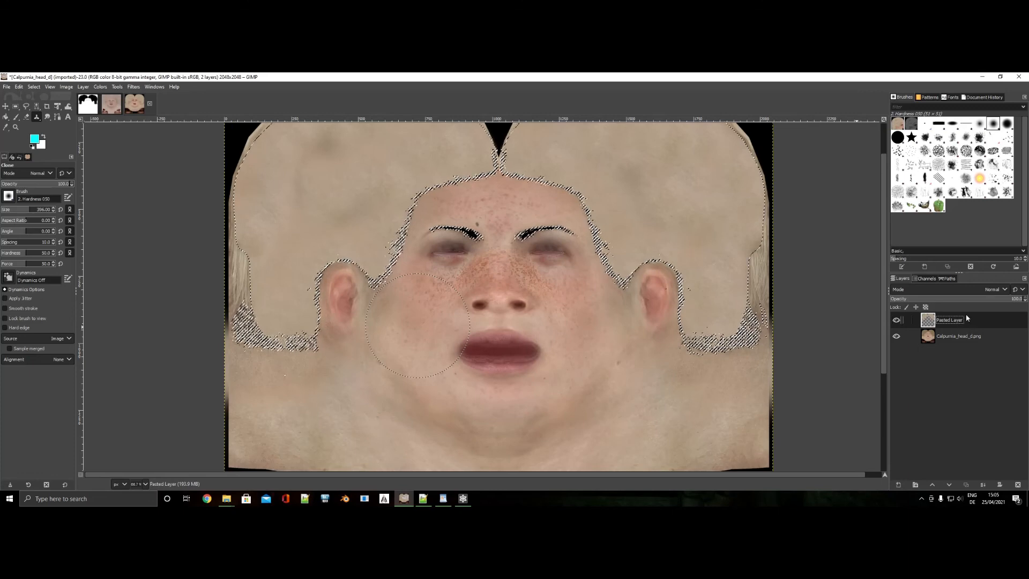
pyautogui.moveTo(407, 220)
pyautogui.mouseDown()
pyautogui.moveTo(391, 233)
pyautogui.moveTo(437, 193)
pyautogui.moveTo(482, 177)
pyautogui.moveTo(538, 179)
pyautogui.moveTo(566, 192)
pyautogui.moveTo(618, 287)
pyautogui.moveTo(587, 241)
pyautogui.moveTo(568, 236)
pyautogui.moveTo(587, 240)
pyautogui.mouseUp()
pyautogui.moveTo(464, 231); pyautogui.dragTo(451, 233)
pyautogui.hotkey('ctrl', 'shift', 'a')
# Clone forehead skin over both eyebrow remnants on the Calpurnia_head_d.png layer with a size 74 brush.
pyautogui.click(958, 336)
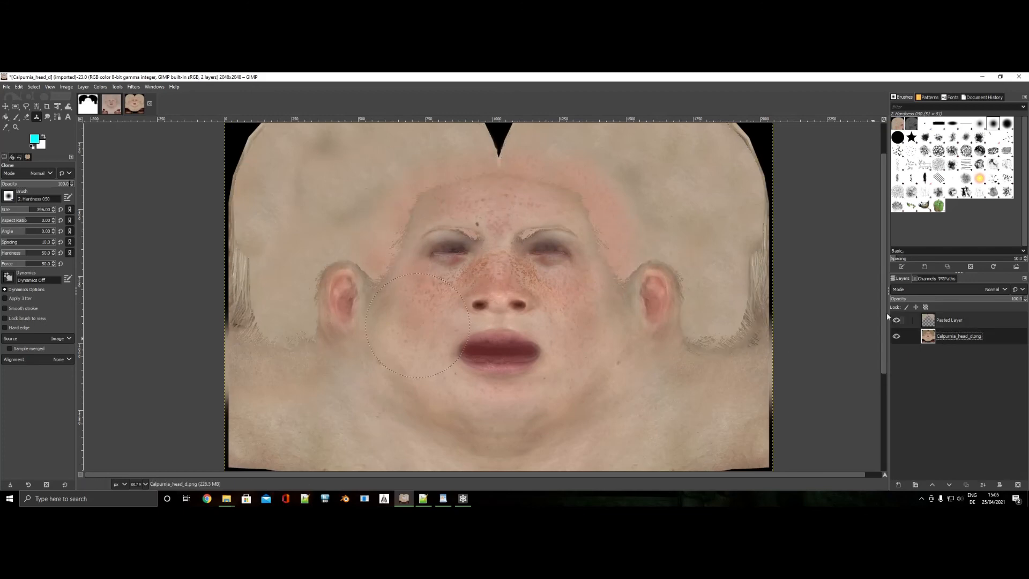
pyautogui.keyDown('ctrl'); pyautogui.scroll(2, 495, 224); pyautogui.keyUp('ctrl')
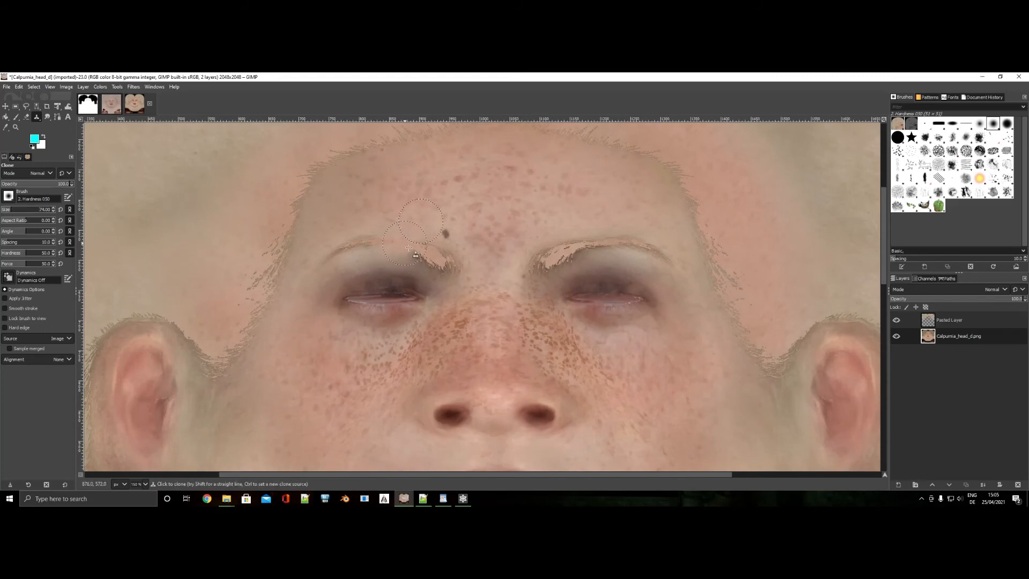
pyautogui.moveTo(409, 247)
pyautogui.mouseDown()
pyautogui.moveTo(361, 249)
pyautogui.moveTo(443, 258)
pyautogui.moveTo(465, 280)
pyautogui.moveTo(413, 263)
pyautogui.moveTo(430, 264)
pyautogui.mouseUp()
pyautogui.moveTo(508, 256)
pyautogui.mouseDown()
pyautogui.moveTo(544, 269)
pyautogui.moveTo(587, 253)
pyautogui.moveTo(667, 259)
pyautogui.mouseUp()
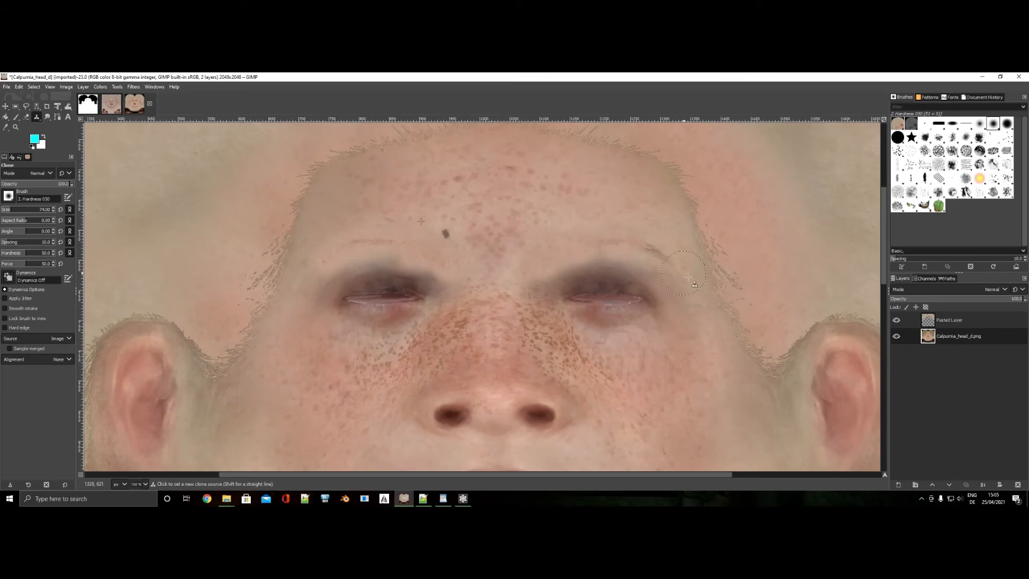
pyautogui.keyDown('ctrl'); pyautogui.click(622, 220); pyautogui.keyUp('ctrl')
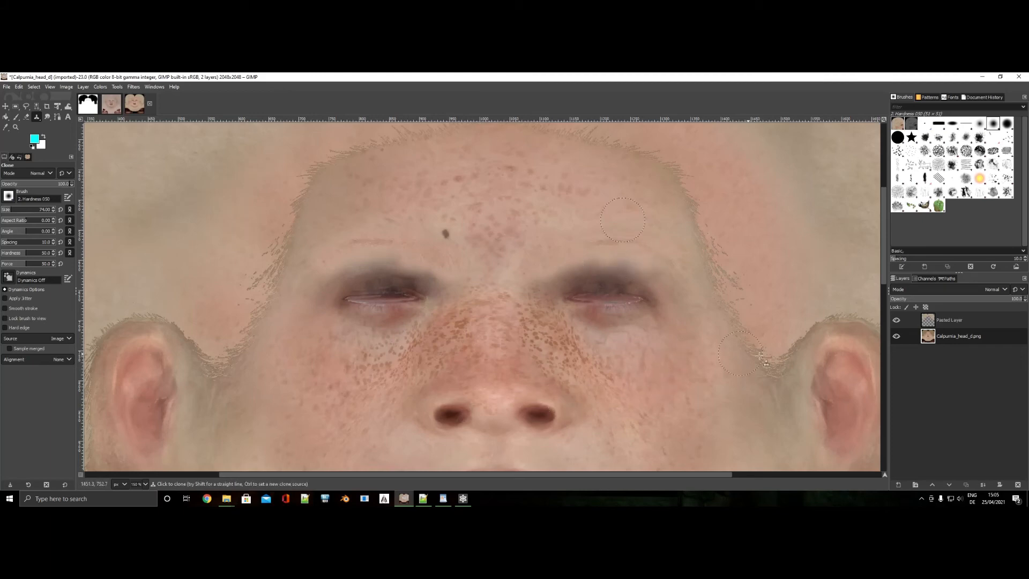
pyautogui.click(947, 320)
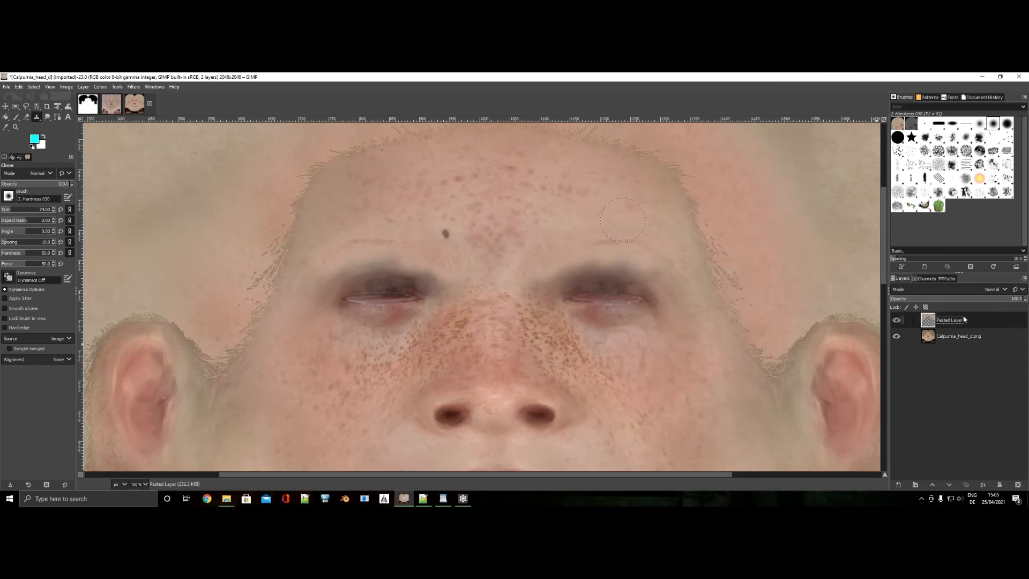
pyautogui.click(26, 116)
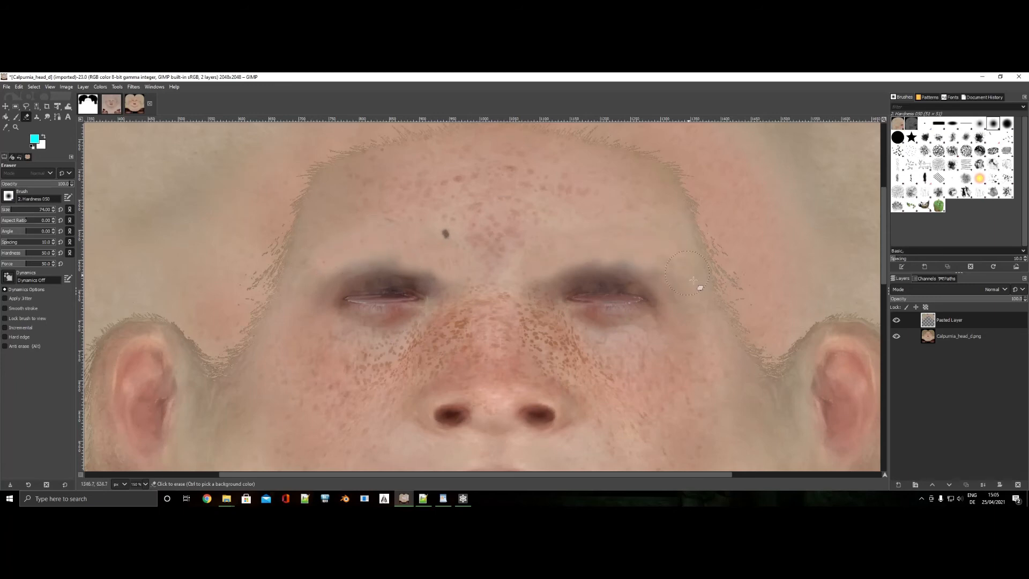
pyautogui.click(956, 336)
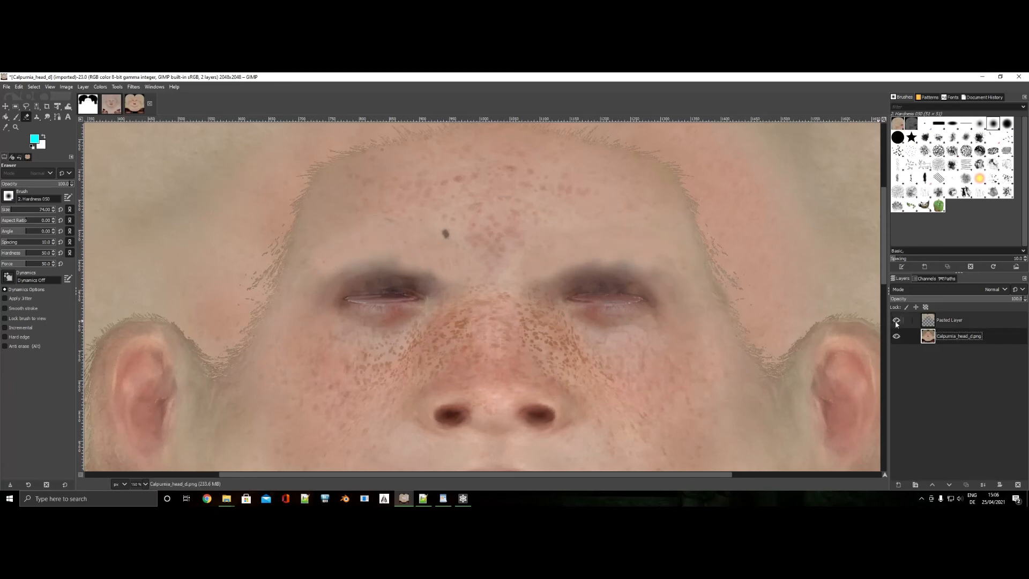
# Clone nearby skin over the hair strands at the left temple of the Calpurnia_head_d.png layer, undoing unsuitable strokes.
pyautogui.press('c')
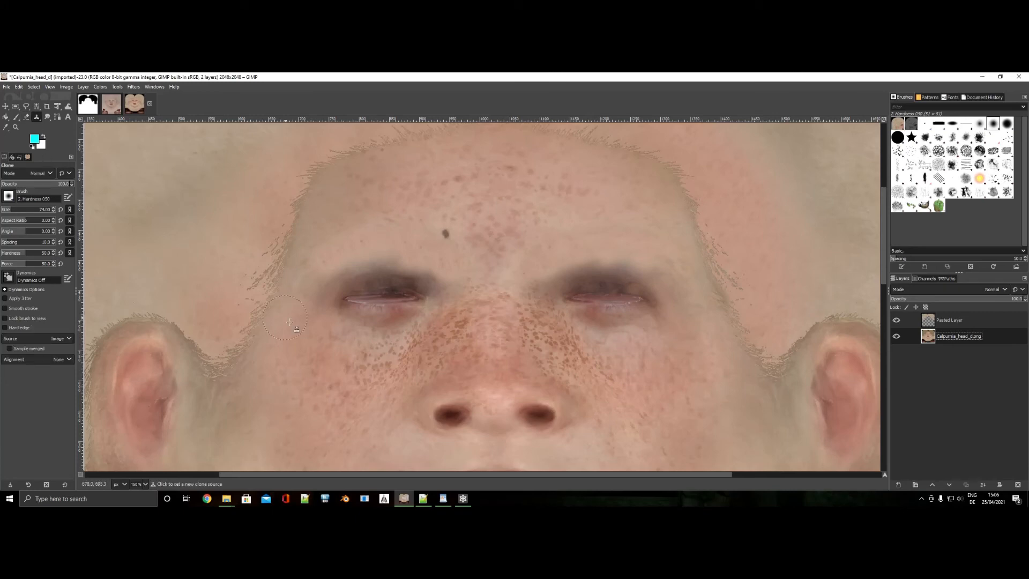
pyautogui.keyDown('ctrl'); pyautogui.click(291, 329); pyautogui.keyUp('ctrl')
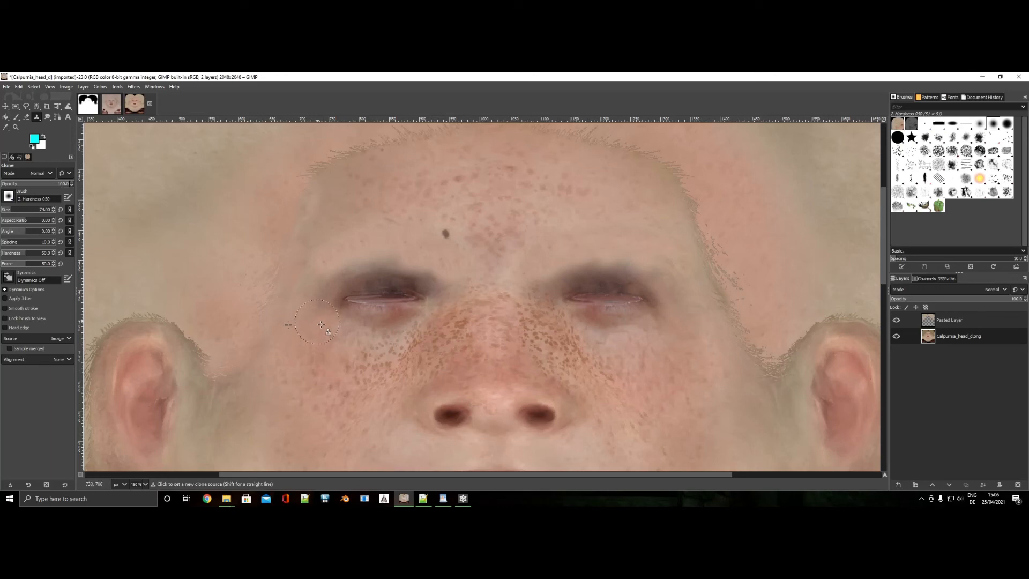
pyautogui.hotkey('ctrl', 'z')
pyautogui.hotkey('ctrl', 'z')
pyautogui.hotkey('ctrl', 'z')
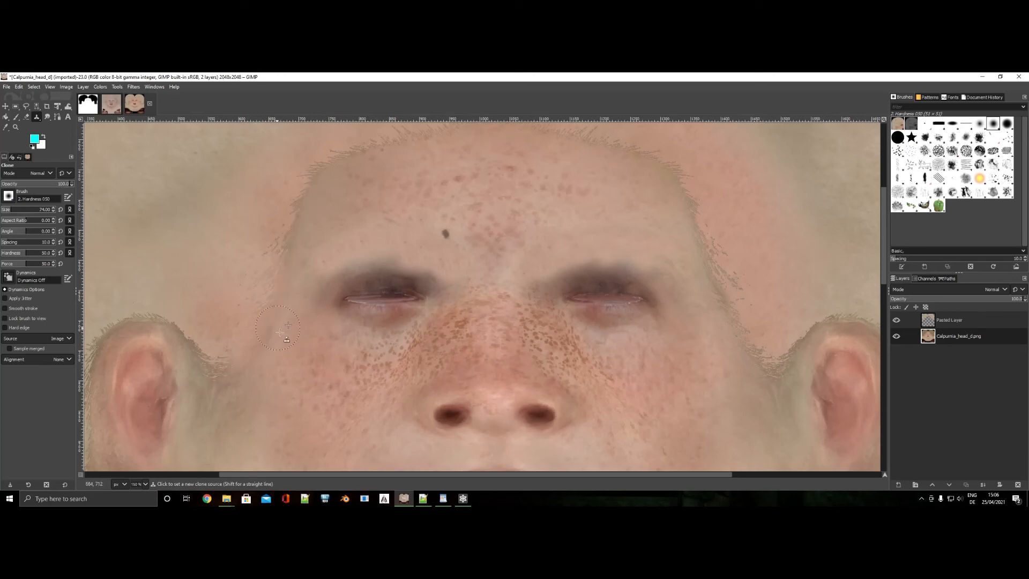
pyautogui.keyDown('ctrl'); pyautogui.click(275, 316); pyautogui.keyUp('ctrl')
pyautogui.moveTo(284, 291); pyautogui.dragTo(294, 255)
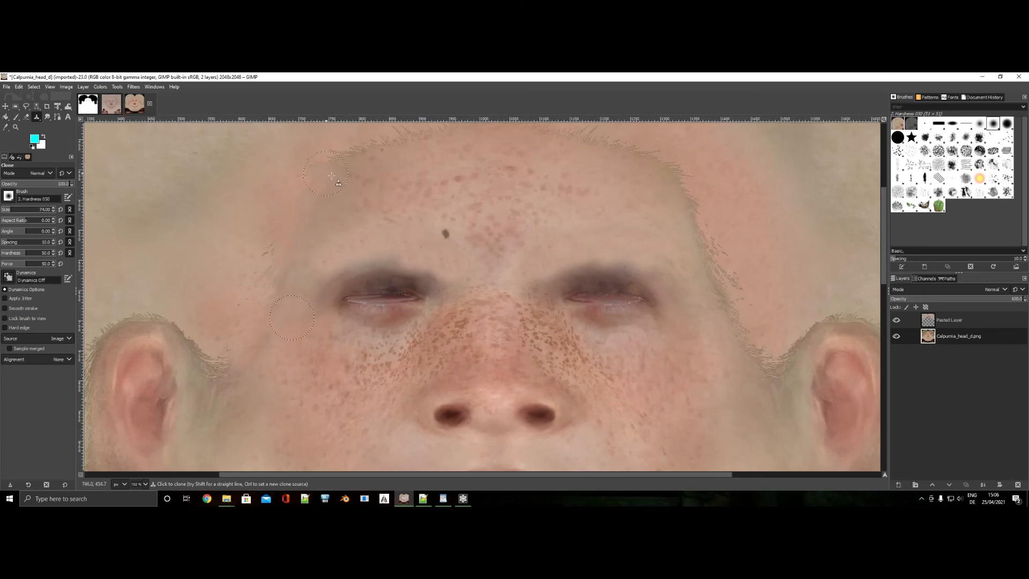
pyautogui.moveTo(332, 176); pyautogui.dragTo(426, 135)
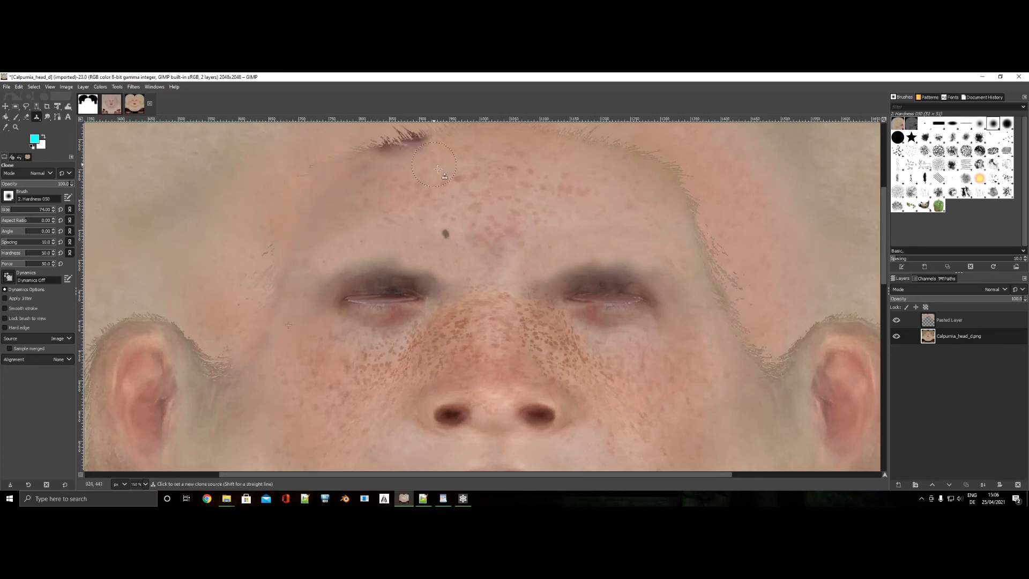
pyautogui.hotkey('ctrl', 'z')
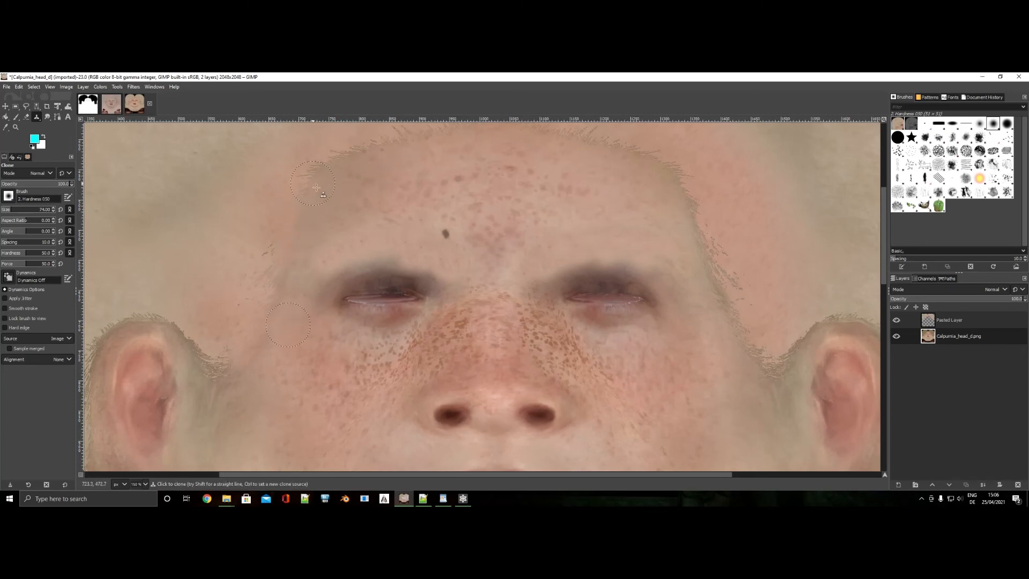
# Merge the pasted skin layer down into Calpurnia_head_d.png.
pyautogui.rightClick(949, 320)
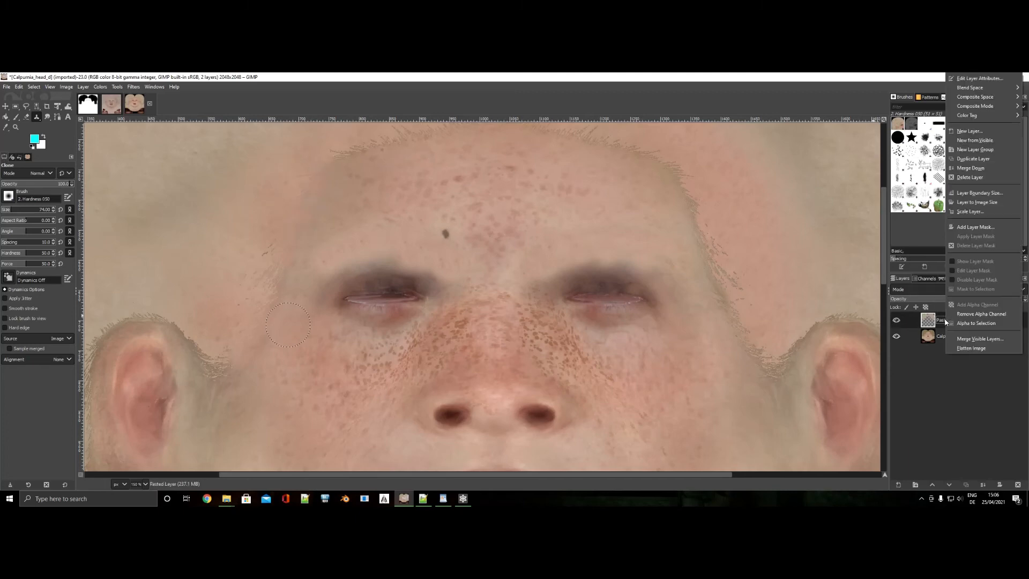
pyautogui.click(981, 168)
pyautogui.keyDown('ctrl'); pyautogui.scroll(-1, 575, 222); pyautogui.keyUp('ctrl')
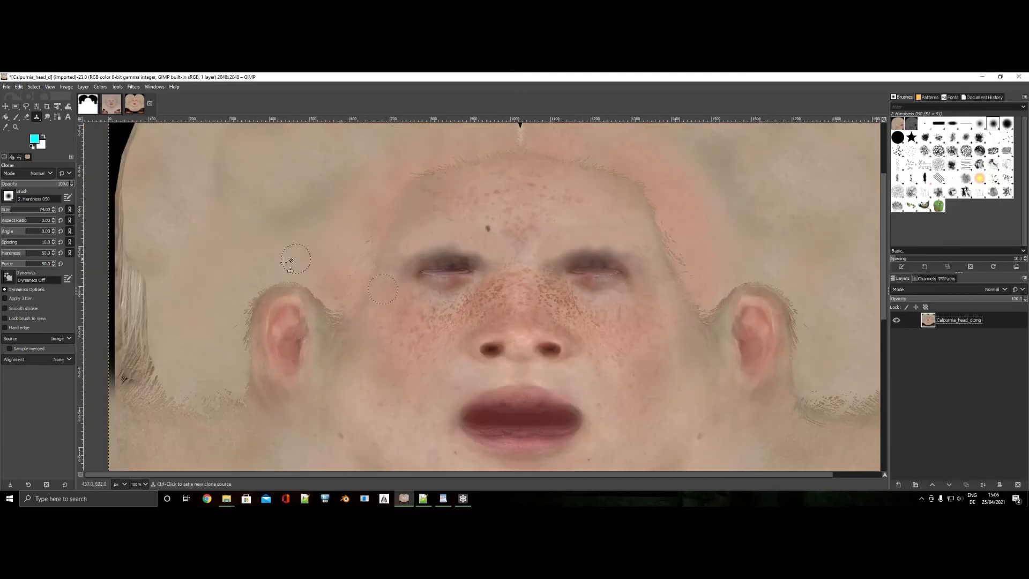
# Smudge the remaining hair strands along the forehead and temple hairline using a size 74 brush, and check the whole texture.
pyautogui.click(47, 117)
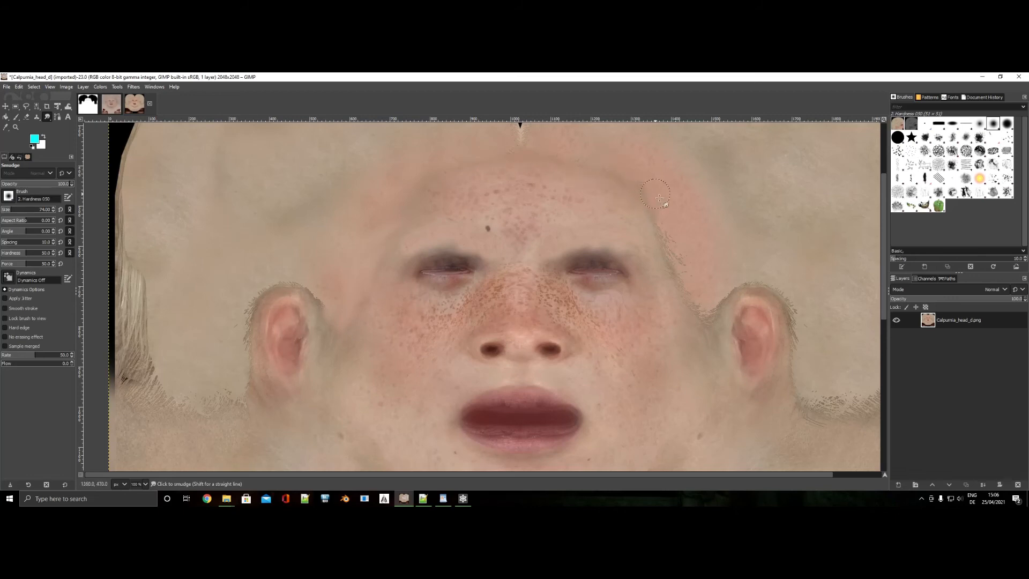
pyautogui.keyDown('ctrl'); pyautogui.scroll(-4, 708, 320); pyautogui.keyUp('ctrl')
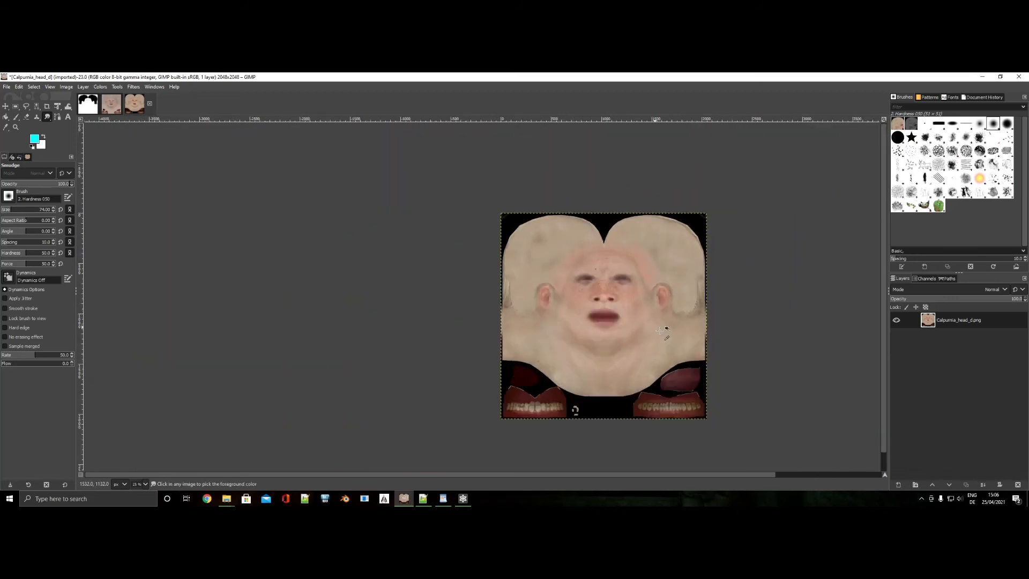
pyautogui.keyDown('ctrl'); pyautogui.scroll(1, 663, 330); pyautogui.keyUp('ctrl')
pyautogui.moveTo(590, 474); pyautogui.dragTo(664, 474)
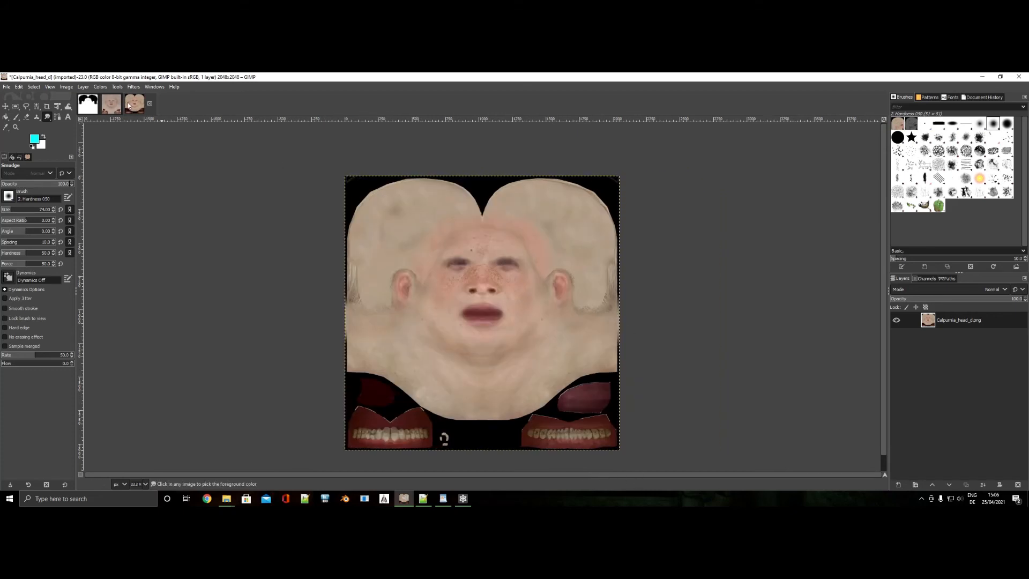
# Paste the copied content into the hf_hed_inq_d image and try to turn the floating selection into a new layer.
pyautogui.click(112, 103)
pyautogui.hotkey('ctrl', 'v')
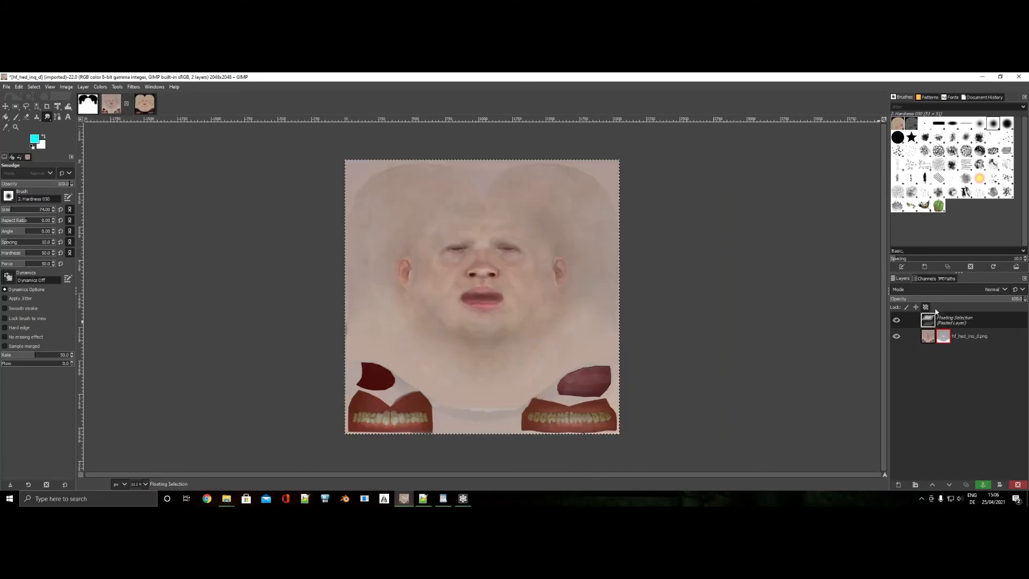
pyautogui.rightClick(948, 320)
pyautogui.click(984, 131)
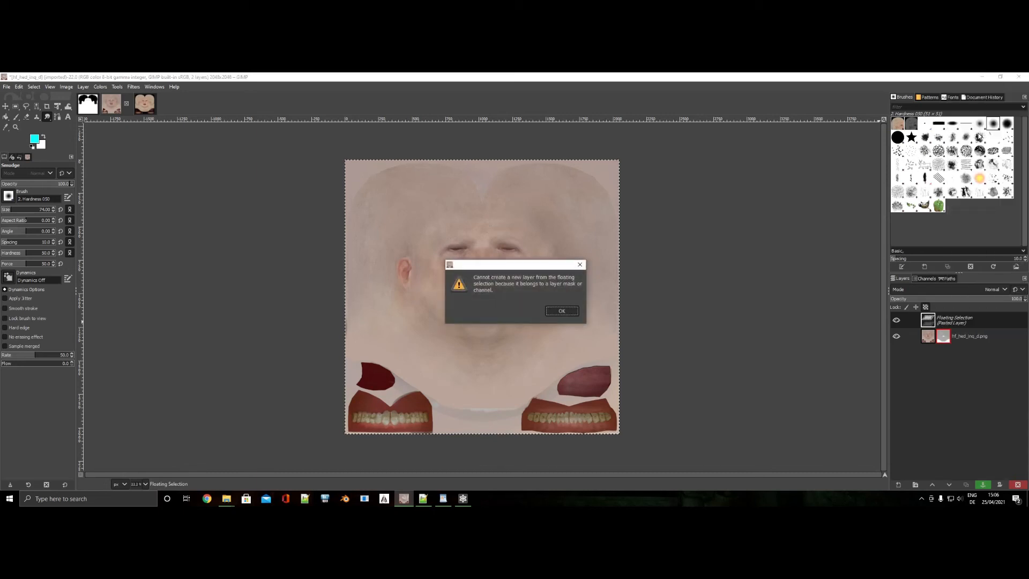
pyautogui.click(580, 313)
pyautogui.click(957, 338)
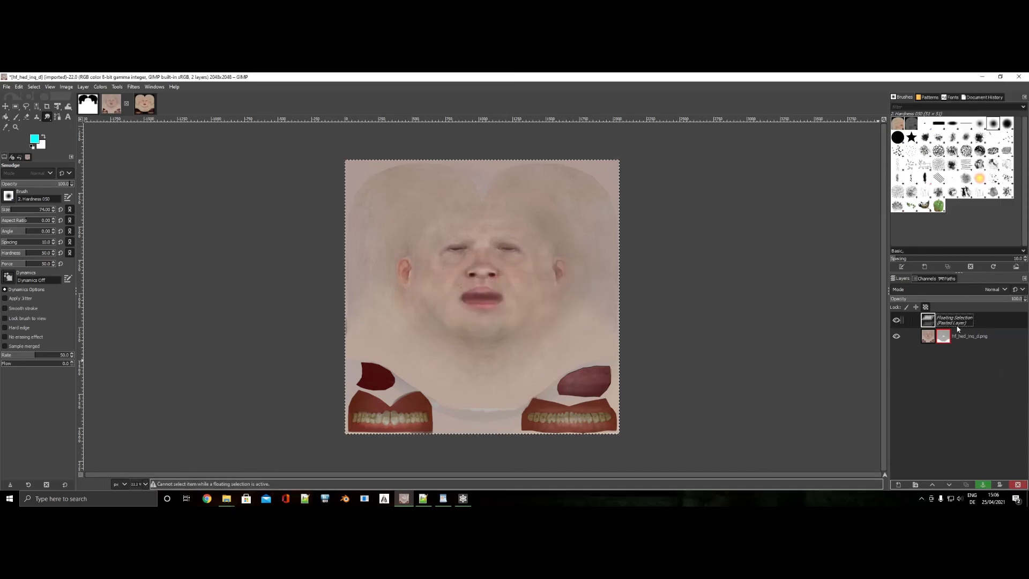
pyautogui.rightClick(949, 321)
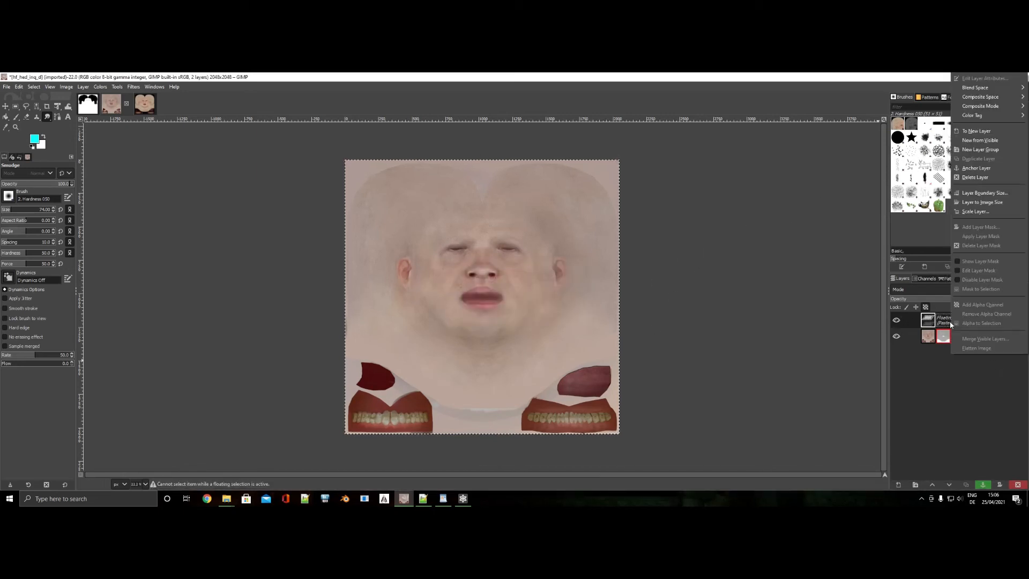
pyautogui.click(975, 131)
pyautogui.click(562, 312)
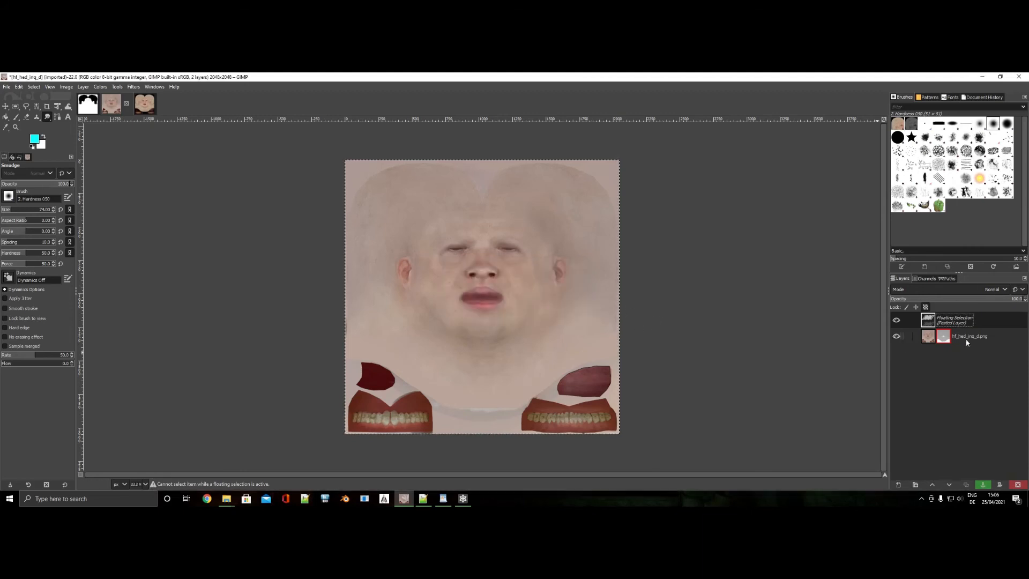
# Clear the floating selection and turn off layer mask editing on the hf_hed_inq_d.png layer.
pyautogui.hotkey('ctrl', 'h')
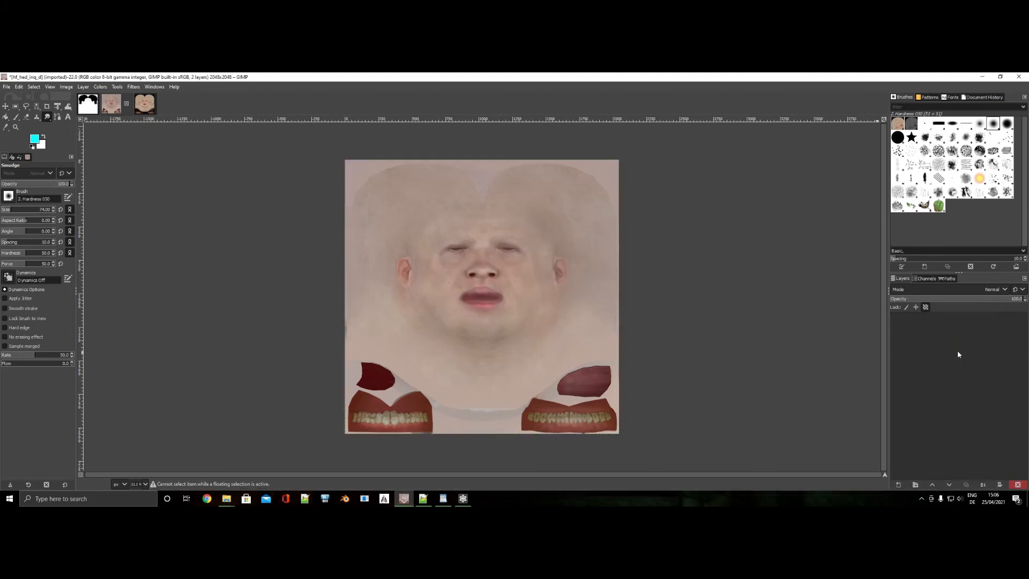
pyautogui.rightClick(955, 311)
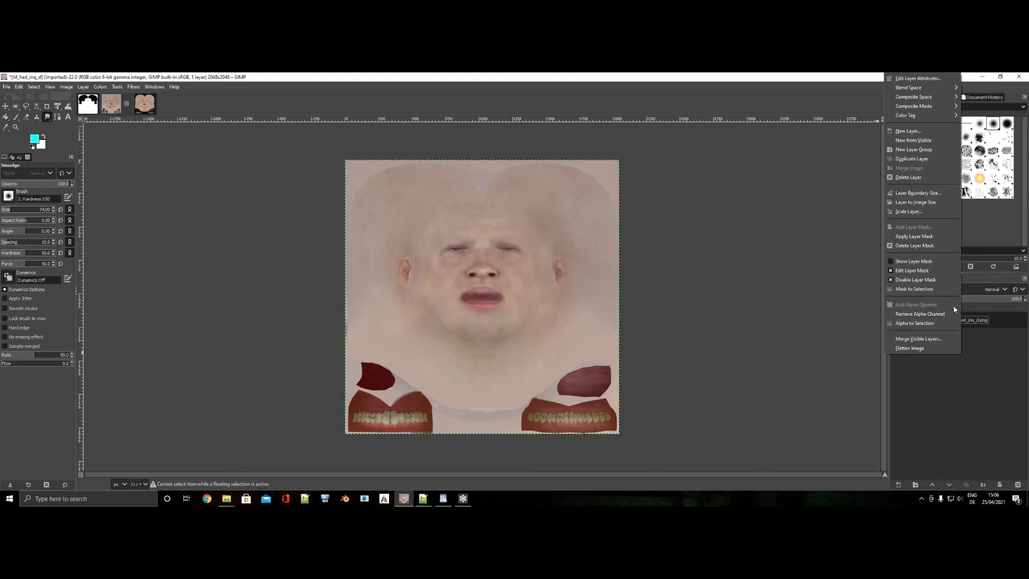
pyautogui.click(914, 279)
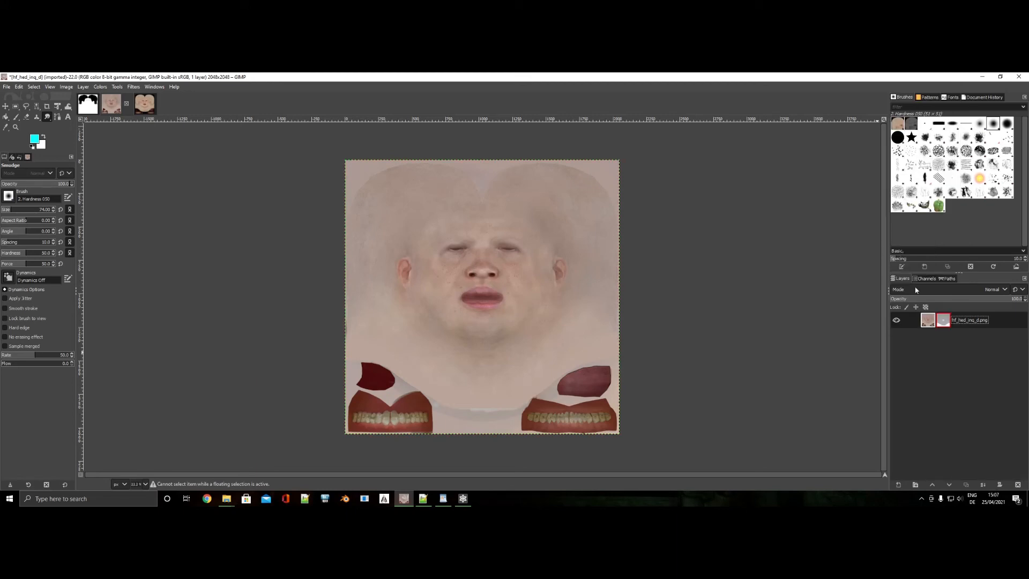
# Paste the copied Calpurnia head texture and turn the floating selection into a new layer above hf_hed_inq_d.png.
pyautogui.hotkey('ctrl', 'v')
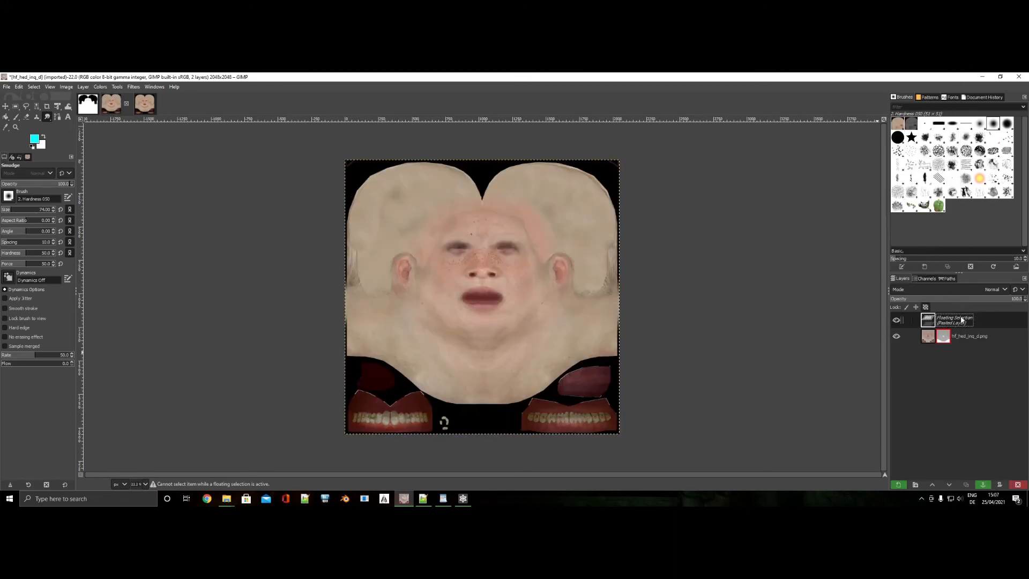
pyautogui.rightClick(959, 320)
pyautogui.click(908, 131)
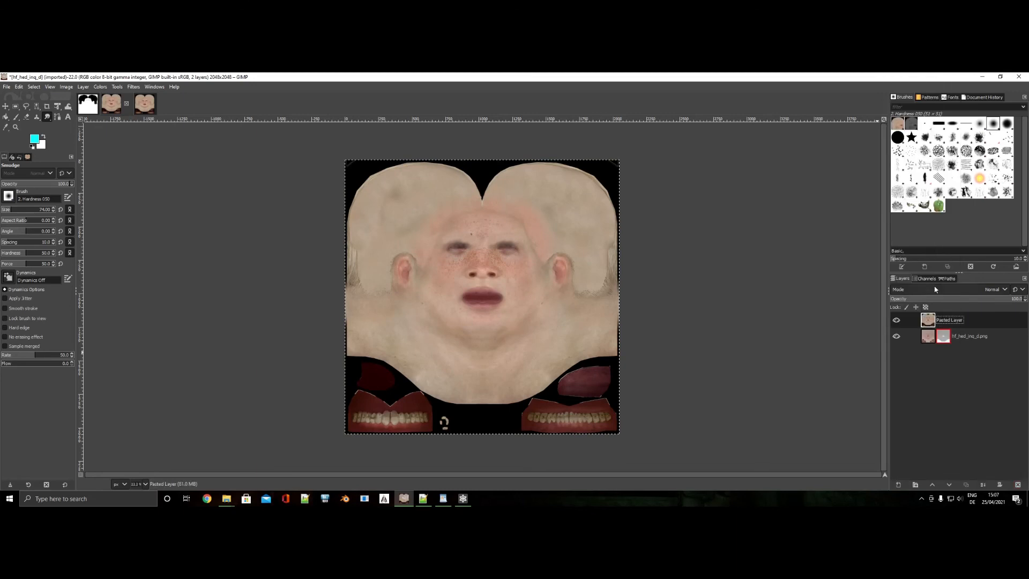
pyautogui.rightClick(957, 338)
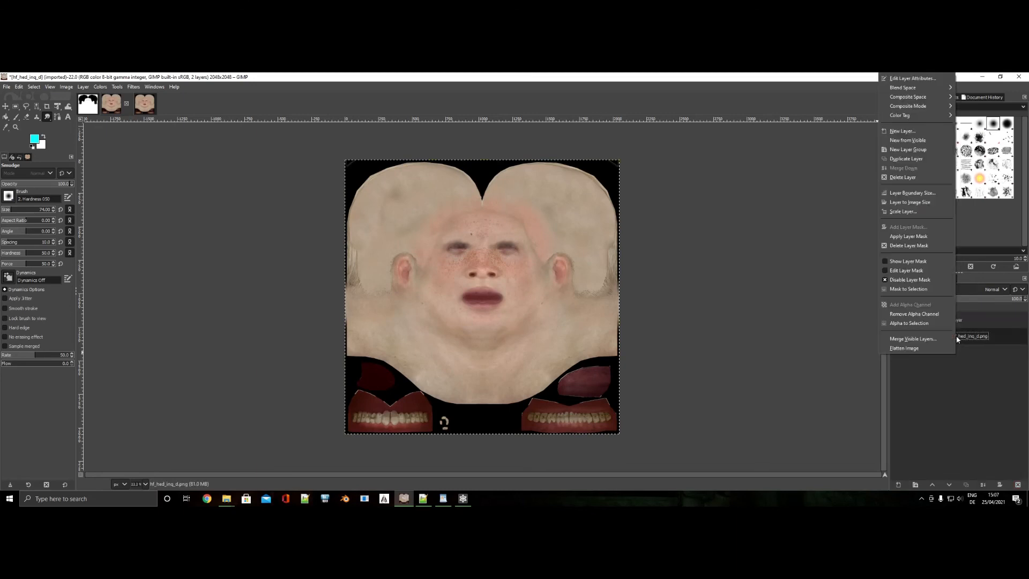
pyautogui.click(913, 271)
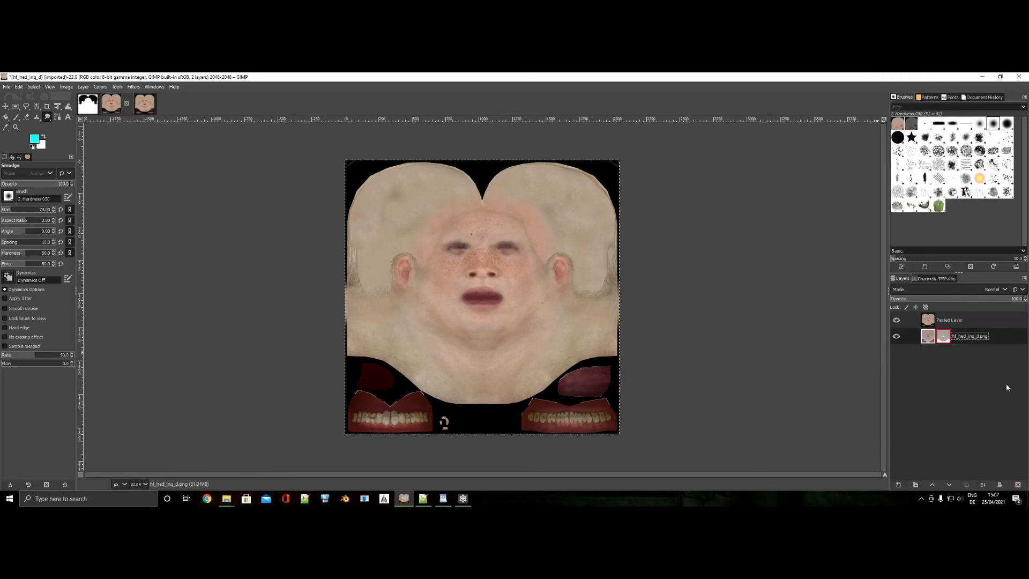
pyautogui.click(942, 321)
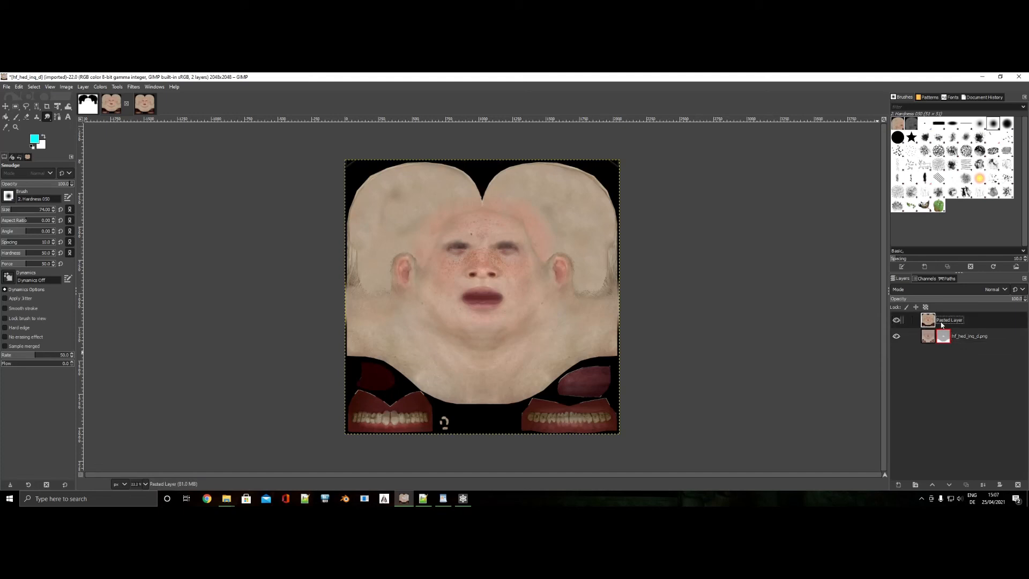
# Compare the pasted Calpurnia texture with the Inquisitor texture beneath by repeatedly hiding and showing the pasted layer.
pyautogui.click(895, 320)
pyautogui.click(895, 320)
pyautogui.click(895, 320)
pyautogui.click(895, 321)
pyautogui.click(896, 321)
pyautogui.click(896, 321)
pyautogui.click(895, 320)
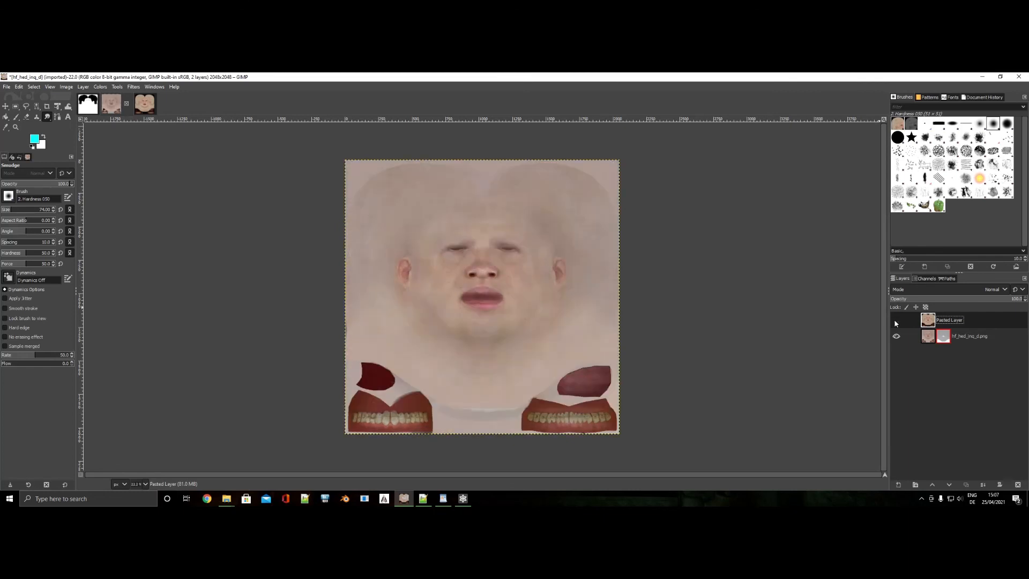
pyautogui.click(895, 320)
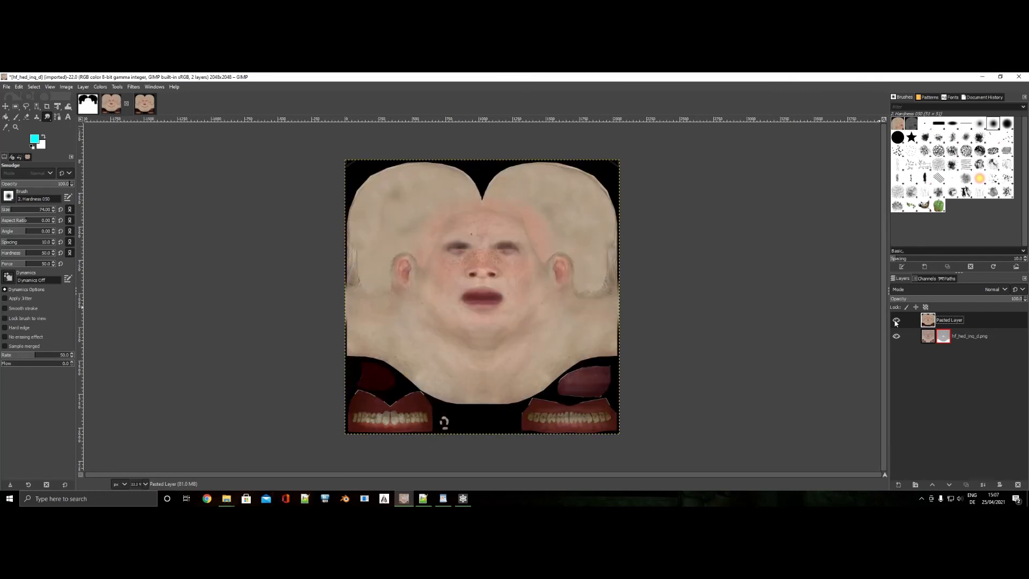
pyautogui.click(895, 320)
pyautogui.click(895, 321)
pyautogui.click(896, 320)
pyautogui.click(896, 320)
pyautogui.click(896, 320)
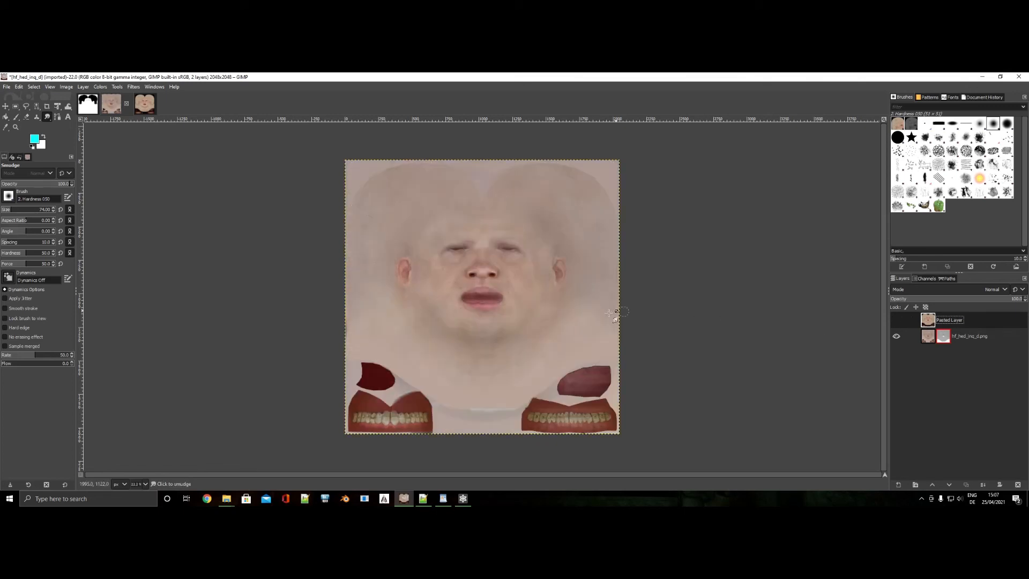
pyautogui.click(896, 320)
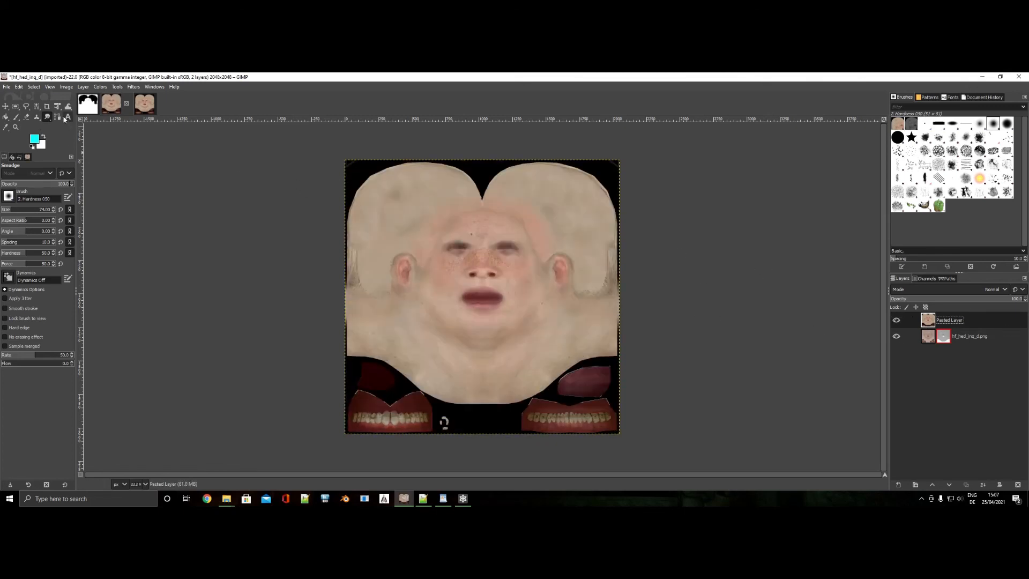
# Apply Hue-Chroma to the pasted layer with hue 0.00, chroma -1.74 and lightness -2.91, comparing it with the Inquisitor texture.
pyautogui.click(100, 86)
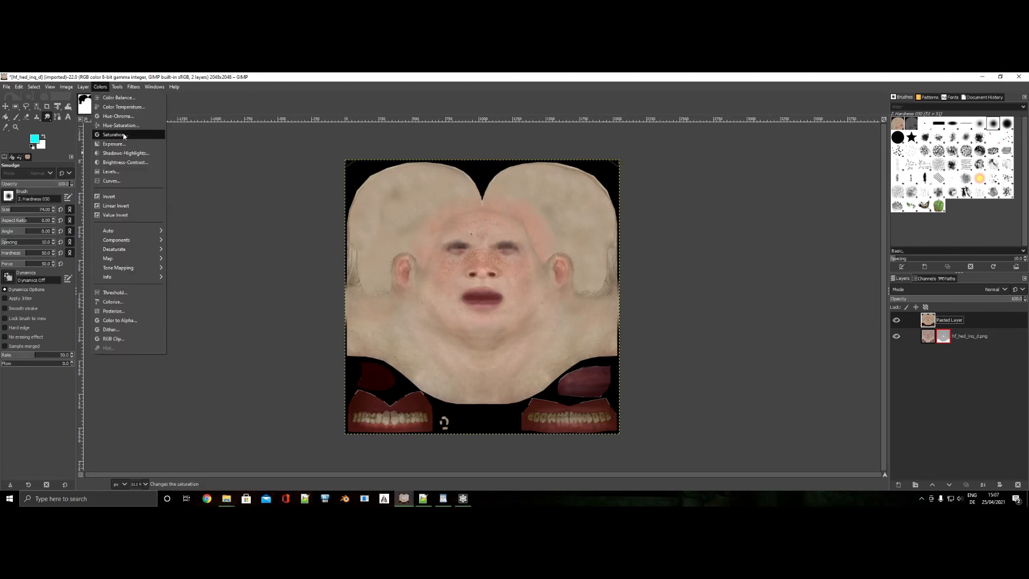
pyautogui.click(124, 116)
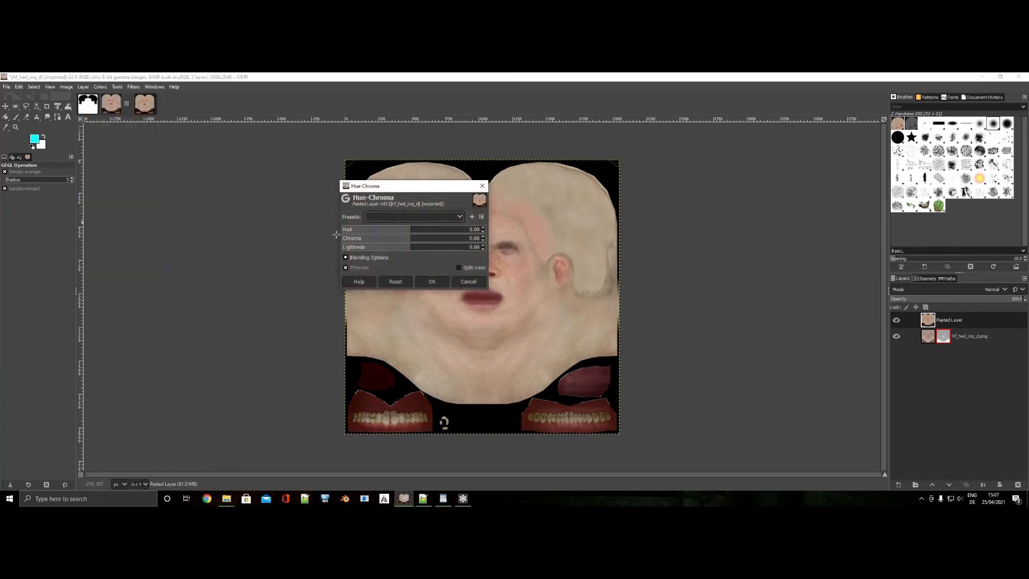
pyautogui.moveTo(248, 245)
pyautogui.mouseDown()
pyautogui.moveTo(234, 241)
pyautogui.moveTo(239, 250)
pyautogui.mouseUp()
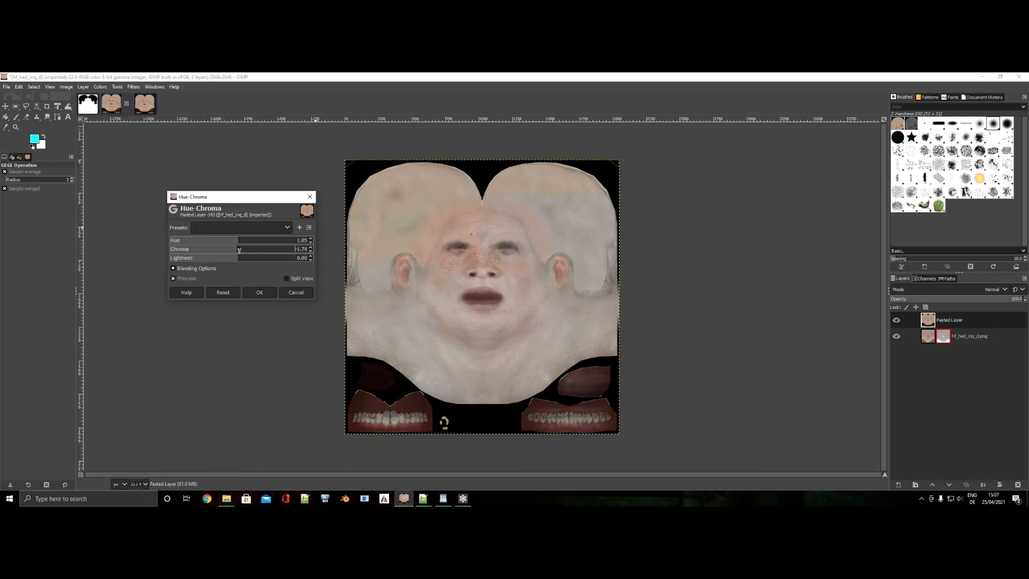
pyautogui.click(896, 319)
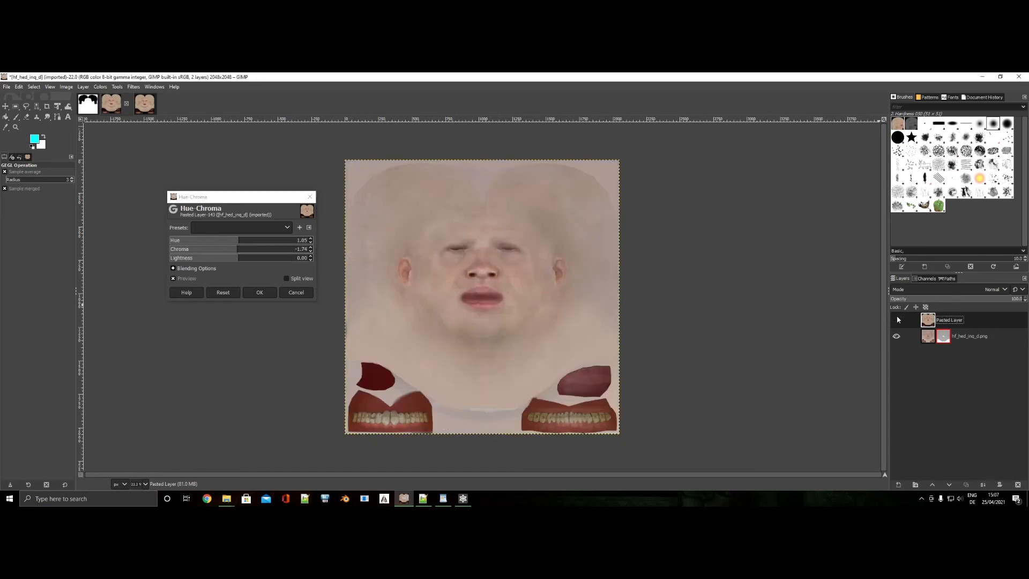
pyautogui.click(897, 320)
pyautogui.click(897, 319)
pyautogui.click(896, 320)
pyautogui.click(243, 240)
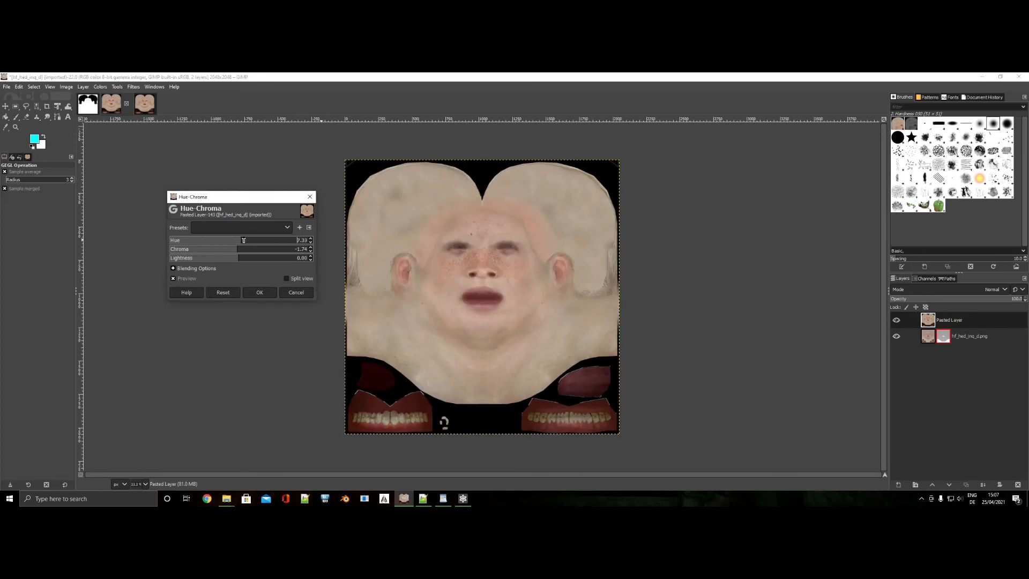
pyautogui.moveTo(244, 240)
pyautogui.mouseDown()
pyautogui.moveTo(233, 240)
pyautogui.moveTo(236, 258)
pyautogui.mouseUp()
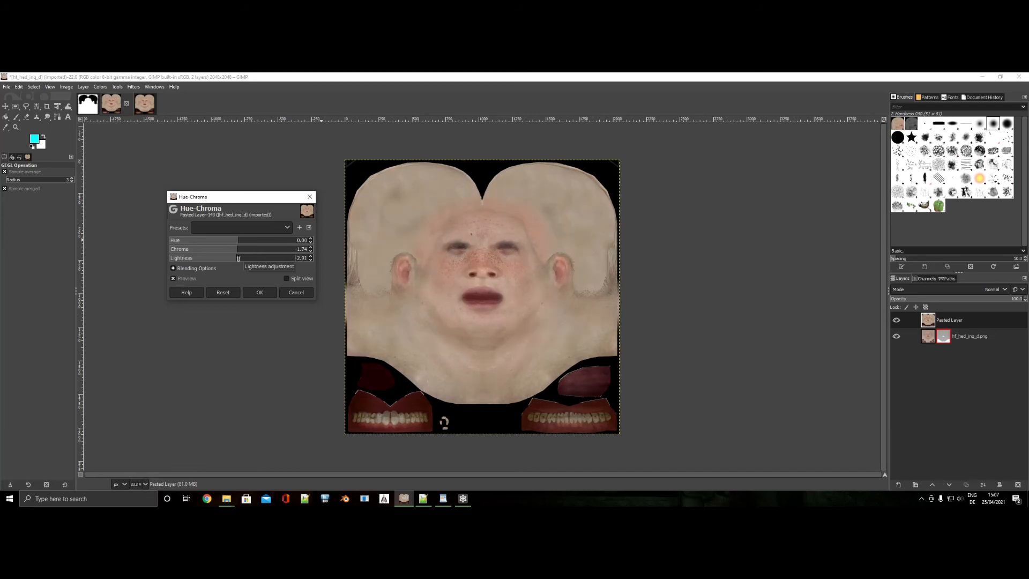
pyautogui.click(896, 319)
pyautogui.click(896, 320)
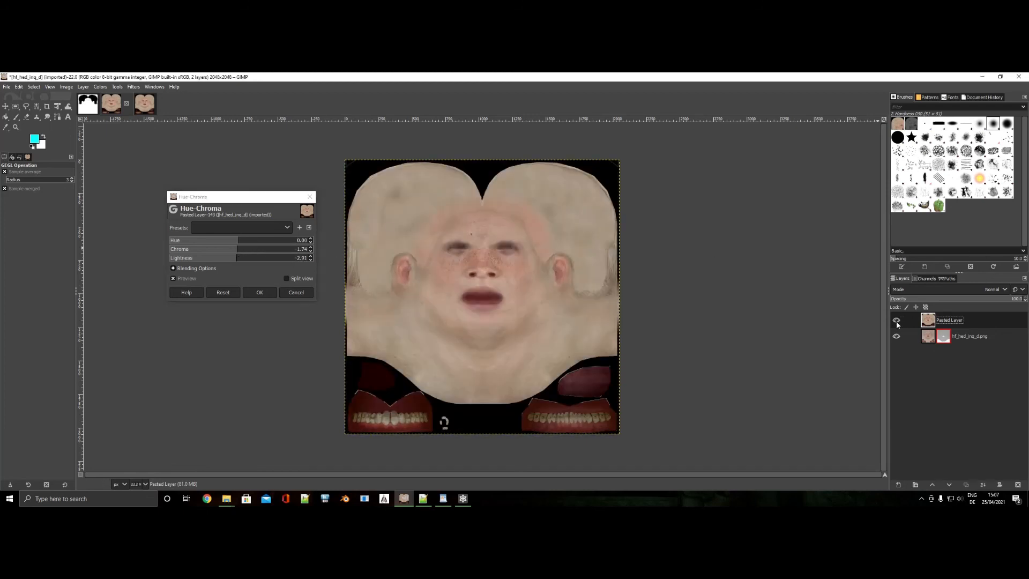
pyautogui.click(261, 292)
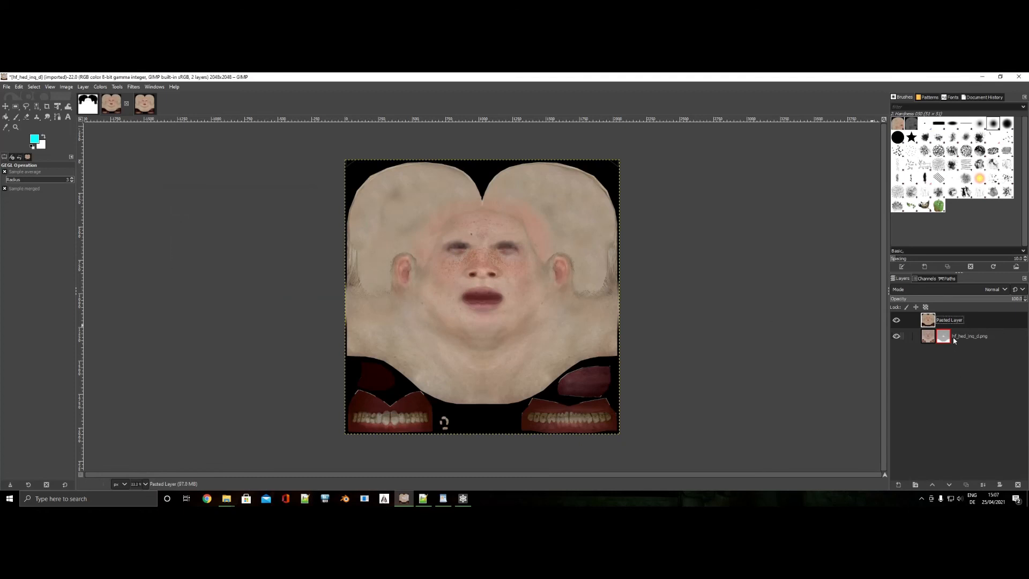
# Hide the pasted layer, display the layer mask of hf_hed_inq_d.png and copy the mask's content.
pyautogui.click(896, 320)
pyautogui.keyDown('alt'); pyautogui.click(944, 335); pyautogui.keyUp('alt')
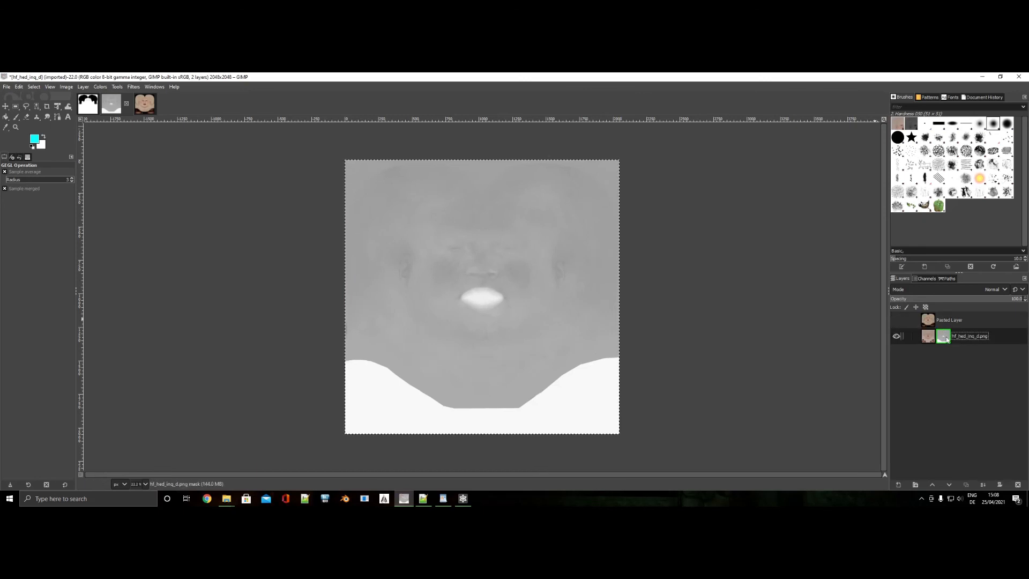
pyautogui.rightClick(949, 337)
pyautogui.click(726, 334)
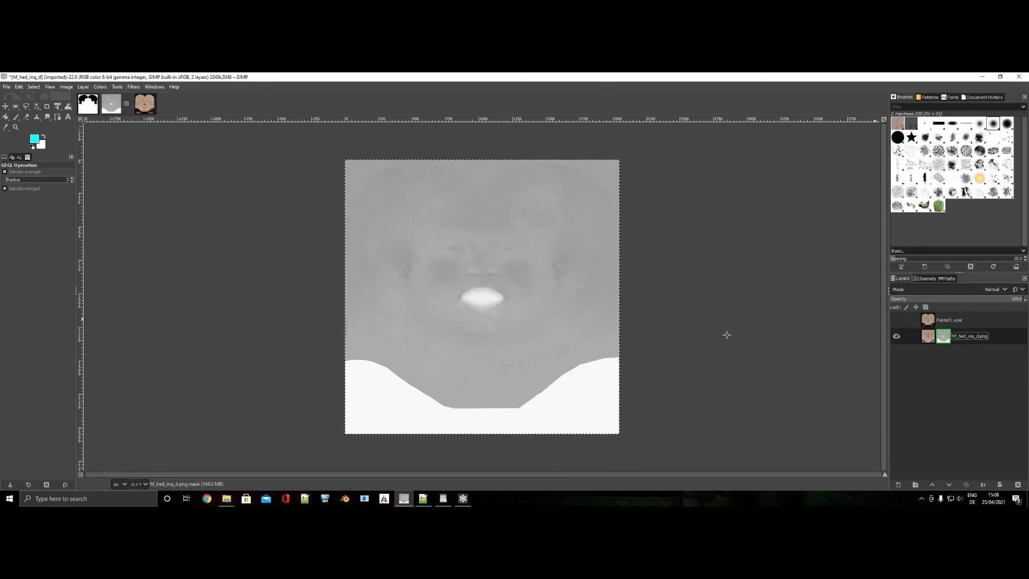
pyautogui.hotkey('ctrl', 'c')
# Paste the copied mask, try to turn the floating selection into a new layer, and anchor it.
pyautogui.hotkey('ctrl', 'v')
pyautogui.rightClick(947, 320)
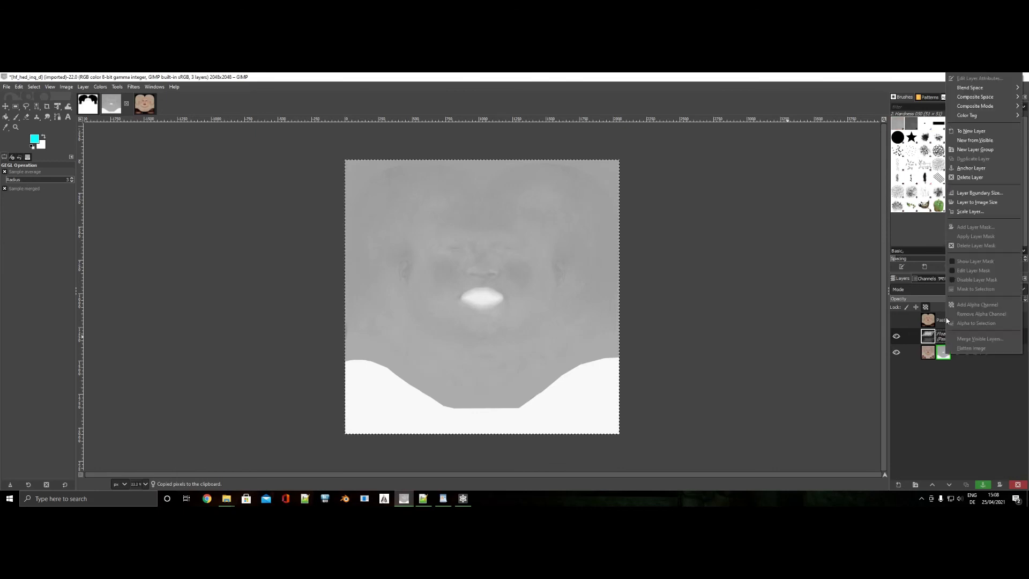
pyautogui.click(971, 131)
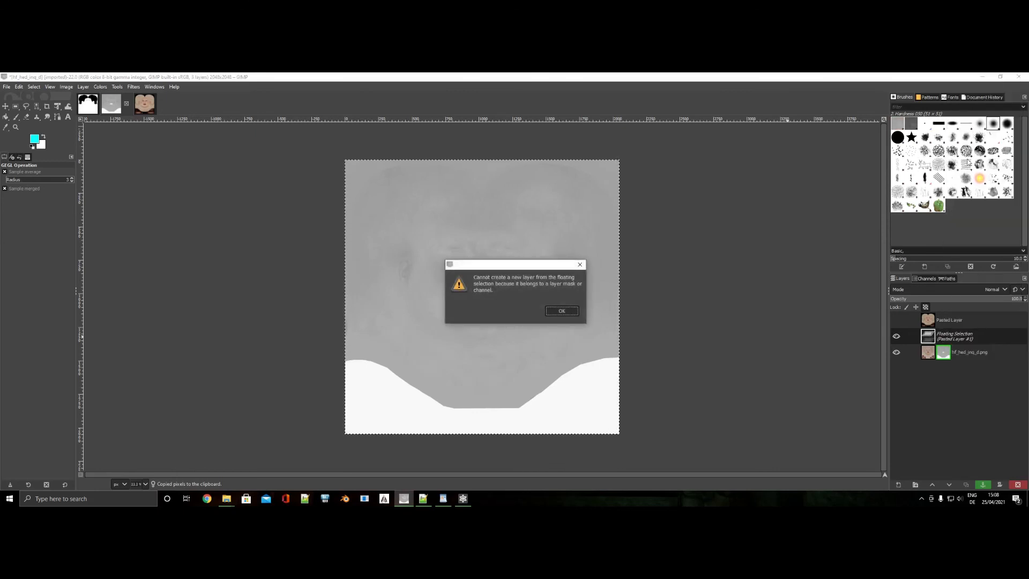
pyautogui.click(559, 308)
pyautogui.click(946, 356)
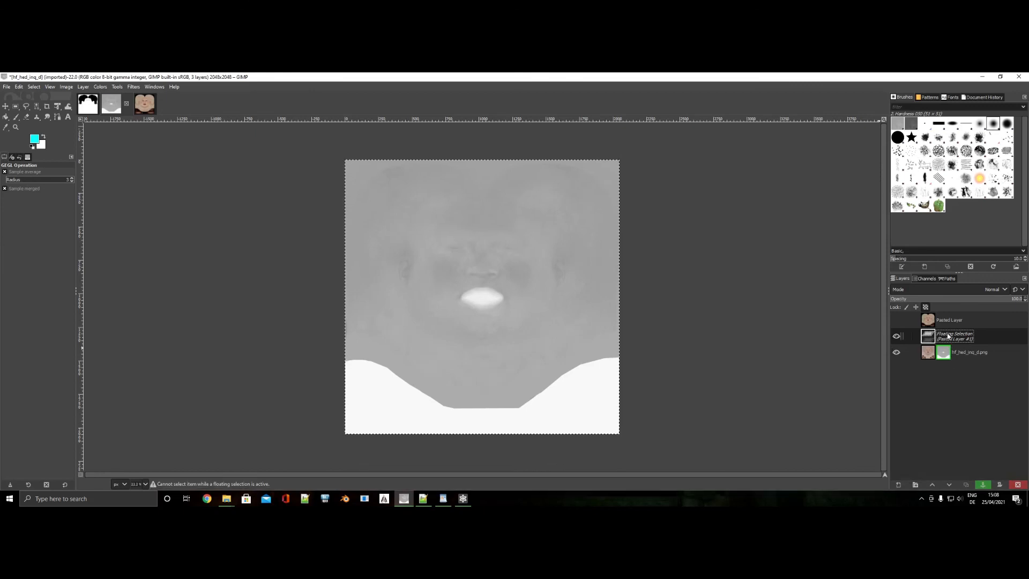
pyautogui.hotkey('ctrl', 'h')
# Apply the layer mask of hf_hed_inq_d.png to its layer.
pyautogui.rightClick(947, 344)
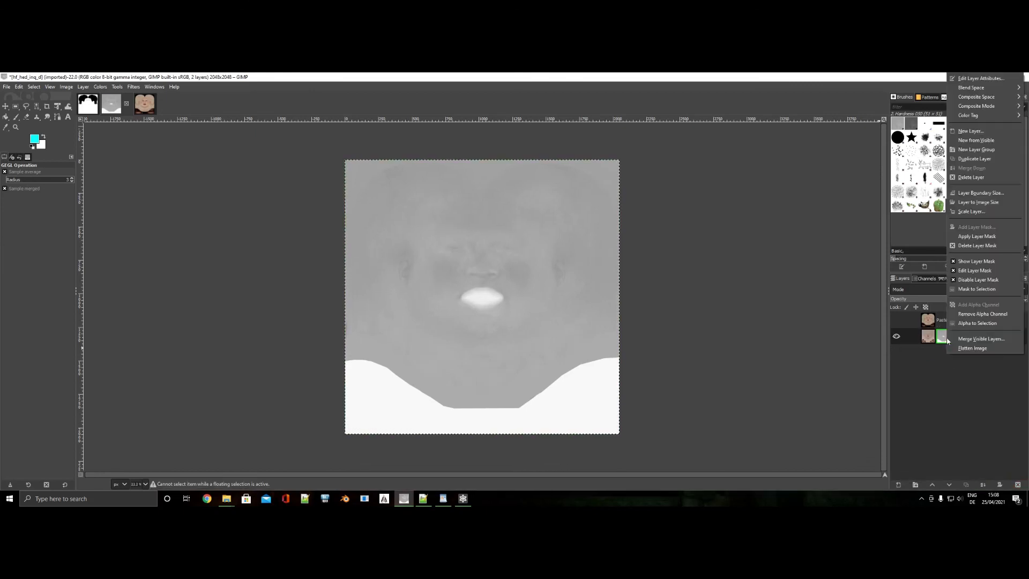
pyautogui.click(961, 236)
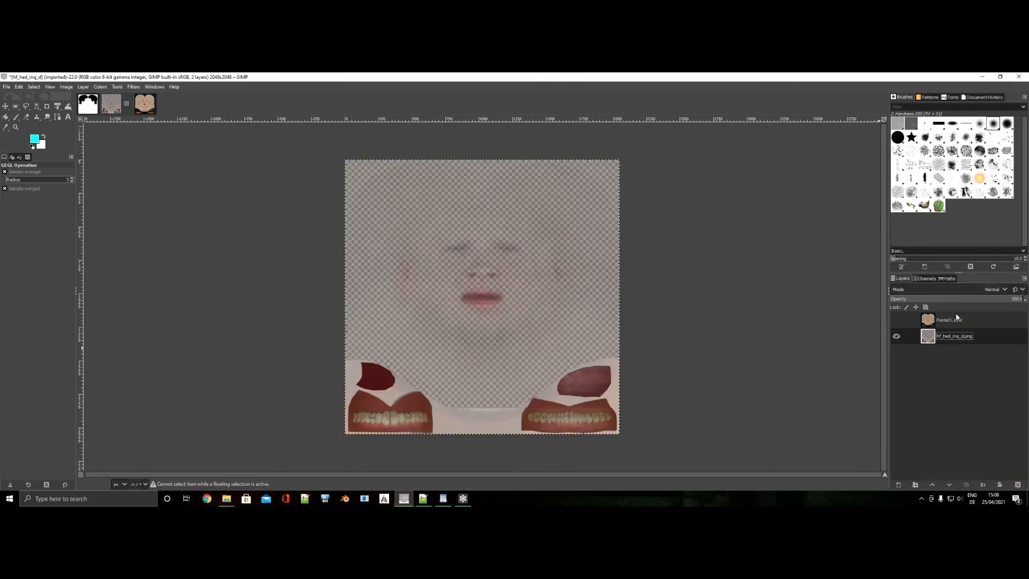
# Add a layer mask to the pasted layer using Transfer layer's alpha channel, and make the mask and layer visible.
pyautogui.rightClick(917, 319)
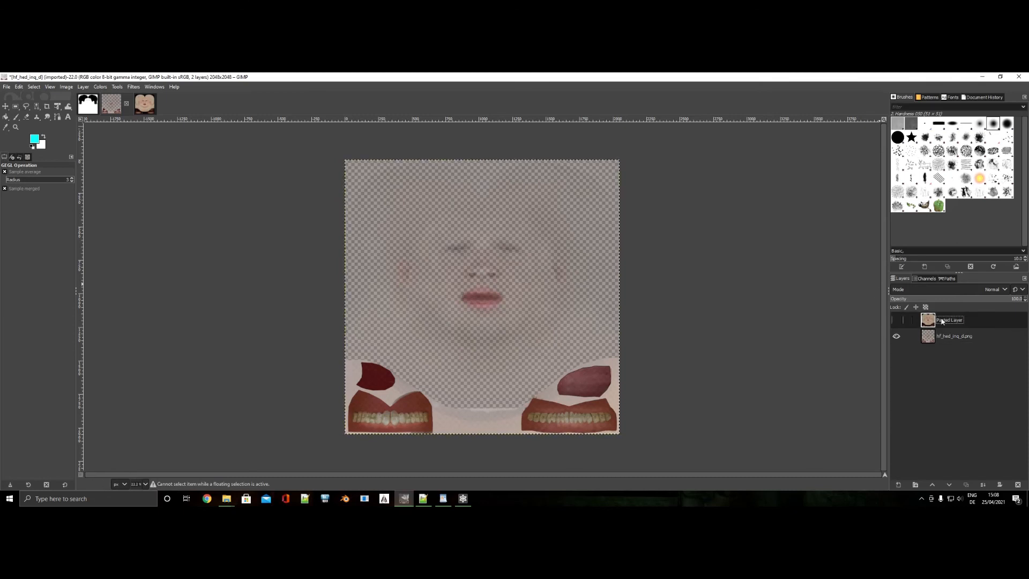
pyautogui.click(971, 227)
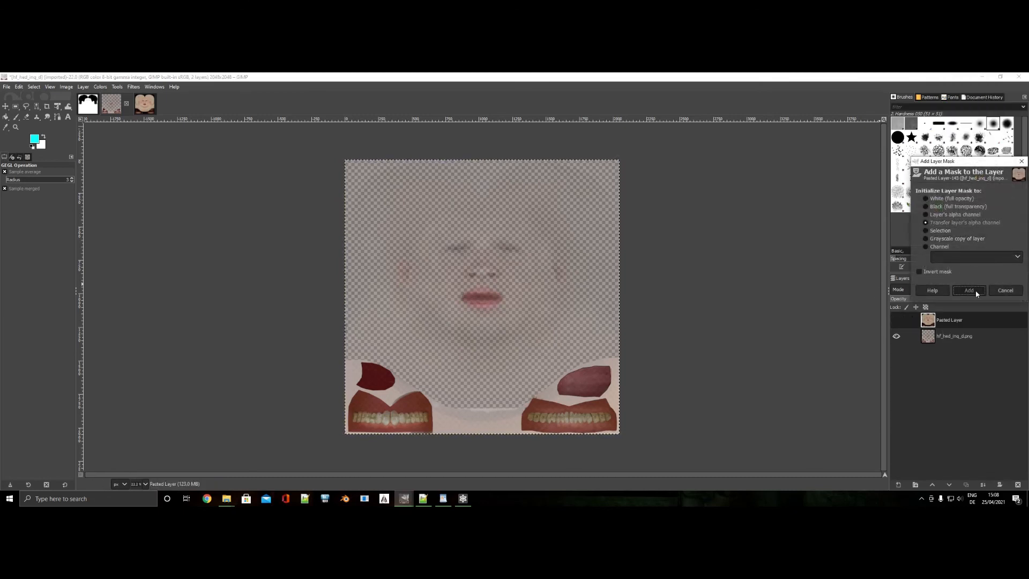
pyautogui.click(1002, 290)
pyautogui.rightClick(953, 324)
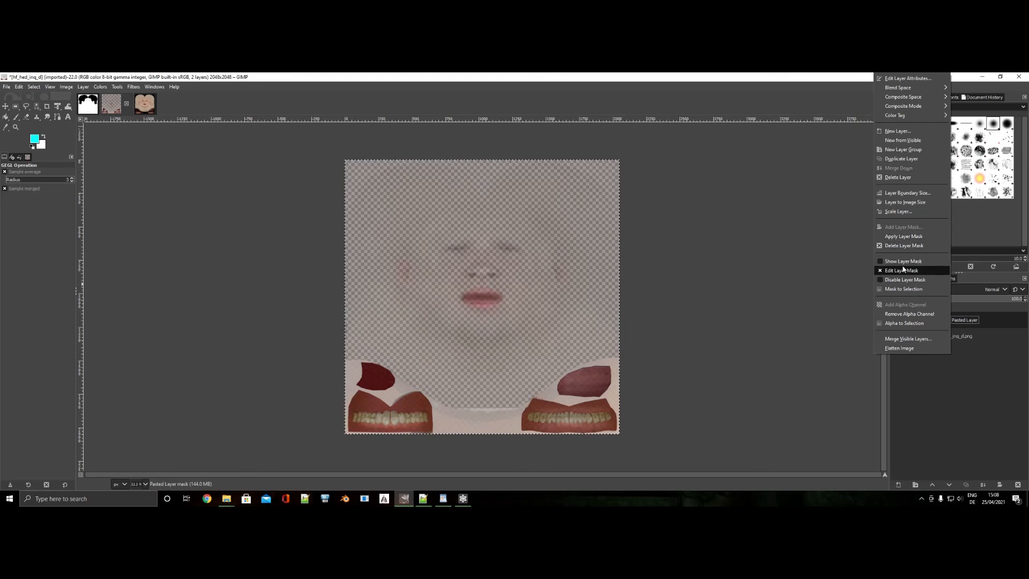
pyautogui.click(902, 263)
pyautogui.rightClick(961, 321)
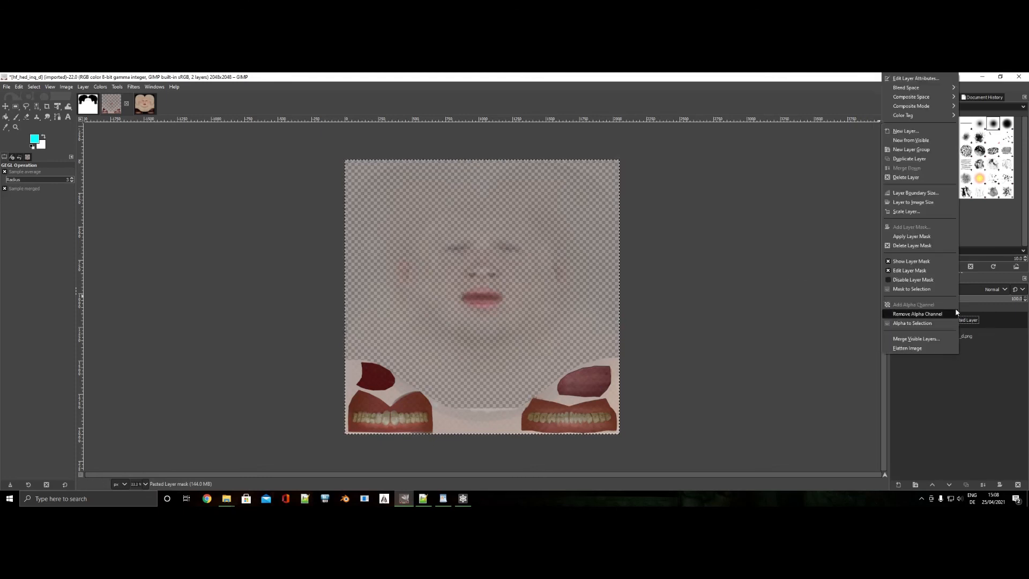
pyautogui.click(994, 325)
pyautogui.click(897, 320)
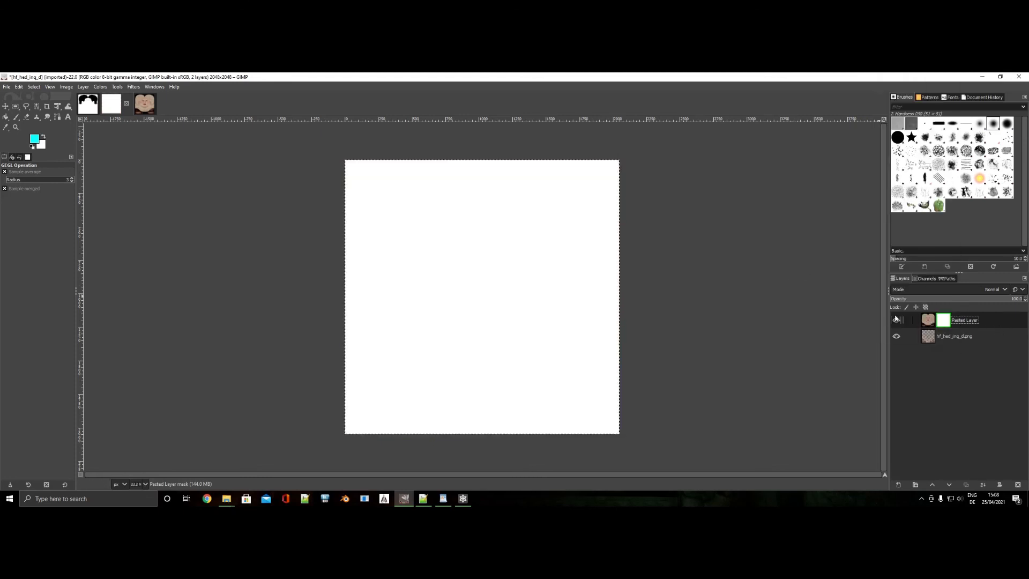
# Paste the copied Inquisitor mask into the pasted layer's mask, anchor it, and apply the mask to the layer.
pyautogui.hotkey('ctrl', 'v')
pyautogui.rightClick(941, 321)
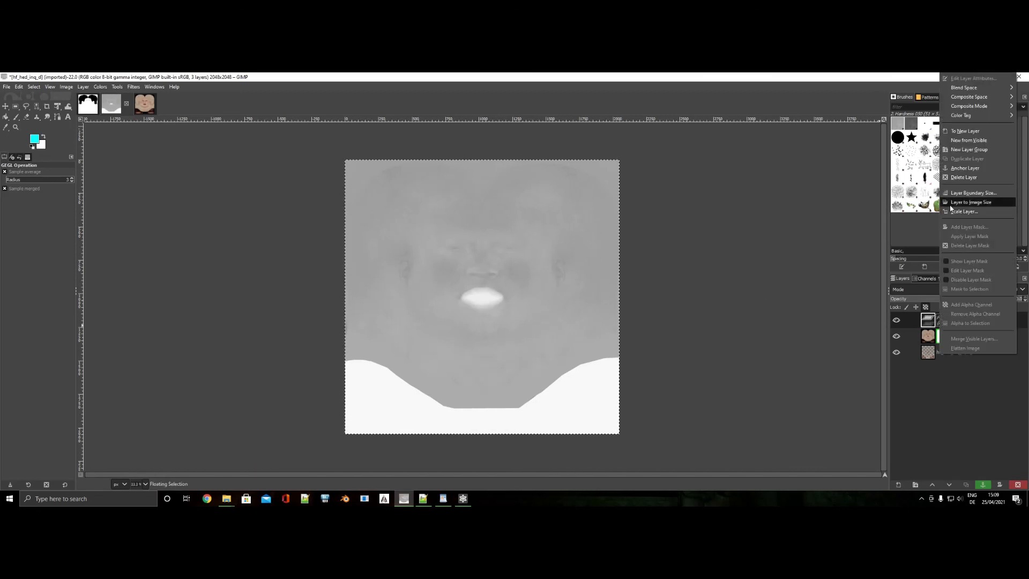
pyautogui.click(965, 168)
pyautogui.rightClick(959, 320)
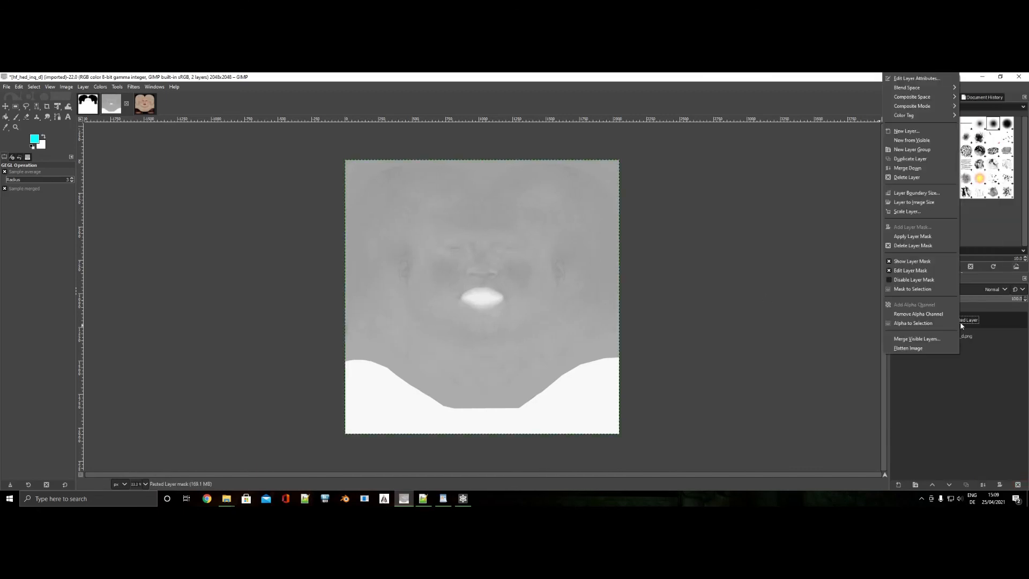
pyautogui.click(912, 237)
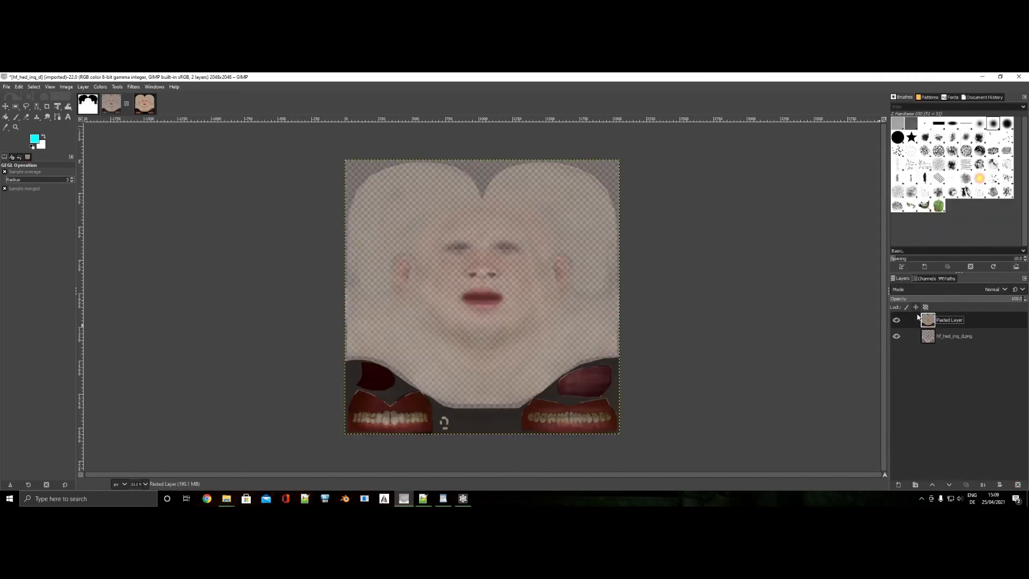
# Hide the lower hf_hed_inq_d.png layer and export the image as hf_hed_inq_d.png to the Tutorial folder, replacing the existing file.
pyautogui.rightClick(923, 320)
pyautogui.click(895, 336)
pyautogui.hotkey('ctrl', 'shift', 'e')
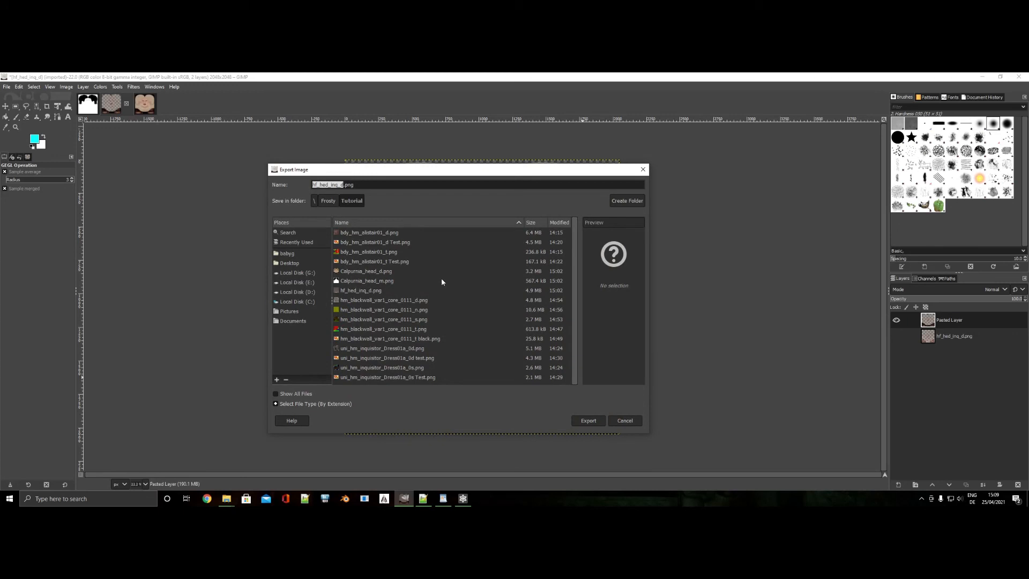
pyautogui.press('Return')
pyautogui.press('Return')
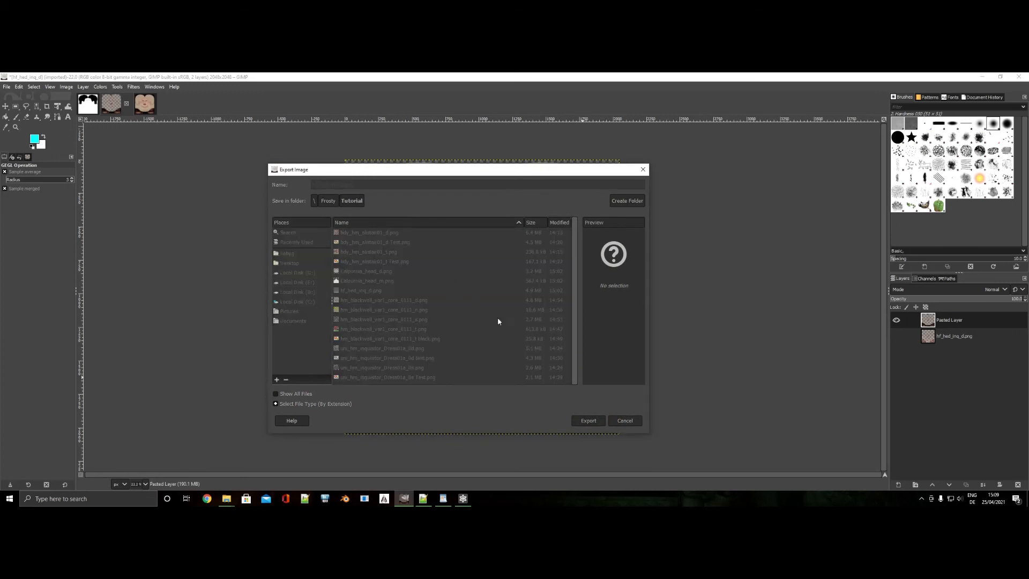
pyautogui.press('Return')
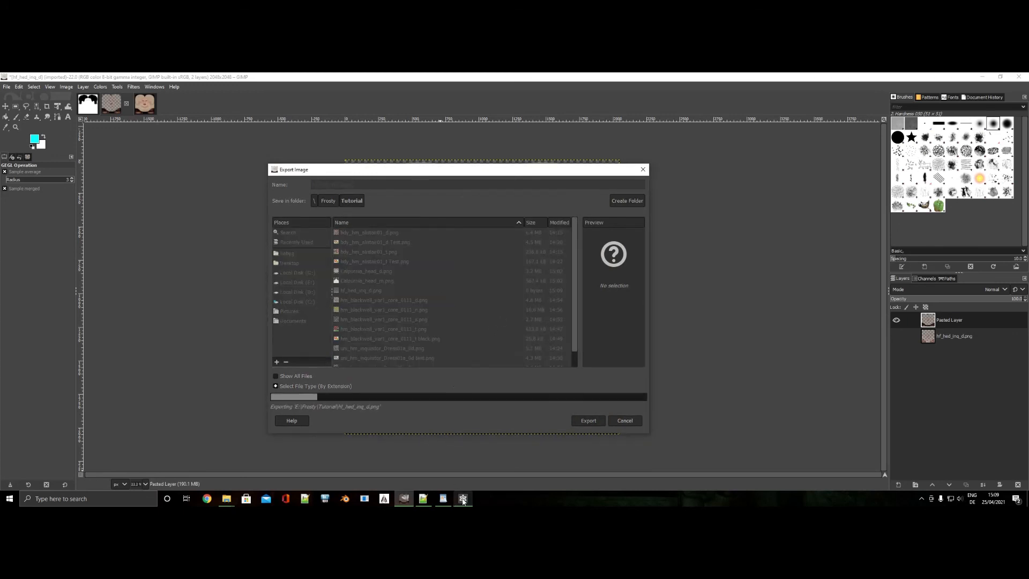
# Switch to Frosty Editor and import hf_hed_inq_d.png from the Tutorial folder into the hf_hed_inq_d texture.
pyautogui.click(463, 499)
pyautogui.click(462, 497)
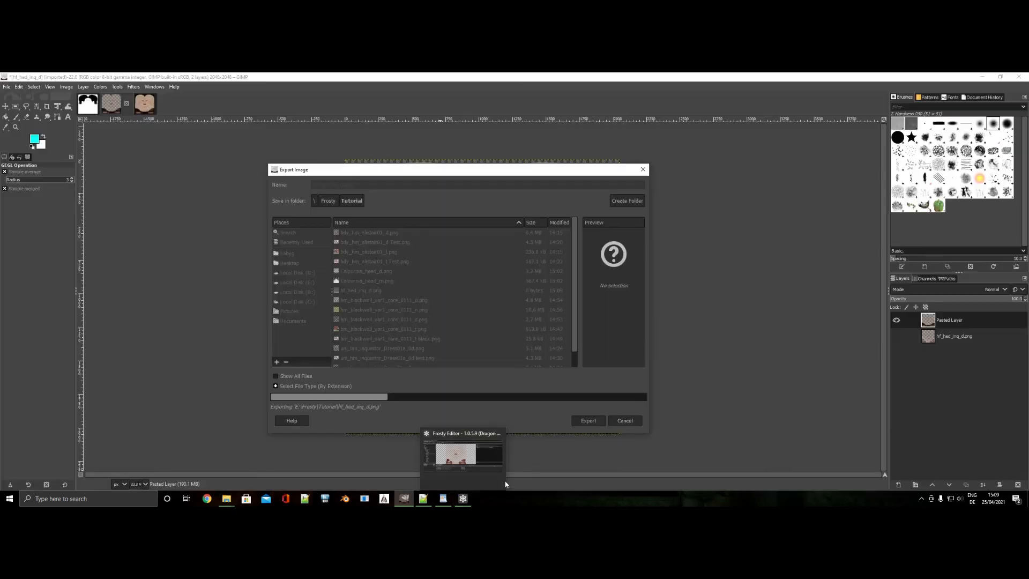
pyautogui.click(462, 498)
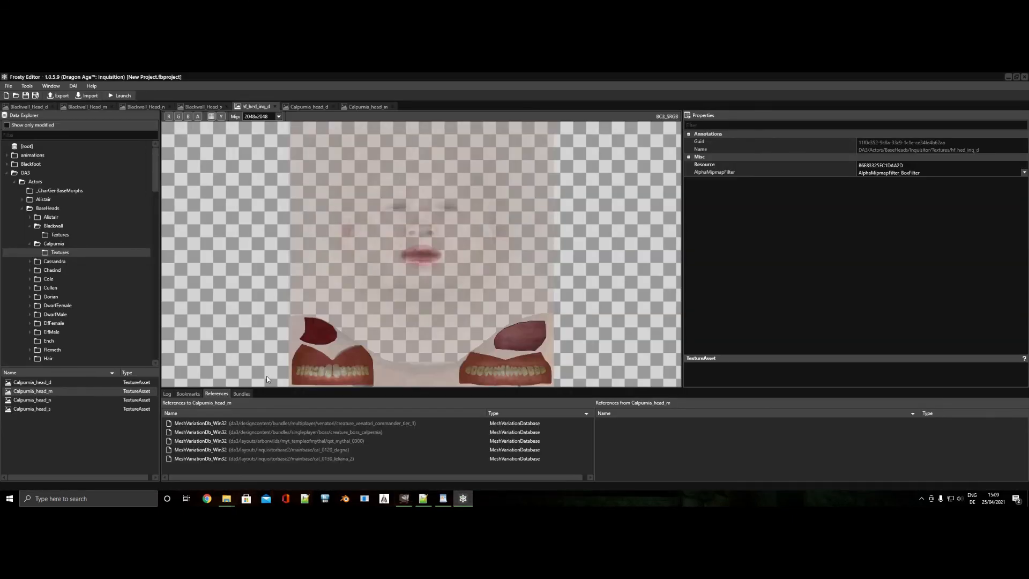
pyautogui.click(87, 95)
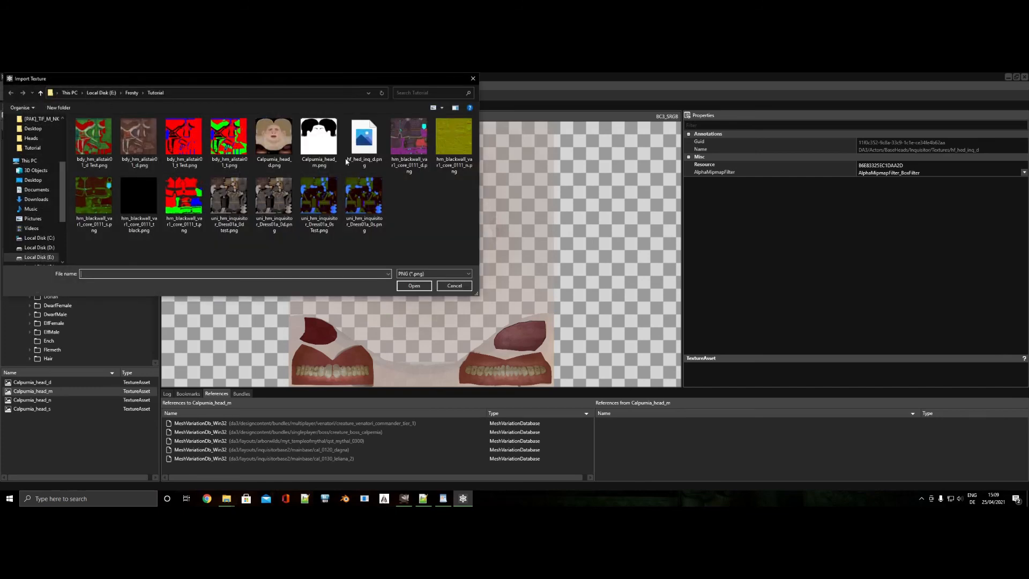
pyautogui.doubleClick(365, 140)
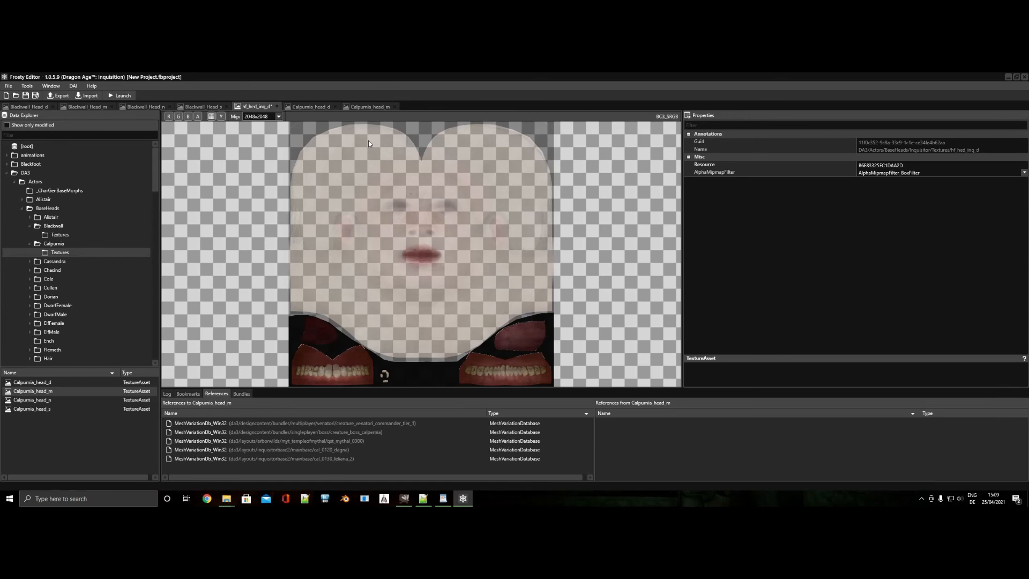
# Inspect the imported hf_hed_inq_d texture by toggling its red, green and blue channels to isolate the alpha mask.
pyautogui.click(188, 116)
pyautogui.click(179, 117)
pyautogui.click(171, 116)
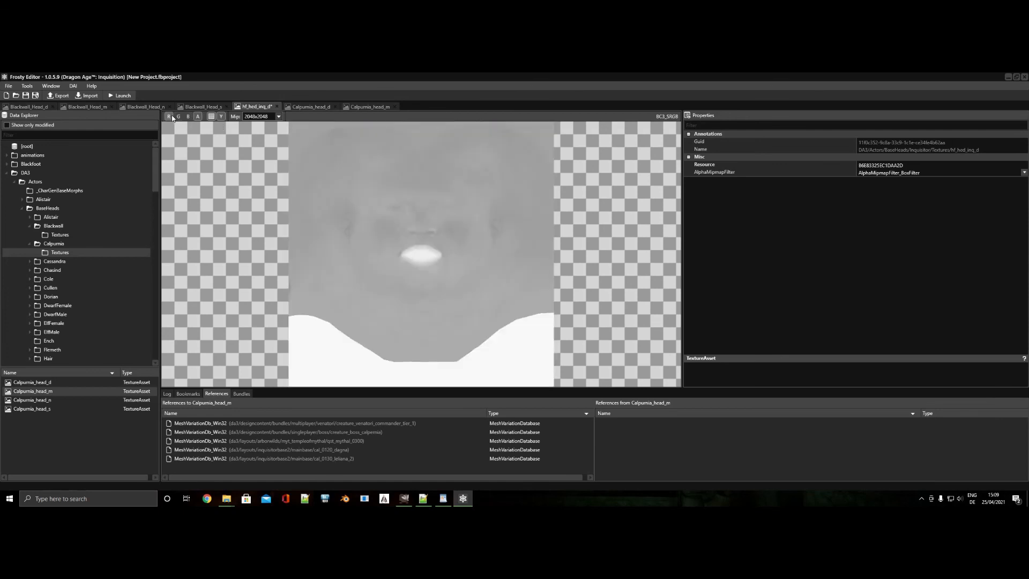
pyautogui.click(179, 116)
pyautogui.click(188, 116)
pyautogui.click(168, 116)
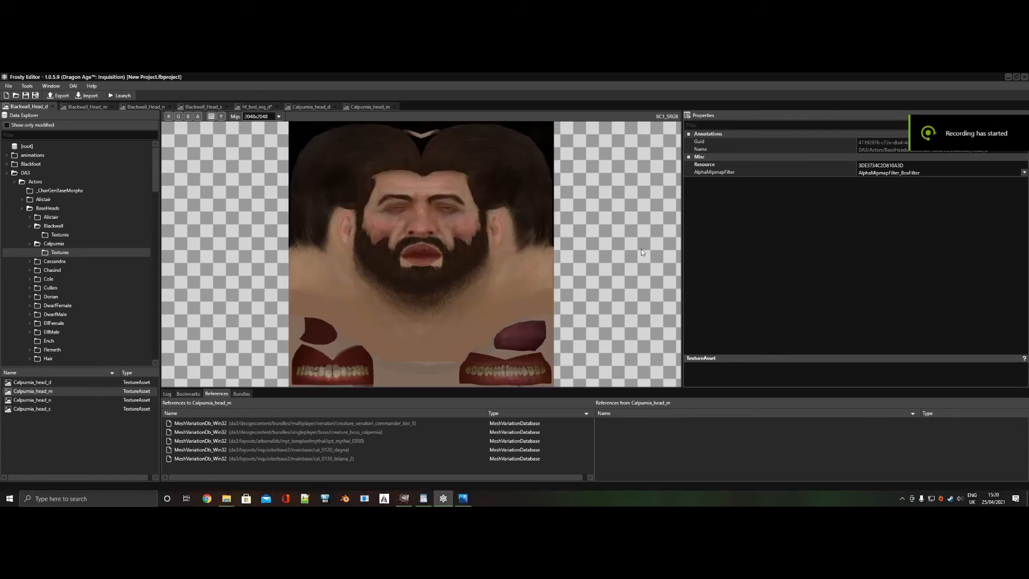
# Review the mod detail fields for exporting the project to a mod, and close the dialog without exporting.
pyautogui.click(8, 86)
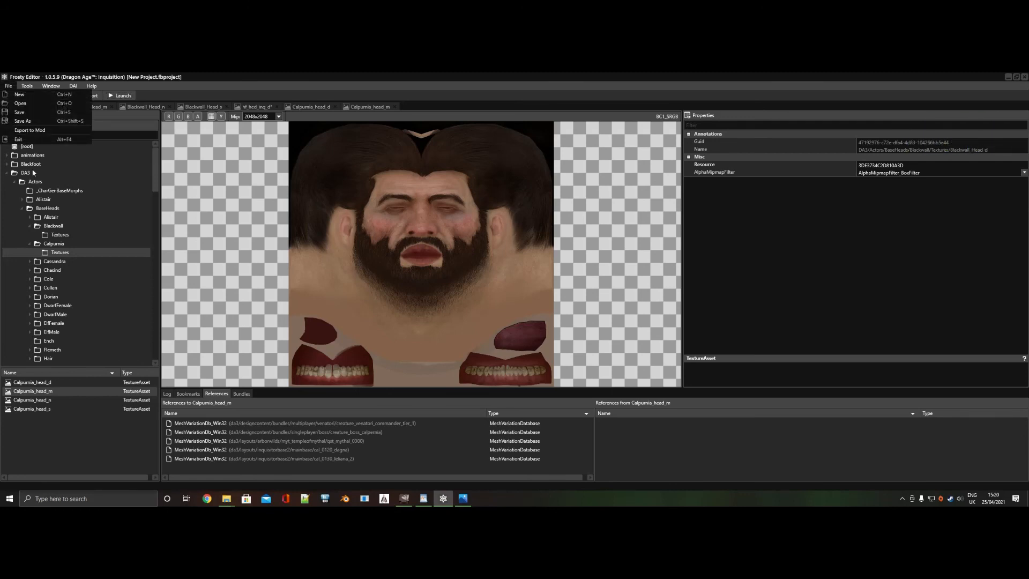
pyautogui.click(30, 130)
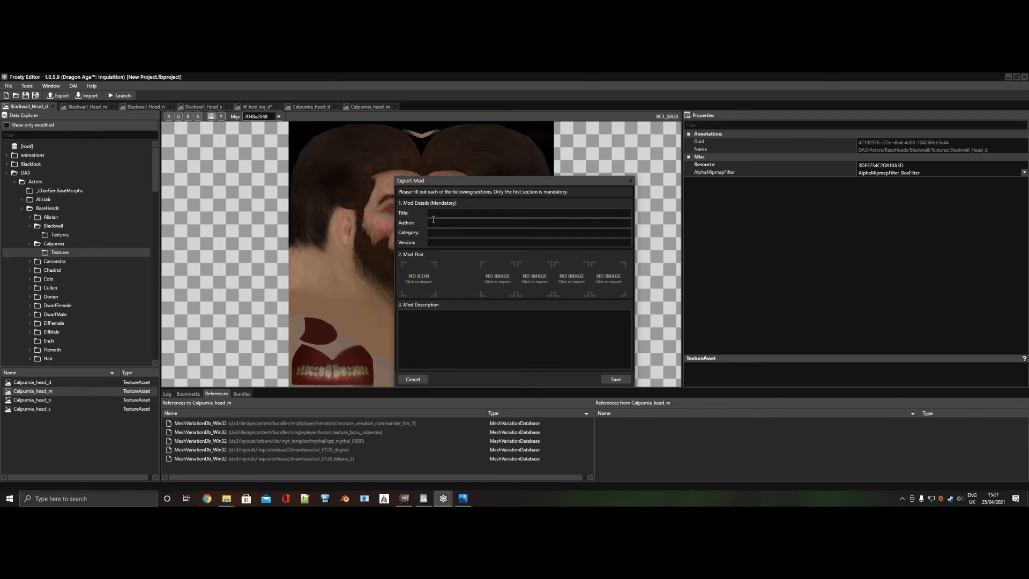
pyautogui.click(433, 221)
pyautogui.click(630, 180)
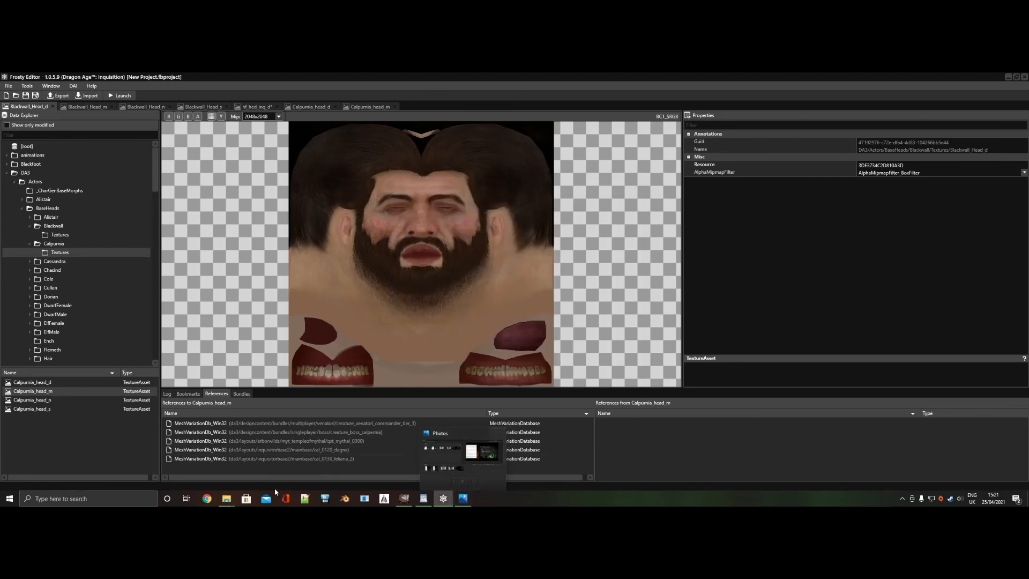
# View ScreenshotWin32_0000_Final.png from the Screenshots folder enlarged in Photos to check Blackwall in game, and return to Frosty Editor.
pyautogui.moveTo(224, 500)
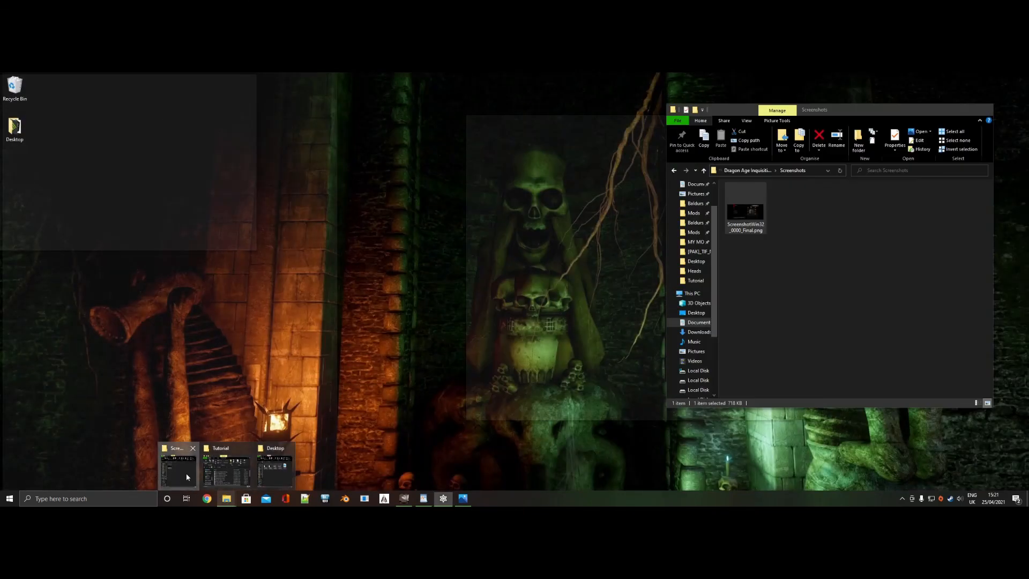
pyautogui.click(186, 473)
pyautogui.doubleClick(748, 212)
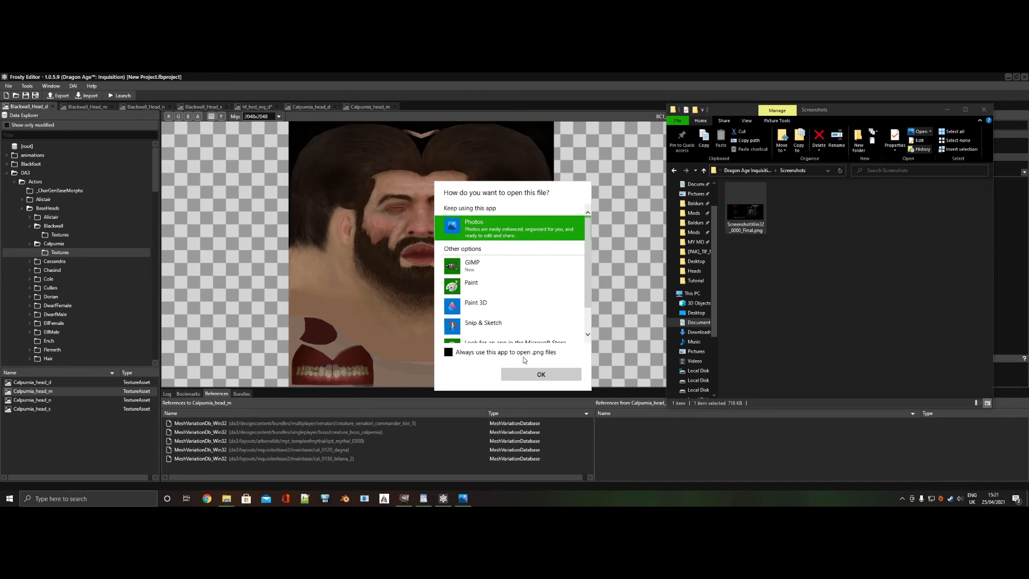
pyautogui.click(541, 374)
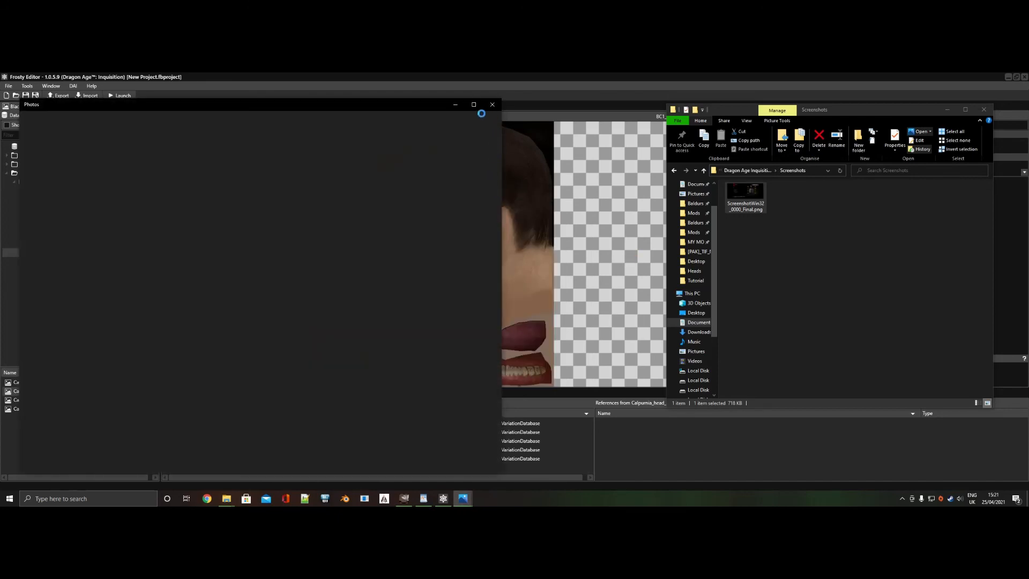
pyautogui.click(492, 105)
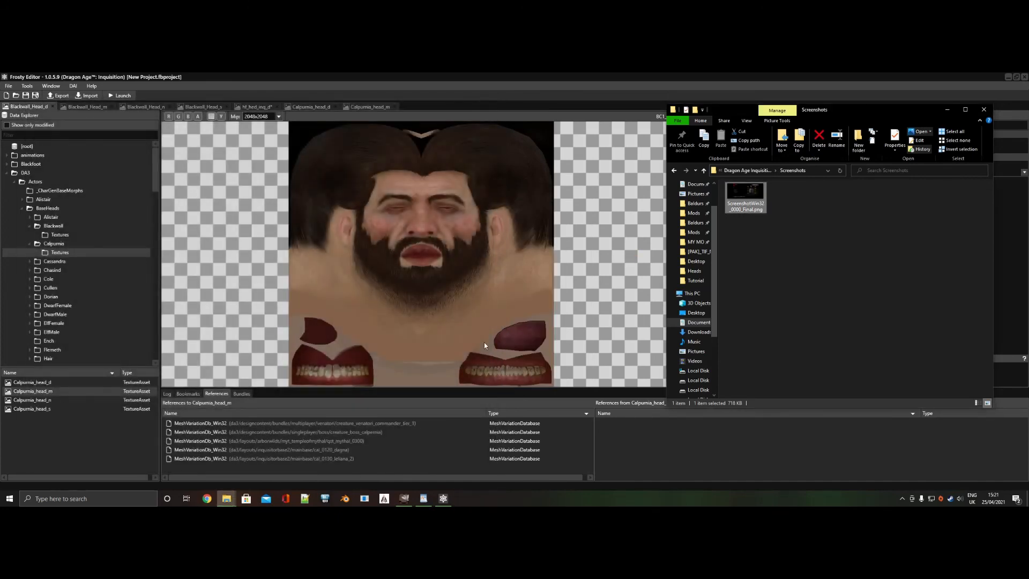
pyautogui.doubleClick(752, 202)
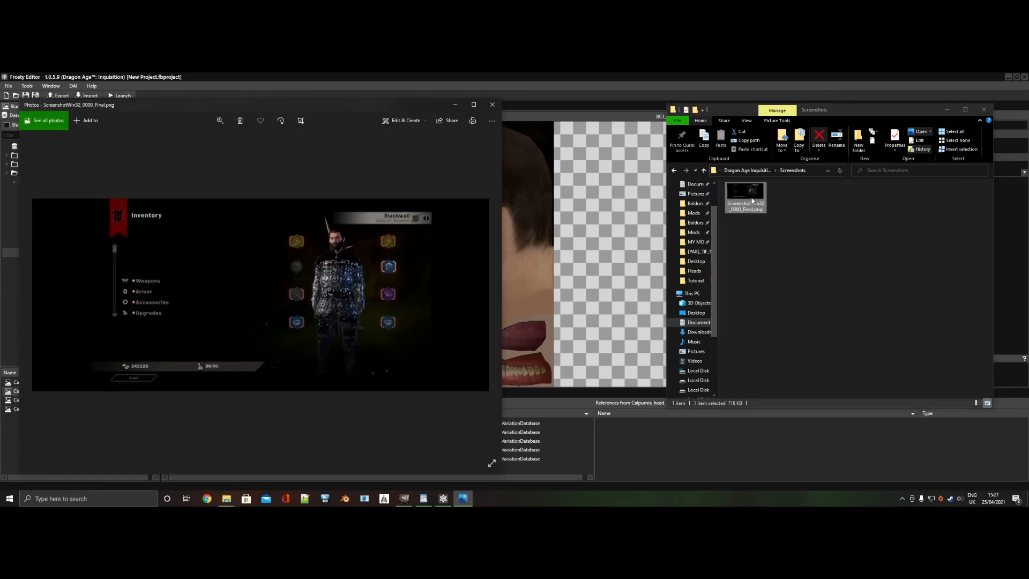
pyautogui.click(475, 105)
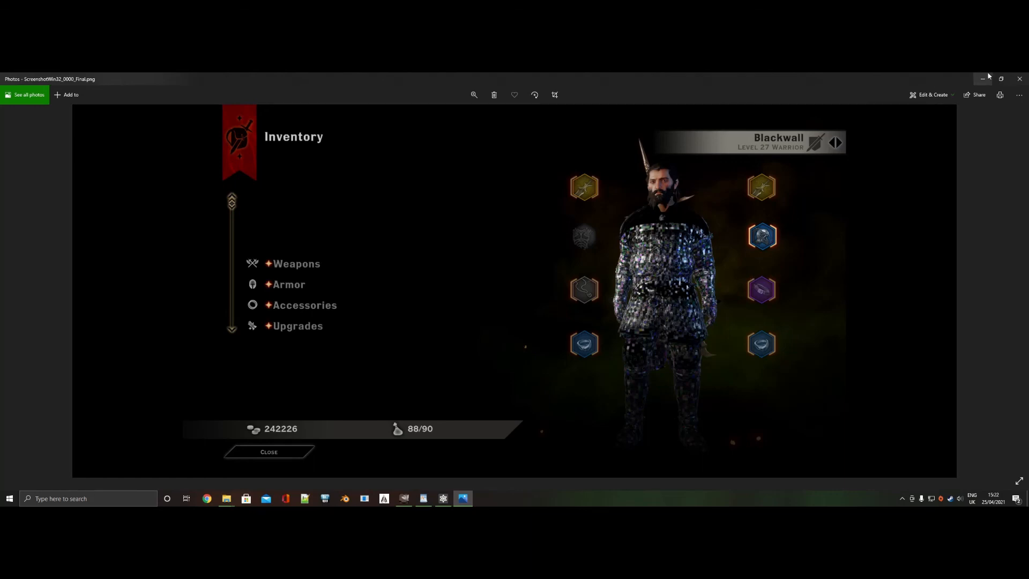
pyautogui.click(1024, 81)
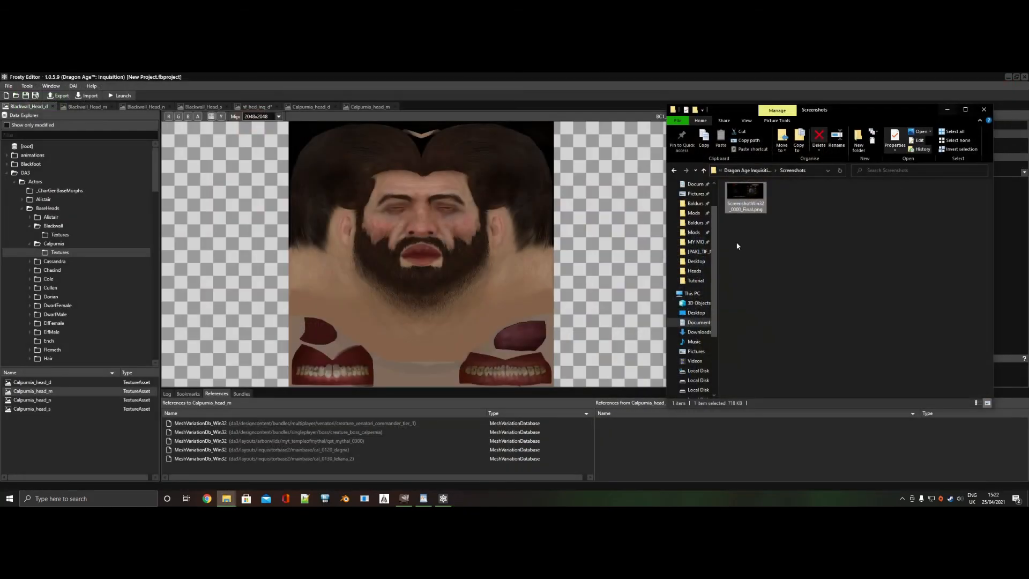
pyautogui.click(435, 364)
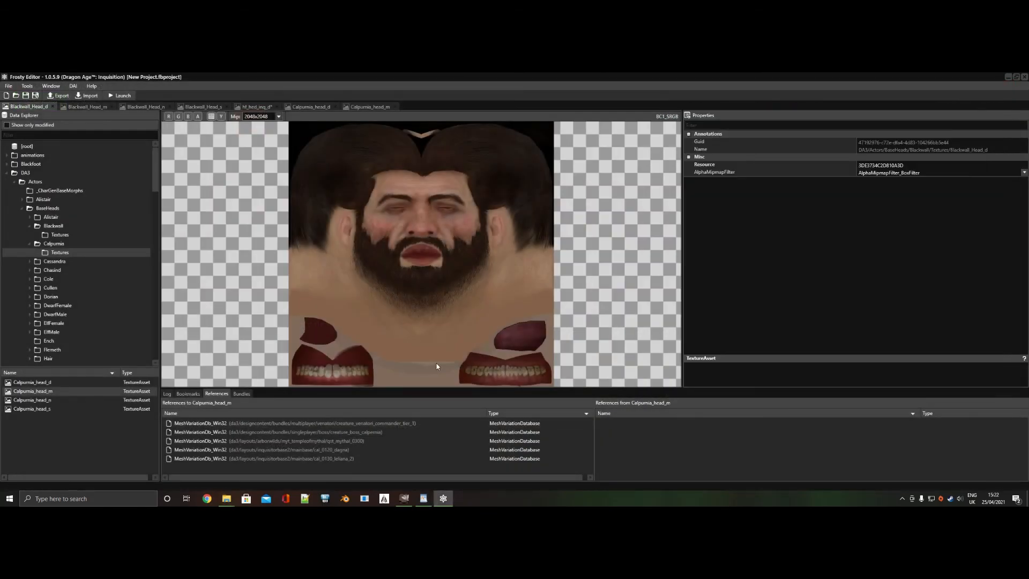